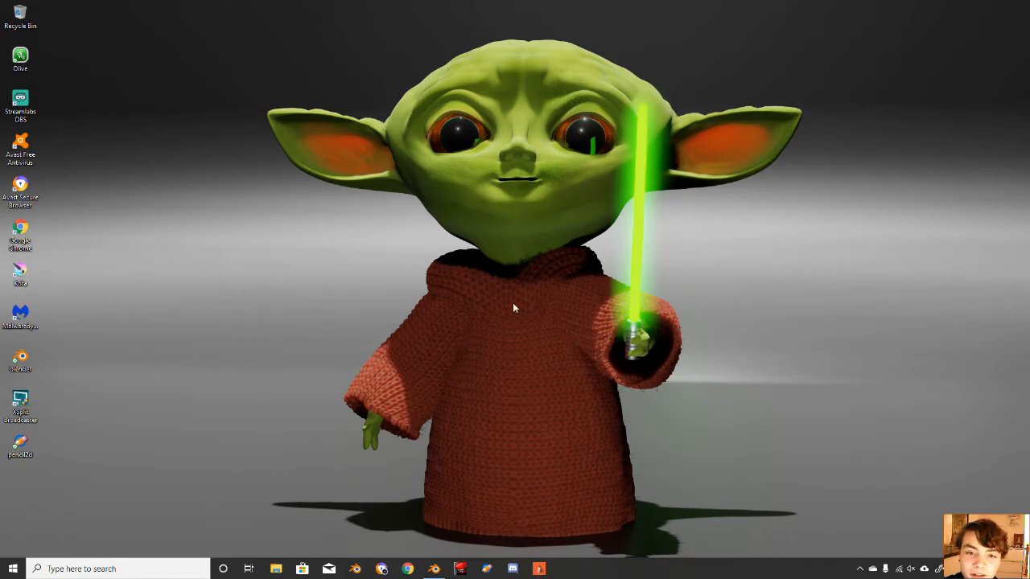
- Switch to Blender, delete the Eyes bone's keyframe at frame 38 and return to frame 1
{"action": "left_click", "coordinate": [435, 569]}
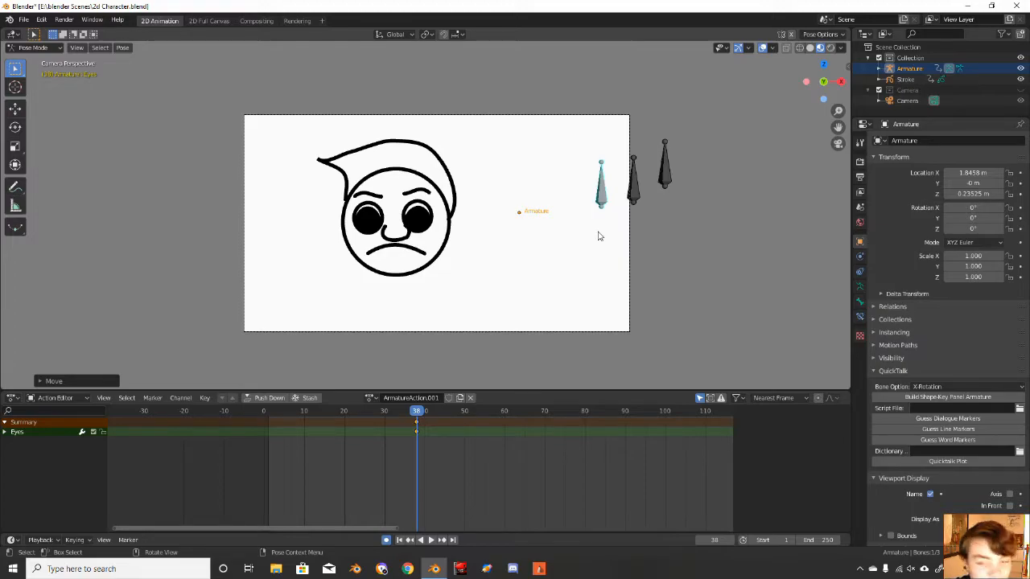
{"action": "left_click", "coordinate": [630, 193]}
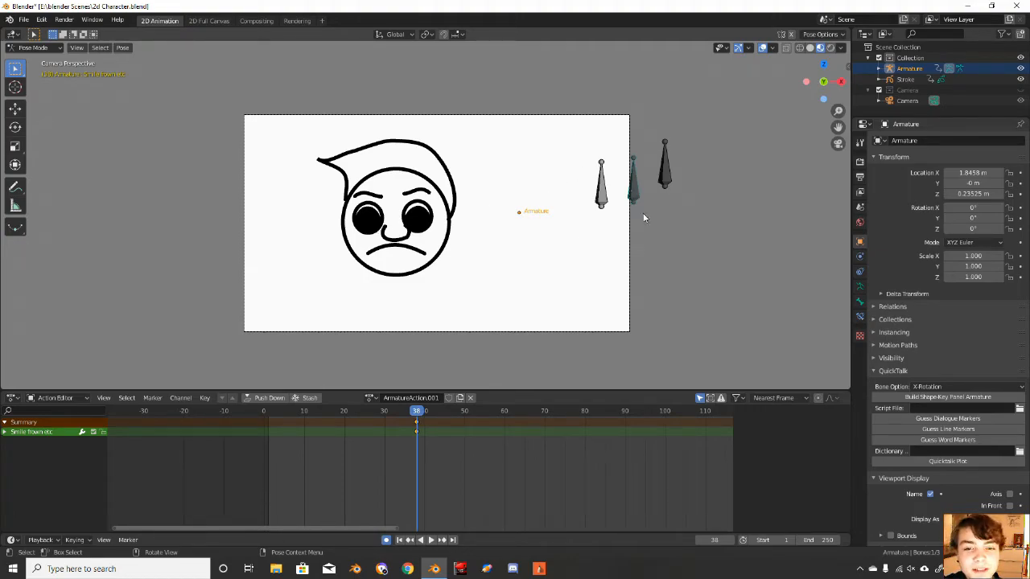
{"action": "left_click", "coordinate": [601, 189]}
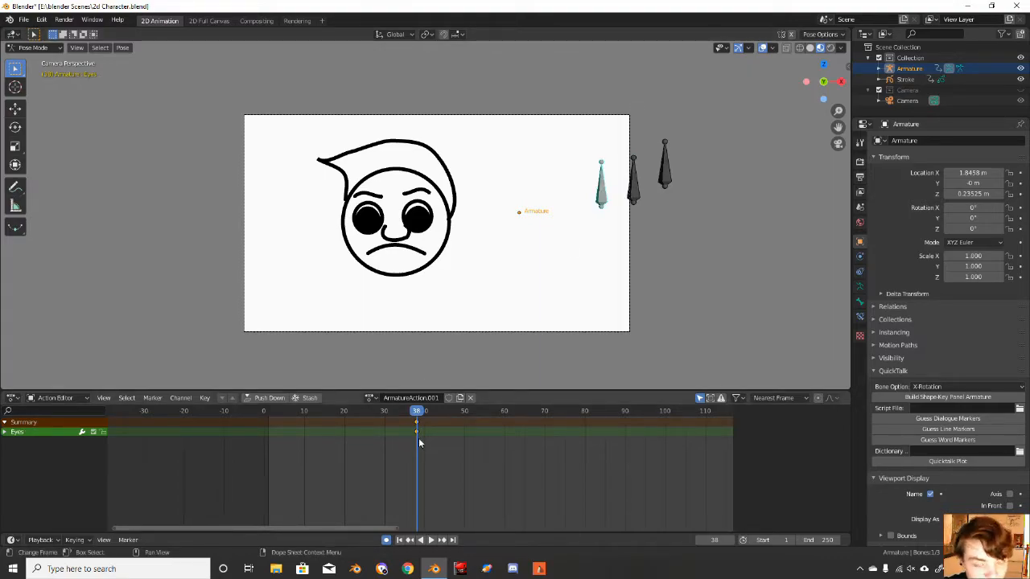
{"action": "key", "text": "x"}
{"action": "left_click", "coordinate": [418, 435]}
{"action": "left_click", "coordinate": [401, 541]}
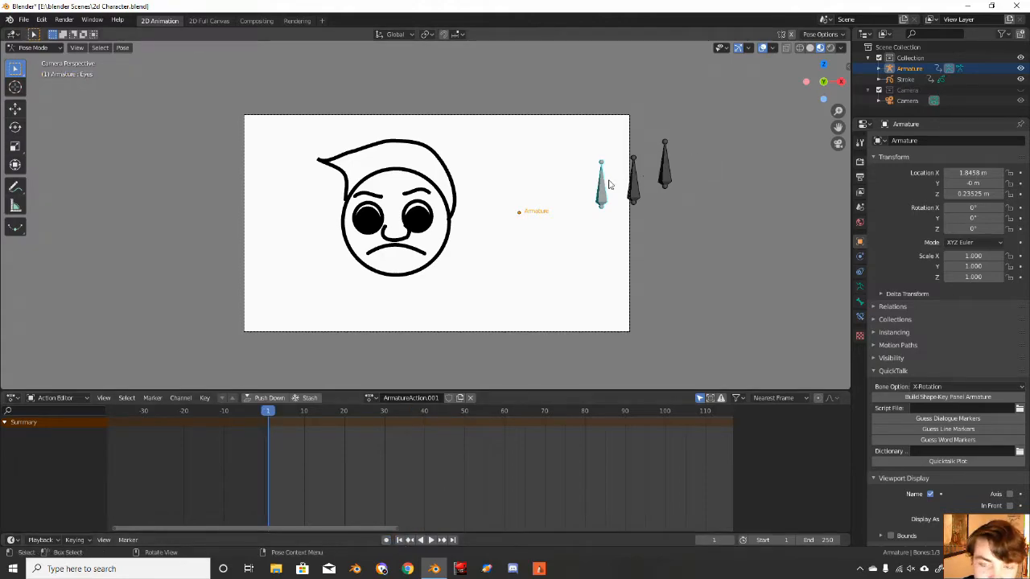
- Preview the eye expressions by moving the Eyes bone up along Z, then cancel the move
{"action": "key", "text": "g"}
{"action": "key", "text": "z"}
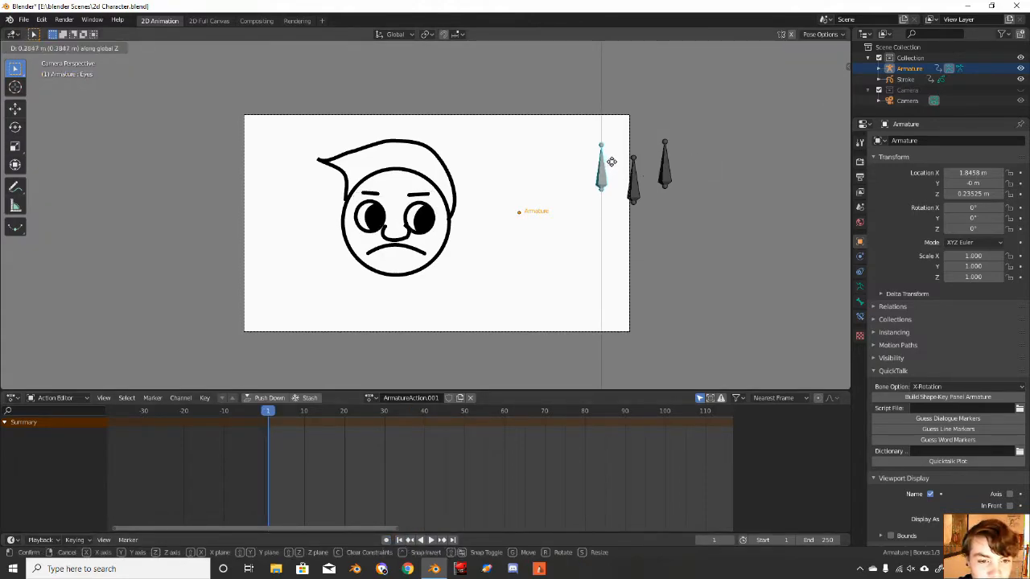
{"action": "right_click", "coordinate": [612, 155]}
- Move the middle bone, which controls the mouth, down along Z until the face smiles
{"action": "left_click", "coordinate": [633, 185]}
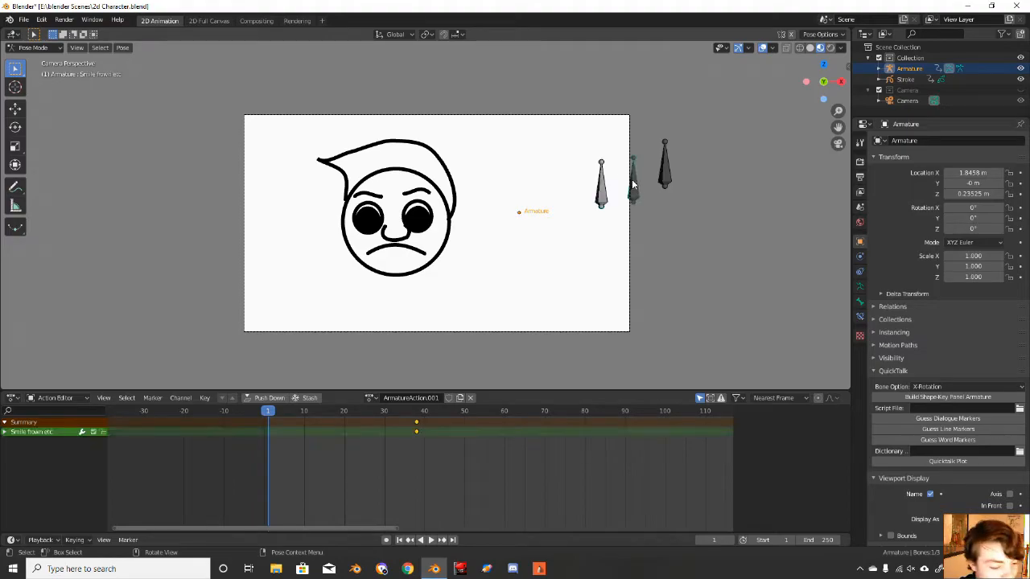
{"action": "key", "text": "g"}
{"action": "key", "text": "z"}
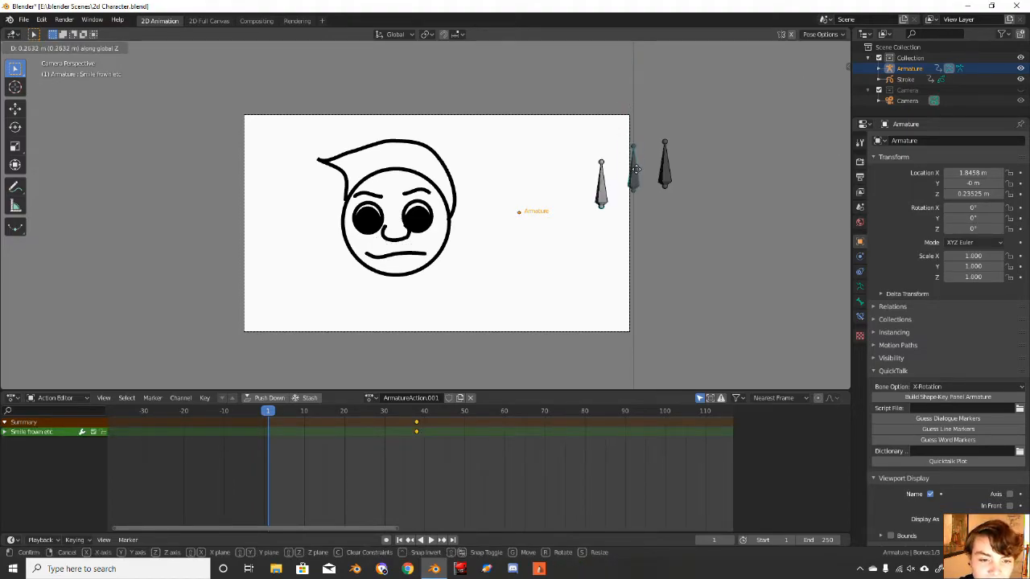
{"action": "left_click", "coordinate": [636, 209]}
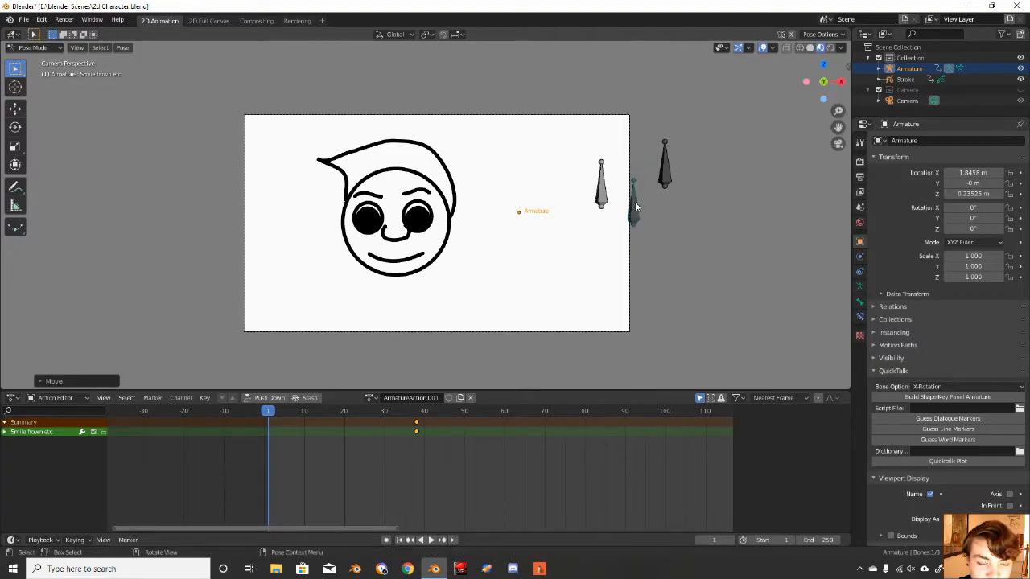
- Move the Hair bone down along Z by about 0.15 m to flip the hair to the other side
{"action": "left_click", "coordinate": [661, 165]}
{"action": "key", "text": "g"}
{"action": "key", "text": "z"}
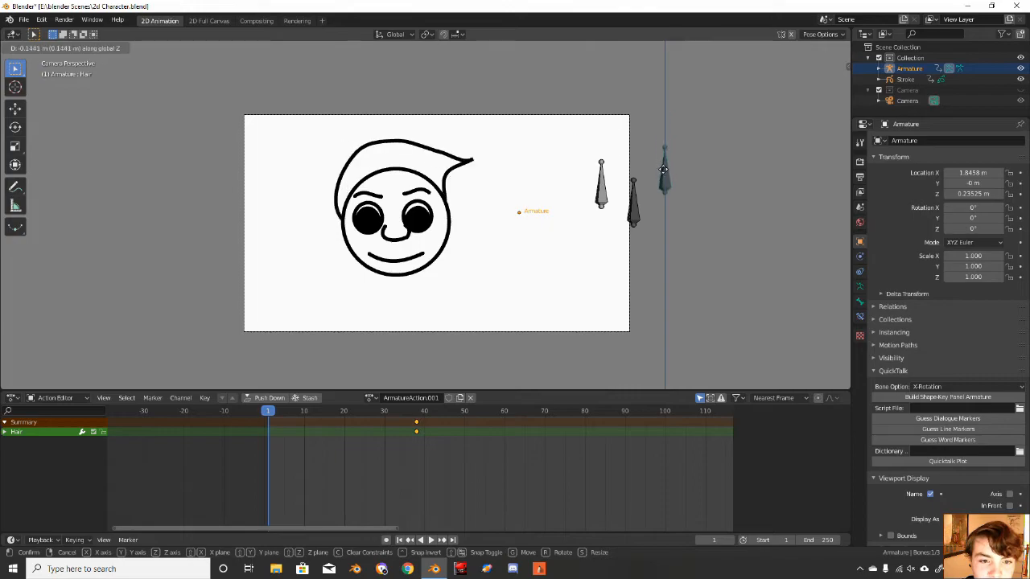
{"action": "left_click", "coordinate": [663, 171]}
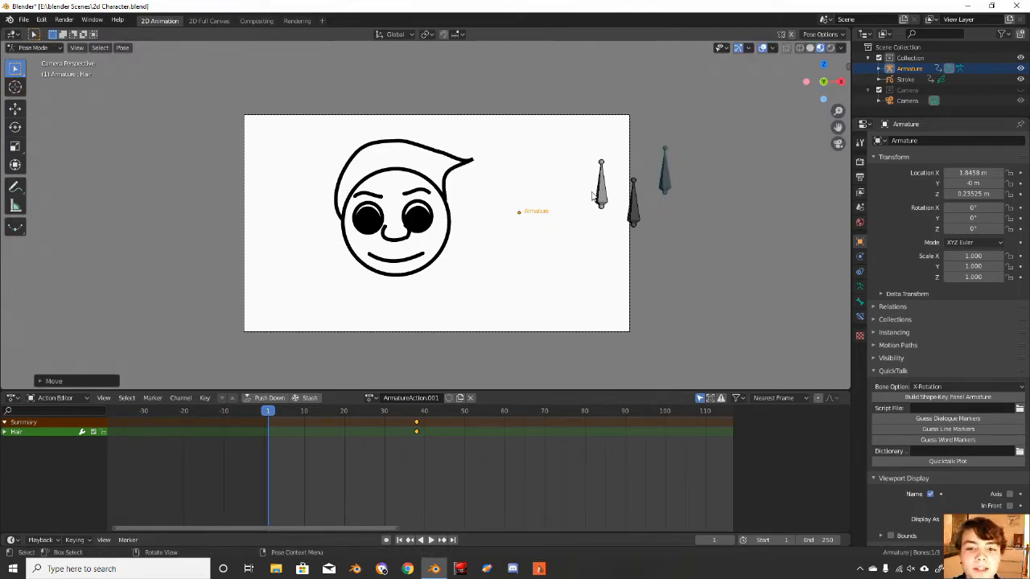
- Preview the Eyes bone's movement along Z without keeping it, and save the character file
{"action": "left_click", "coordinate": [599, 201]}
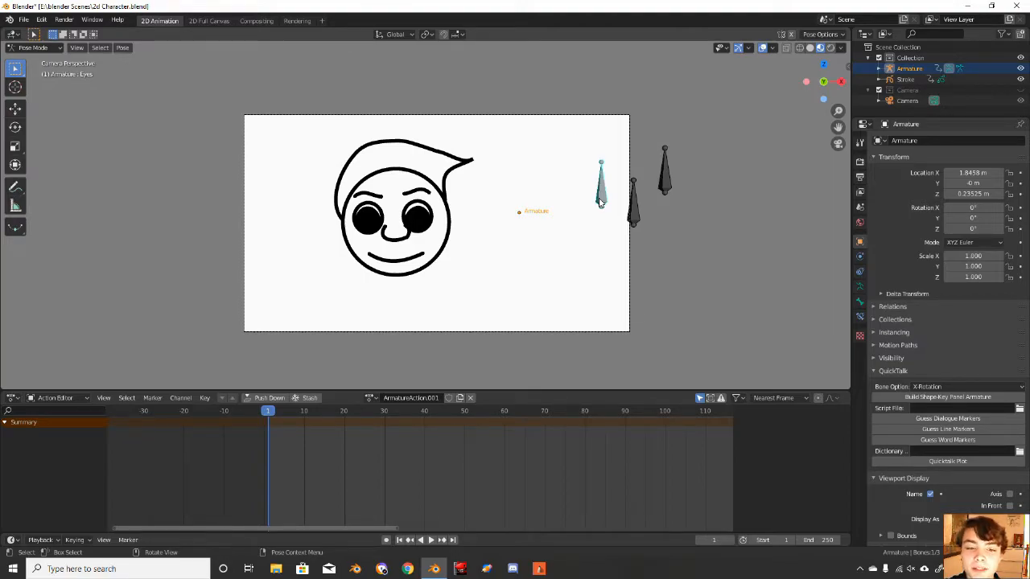
{"action": "key", "text": "g"}
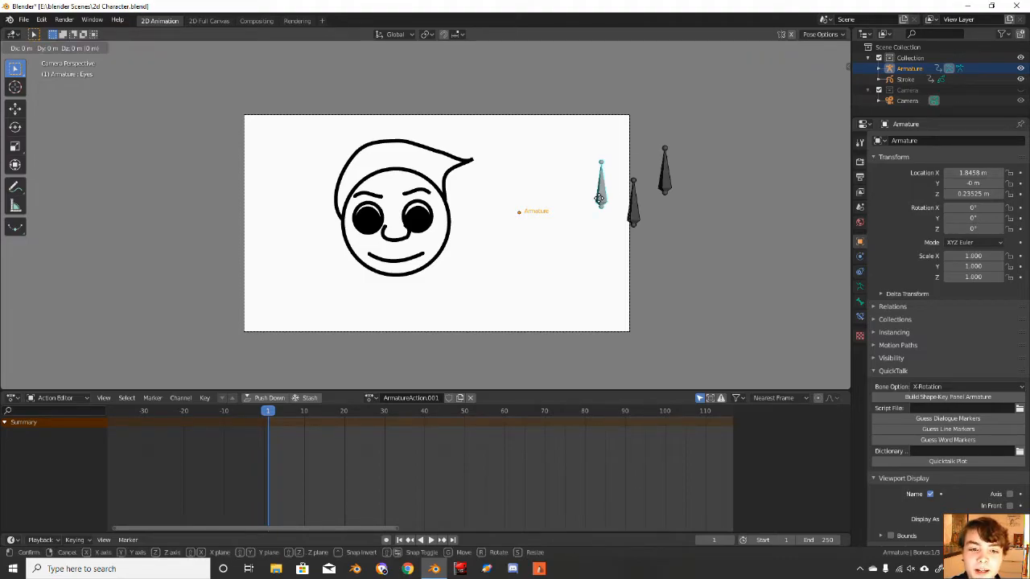
{"action": "key", "text": "z"}
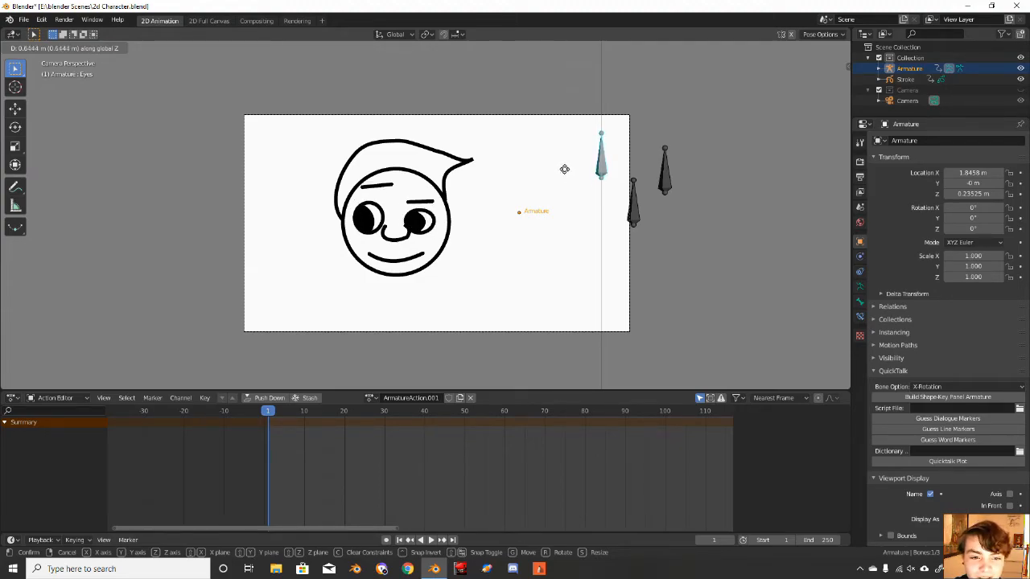
{"action": "right_click", "coordinate": [568, 178]}
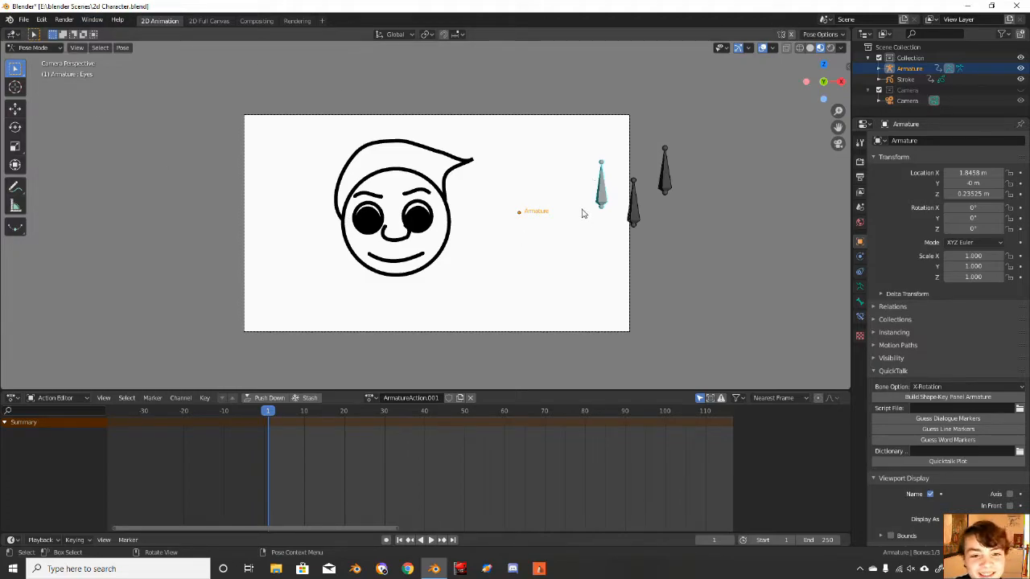
{"action": "key", "text": "ctrl+s"}
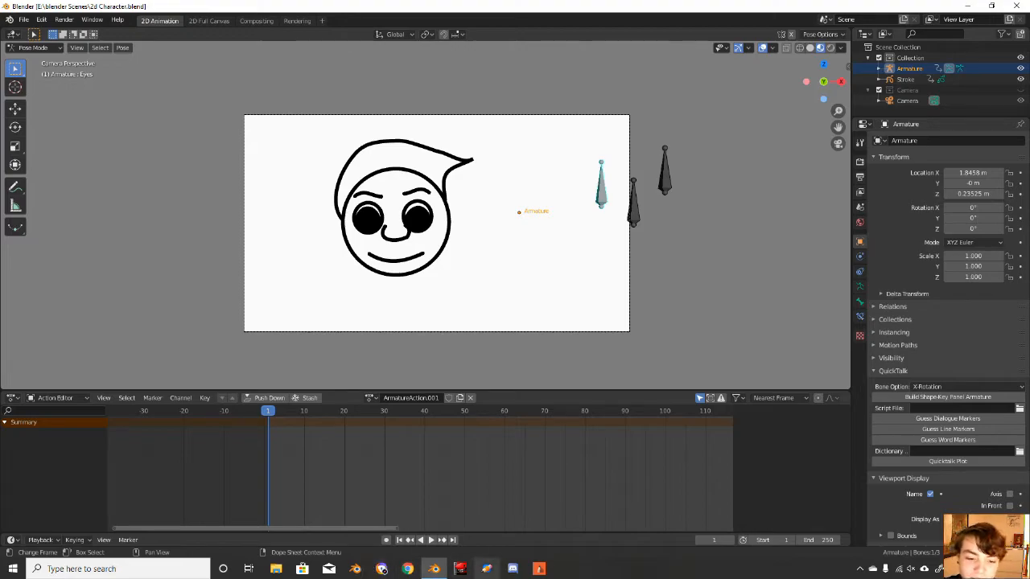
{"action": "left_click", "coordinate": [354, 568]}
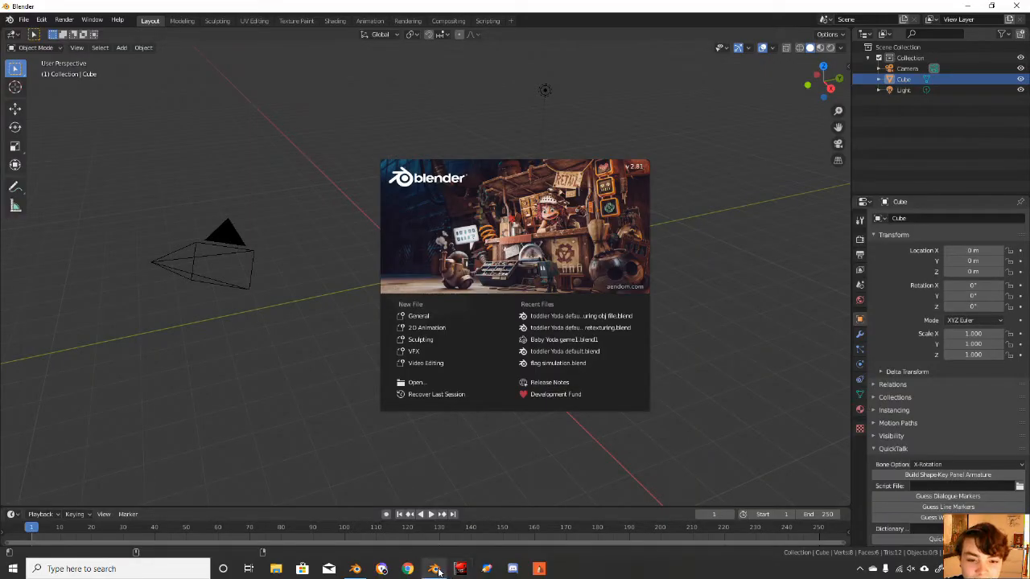
{"action": "left_click", "coordinate": [435, 569]}
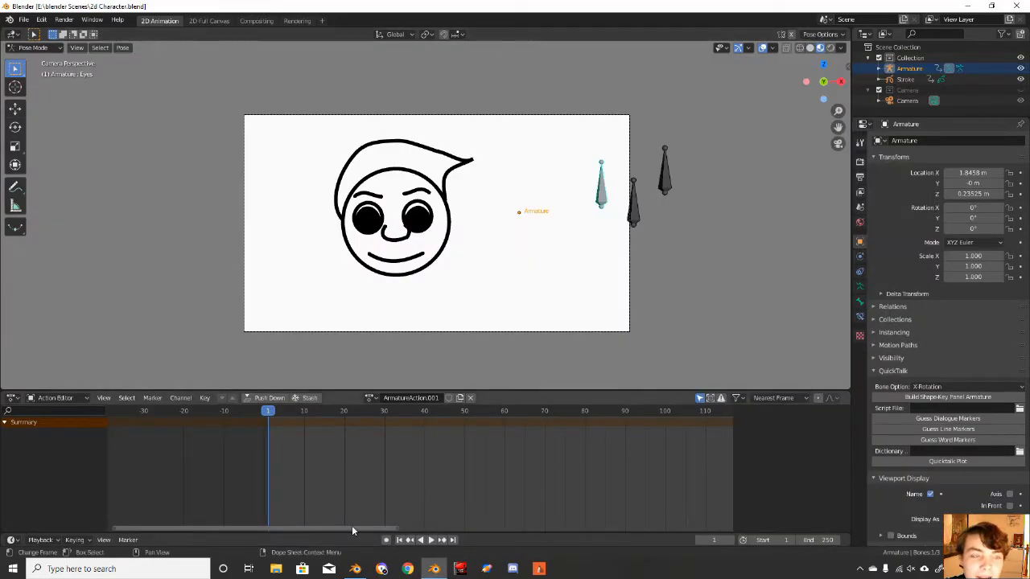
{"action": "left_click", "coordinate": [356, 569]}
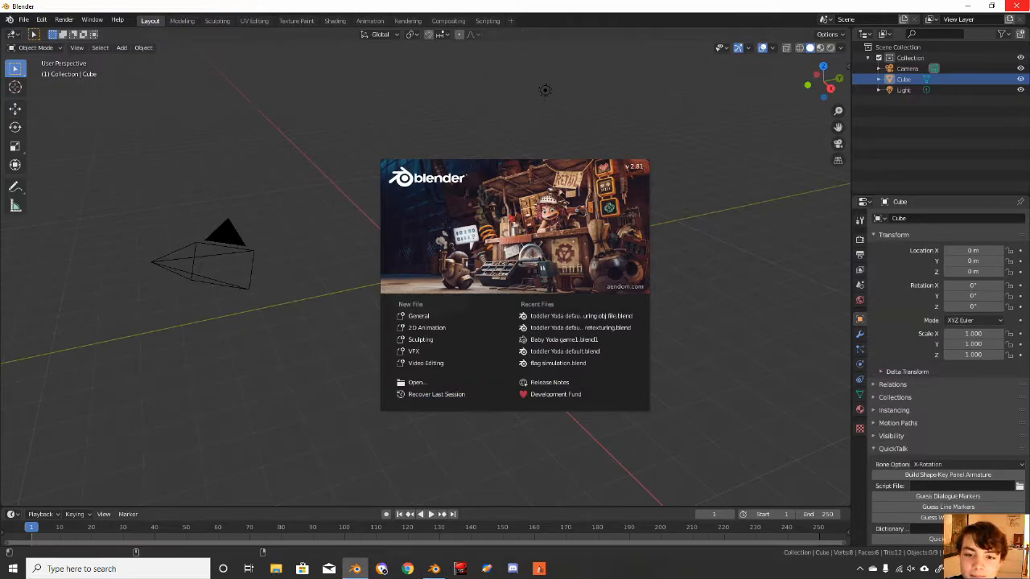
{"action": "key", "text": "alt+Tab"}
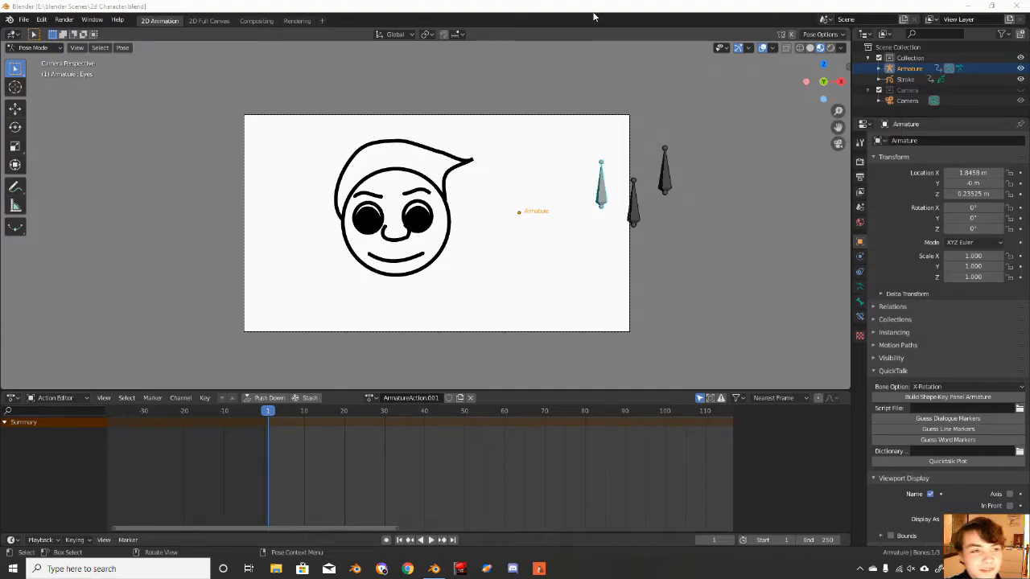
- Close the 2d Character file, reopen Blender 2.82 Beta and create a new 2D Animation file
{"action": "left_click", "coordinate": [24, 20]}
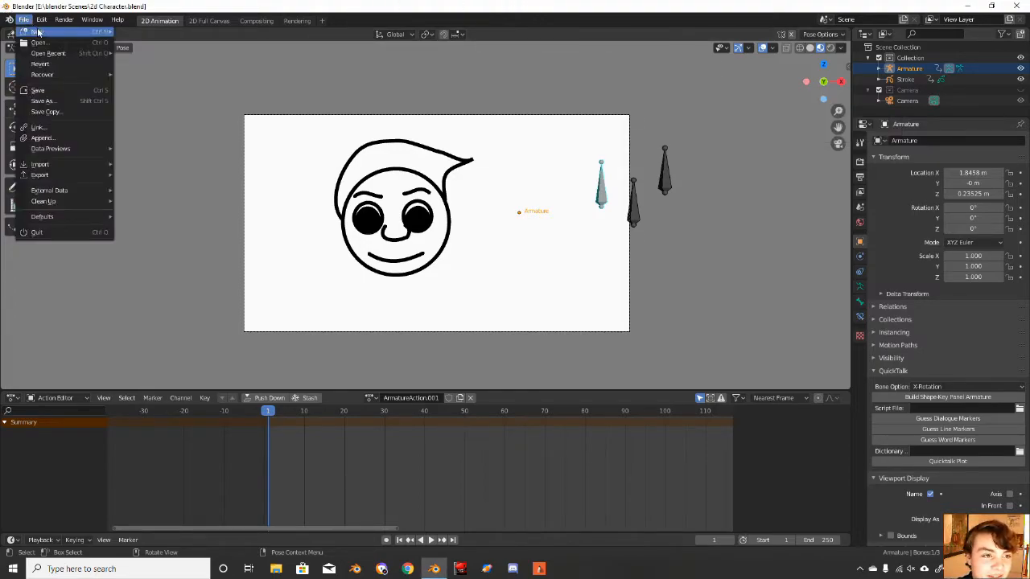
{"action": "mouse_move", "coordinate": [40, 32]}
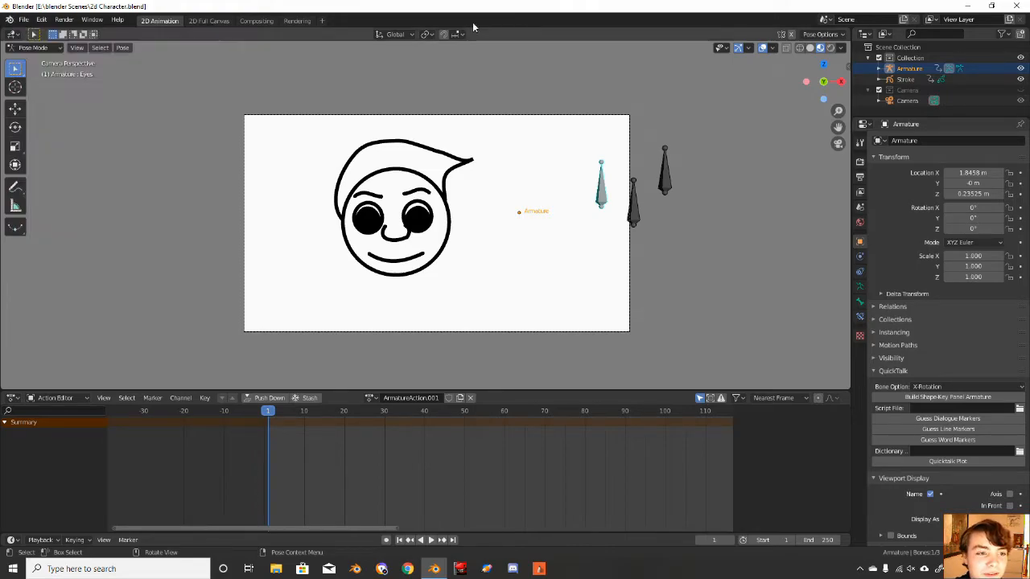
{"action": "left_click", "coordinate": [1015, 6]}
{"action": "left_click", "coordinate": [434, 569]}
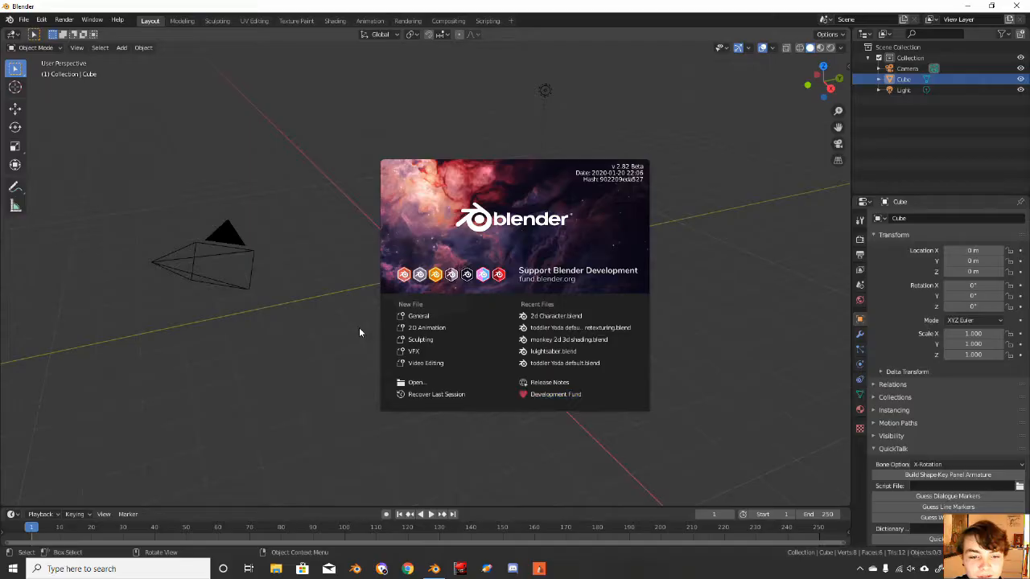
{"action": "left_click", "coordinate": [423, 330]}
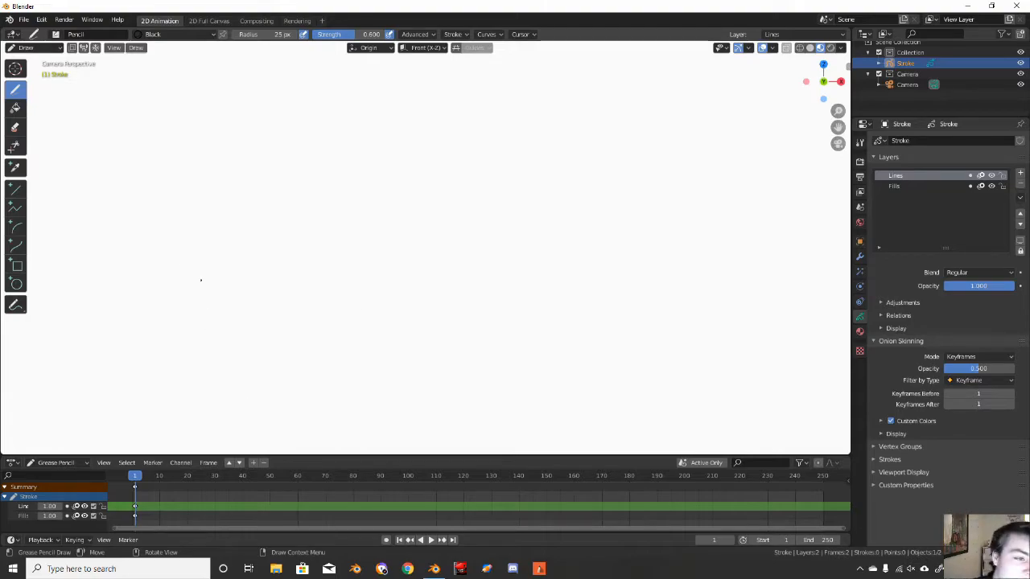
- Activate the Circle tool, show the stroke's material settings and set the drawing brush to Ink Pen
{"action": "left_click", "coordinate": [16, 284]}
{"action": "mouse_move", "coordinate": [269, 129]}
{"action": "left_mouse_down"}
{"action": "mouse_move", "coordinate": [469, 305]}
{"action": "mouse_move", "coordinate": [471, 319]}
{"action": "left_mouse_up"}
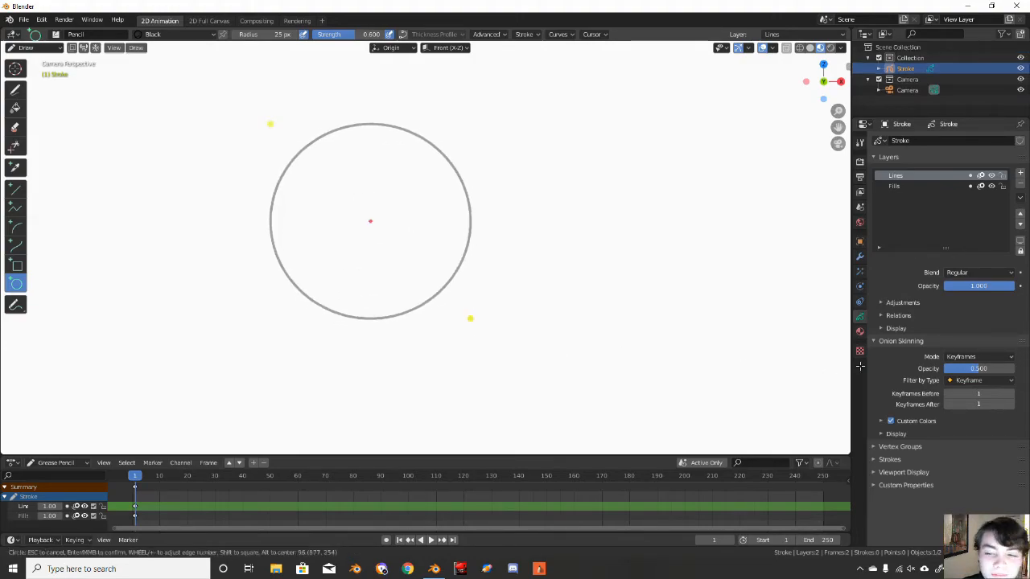
{"action": "key", "text": "Escape"}
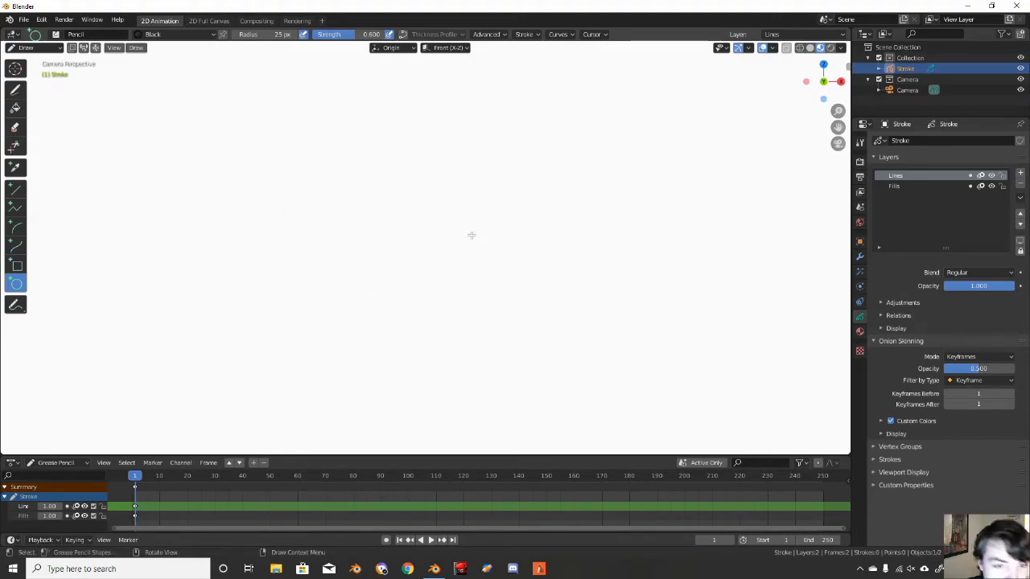
{"action": "left_click", "coordinate": [859, 331]}
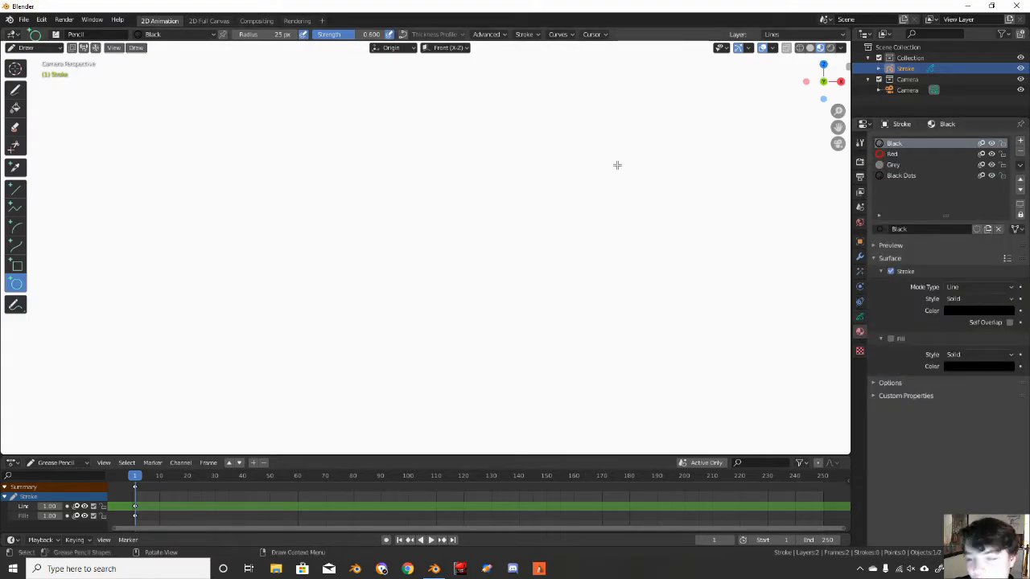
{"action": "left_click", "coordinate": [55, 33]}
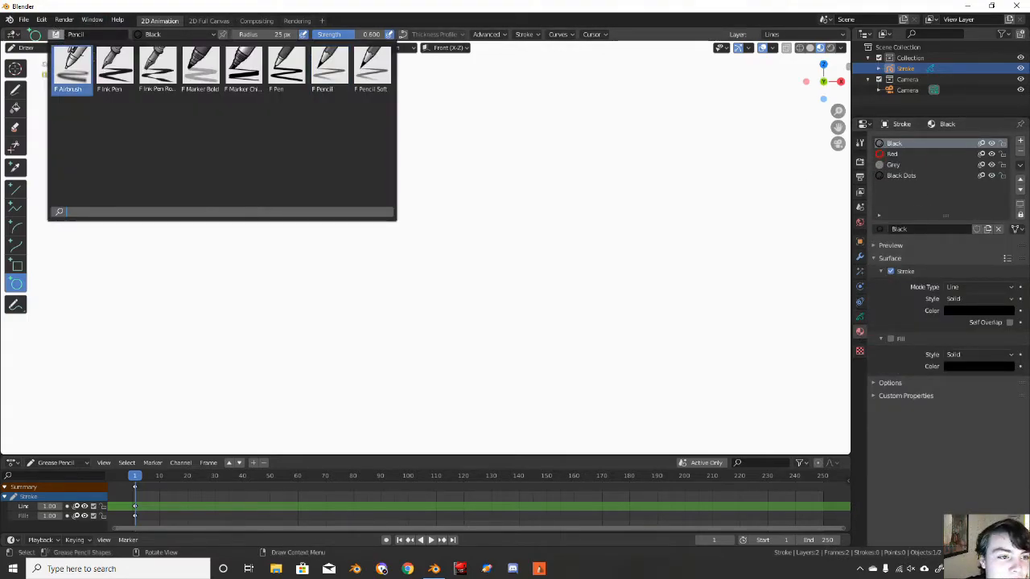
{"action": "left_click", "coordinate": [112, 69]}
{"action": "left_click_drag", "start_coordinate": [188, 107], "coordinate": [333, 243]}
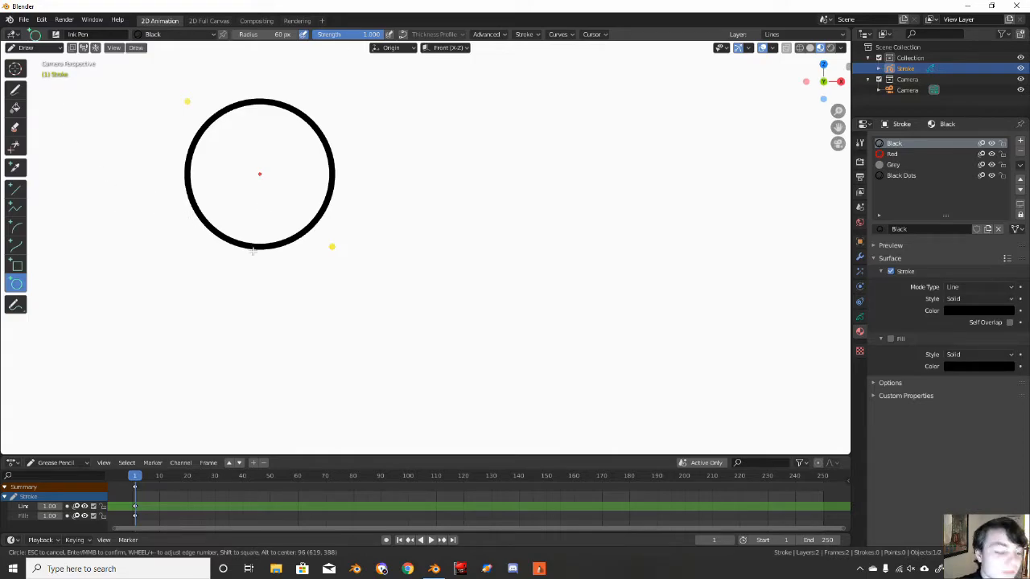
{"action": "key", "text": "Escape"}
{"action": "left_click_drag", "start_coordinate": [293, 181], "coordinate": [444, 363]}
{"action": "key", "text": "Escape"}
{"action": "mouse_move", "coordinate": [280, 183]}
{"action": "left_mouse_down"}
{"action": "mouse_move", "coordinate": [391, 306]}
{"action": "mouse_move", "coordinate": [419, 354]}
{"action": "left_mouse_up"}
{"action": "key", "text": "Escape"}
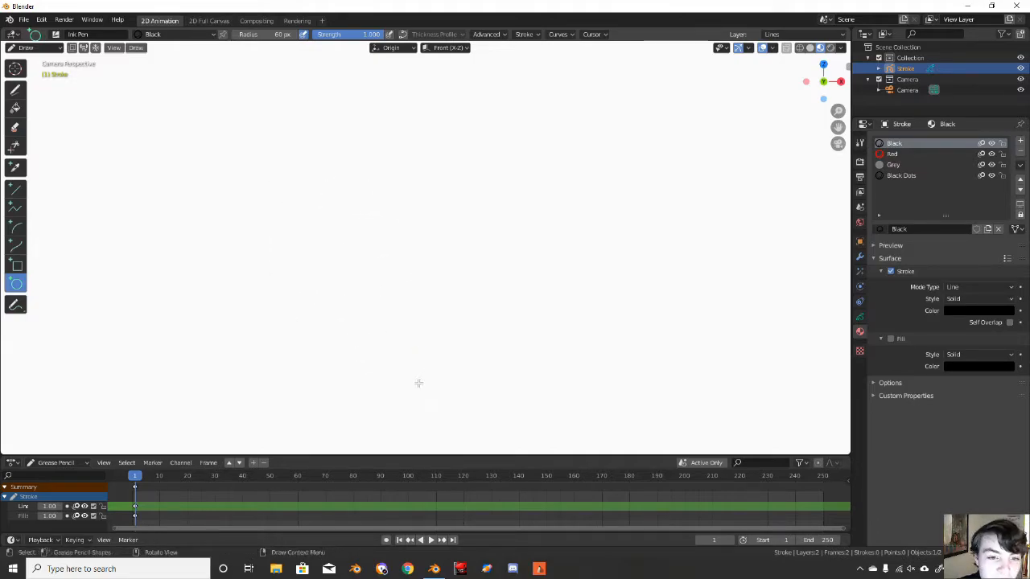
- Draw a black circle for the head and move it so that it is centred on the object's origin
{"action": "left_click_drag", "start_coordinate": [271, 199], "coordinate": [433, 376]}
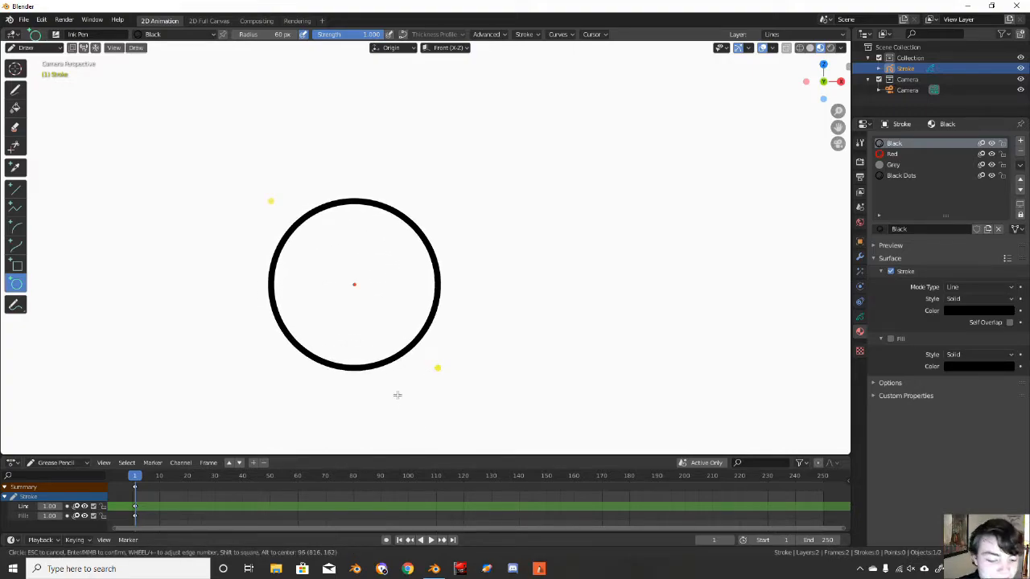
{"action": "left_click", "coordinate": [371, 367]}
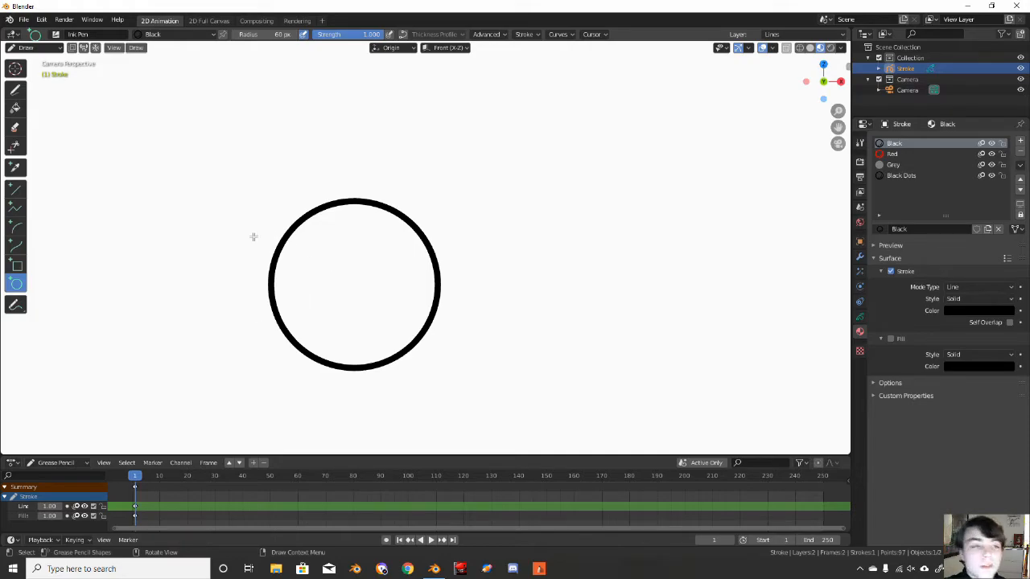
{"action": "key", "text": "Tab"}
{"action": "key", "text": "a"}
{"action": "key", "text": "g"}
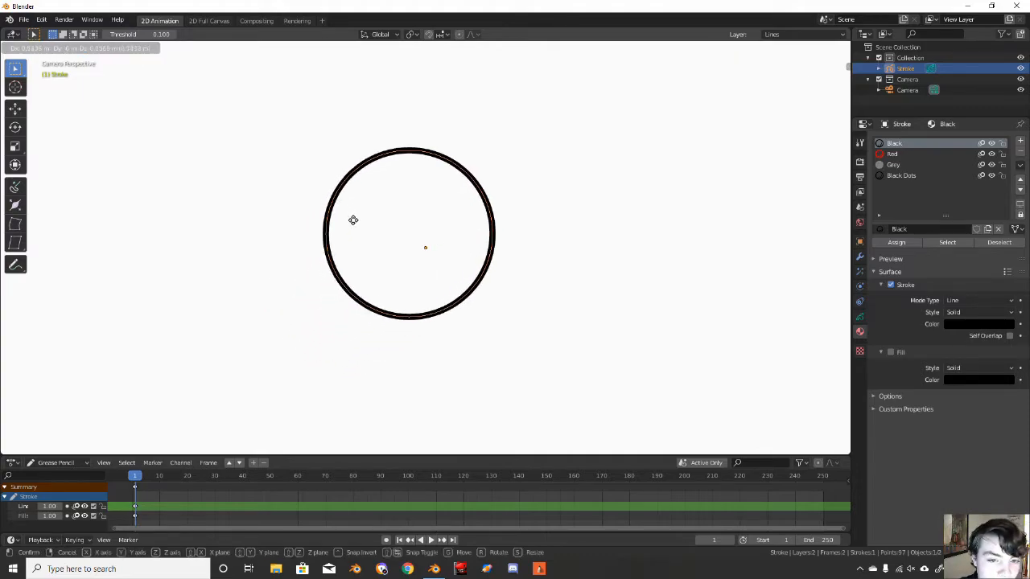
{"action": "left_click", "coordinate": [365, 231]}
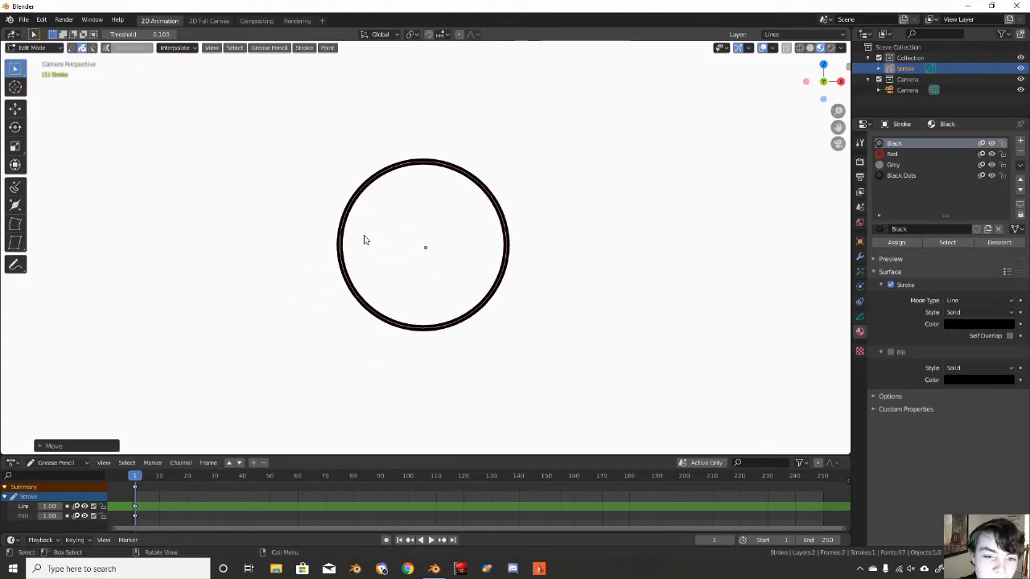
- Return to Object Mode and hide everything except the Stroke object
{"action": "key", "text": "Tab"}
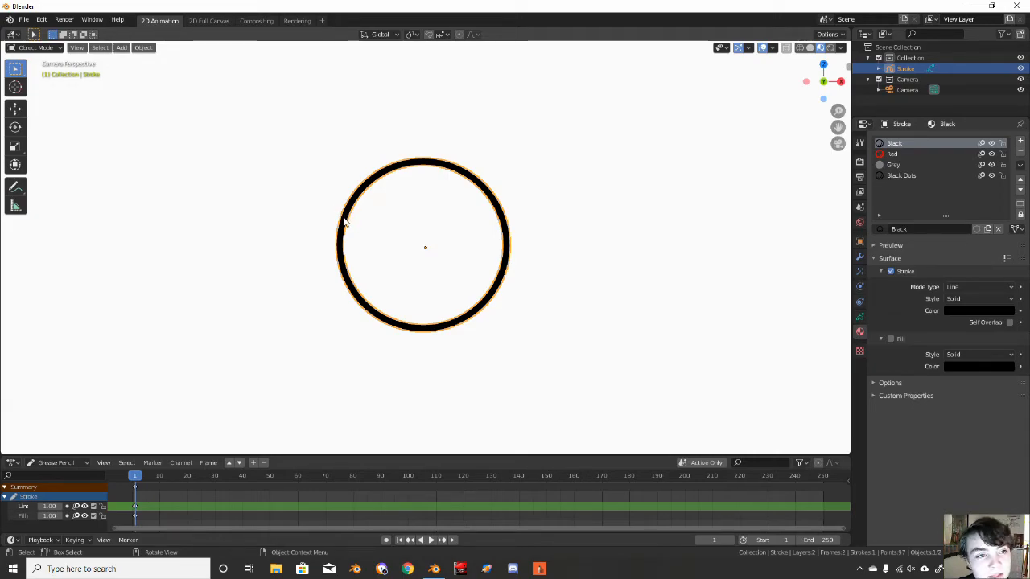
{"action": "key", "text": "shift+h"}
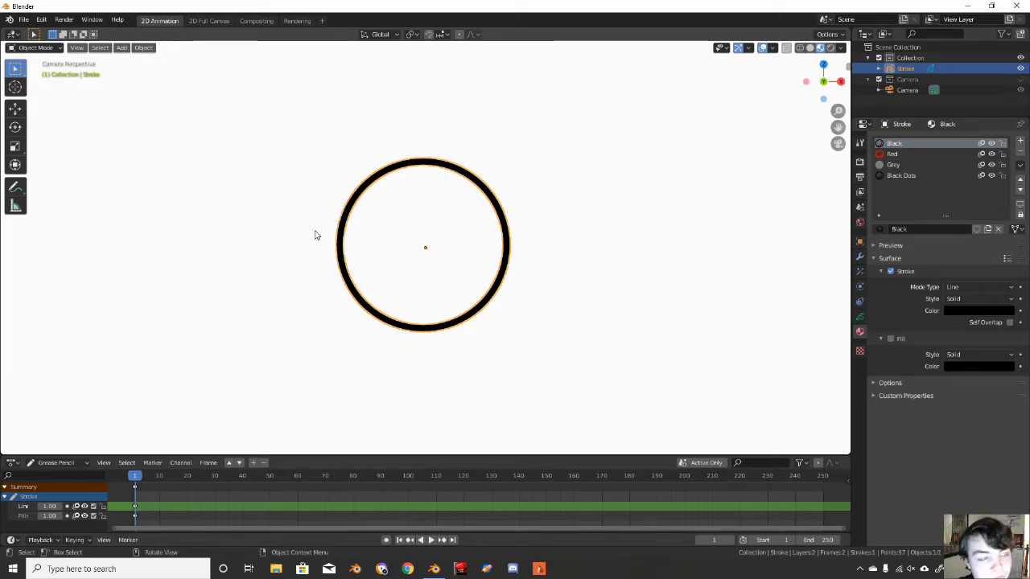
- Return the Stroke object to Draw Mode and start the Shortcut VUr display, leaving the sidebar hidden
{"action": "key", "text": "ctrl+Tab"}
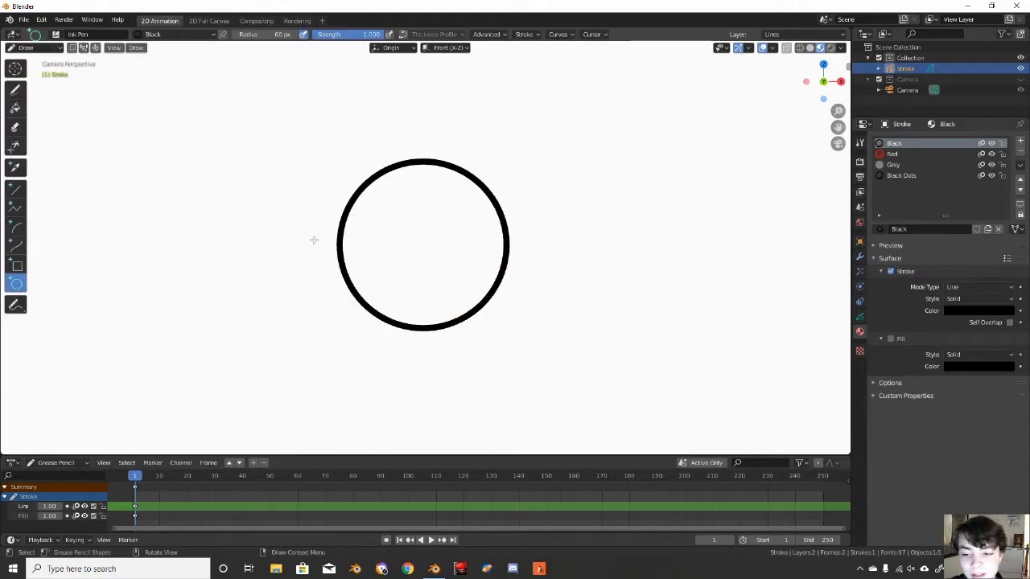
{"action": "key", "text": "n"}
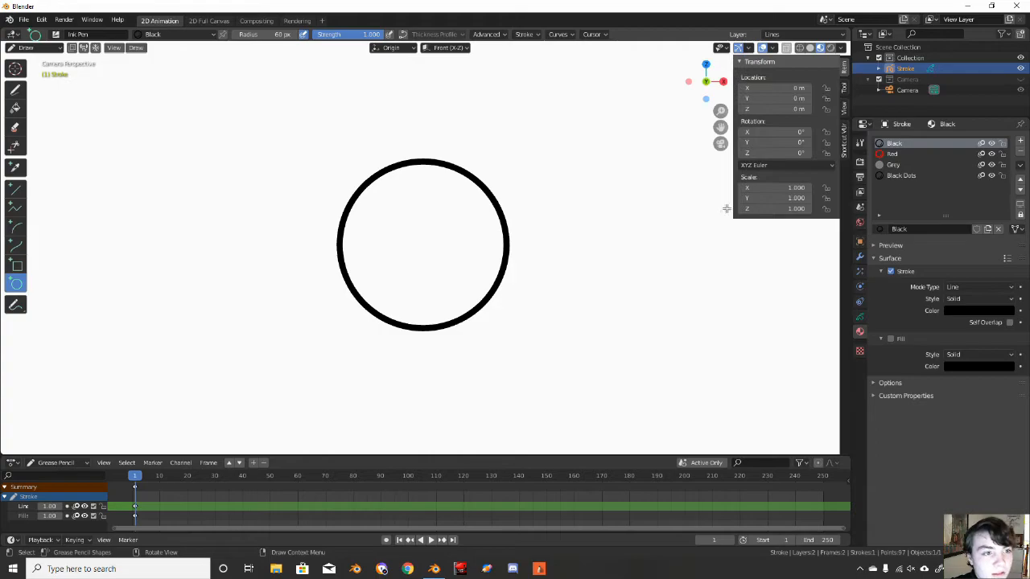
{"action": "left_click", "coordinate": [844, 139]}
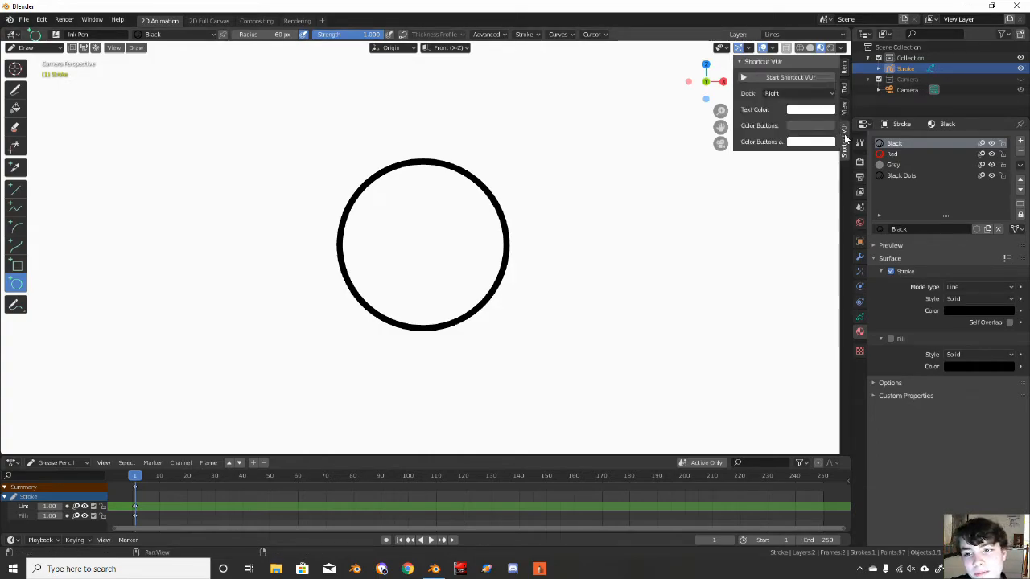
{"action": "left_click", "coordinate": [810, 78]}
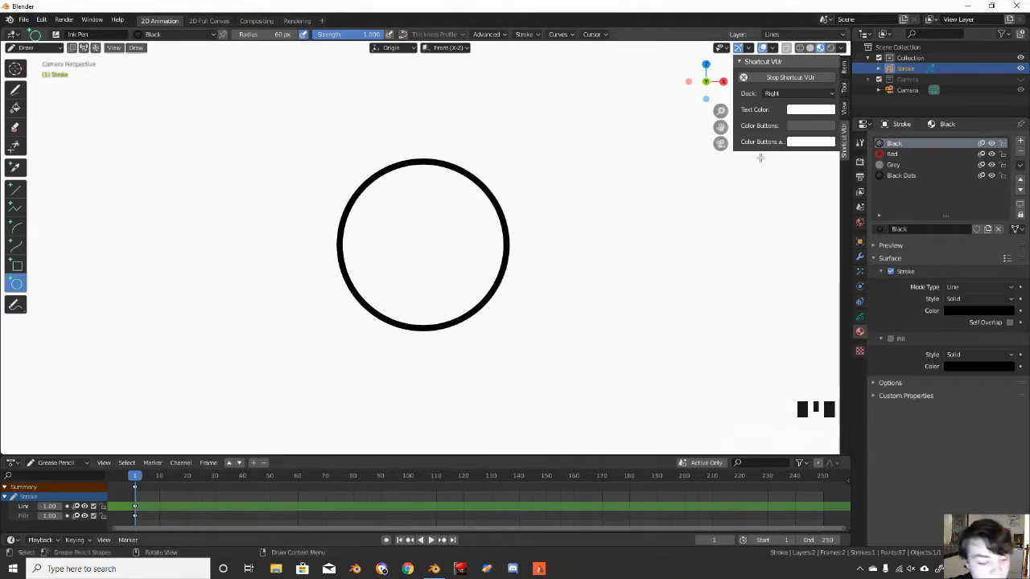
{"action": "key", "text": "n"}
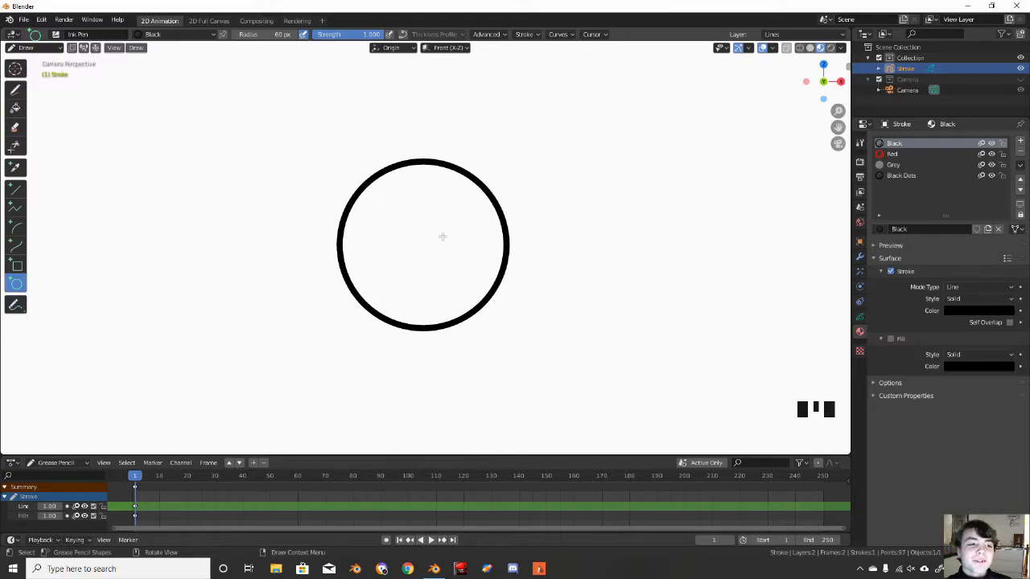
- Show the stroke's layer settings and draw a curved smile in the lower part of the head with the Draw tool
{"action": "left_click", "coordinate": [859, 316]}
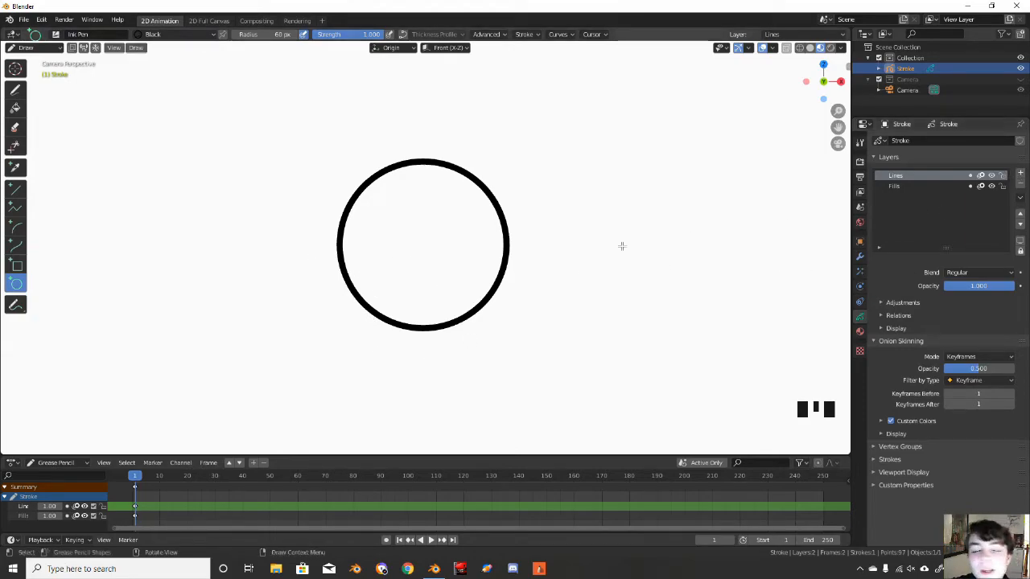
{"action": "left_click", "coordinate": [16, 228]}
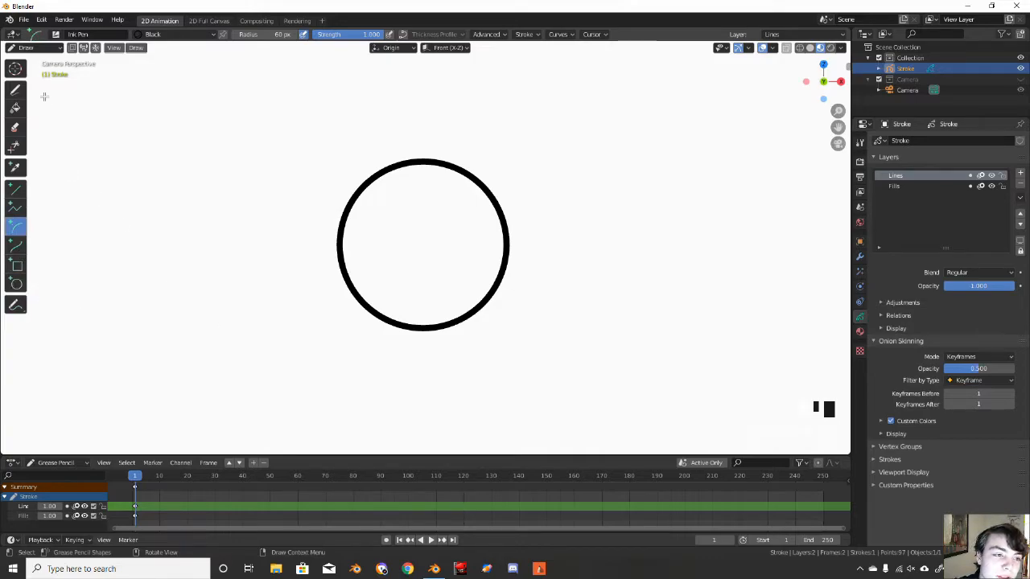
{"action": "left_click", "coordinate": [16, 89]}
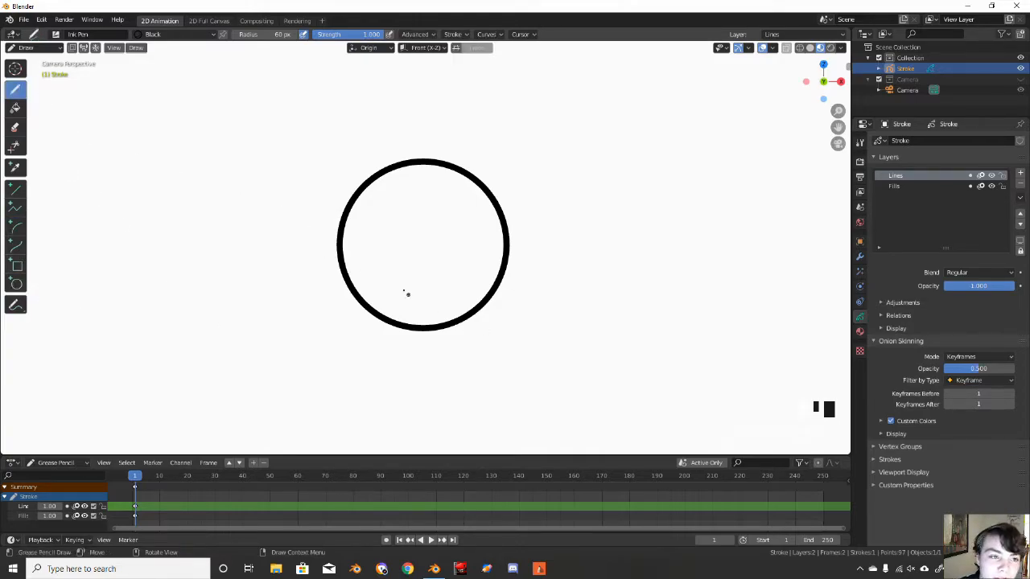
{"action": "left_click_drag", "start_coordinate": [388, 285], "coordinate": [506, 273]}
{"action": "key", "text": "ctrl+z"}
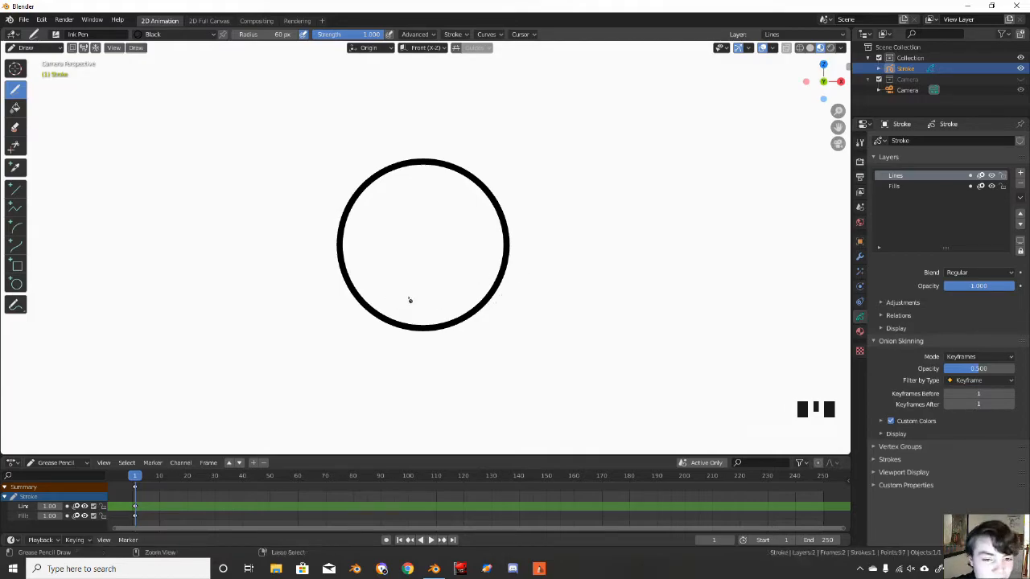
{"action": "left_click_drag", "start_coordinate": [377, 276], "coordinate": [464, 304]}
{"action": "key", "text": "ctrl+z"}
{"action": "left_click_drag", "start_coordinate": [384, 288], "coordinate": [460, 288]}
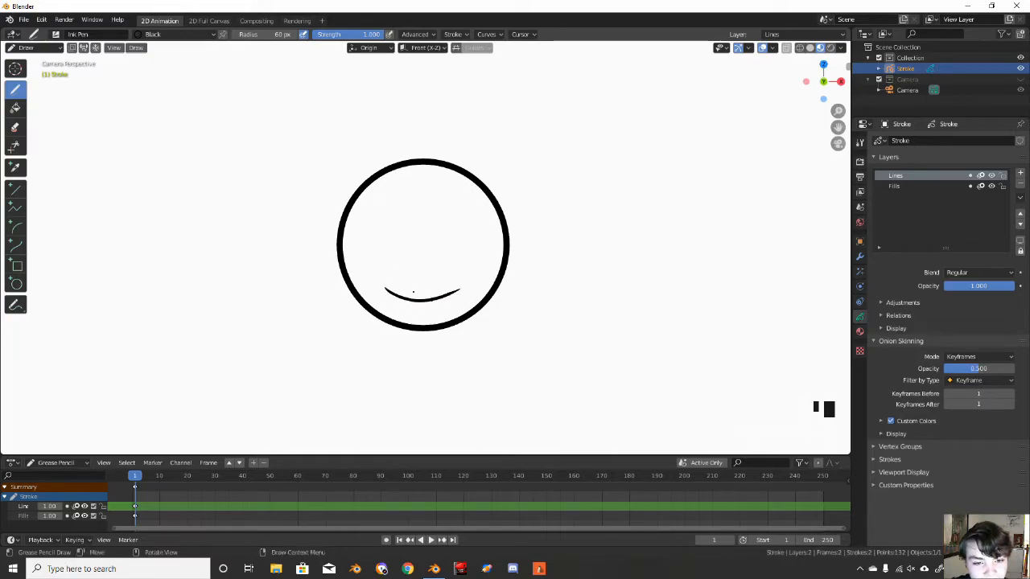
{"action": "mouse_move", "coordinate": [376, 247]}
{"action": "left_mouse_down"}
{"action": "mouse_move", "coordinate": [388, 223]}
{"action": "mouse_move", "coordinate": [420, 248]}
{"action": "left_mouse_up"}
{"action": "key", "text": "ctrl+z"}
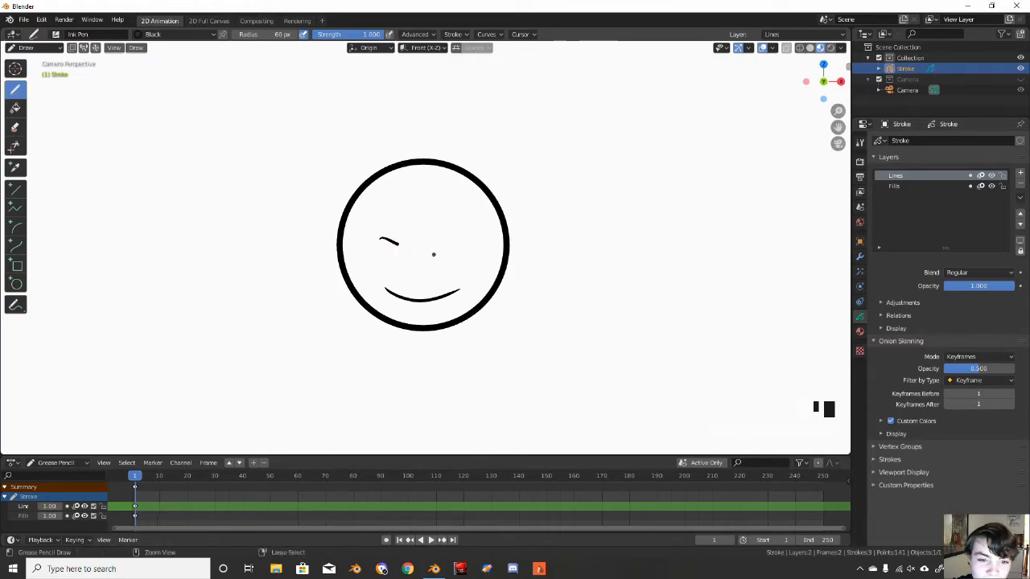
{"action": "key", "text": "ctrl+z"}
{"action": "mouse_move", "coordinate": [365, 231]}
{"action": "left_mouse_down"}
{"action": "mouse_move", "coordinate": [386, 212]}
{"action": "mouse_move", "coordinate": [412, 233]}
{"action": "mouse_move", "coordinate": [464, 225]}
{"action": "mouse_move", "coordinate": [491, 240]}
{"action": "left_mouse_up"}
{"action": "key", "text": "ctrl+z"}
{"action": "key", "text": "ctrl+z"}
- Draw two nearly flat eyelids with half-round eye outlines beneath them, and a curved iris in the left eye
{"action": "left_click_drag", "start_coordinate": [361, 222], "coordinate": [492, 230], "text": "shift"}
{"action": "mouse_move", "coordinate": [370, 222]}
{"action": "left_mouse_down", "text": "shift"}
{"action": "mouse_move", "coordinate": [395, 262]}
{"action": "mouse_move", "coordinate": [412, 206]}
{"action": "mouse_move", "coordinate": [444, 235]}
{"action": "mouse_move", "coordinate": [453, 264]}
{"action": "mouse_move", "coordinate": [486, 231]}
{"action": "mouse_move", "coordinate": [481, 211]}
{"action": "left_mouse_up", "text": "shift"}
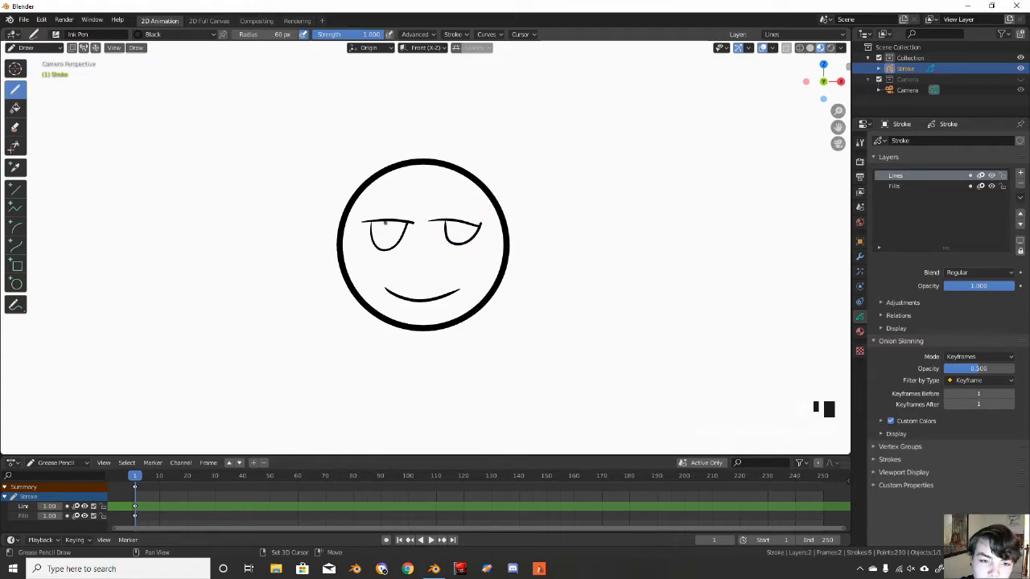
{"action": "mouse_move", "coordinate": [384, 251]}
{"action": "left_mouse_down", "text": "shift"}
{"action": "mouse_move", "coordinate": [406, 241]}
{"action": "mouse_move", "coordinate": [408, 197]}
{"action": "left_mouse_up", "text": "shift"}
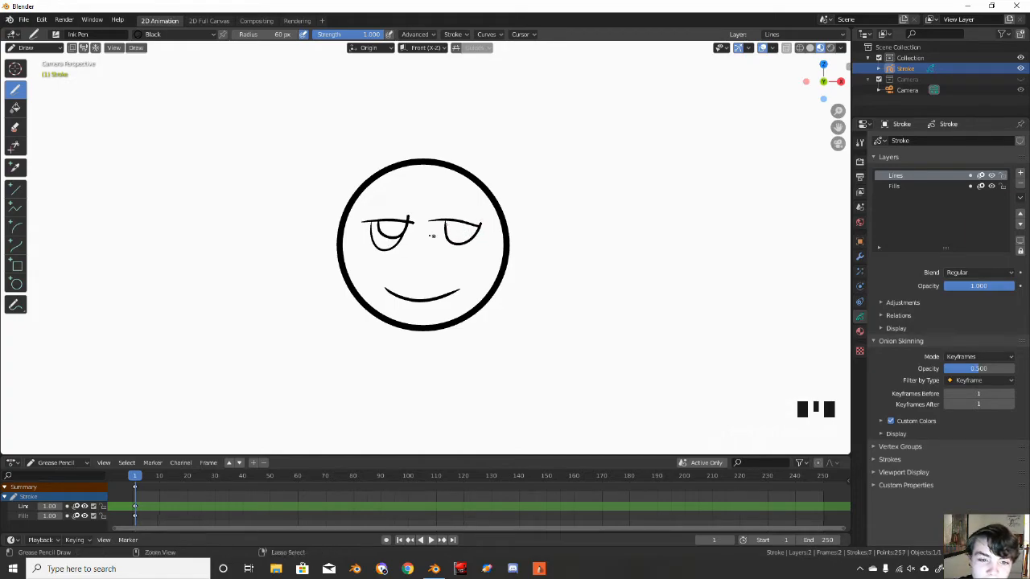
- Move the lowest point of the right eye's outline down in Edit Mode with small-radius proportional editing, and return to Draw Mode
{"action": "key", "text": "Tab"}
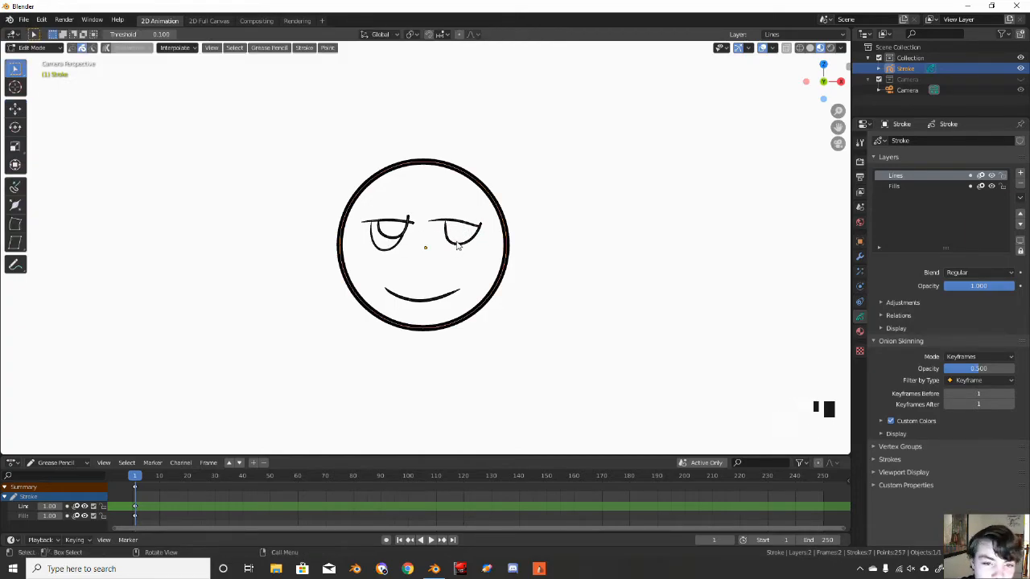
{"action": "left_click", "coordinate": [454, 250]}
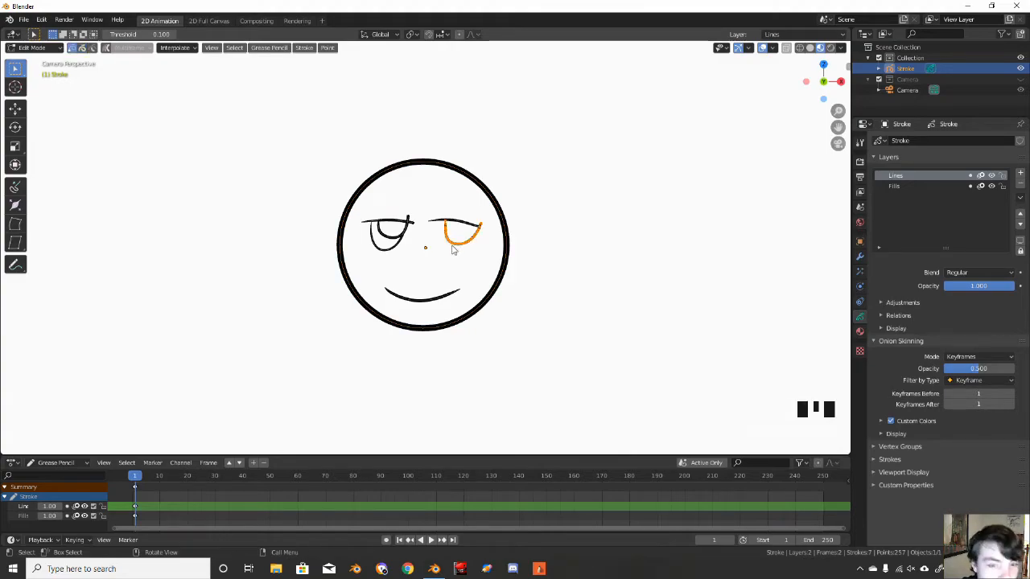
{"action": "left_click", "coordinate": [455, 255]}
{"action": "key", "text": "o"}
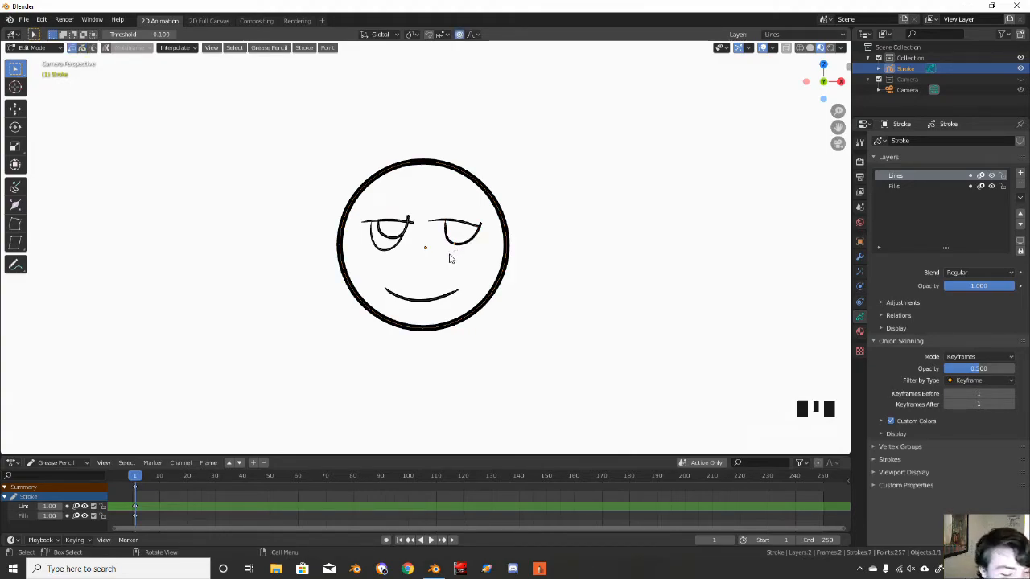
{"action": "key", "text": "g"}
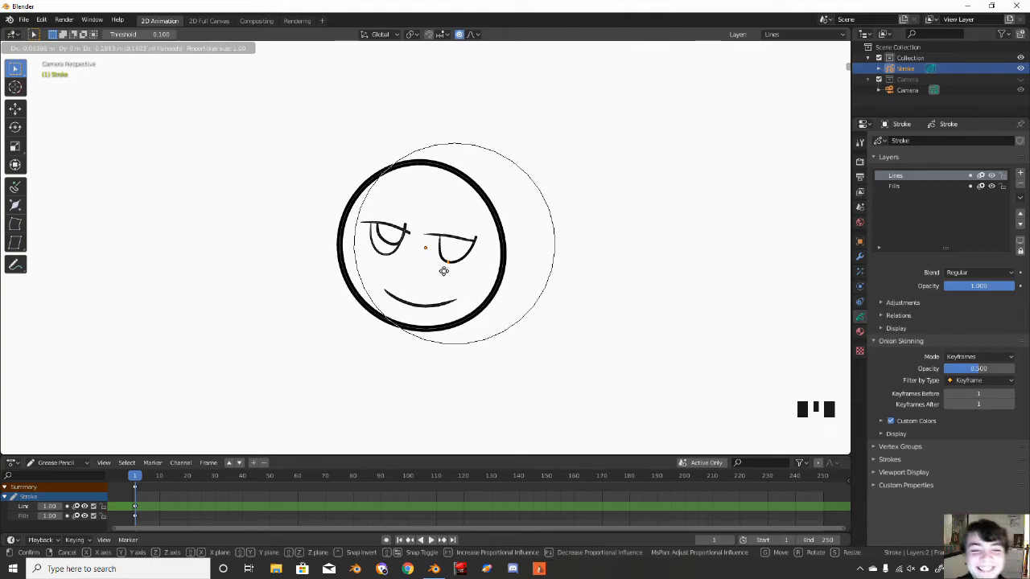
{"action": "scroll", "coordinate": [450, 257], "scroll_direction": "up", "scroll_amount": 5}
{"action": "scroll", "coordinate": [452, 263], "scroll_direction": "up", "scroll_amount": 2}
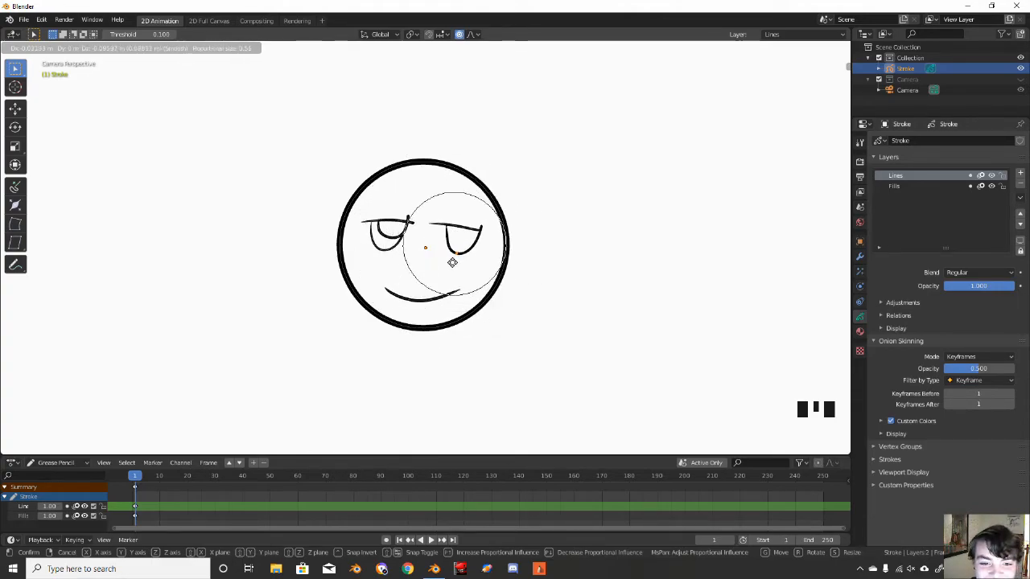
{"action": "left_click", "coordinate": [452, 263]}
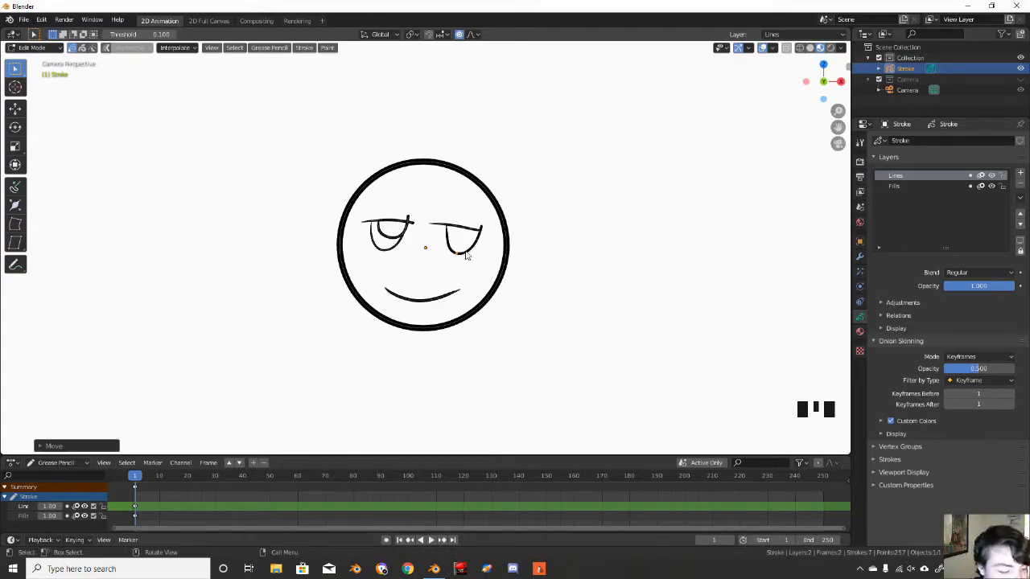
{"action": "key", "text": "Tab"}
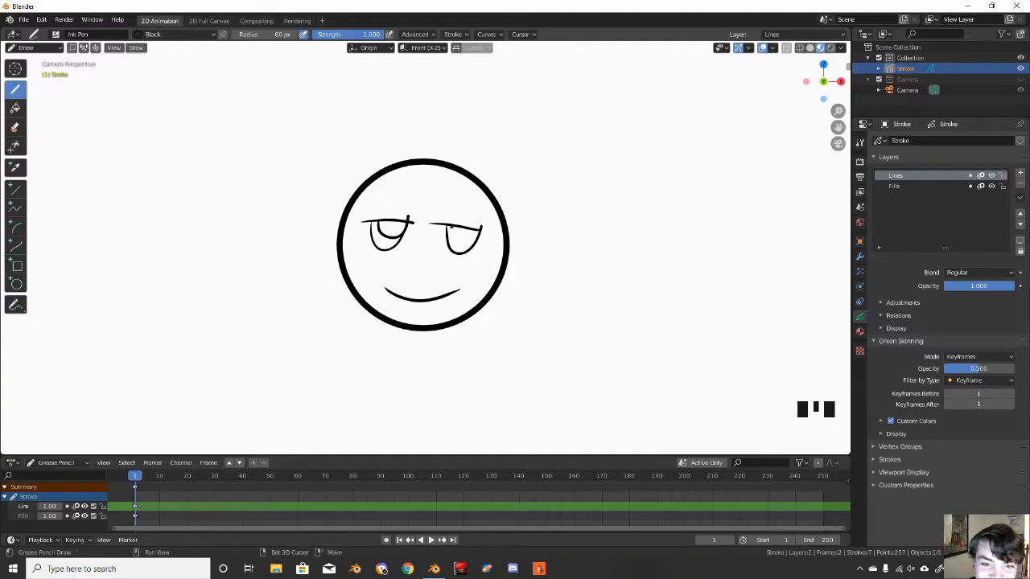
- Draw a curved iris in the right eye and a small hooked nose centred between the eyes and the mouth
{"action": "mouse_move", "coordinate": [464, 248]}
{"action": "left_mouse_down", "text": "shift"}
{"action": "mouse_move", "coordinate": [491, 227]}
{"action": "mouse_move", "coordinate": [450, 242]}
{"action": "left_mouse_up", "text": "shift"}
{"action": "key", "text": "ctrl+z"}
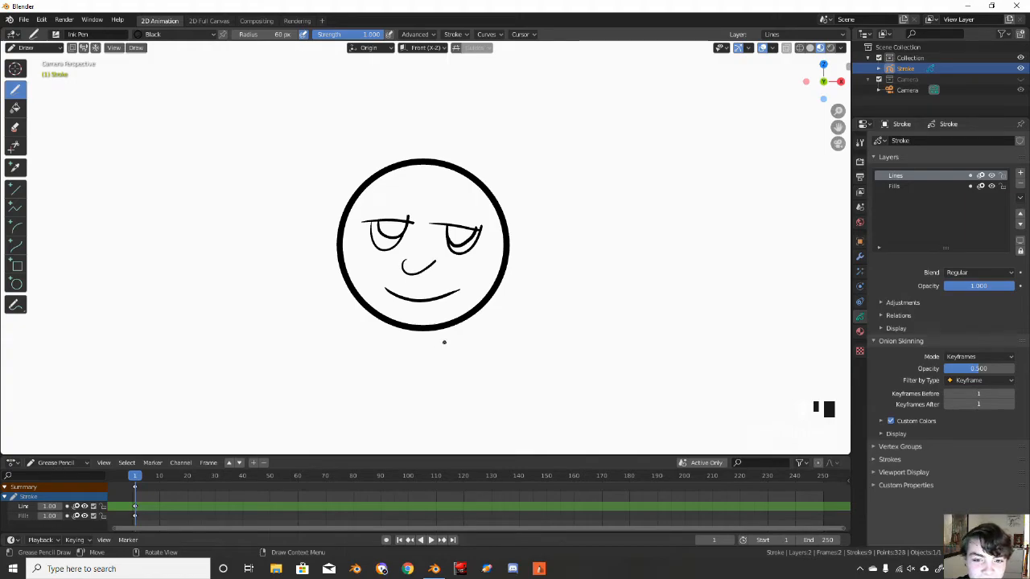
{"action": "key", "text": "ctrl+z"}
{"action": "left_click_drag", "start_coordinate": [412, 253], "coordinate": [433, 267]}
{"action": "key", "text": "ctrl+z"}
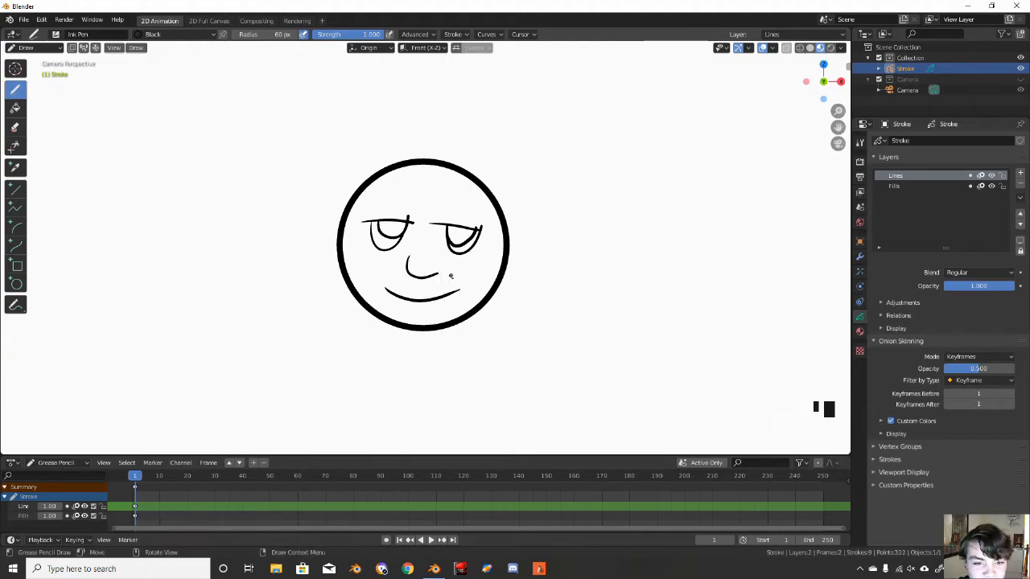
{"action": "key", "text": "ctrl+z"}
{"action": "left_click_drag", "start_coordinate": [409, 256], "coordinate": [439, 264]}
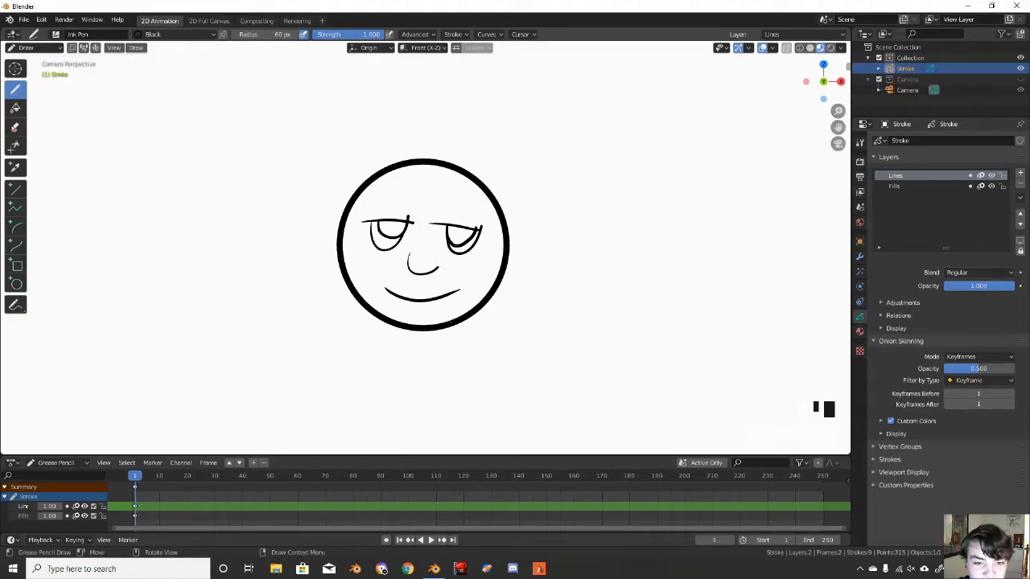
- Draw layered curly hair around the head and over the forehead, and scribble a solid black pupil in each eye
{"action": "mouse_move", "coordinate": [216, 192]}
{"action": "left_mouse_down"}
{"action": "mouse_move", "coordinate": [300, 137]}
{"action": "mouse_move", "coordinate": [511, 146]}
{"action": "mouse_move", "coordinate": [713, 276]}
{"action": "mouse_move", "coordinate": [447, 226]}
{"action": "mouse_move", "coordinate": [727, 166]}
{"action": "mouse_move", "coordinate": [362, 136]}
{"action": "mouse_move", "coordinate": [659, 150]}
{"action": "mouse_move", "coordinate": [434, 233]}
{"action": "mouse_move", "coordinate": [301, 356]}
{"action": "mouse_move", "coordinate": [586, 305]}
{"action": "mouse_move", "coordinate": [241, 290]}
{"action": "mouse_move", "coordinate": [324, 362]}
{"action": "mouse_move", "coordinate": [432, 363]}
{"action": "mouse_move", "coordinate": [524, 159]}
{"action": "mouse_move", "coordinate": [583, 197]}
{"action": "mouse_move", "coordinate": [333, 229]}
{"action": "mouse_move", "coordinate": [318, 183]}
{"action": "mouse_move", "coordinate": [325, 126]}
{"action": "mouse_move", "coordinate": [390, 122]}
{"action": "mouse_move", "coordinate": [478, 77]}
{"action": "mouse_move", "coordinate": [481, 132]}
{"action": "mouse_move", "coordinate": [618, 145]}
{"action": "mouse_move", "coordinate": [521, 245]}
{"action": "mouse_move", "coordinate": [486, 257]}
{"action": "left_mouse_up"}
{"action": "key", "text": "ctrl+z"}
{"action": "mouse_move", "coordinate": [306, 145]}
{"action": "left_mouse_down"}
{"action": "mouse_move", "coordinate": [255, 201]}
{"action": "mouse_move", "coordinate": [308, 288]}
{"action": "mouse_move", "coordinate": [334, 255]}
{"action": "mouse_move", "coordinate": [304, 165]}
{"action": "mouse_move", "coordinate": [418, 120]}
{"action": "mouse_move", "coordinate": [531, 133]}
{"action": "mouse_move", "coordinate": [546, 177]}
{"action": "mouse_move", "coordinate": [528, 252]}
{"action": "mouse_move", "coordinate": [510, 258]}
{"action": "left_mouse_up"}
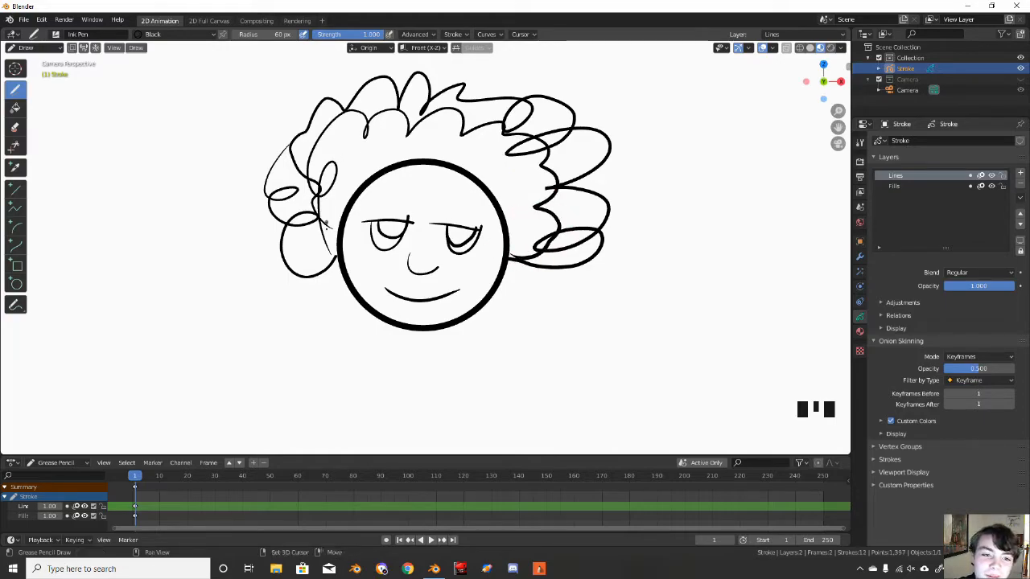
{"action": "mouse_move", "coordinate": [338, 240]}
{"action": "left_mouse_down"}
{"action": "mouse_move", "coordinate": [346, 201]}
{"action": "mouse_move", "coordinate": [318, 133]}
{"action": "mouse_move", "coordinate": [386, 104]}
{"action": "mouse_move", "coordinate": [464, 102]}
{"action": "mouse_move", "coordinate": [482, 143]}
{"action": "mouse_move", "coordinate": [536, 203]}
{"action": "mouse_move", "coordinate": [505, 257]}
{"action": "left_mouse_up"}
{"action": "mouse_move", "coordinate": [331, 221]}
{"action": "left_mouse_down"}
{"action": "mouse_move", "coordinate": [344, 165]}
{"action": "mouse_move", "coordinate": [390, 157]}
{"action": "mouse_move", "coordinate": [415, 125]}
{"action": "mouse_move", "coordinate": [458, 149]}
{"action": "mouse_move", "coordinate": [482, 141]}
{"action": "mouse_move", "coordinate": [496, 186]}
{"action": "mouse_move", "coordinate": [538, 198]}
{"action": "mouse_move", "coordinate": [504, 258]}
{"action": "left_mouse_up"}
{"action": "mouse_move", "coordinate": [342, 203]}
{"action": "left_mouse_down"}
{"action": "mouse_move", "coordinate": [344, 180]}
{"action": "mouse_move", "coordinate": [370, 154]}
{"action": "mouse_move", "coordinate": [387, 180]}
{"action": "mouse_move", "coordinate": [450, 147]}
{"action": "mouse_move", "coordinate": [519, 182]}
{"action": "mouse_move", "coordinate": [513, 257]}
{"action": "left_mouse_up"}
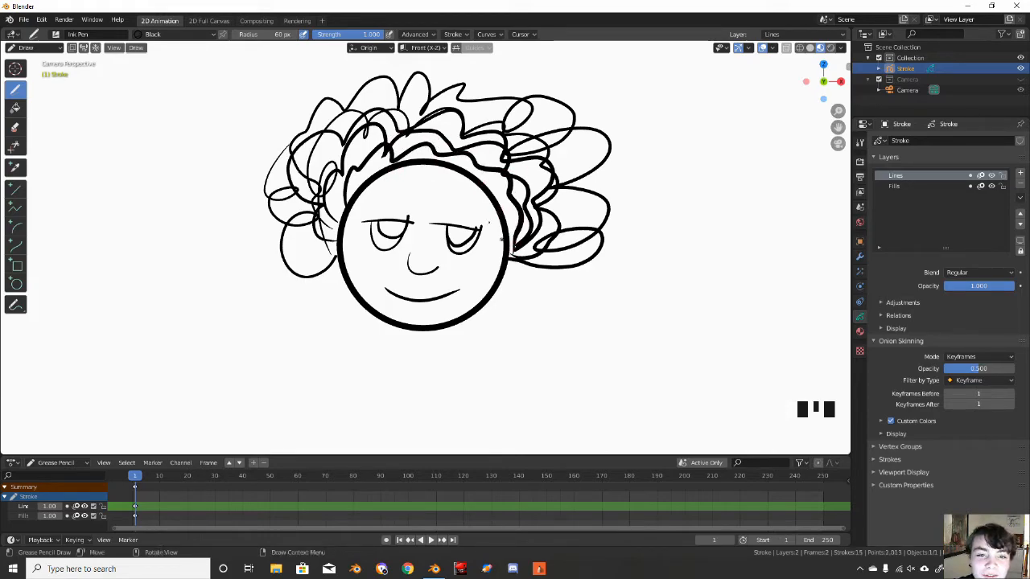
{"action": "mouse_move", "coordinate": [345, 200]}
{"action": "left_mouse_down"}
{"action": "mouse_move", "coordinate": [481, 167]}
{"action": "mouse_move", "coordinate": [519, 239]}
{"action": "mouse_move", "coordinate": [536, 227]}
{"action": "left_mouse_up"}
{"action": "mouse_move", "coordinate": [344, 202]}
{"action": "left_mouse_down"}
{"action": "mouse_move", "coordinate": [412, 170]}
{"action": "mouse_move", "coordinate": [458, 179]}
{"action": "mouse_move", "coordinate": [480, 223]}
{"action": "mouse_move", "coordinate": [506, 211]}
{"action": "mouse_move", "coordinate": [463, 186]}
{"action": "mouse_move", "coordinate": [390, 183]}
{"action": "mouse_move", "coordinate": [384, 159]}
{"action": "mouse_move", "coordinate": [478, 159]}
{"action": "mouse_move", "coordinate": [514, 193]}
{"action": "mouse_move", "coordinate": [507, 199]}
{"action": "left_mouse_up"}
{"action": "mouse_move", "coordinate": [354, 169]}
{"action": "left_mouse_down"}
{"action": "mouse_move", "coordinate": [418, 179]}
{"action": "mouse_move", "coordinate": [430, 151]}
{"action": "left_mouse_up"}
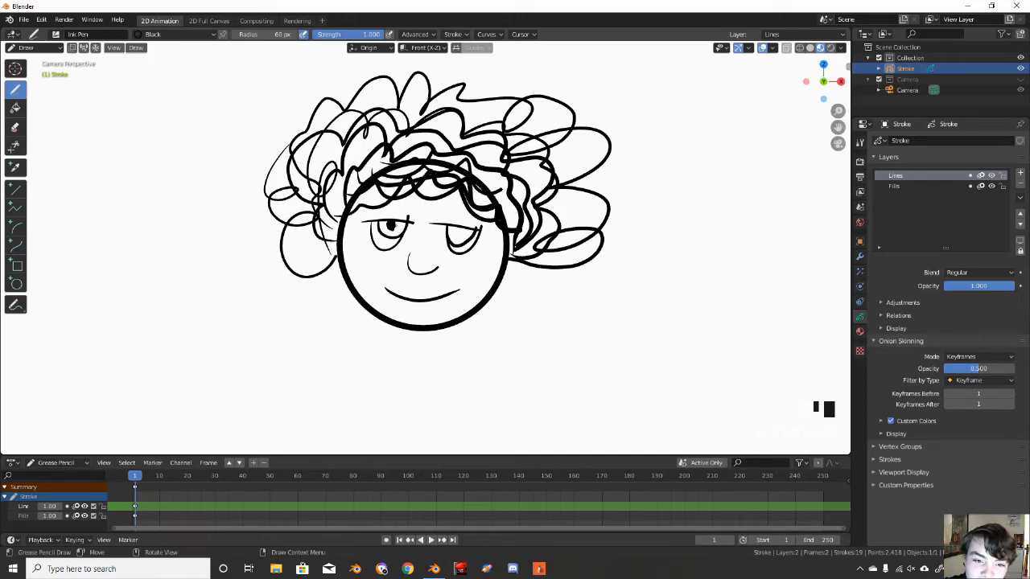
{"action": "left_click_drag", "start_coordinate": [391, 227], "coordinate": [392, 228]}
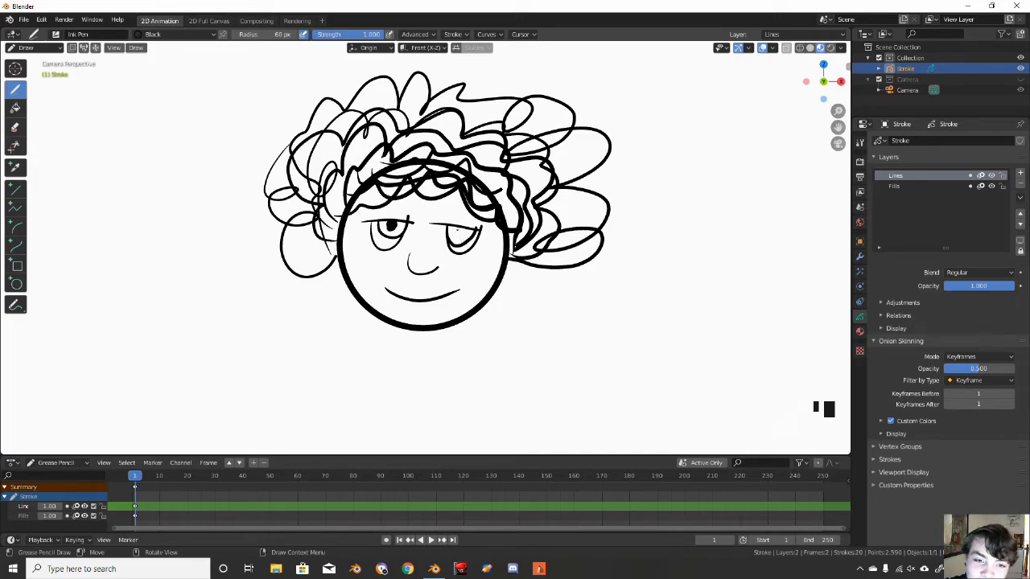
{"action": "left_click_drag", "start_coordinate": [459, 233], "coordinate": [462, 234]}
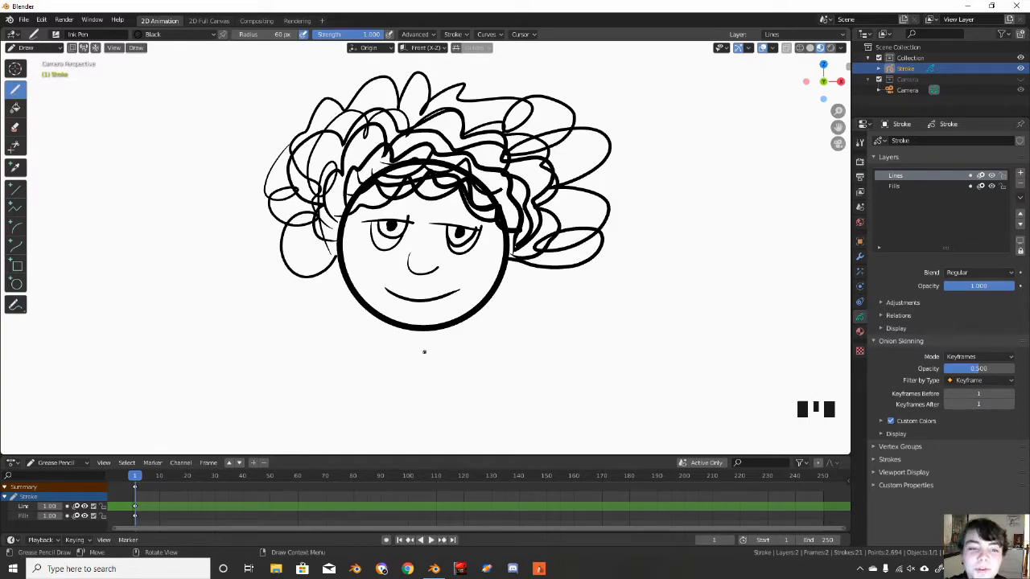
{"action": "left_click_drag", "start_coordinate": [370, 313], "coordinate": [348, 348]}
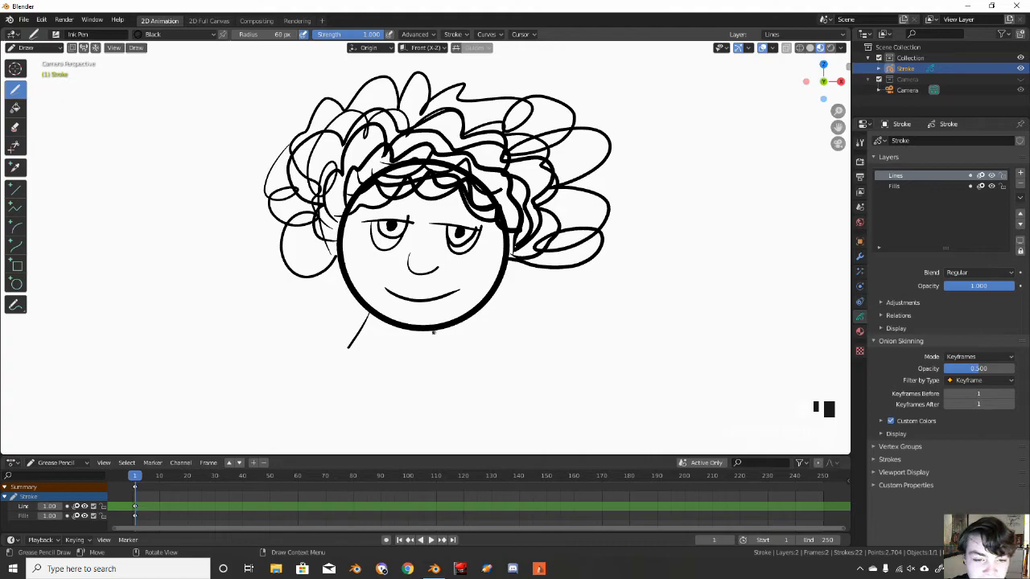
{"action": "key", "text": "ctrl+z"}
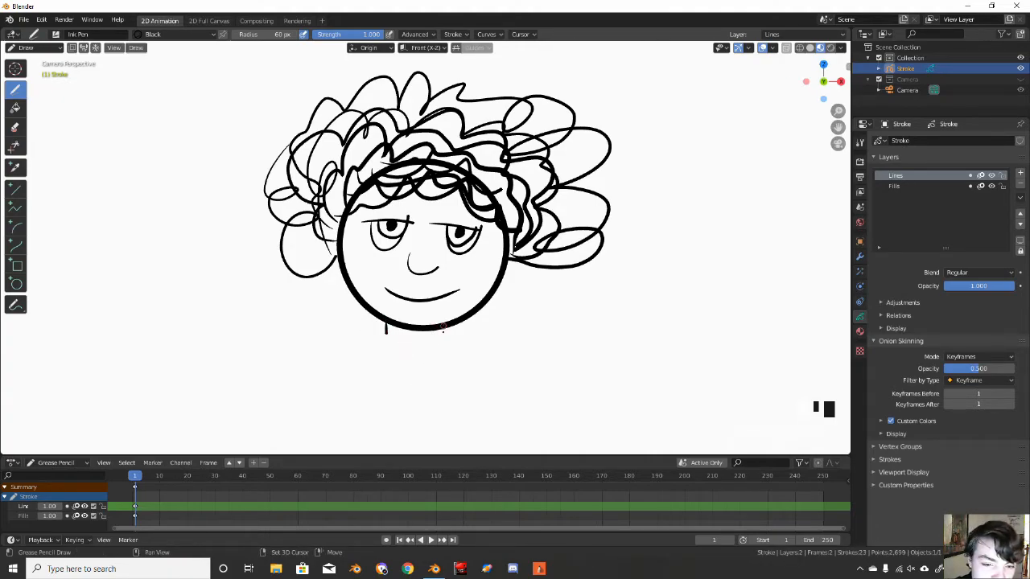
{"action": "key", "text": "ctrl+z"}
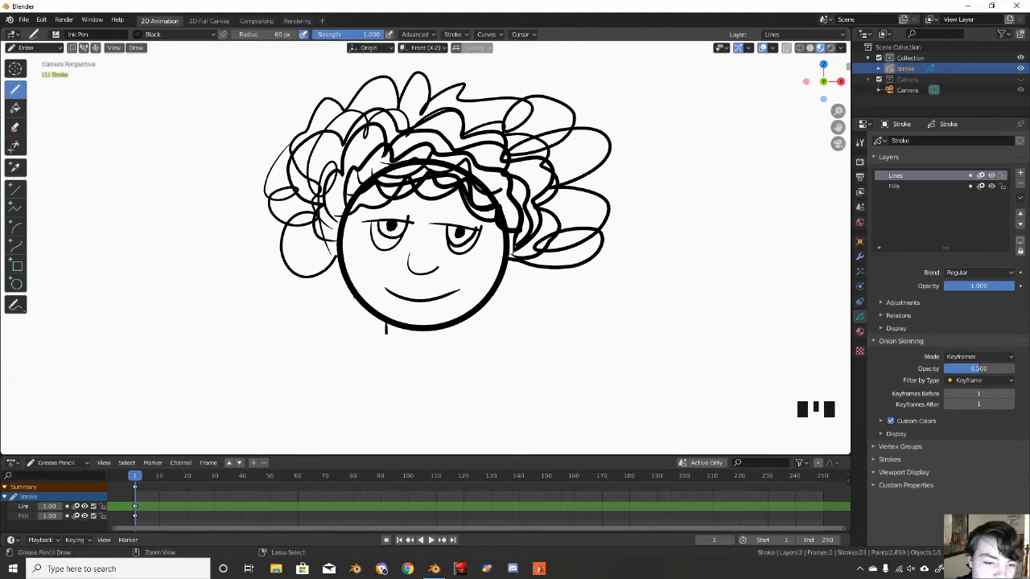
{"action": "mouse_move", "coordinate": [351, 294]}
{"action": "left_mouse_down"}
{"action": "mouse_move", "coordinate": [360, 336]}
{"action": "mouse_move", "coordinate": [504, 317]}
{"action": "left_mouse_up"}
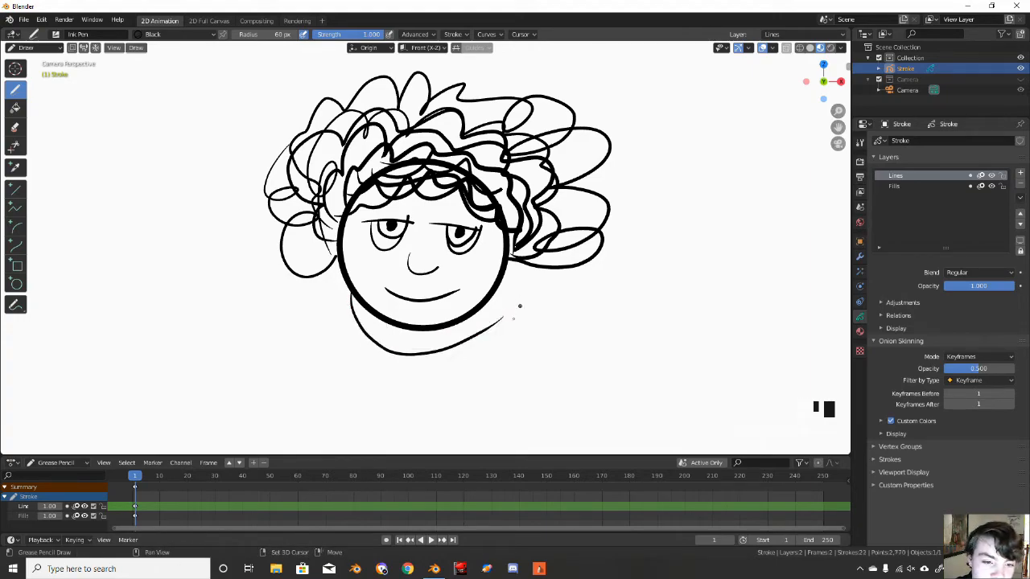
{"action": "key", "text": "ctrl+z"}
{"action": "mouse_move", "coordinate": [352, 286]}
{"action": "left_mouse_down"}
{"action": "mouse_move", "coordinate": [397, 354]}
{"action": "mouse_move", "coordinate": [511, 285]}
{"action": "left_mouse_up"}
{"action": "key", "text": "ctrl+z"}
{"action": "mouse_move", "coordinate": [347, 287]}
{"action": "left_mouse_down"}
{"action": "mouse_move", "coordinate": [455, 322]}
{"action": "mouse_move", "coordinate": [381, 332]}
{"action": "mouse_move", "coordinate": [478, 325]}
{"action": "left_mouse_up"}
{"action": "mouse_move", "coordinate": [378, 333]}
{"action": "left_mouse_down"}
{"action": "mouse_move", "coordinate": [474, 328]}
{"action": "mouse_move", "coordinate": [359, 325]}
{"action": "mouse_move", "coordinate": [413, 361]}
{"action": "mouse_move", "coordinate": [447, 354]}
{"action": "left_mouse_up"}
{"action": "mouse_move", "coordinate": [406, 357]}
{"action": "left_mouse_down"}
{"action": "mouse_move", "coordinate": [440, 355]}
{"action": "mouse_move", "coordinate": [487, 326]}
{"action": "left_mouse_up"}
{"action": "mouse_move", "coordinate": [417, 362]}
{"action": "left_mouse_down"}
{"action": "mouse_move", "coordinate": [455, 346]}
{"action": "mouse_move", "coordinate": [493, 295]}
{"action": "left_mouse_up"}
{"action": "left_click_drag", "start_coordinate": [370, 335], "coordinate": [470, 344]}
{"action": "key", "text": "ctrl+z"}
{"action": "key", "text": "ctrl+z"}
{"action": "key", "text": "ctrl+z"}
{"action": "key", "text": "ctrl+z"}
{"action": "key", "text": "ctrl+z"}
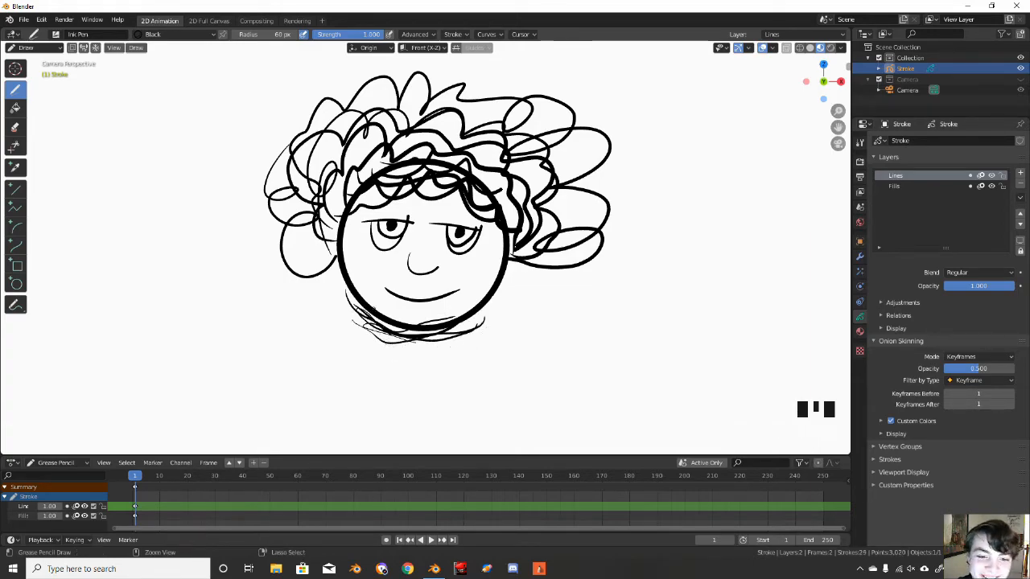
{"action": "key", "text": "ctrl+z"}
{"action": "key", "text": "ctrl+z"}
{"action": "key", "text": "ctrl+z"}
{"action": "key", "text": "ctrl+z"}
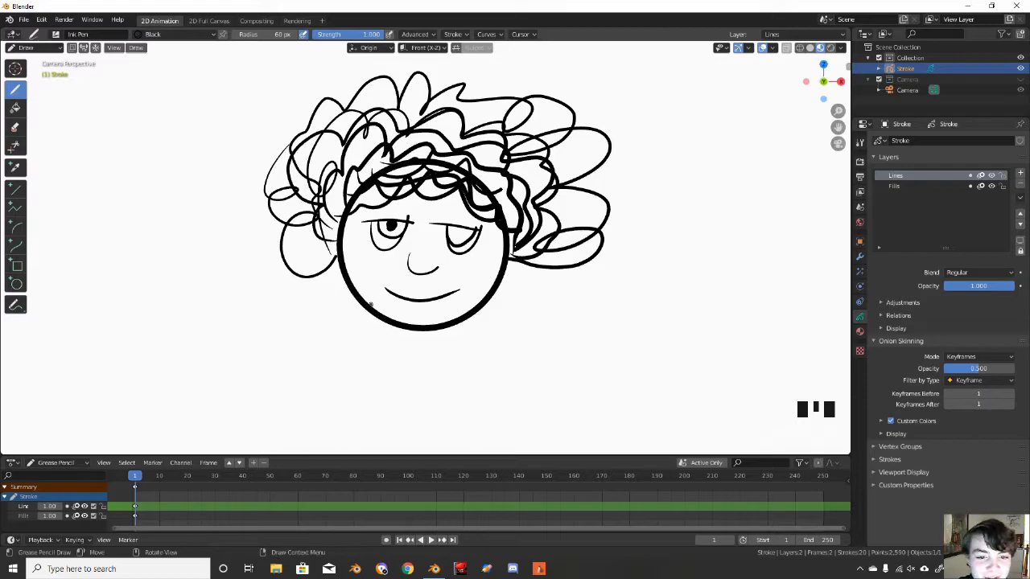
- Draw two curved collar lines beneath the head, then a short right shoulder edge ending in a densely scribbled patch
{"action": "mouse_move", "coordinate": [352, 293]}
{"action": "left_mouse_down"}
{"action": "mouse_move", "coordinate": [354, 310]}
{"action": "mouse_move", "coordinate": [414, 340]}
{"action": "mouse_move", "coordinate": [481, 314]}
{"action": "left_mouse_up"}
{"action": "mouse_move", "coordinate": [353, 300]}
{"action": "left_mouse_down"}
{"action": "mouse_move", "coordinate": [370, 343]}
{"action": "mouse_move", "coordinate": [483, 313]}
{"action": "left_mouse_up"}
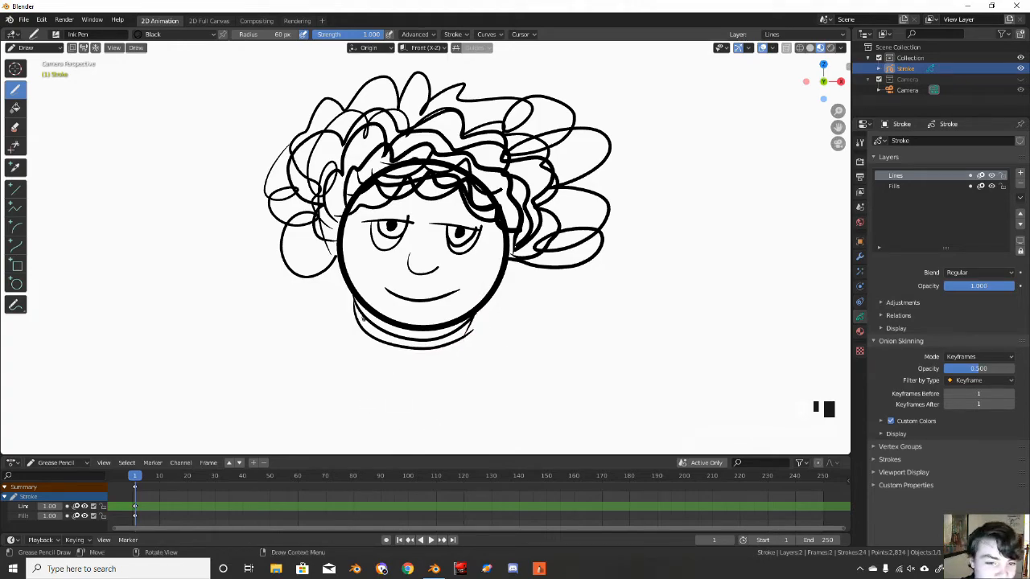
{"action": "left_click_drag", "start_coordinate": [473, 327], "coordinate": [499, 377]}
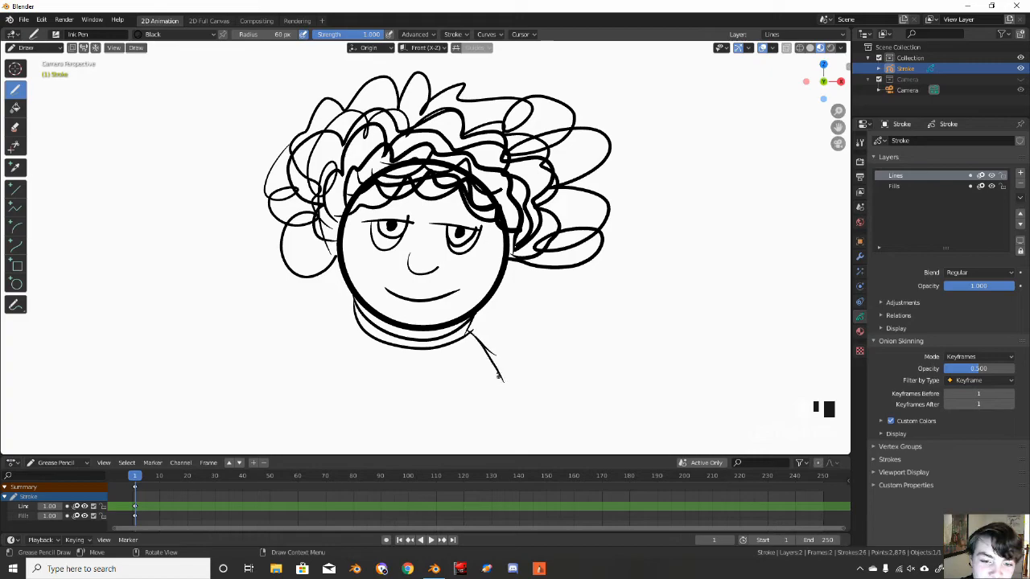
{"action": "mouse_move", "coordinate": [473, 325]}
{"action": "left_mouse_down"}
{"action": "mouse_move", "coordinate": [506, 364]}
{"action": "mouse_move", "coordinate": [507, 404]}
{"action": "left_mouse_up"}
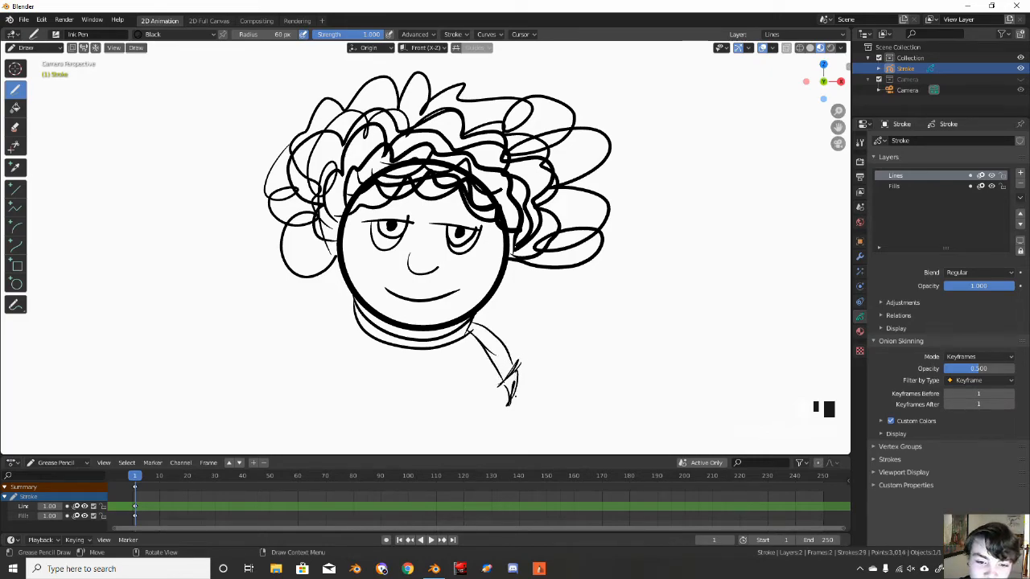
{"action": "left_click_drag", "start_coordinate": [513, 378], "coordinate": [509, 394]}
{"action": "left_click_drag", "start_coordinate": [511, 378], "coordinate": [505, 403]}
- Draw the left shoulder and outer arm, reinforce the right shoulder, extend its outer arm, and add a short inner line for each arm
{"action": "mouse_move", "coordinate": [355, 320]}
{"action": "left_mouse_down"}
{"action": "mouse_move", "coordinate": [303, 352]}
{"action": "mouse_move", "coordinate": [279, 434]}
{"action": "left_mouse_up"}
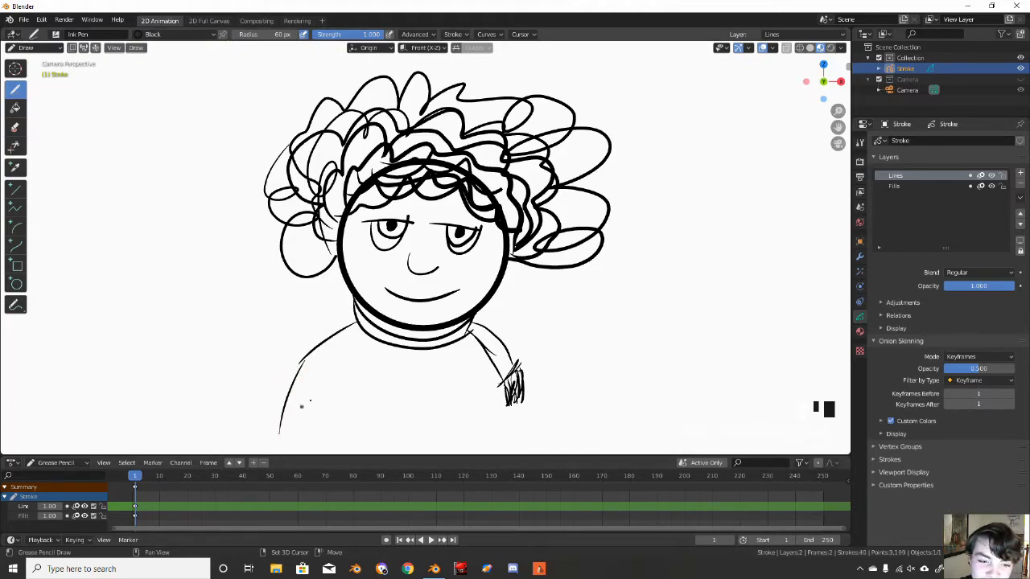
{"action": "mouse_move", "coordinate": [471, 322]}
{"action": "left_mouse_down"}
{"action": "mouse_move", "coordinate": [506, 333]}
{"action": "mouse_move", "coordinate": [513, 369]}
{"action": "mouse_move", "coordinate": [515, 358]}
{"action": "left_mouse_up"}
{"action": "left_click_drag", "start_coordinate": [518, 411], "coordinate": [512, 491]}
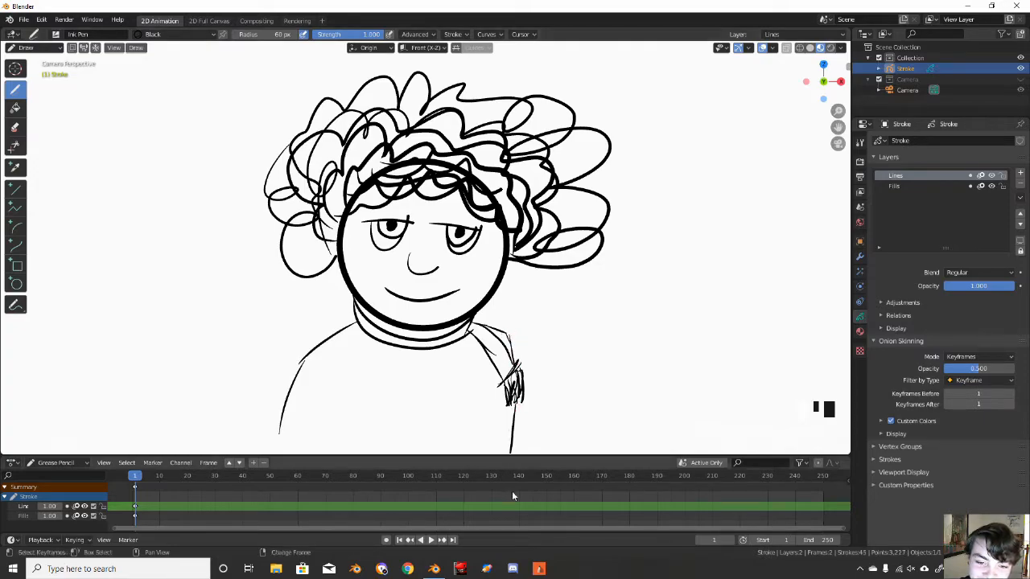
{"action": "left_click_drag", "start_coordinate": [277, 437], "coordinate": [274, 455]}
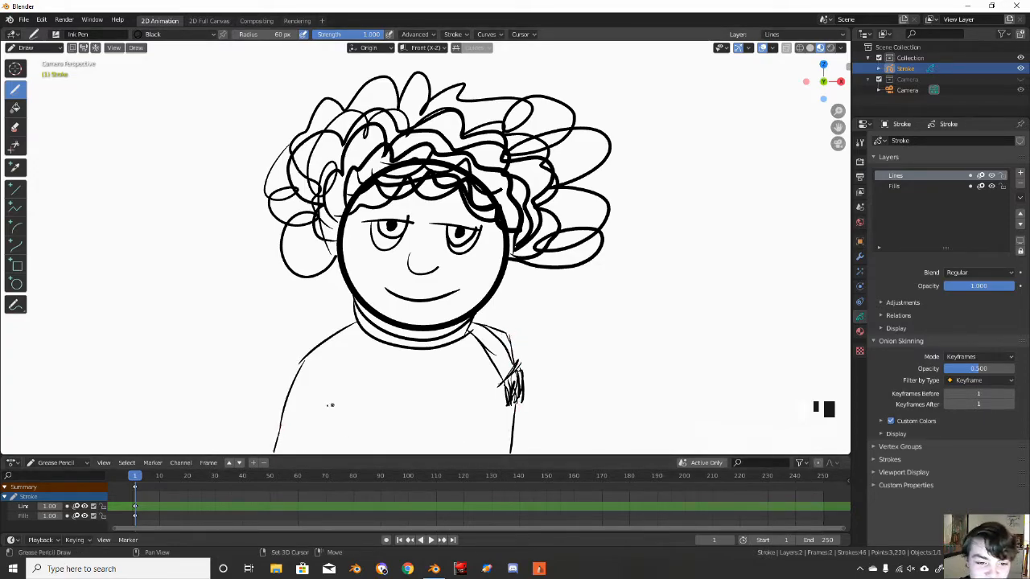
{"action": "left_click_drag", "start_coordinate": [335, 403], "coordinate": [328, 455]}
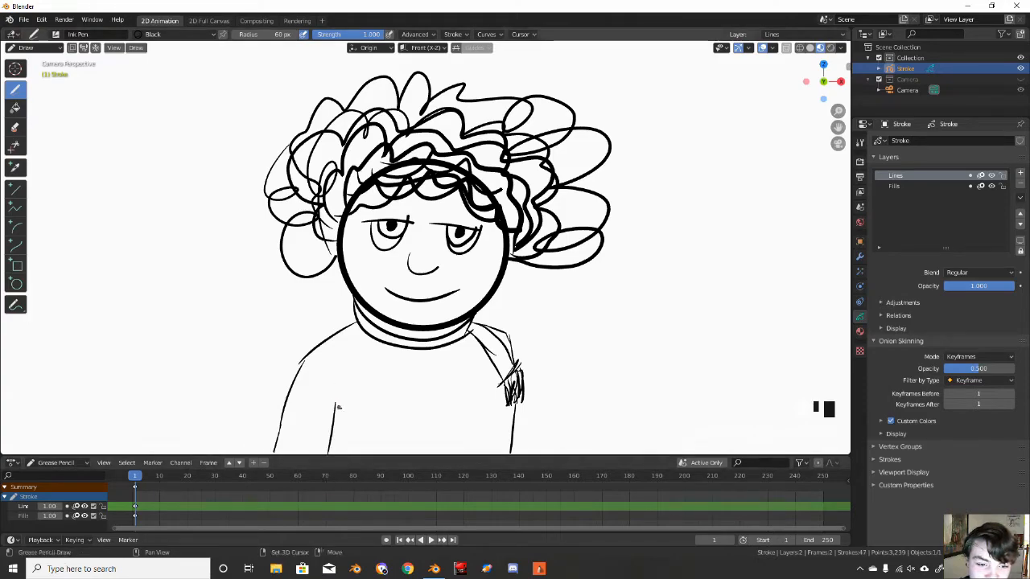
{"action": "left_click_drag", "start_coordinate": [481, 420], "coordinate": [482, 463]}
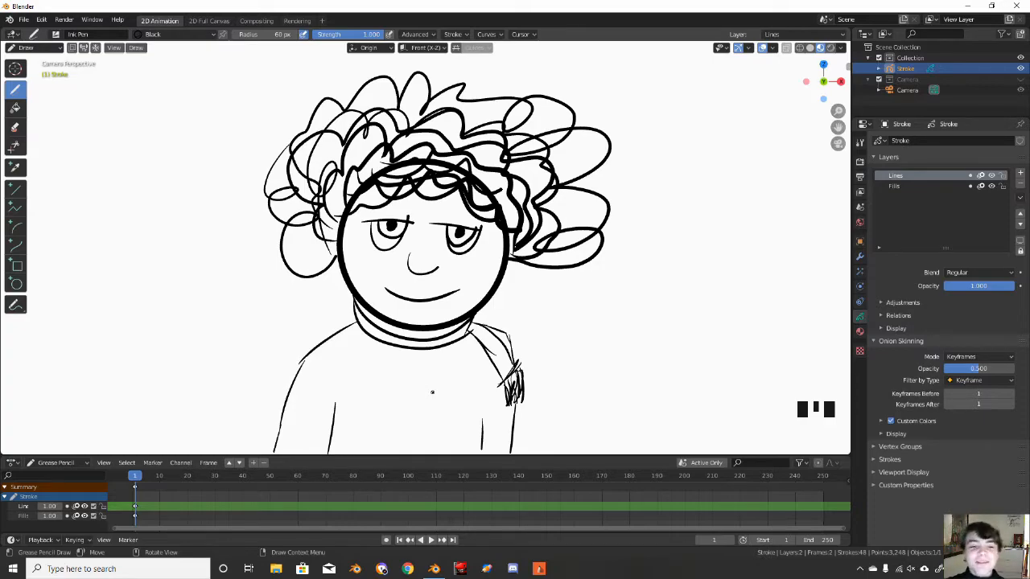
- In Edit Mode, move the chin's lowest point down along the Z axis using proportional editing with an enlarged radius
{"action": "key", "text": "Tab"}
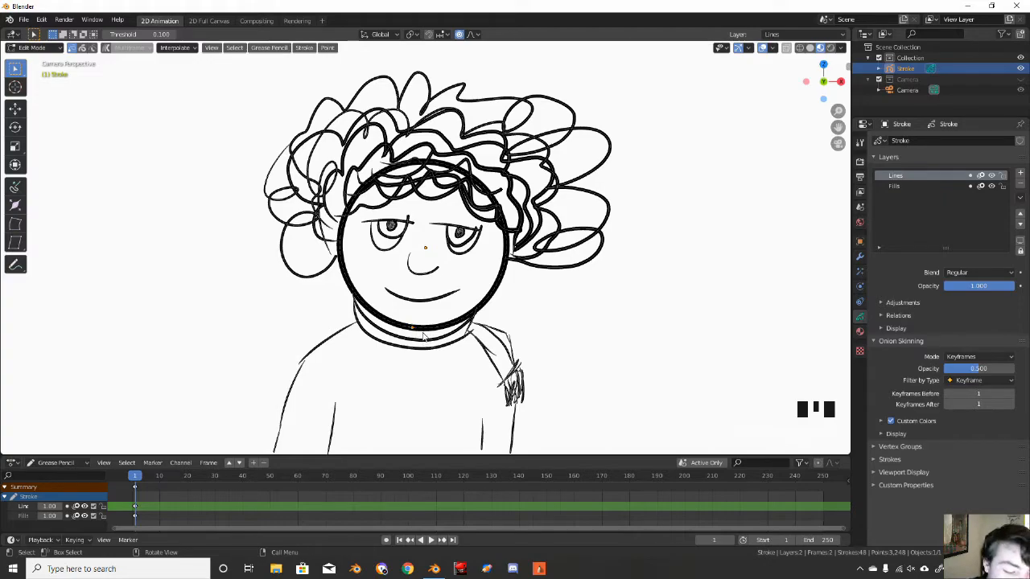
{"action": "key", "text": "g"}
{"action": "key", "text": "z"}
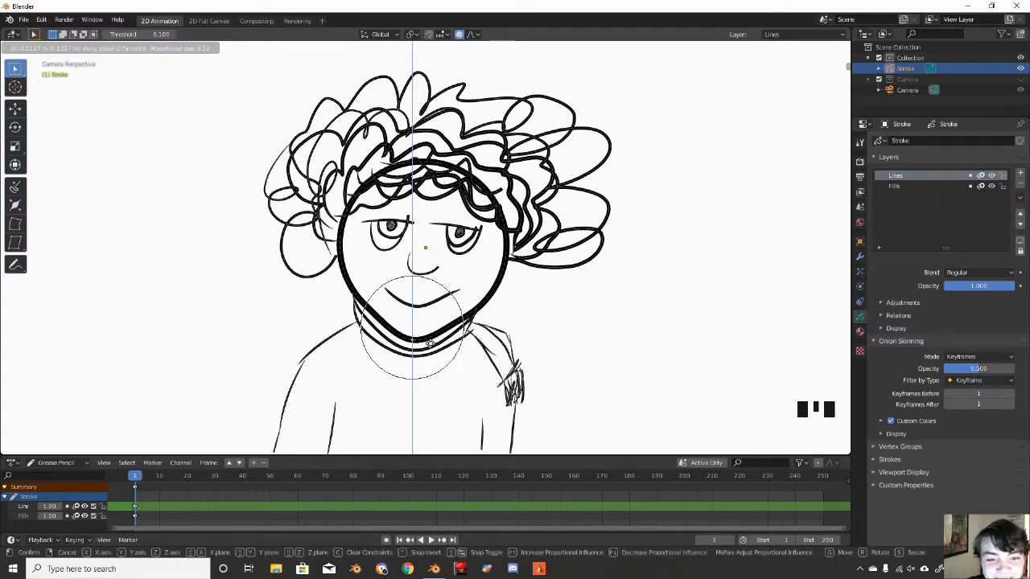
{"action": "scroll", "coordinate": [429, 345], "scroll_direction": "down", "scroll_amount": 4}
{"action": "scroll", "coordinate": [431, 345], "scroll_direction": "down", "scroll_amount": 3}
{"action": "left_click", "coordinate": [431, 347]}
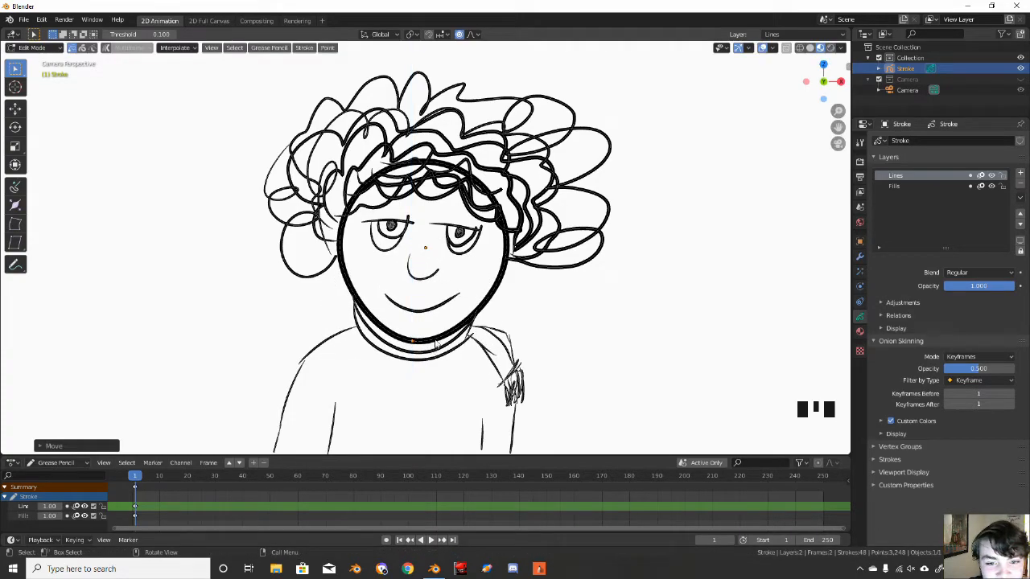
- Move a point on each lower cheek of the head outline slightly inward with proportional editing, and return to Draw Mode
{"action": "left_click", "coordinate": [504, 276]}
{"action": "key", "text": "g"}
{"action": "key", "text": "z"}
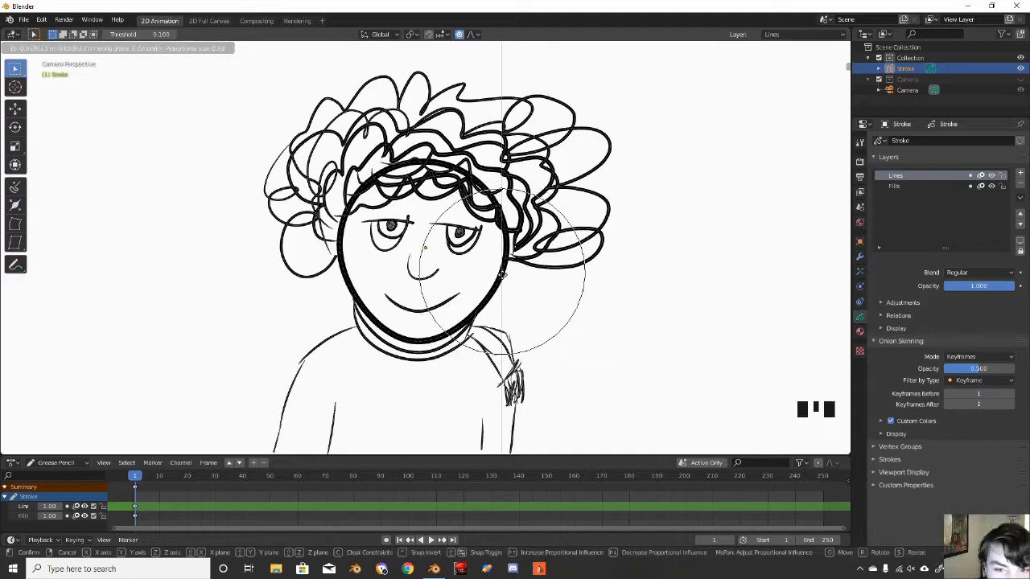
{"action": "right_click", "coordinate": [499, 273]}
{"action": "key", "text": "g"}
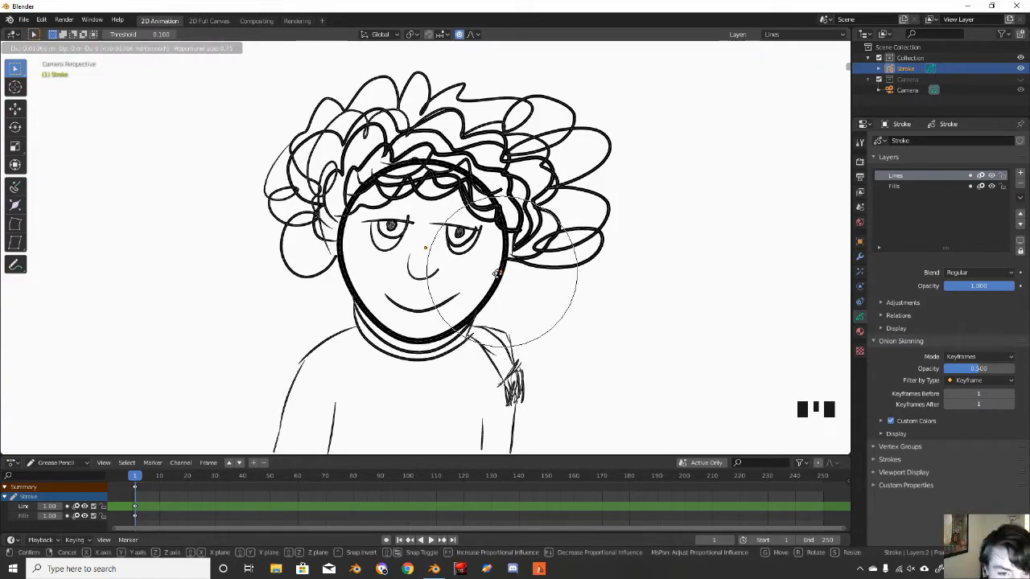
{"action": "left_click", "coordinate": [498, 275]}
{"action": "left_click", "coordinate": [347, 275]}
{"action": "key", "text": "g"}
{"action": "left_click", "coordinate": [350, 276]}
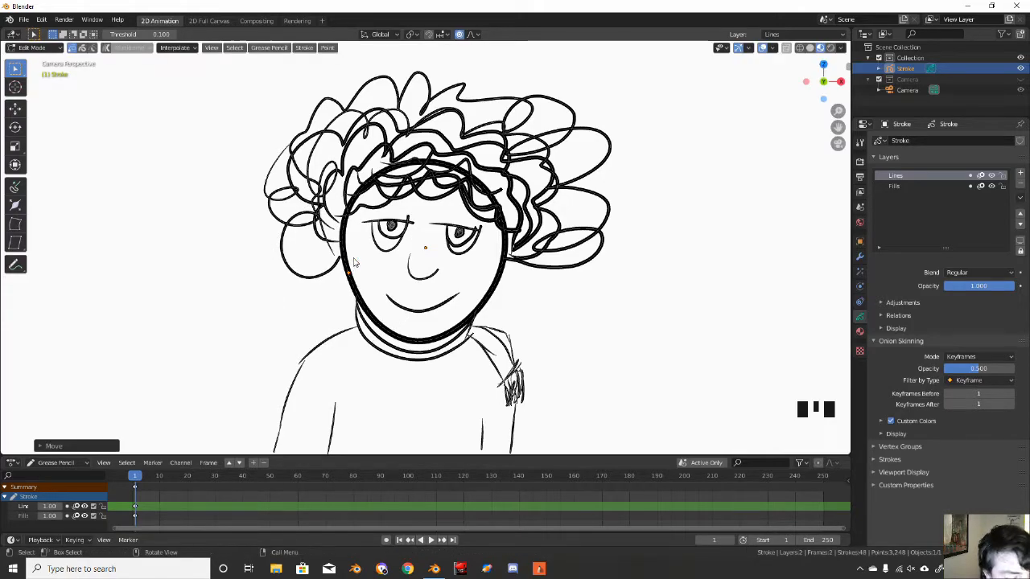
{"action": "key", "text": "Tab"}
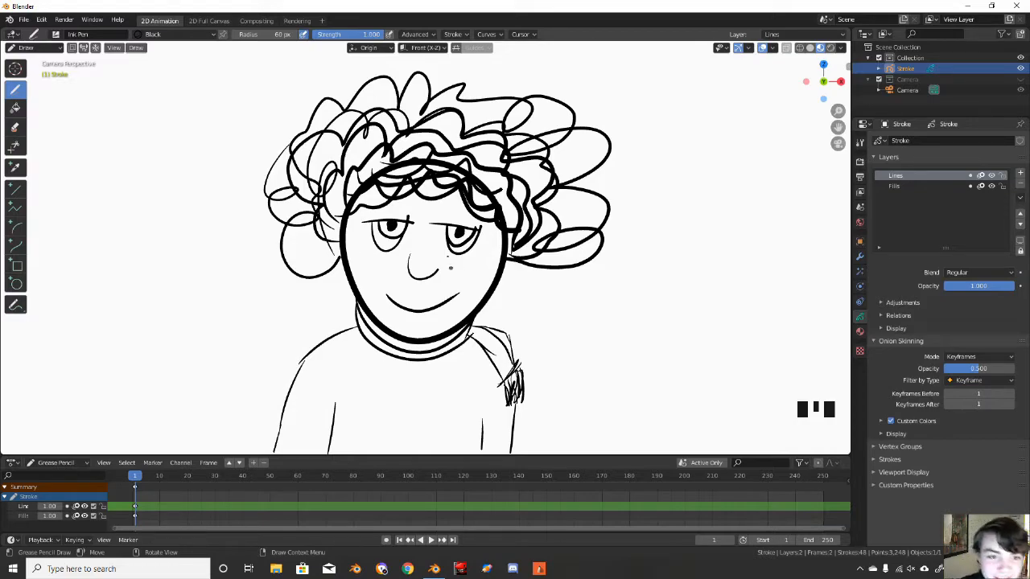
- Try out small rounded ears on both sides of the head, and undo all of those strokes
{"action": "left_click_drag", "start_coordinate": [344, 239], "coordinate": [362, 270]}
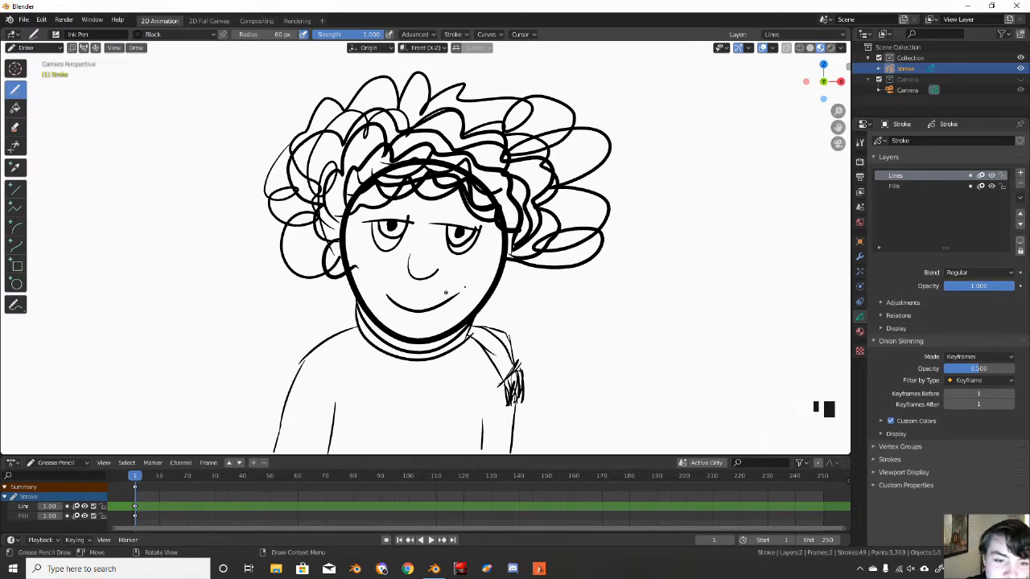
{"action": "left_click_drag", "start_coordinate": [521, 249], "coordinate": [501, 282]}
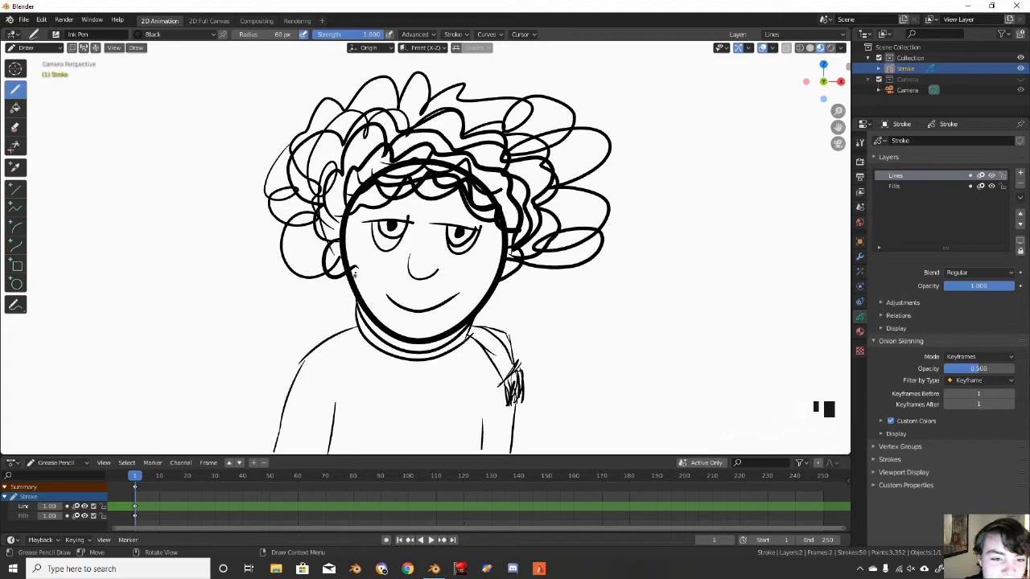
{"action": "mouse_move", "coordinate": [346, 242]}
{"action": "left_mouse_down"}
{"action": "mouse_move", "coordinate": [322, 267]}
{"action": "mouse_move", "coordinate": [370, 272]}
{"action": "left_mouse_up"}
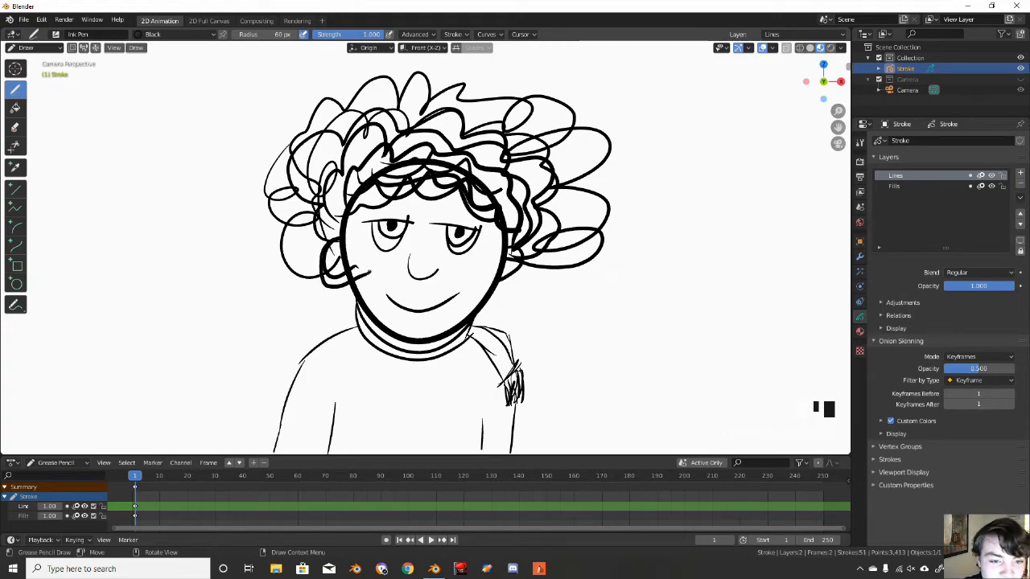
{"action": "key", "text": "ctrl+z"}
{"action": "mouse_move", "coordinate": [333, 239]}
{"action": "left_mouse_down"}
{"action": "mouse_move", "coordinate": [323, 279]}
{"action": "mouse_move", "coordinate": [347, 280]}
{"action": "left_mouse_up"}
{"action": "key", "text": "ctrl+z"}
{"action": "key", "text": "ctrl+z"}
{"action": "key", "text": "ctrl+z"}
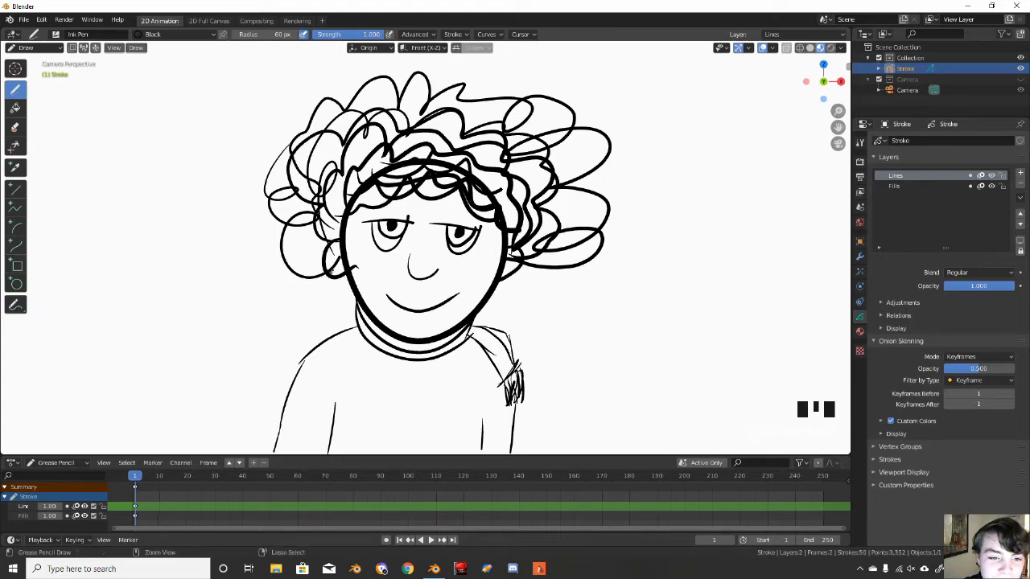
{"action": "mouse_move", "coordinate": [335, 252]}
{"action": "left_mouse_down"}
{"action": "mouse_move", "coordinate": [347, 281]}
{"action": "mouse_move", "coordinate": [337, 293]}
{"action": "mouse_move", "coordinate": [360, 282]}
{"action": "left_mouse_up"}
{"action": "key", "text": "ctrl+z"}
{"action": "mouse_move", "coordinate": [515, 262]}
{"action": "left_mouse_down"}
{"action": "mouse_move", "coordinate": [499, 288]}
{"action": "mouse_move", "coordinate": [505, 280]}
{"action": "left_mouse_up"}
{"action": "mouse_move", "coordinate": [337, 259]}
{"action": "left_mouse_down"}
{"action": "mouse_move", "coordinate": [336, 283]}
{"action": "mouse_move", "coordinate": [361, 282]}
{"action": "left_mouse_up"}
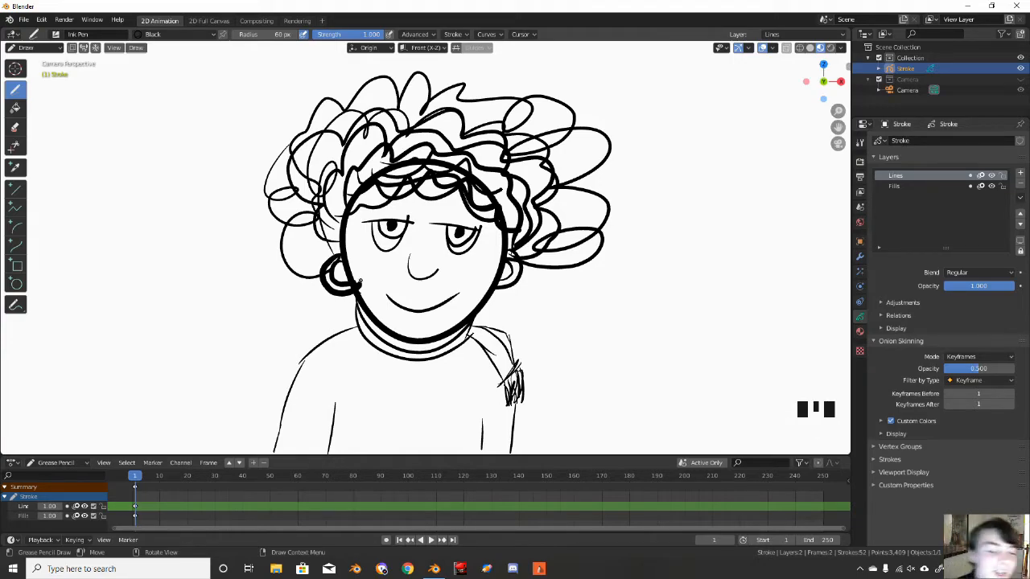
{"action": "key", "text": "ctrl+z"}
{"action": "key", "text": "ctrl+z"}
{"action": "key", "text": "ctrl+z"}
{"action": "key", "text": "ctrl+z"}
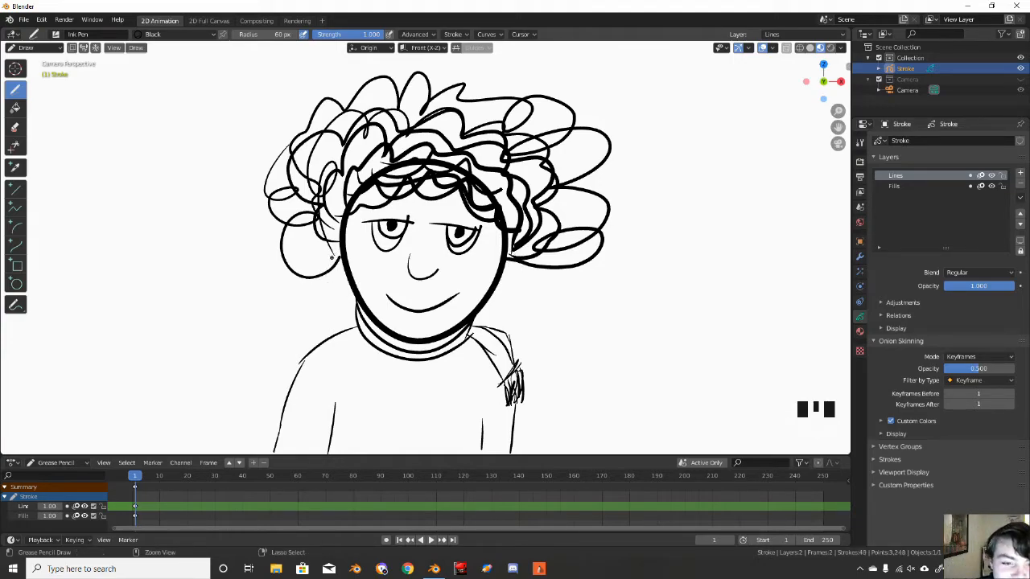
- Draw a small rounded ear on each side of the head at nose height, each with a curved inner line
{"action": "mouse_move", "coordinate": [336, 243]}
{"action": "left_mouse_down"}
{"action": "mouse_move", "coordinate": [327, 258]}
{"action": "mouse_move", "coordinate": [351, 287]}
{"action": "left_mouse_up"}
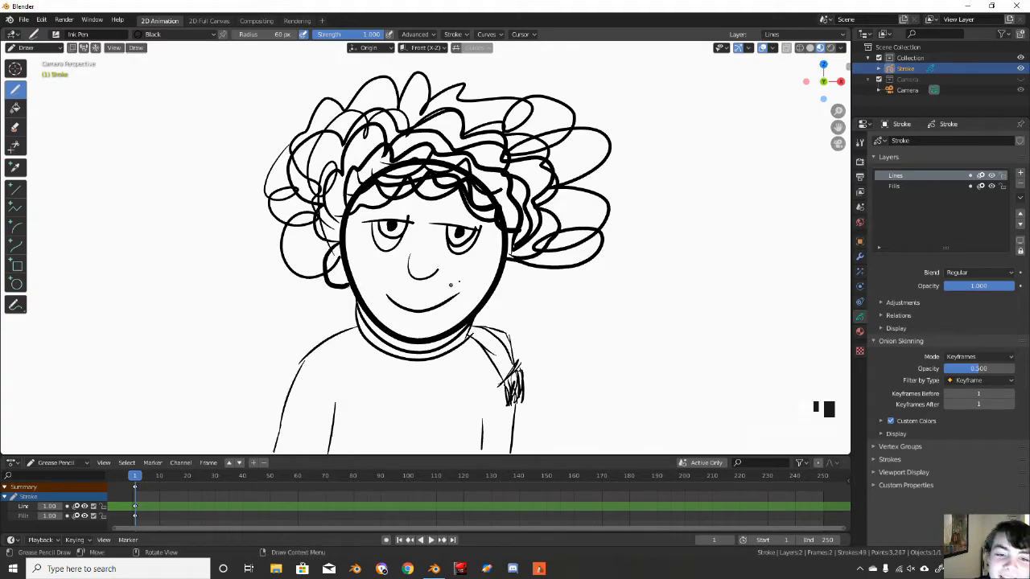
{"action": "mouse_move", "coordinate": [509, 247]}
{"action": "left_mouse_down"}
{"action": "mouse_move", "coordinate": [513, 266]}
{"action": "mouse_move", "coordinate": [498, 286]}
{"action": "mouse_move", "coordinate": [514, 279]}
{"action": "mouse_move", "coordinate": [523, 248]}
{"action": "left_mouse_up"}
{"action": "key", "text": "ctrl+z"}
{"action": "left_click", "coordinate": [387, 257]}
{"action": "mouse_move", "coordinate": [338, 250]}
{"action": "left_mouse_down"}
{"action": "mouse_move", "coordinate": [330, 265]}
{"action": "mouse_move", "coordinate": [348, 282]}
{"action": "left_mouse_up"}
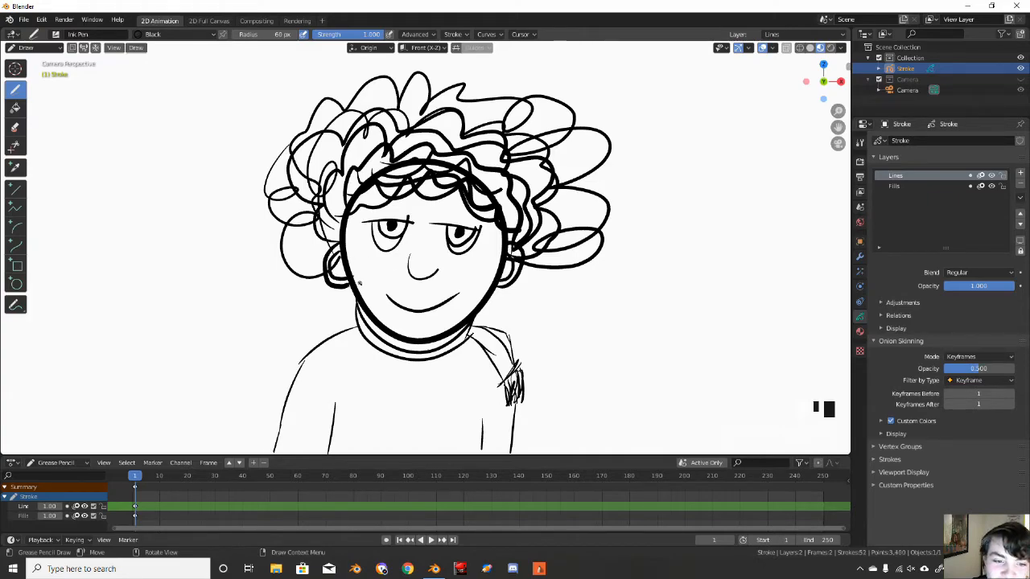
- Try moving the nose's lowest point freely in Edit Mode from an angled view, check the camera view, and undo the move
{"action": "mouse_move", "coordinate": [494, 272]}
{"action": "middle_mouse_down", "text": "ctrl"}
{"action": "mouse_move", "coordinate": [484, 302]}
{"action": "mouse_move", "coordinate": [475, 278]}
{"action": "mouse_move", "coordinate": [517, 266]}
{"action": "mouse_move", "coordinate": [568, 314]}
{"action": "mouse_move", "coordinate": [623, 309]}
{"action": "mouse_move", "coordinate": [547, 330]}
{"action": "mouse_move", "coordinate": [547, 246]}
{"action": "mouse_move", "coordinate": [544, 310]}
{"action": "mouse_move", "coordinate": [426, 269]}
{"action": "mouse_move", "coordinate": [518, 308]}
{"action": "middle_mouse_up", "text": "ctrl"}
{"action": "key", "text": "Tab"}
{"action": "key", "text": "g"}
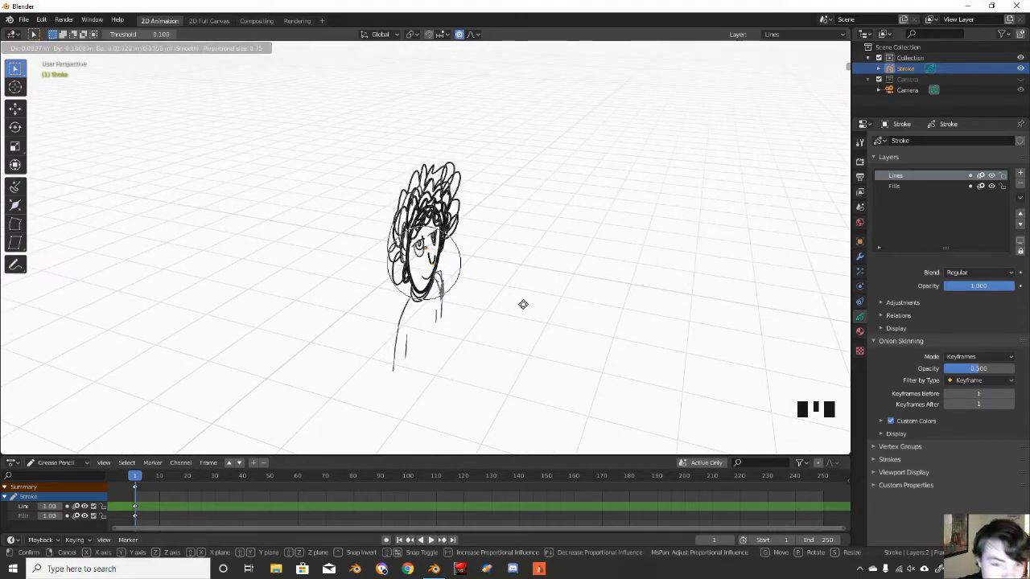
{"action": "left_click", "coordinate": [753, 335]}
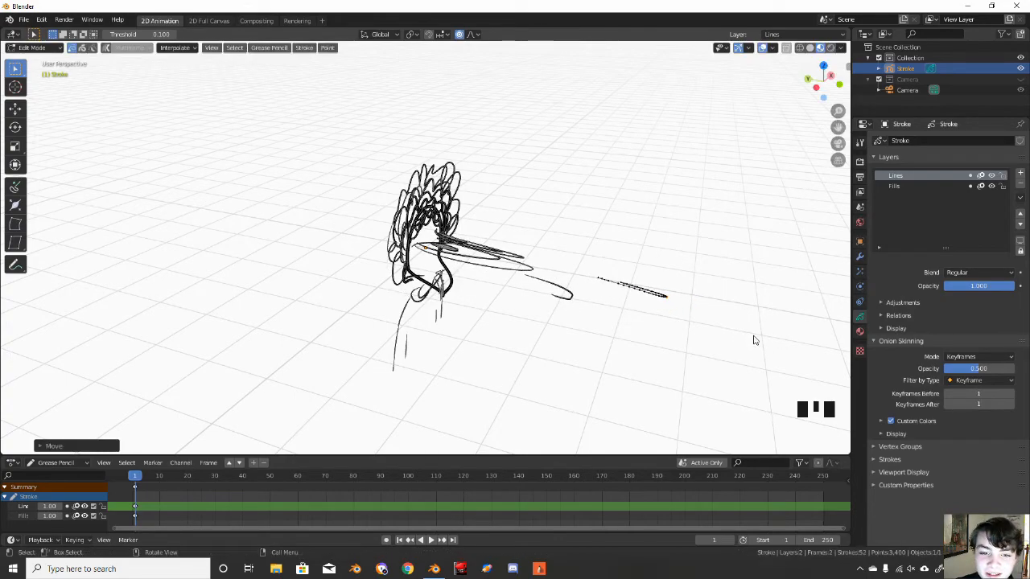
{"action": "key", "text": "KP_0"}
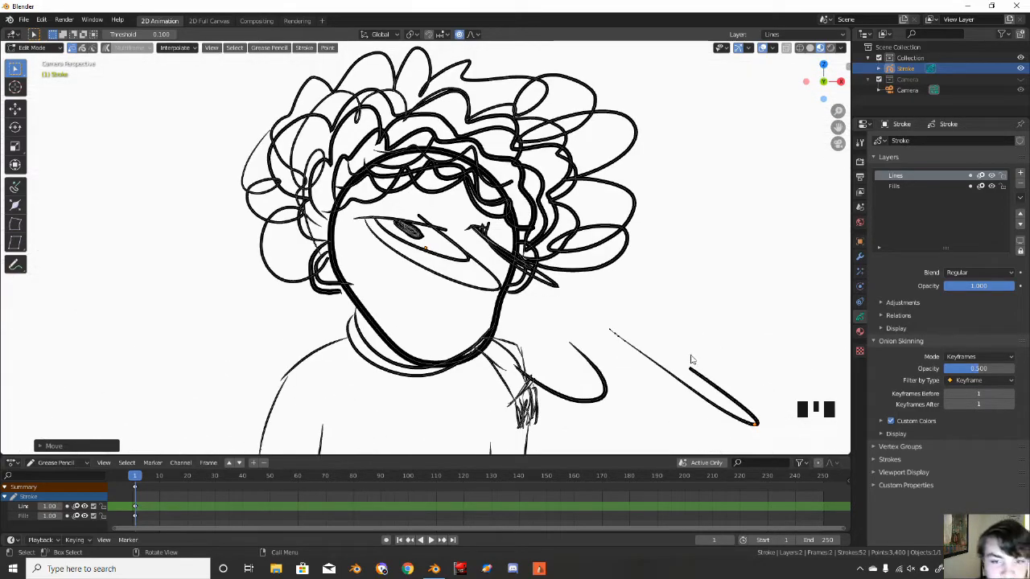
{"action": "key", "text": "ctrl+z"}
- Try moving the nose's lowest point along the Y axis with proportional editing, check it through the camera, and return to Draw Mode
{"action": "mouse_move", "coordinate": [529, 317]}
{"action": "middle_mouse_down"}
{"action": "mouse_move", "coordinate": [612, 332]}
{"action": "mouse_move", "coordinate": [559, 265]}
{"action": "middle_mouse_up"}
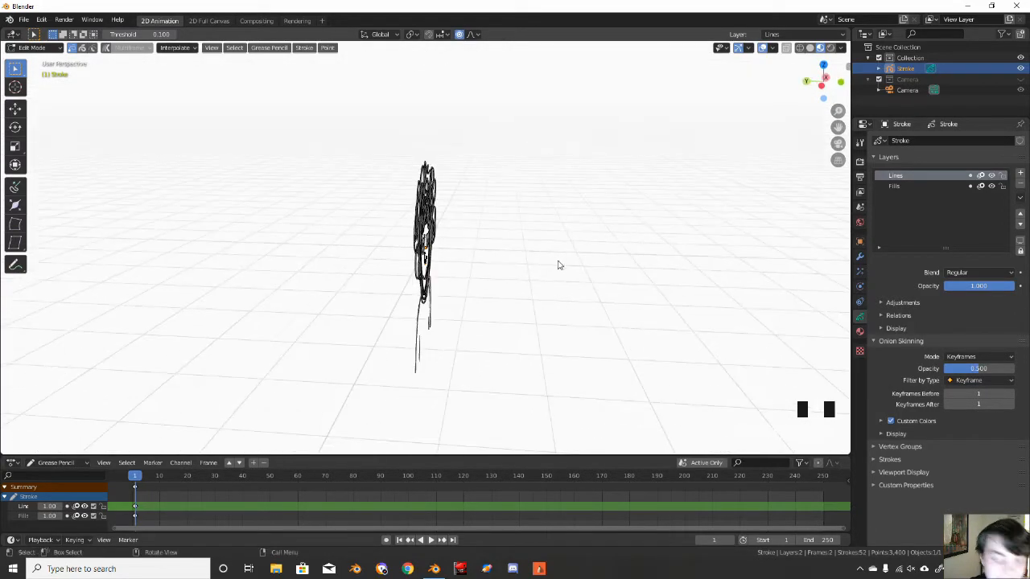
{"action": "key", "text": "g"}
{"action": "key", "text": "y"}
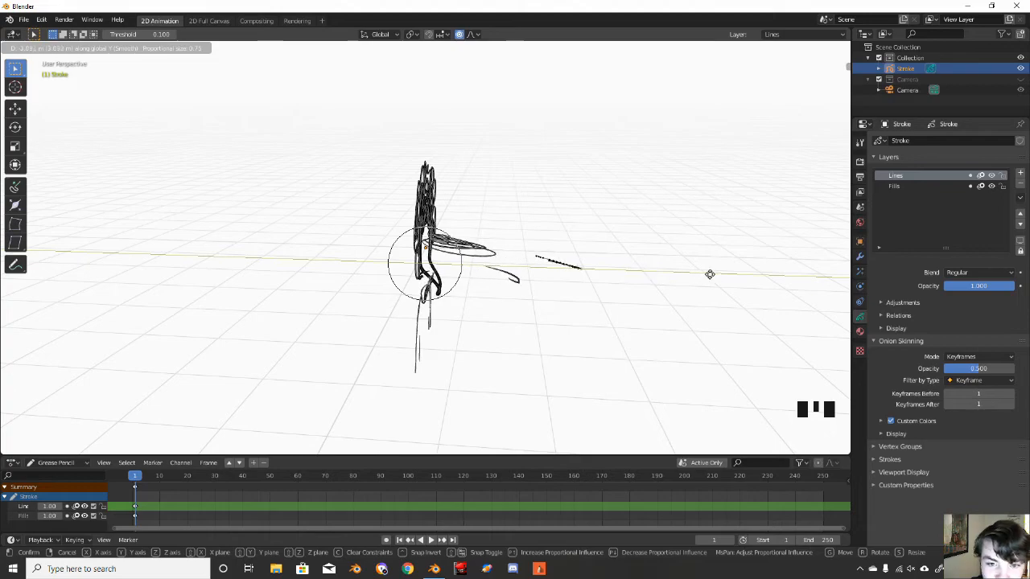
{"action": "left_click", "coordinate": [713, 277]}
{"action": "key", "text": "KP_0"}
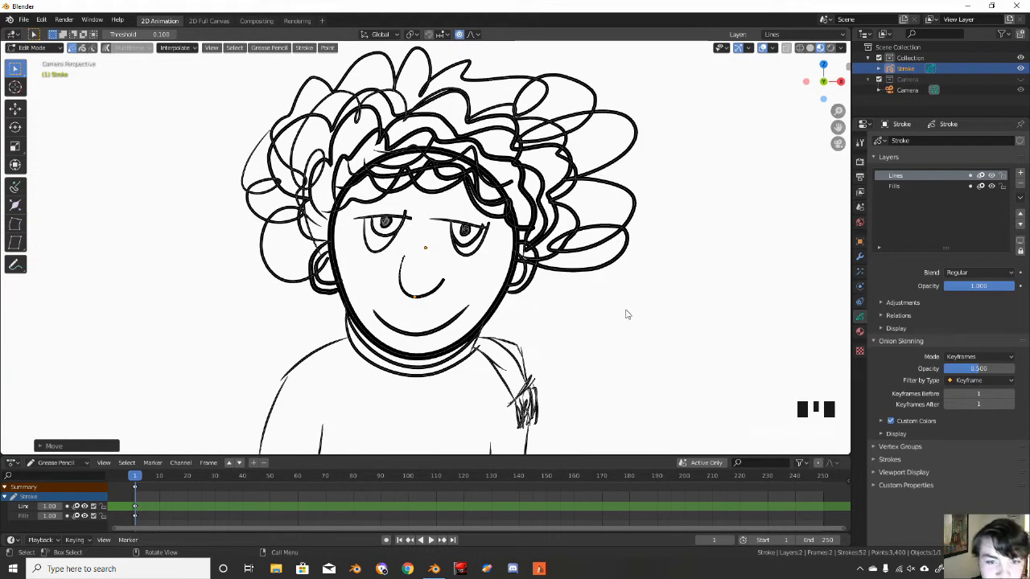
{"action": "mouse_move", "coordinate": [524, 298]}
{"action": "middle_mouse_down"}
{"action": "mouse_move", "coordinate": [658, 316]}
{"action": "mouse_move", "coordinate": [667, 305]}
{"action": "mouse_move", "coordinate": [625, 345]}
{"action": "mouse_move", "coordinate": [617, 330]}
{"action": "mouse_move", "coordinate": [541, 311]}
{"action": "middle_mouse_up"}
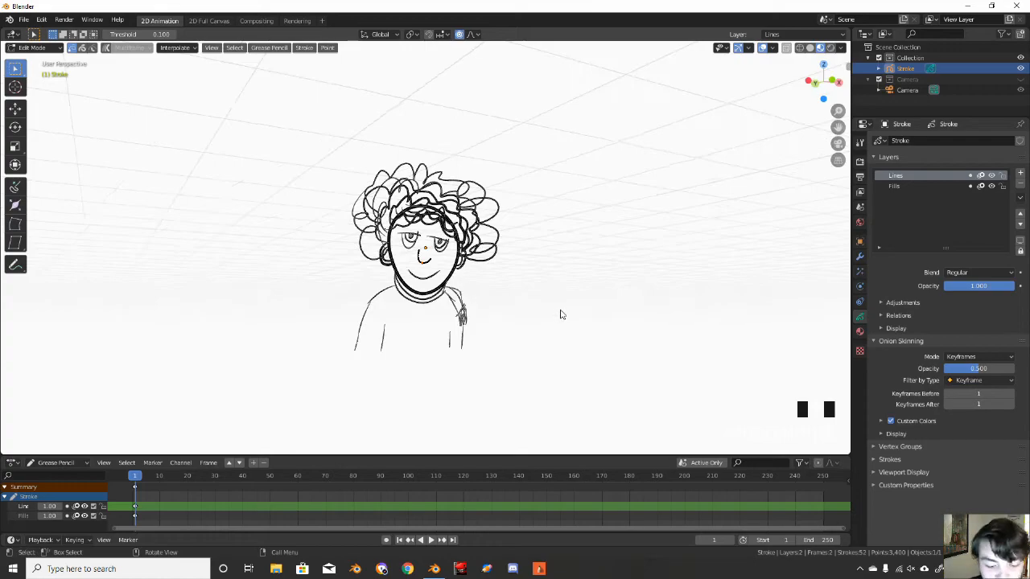
{"action": "key", "text": "KP_0"}
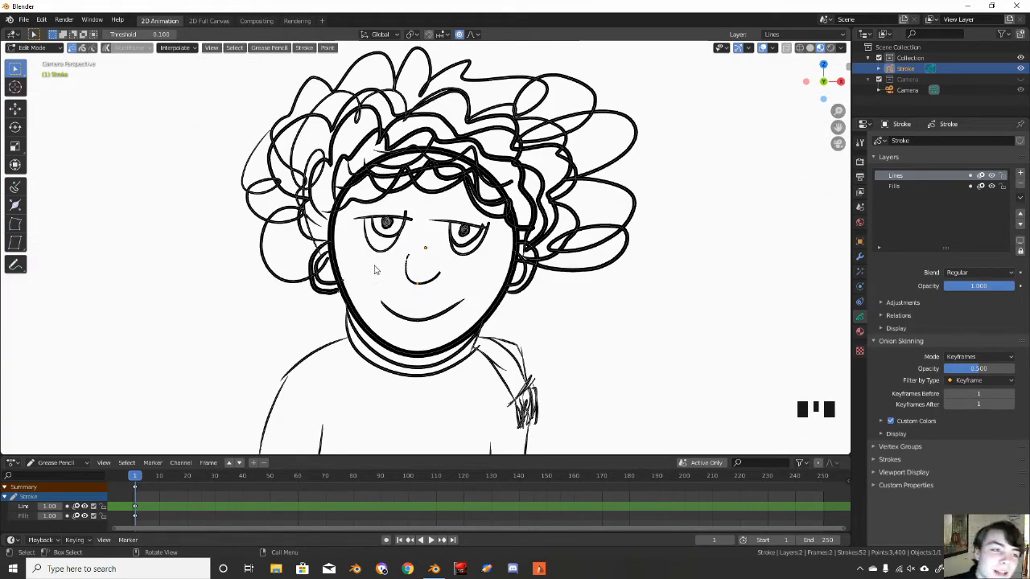
{"action": "key", "text": "Tab"}
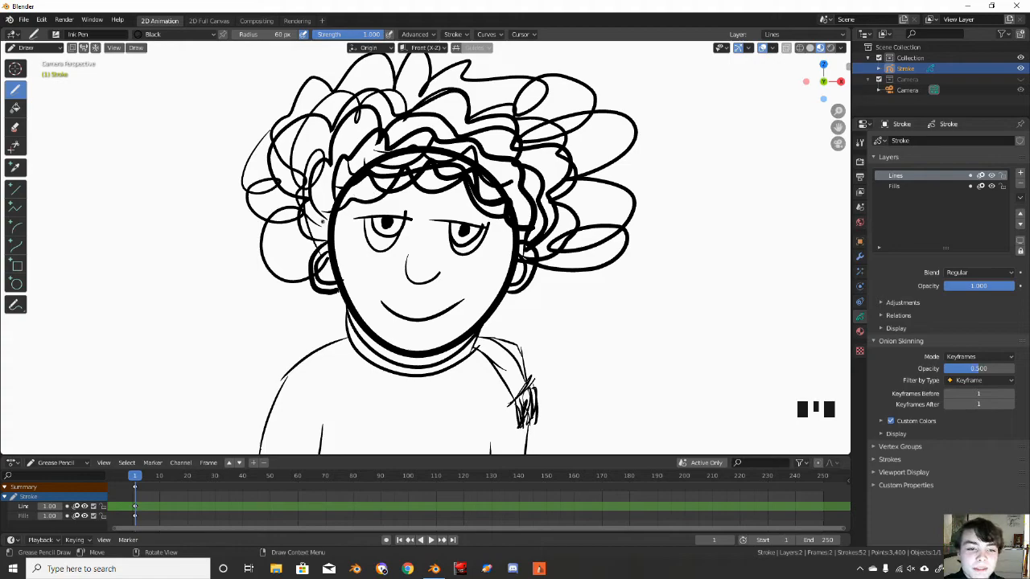
- Draw thin curls along the forehead hairline and down both temples, plus a short stroke just above the right eyelid
{"action": "mouse_move", "coordinate": [335, 227]}
{"action": "left_mouse_down"}
{"action": "mouse_move", "coordinate": [351, 206]}
{"action": "mouse_move", "coordinate": [459, 186]}
{"action": "mouse_move", "coordinate": [494, 211]}
{"action": "mouse_move", "coordinate": [487, 185]}
{"action": "left_mouse_up"}
{"action": "left_click_drag", "start_coordinate": [383, 208], "coordinate": [431, 186]}
{"action": "left_click_drag", "start_coordinate": [346, 209], "coordinate": [393, 203]}
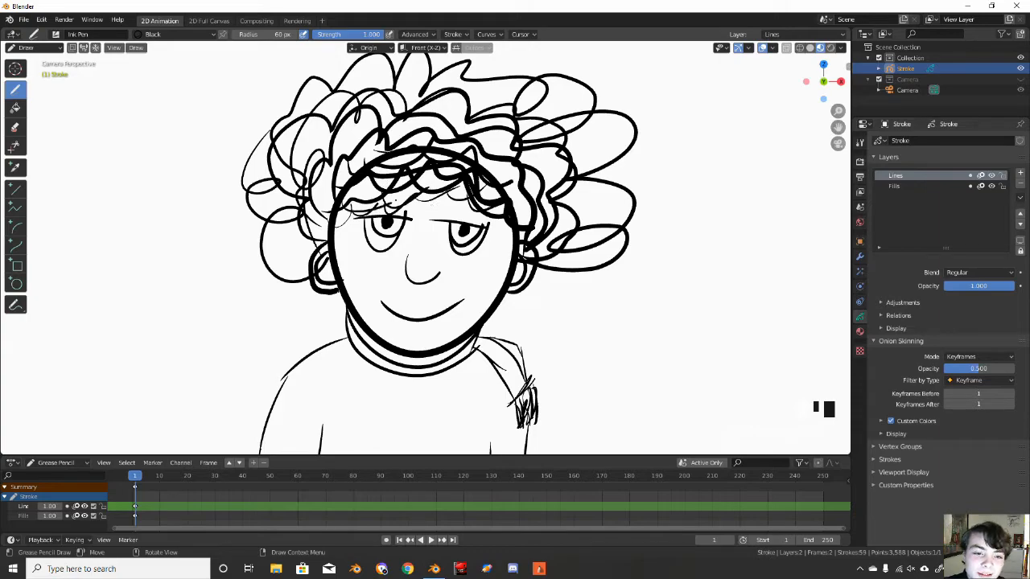
{"action": "left_click_drag", "start_coordinate": [337, 227], "coordinate": [366, 203]}
{"action": "mouse_move", "coordinate": [512, 221]}
{"action": "left_mouse_down"}
{"action": "mouse_move", "coordinate": [497, 238]}
{"action": "mouse_move", "coordinate": [503, 251]}
{"action": "left_mouse_up"}
{"action": "left_click_drag", "start_coordinate": [340, 217], "coordinate": [337, 243]}
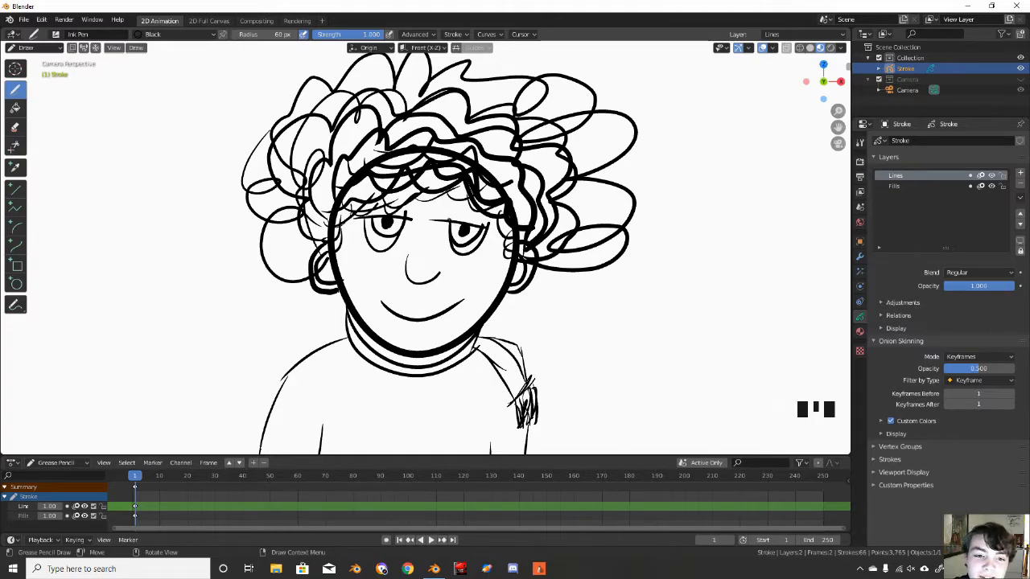
{"action": "left_click_drag", "start_coordinate": [457, 213], "coordinate": [471, 218]}
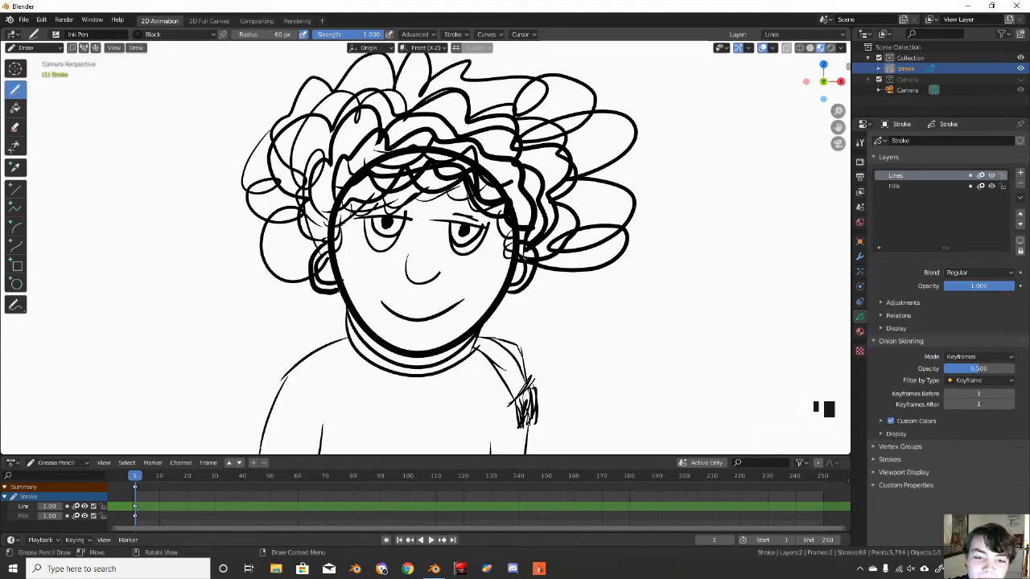
- Draw short thin strokes just above the upper eyelids of both eyes
{"action": "left_click_drag", "start_coordinate": [381, 213], "coordinate": [391, 210]}
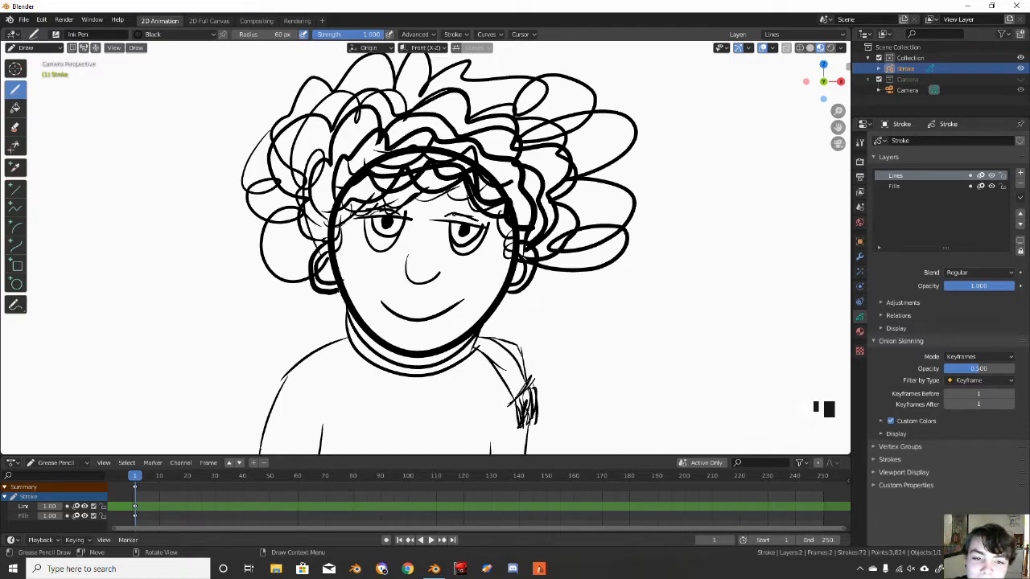
{"action": "left_click_drag", "start_coordinate": [454, 214], "coordinate": [467, 217]}
{"action": "left_click_drag", "start_coordinate": [465, 216], "coordinate": [477, 221]}
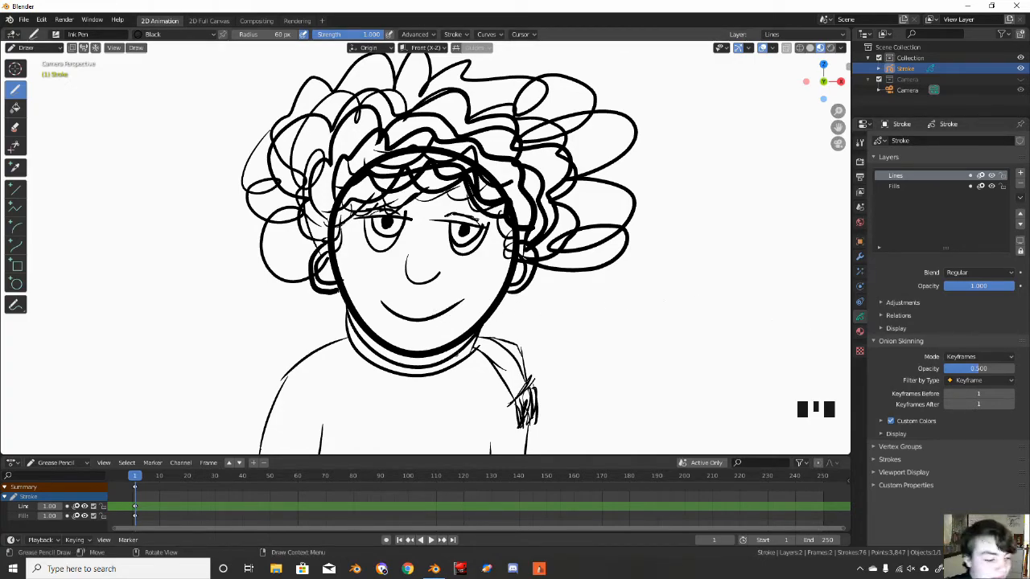
- Select the whole mouth stroke in Edit Mode and move it onto a new layer
{"action": "key", "text": "Tab"}
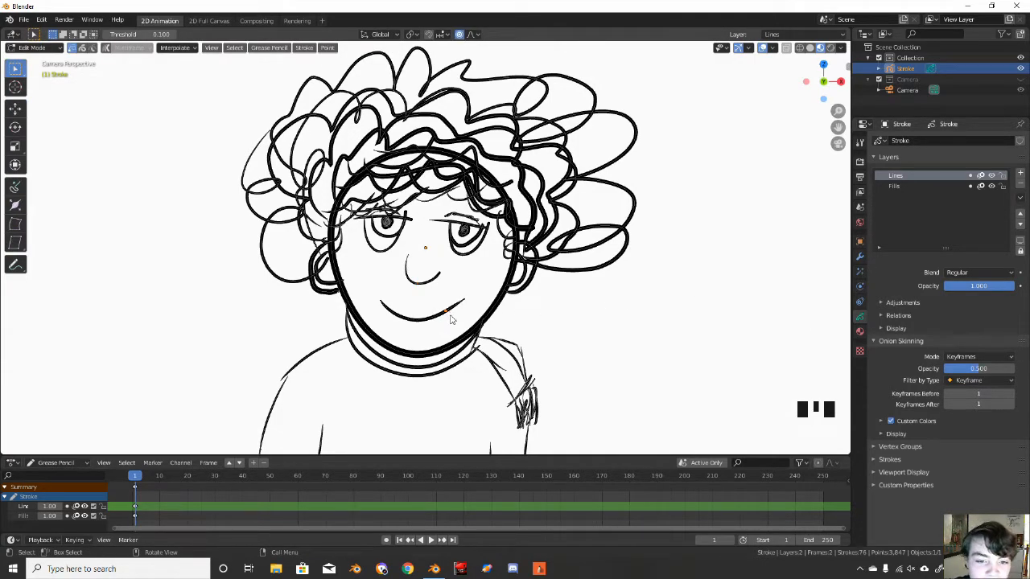
{"action": "left_click", "coordinate": [453, 324]}
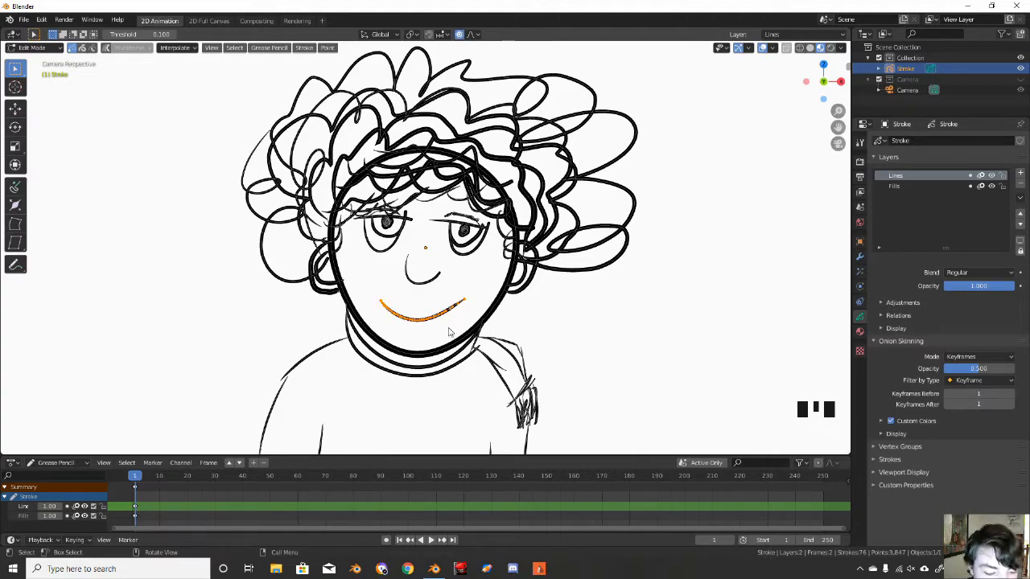
{"action": "key", "text": "m"}
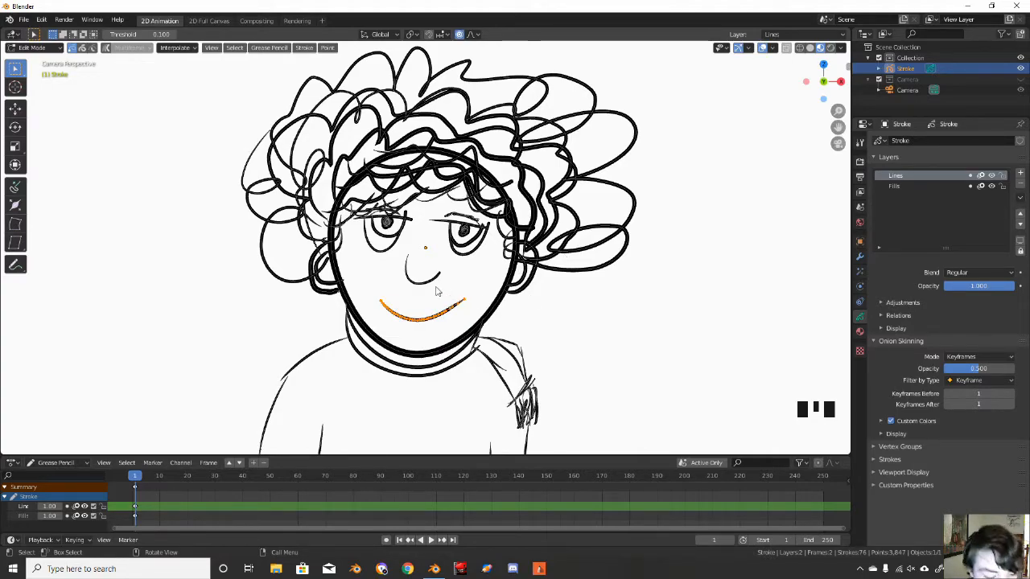
{"action": "key", "text": "m"}
{"action": "left_click", "coordinate": [411, 315]}
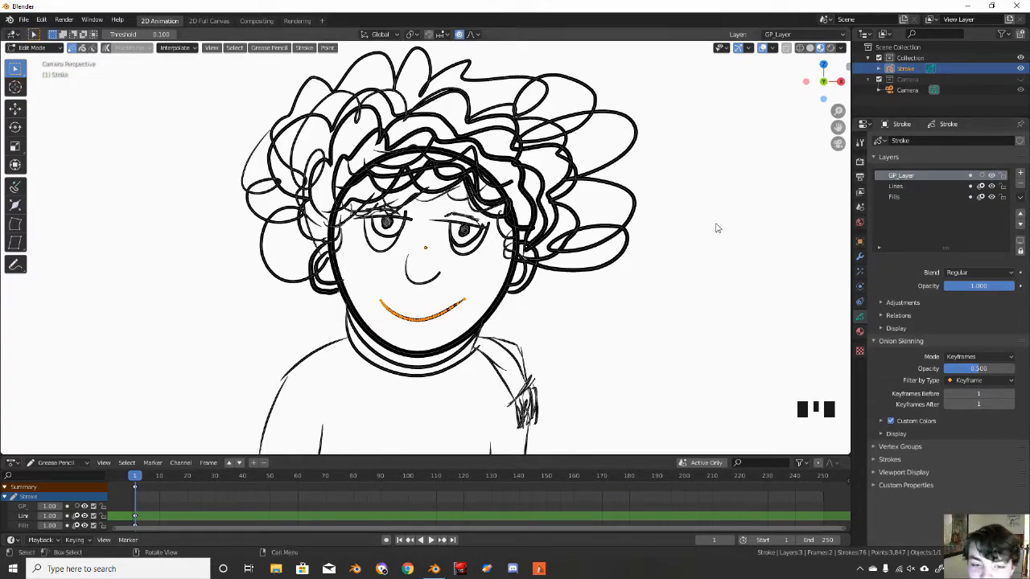
{"action": "key", "text": "m"}
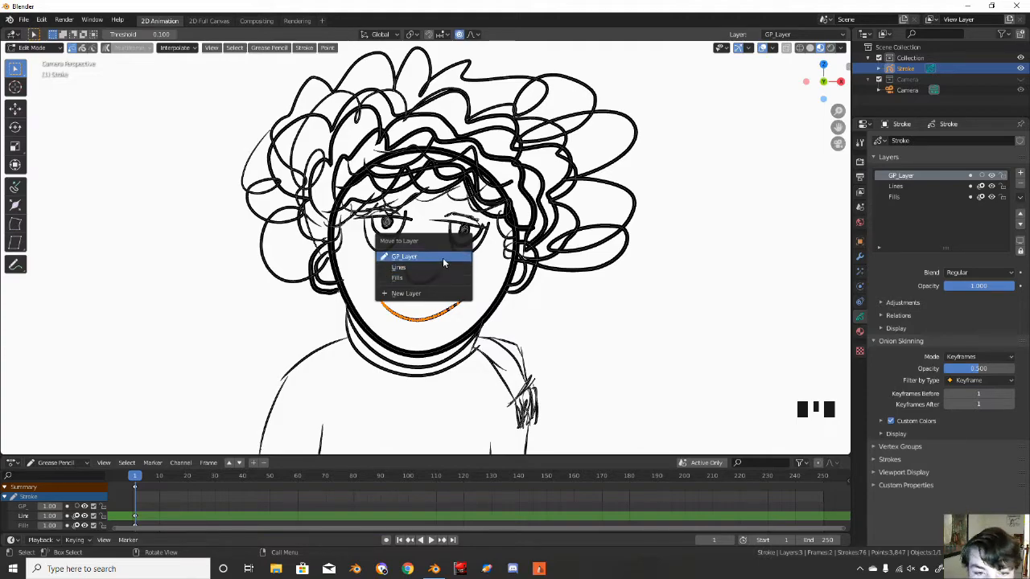
{"action": "left_click", "coordinate": [442, 257]}
- Rename the mouth's new layer as Mouth
{"action": "left_click", "coordinate": [899, 174]}
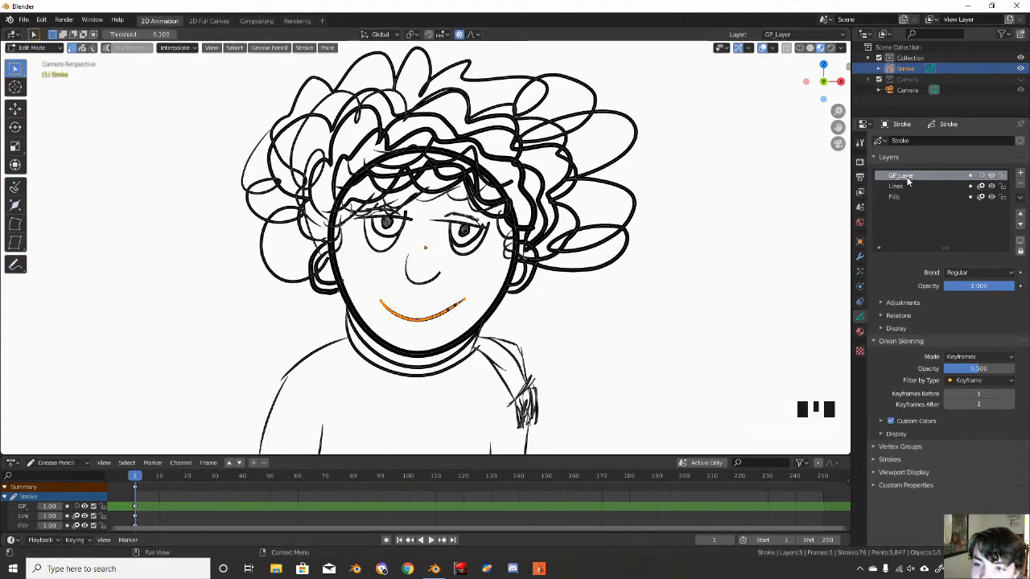
{"action": "key", "text": "BackSpace"}
{"action": "key", "text": "BackSpace"}
{"action": "key", "text": "BackSpace"}
{"action": "key", "text": "BackSpace"}
{"action": "key", "text": "BackSpace"}
{"action": "key", "text": "BackSpace"}
{"action": "key", "text": "BackSpace"}
{"action": "type", "text": "Mouth"}
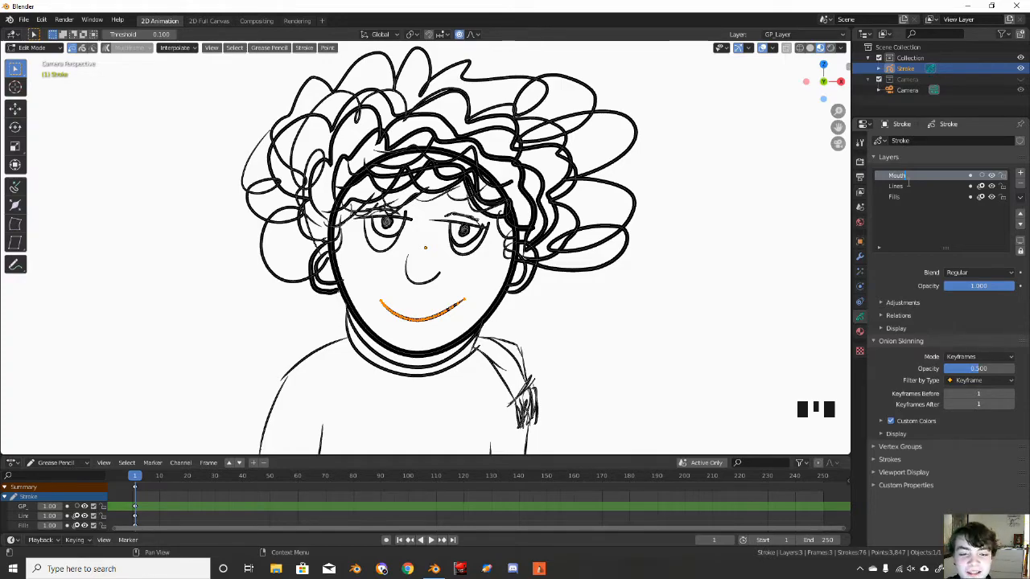
{"action": "key", "text": "Return"}
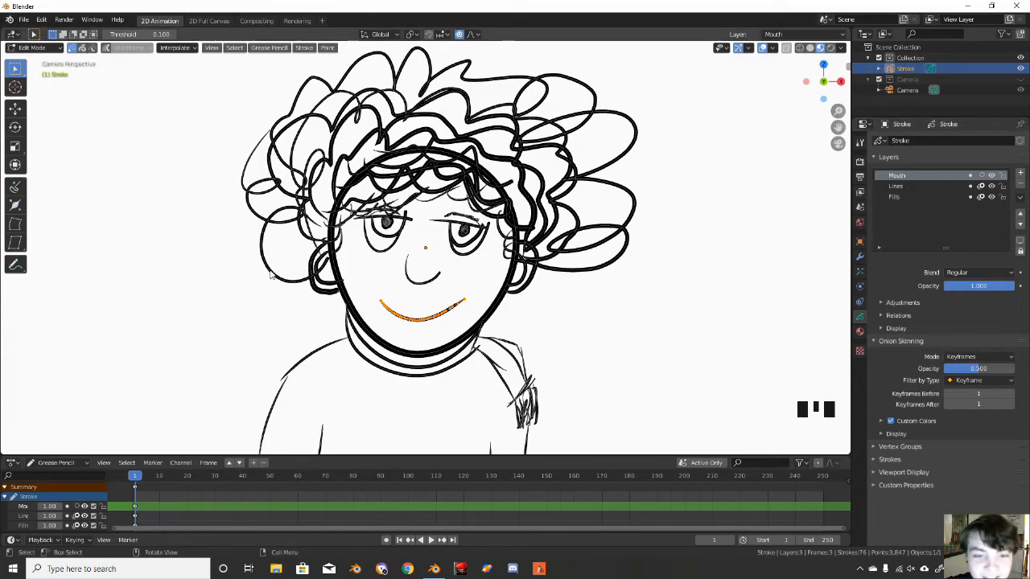
- Return to Draw Mode and enlarge the Dope Sheet area, keeping it in Grease Pencil mode
{"action": "key", "text": "Tab"}
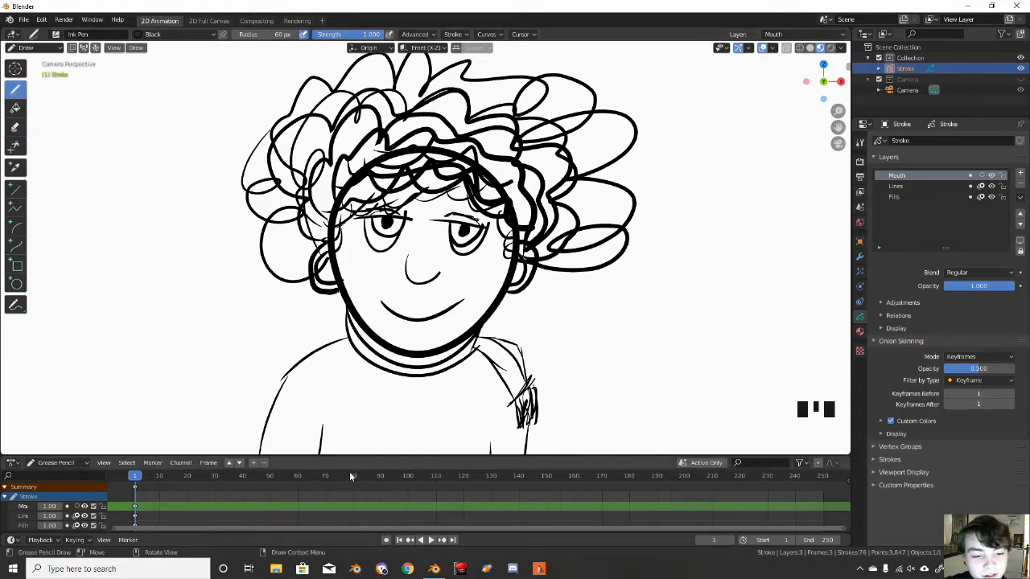
{"action": "left_click_drag", "start_coordinate": [363, 456], "coordinate": [381, 419]}
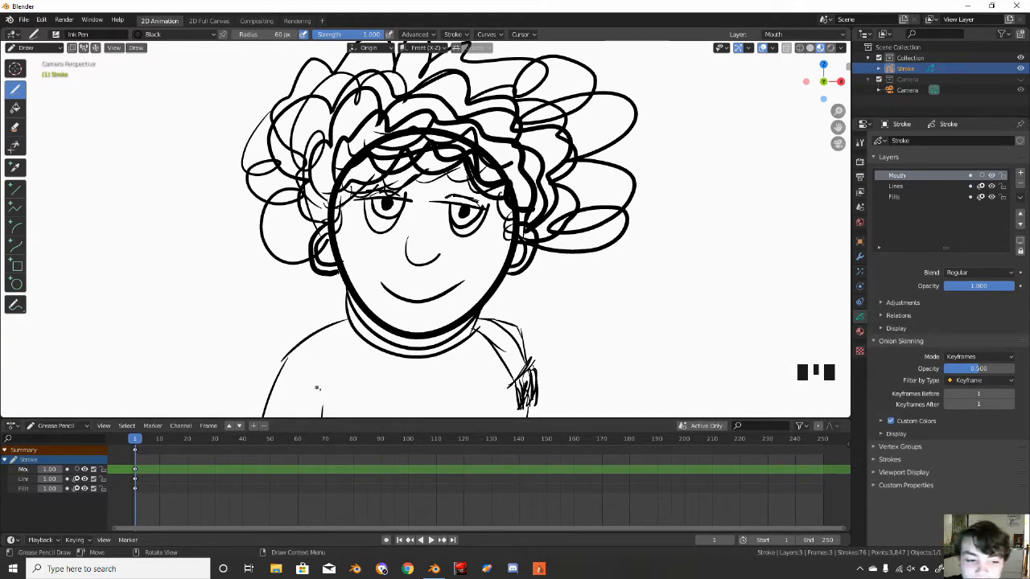
{"action": "left_click", "coordinate": [64, 426]}
{"action": "left_click", "coordinate": [58, 473]}
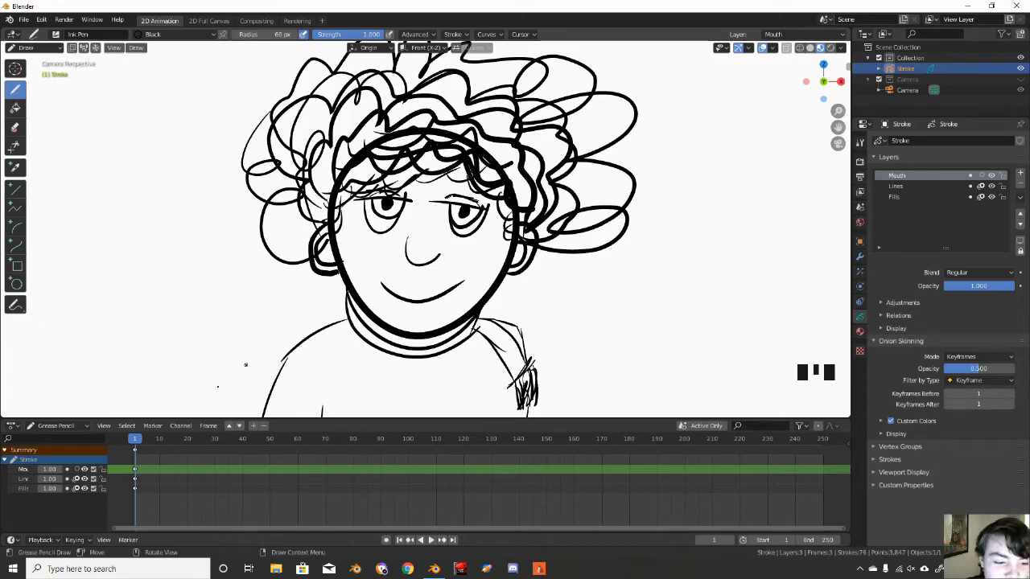
{"action": "left_click", "coordinate": [56, 426]}
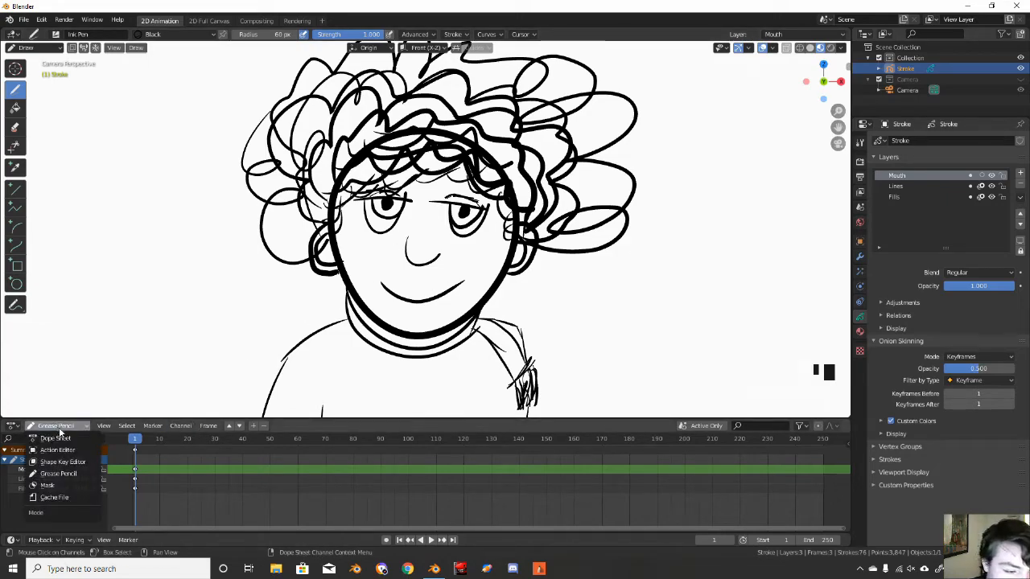
{"action": "left_click", "coordinate": [62, 427]}
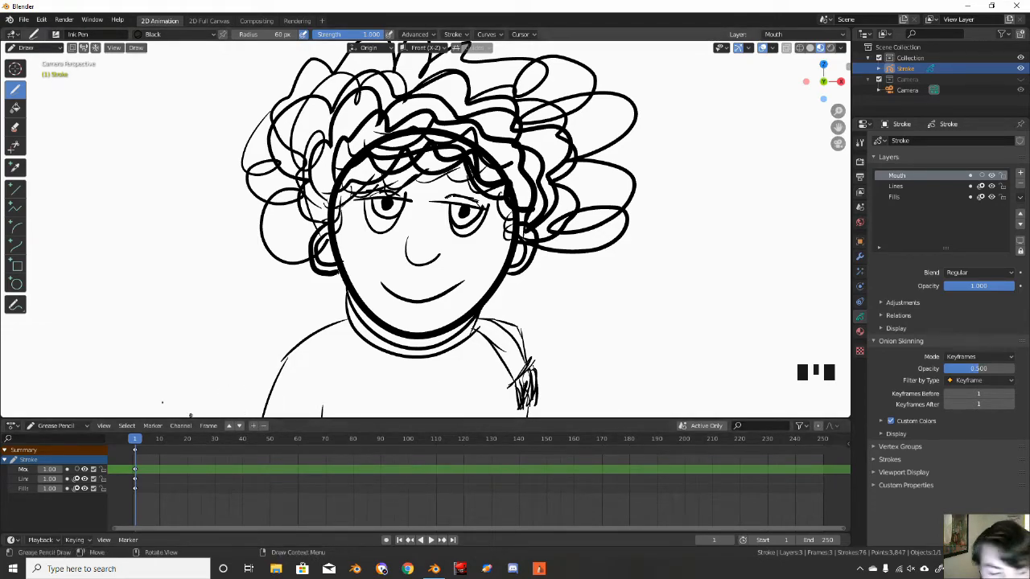
- Turn on auto keying from the Timeline and set the animation editor back to the Dope Sheet
{"action": "left_click", "coordinate": [22, 428]}
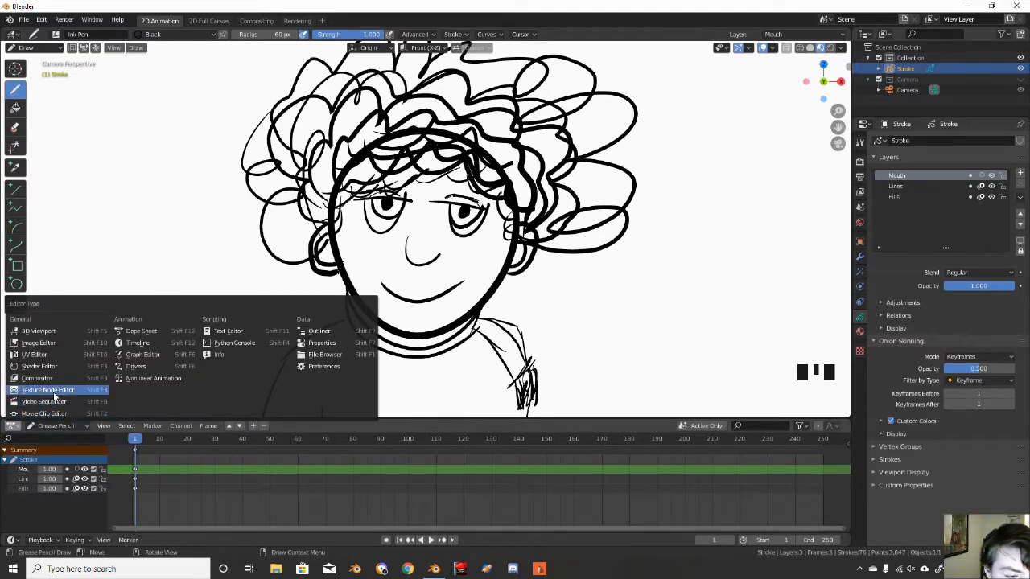
{"action": "left_click", "coordinate": [144, 343]}
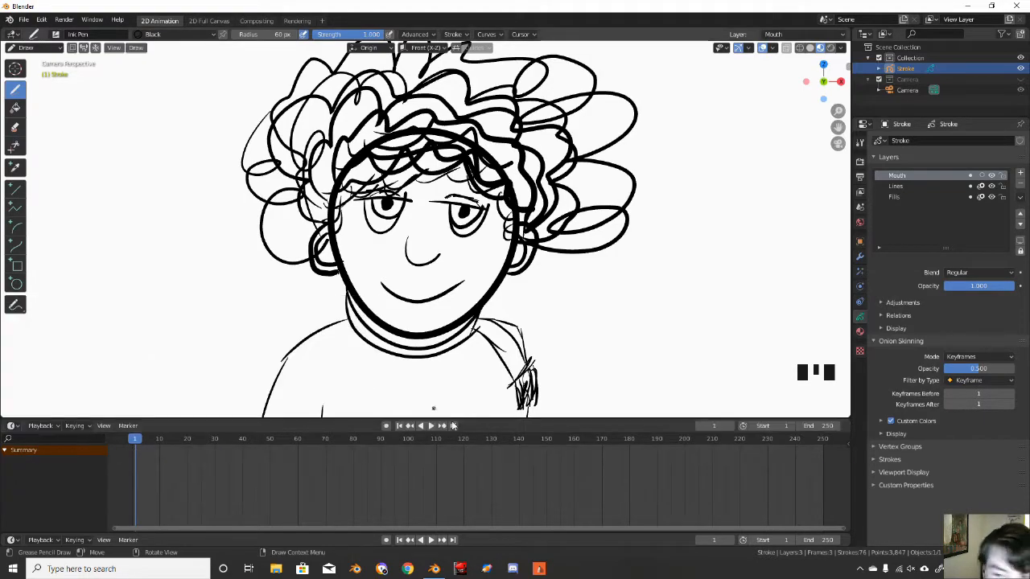
{"action": "left_click", "coordinate": [12, 428]}
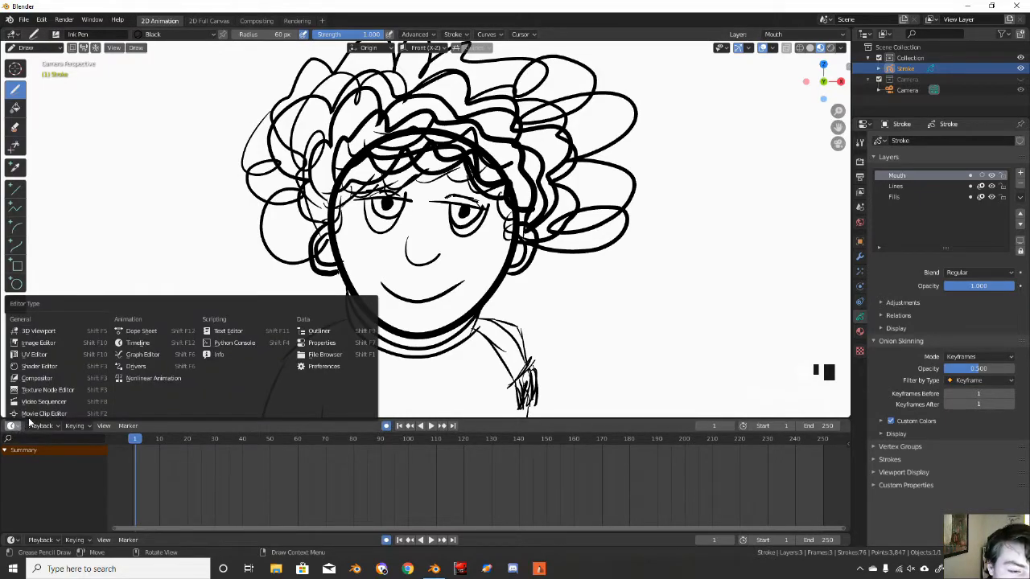
{"action": "left_click", "coordinate": [141, 355]}
{"action": "left_click", "coordinate": [13, 426]}
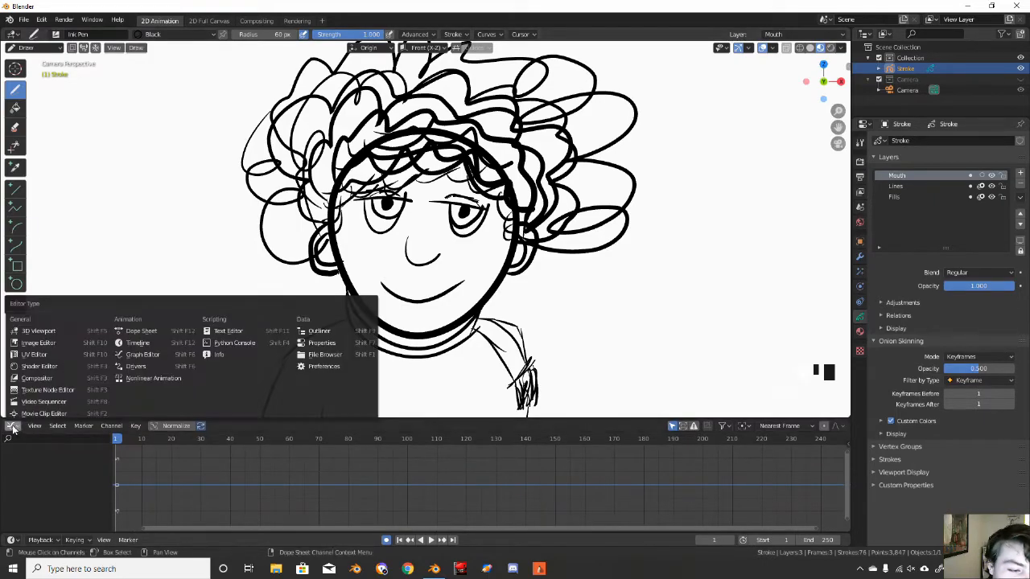
{"action": "left_click", "coordinate": [153, 332]}
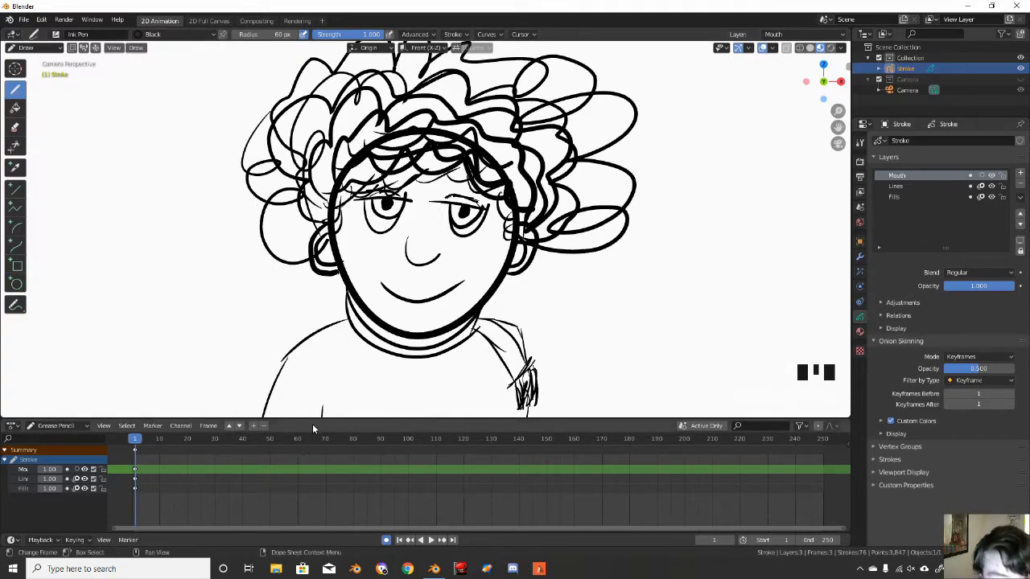
- Go to frame 2, select the mouth's lowest point in Edit Mode, and lock the Lines and Fills layers
{"action": "key", "text": "Right"}
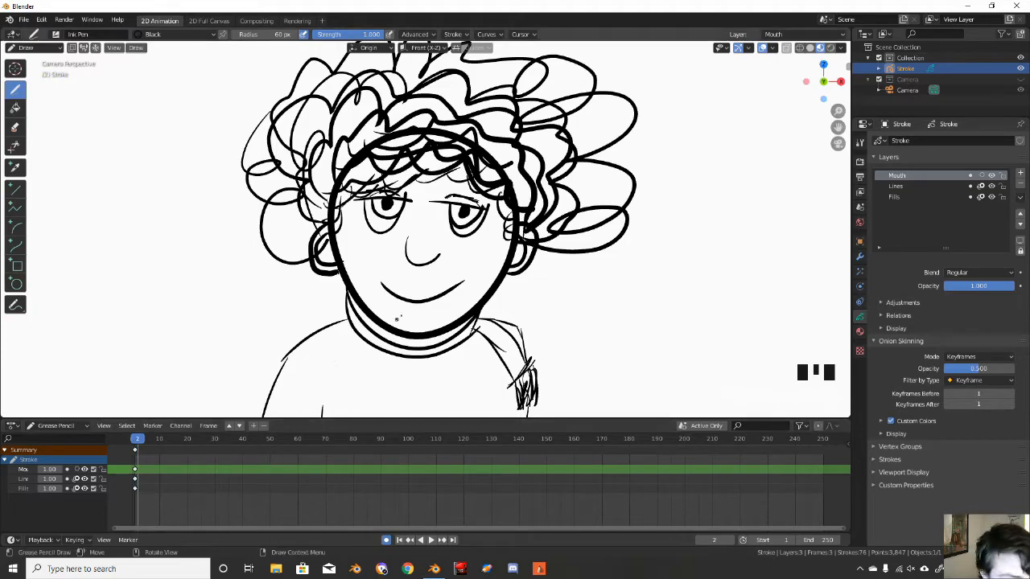
{"action": "key", "text": "Tab"}
{"action": "left_click", "coordinate": [418, 301]}
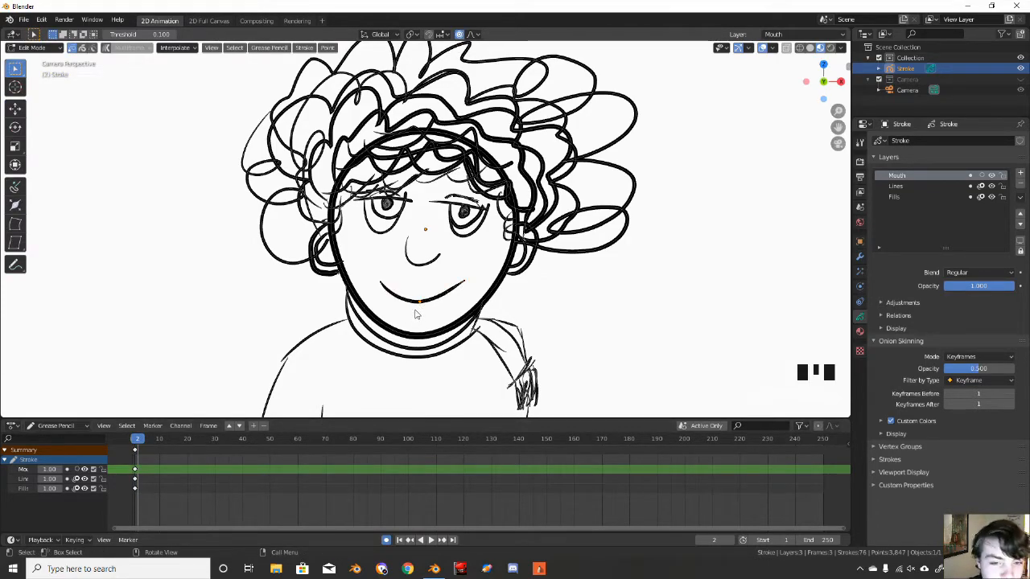
{"action": "left_click", "coordinate": [991, 186]}
{"action": "left_click", "coordinate": [991, 186]}
{"action": "left_click", "coordinate": [1002, 186]}
{"action": "left_click", "coordinate": [1001, 196]}
- Bend the mouth into a frown by moving its middle point up along Z with proportional editing, and lower the whole stroke below the nose
{"action": "key", "text": "g"}
{"action": "key", "text": "z"}
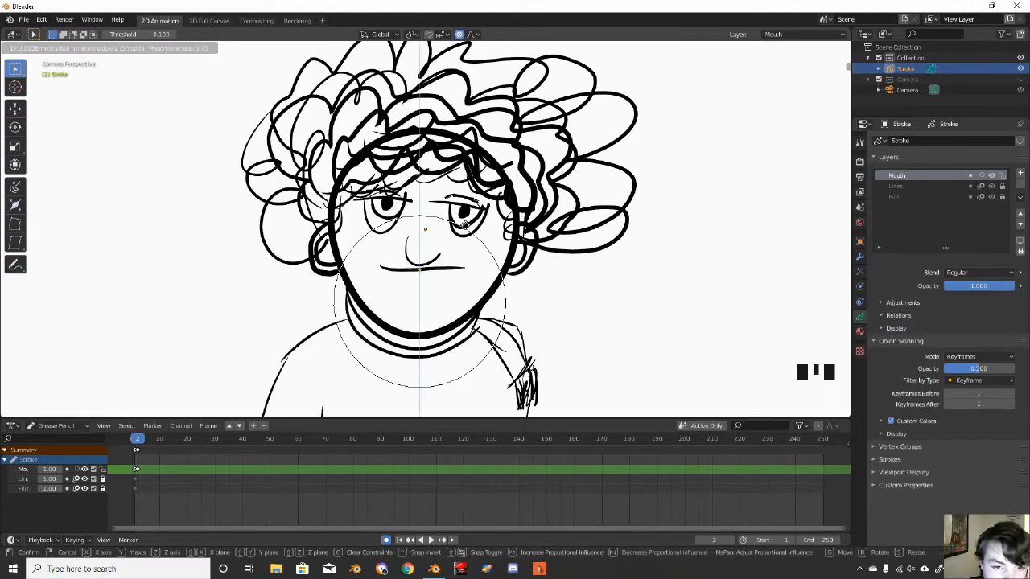
{"action": "left_click", "coordinate": [472, 195]}
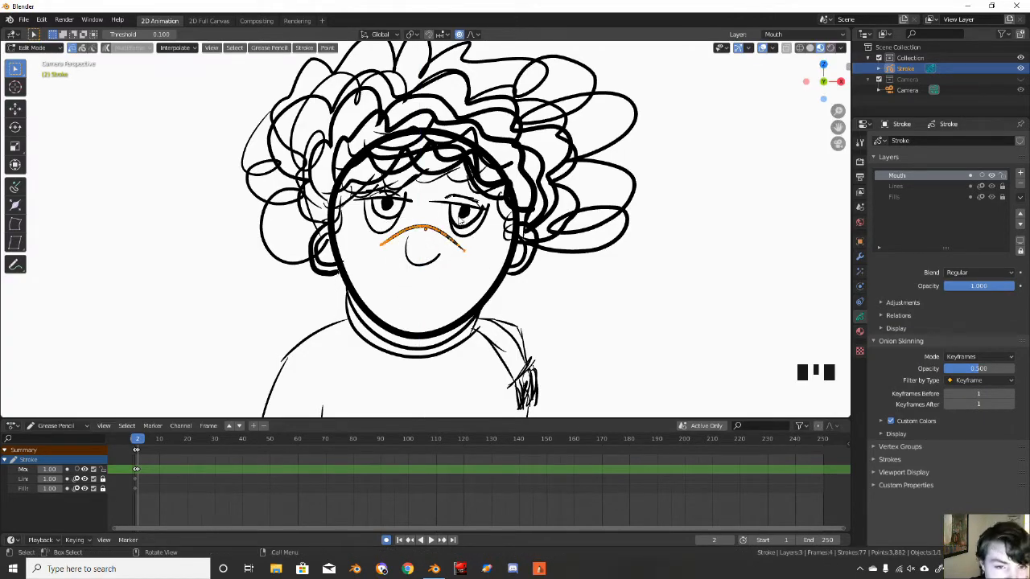
{"action": "key", "text": "g"}
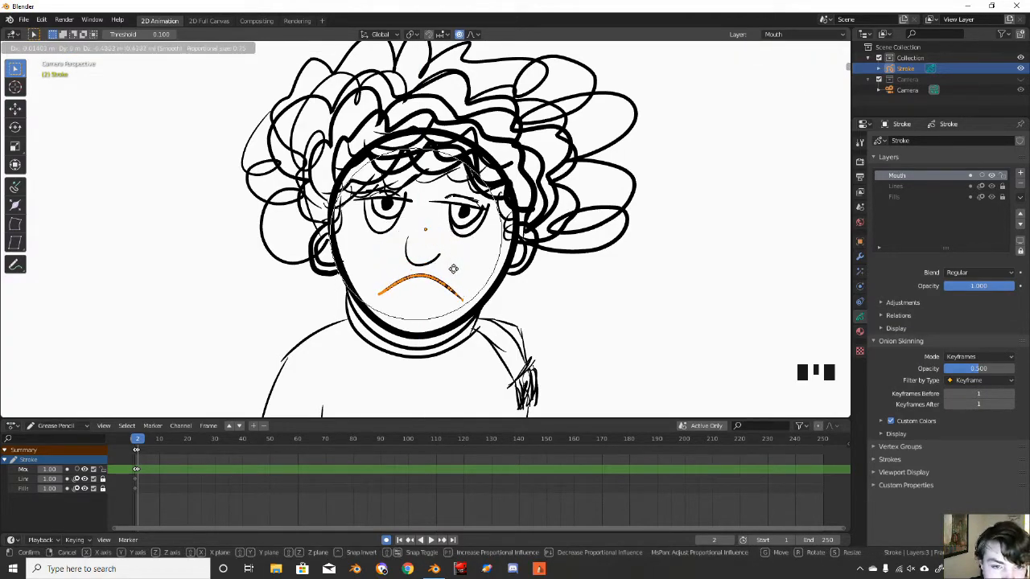
{"action": "left_click", "coordinate": [454, 271]}
- Refine the frown's curve by moving its right end, middle and right-side points with proportional editing
{"action": "left_click", "coordinate": [462, 299]}
{"action": "key", "text": "g"}
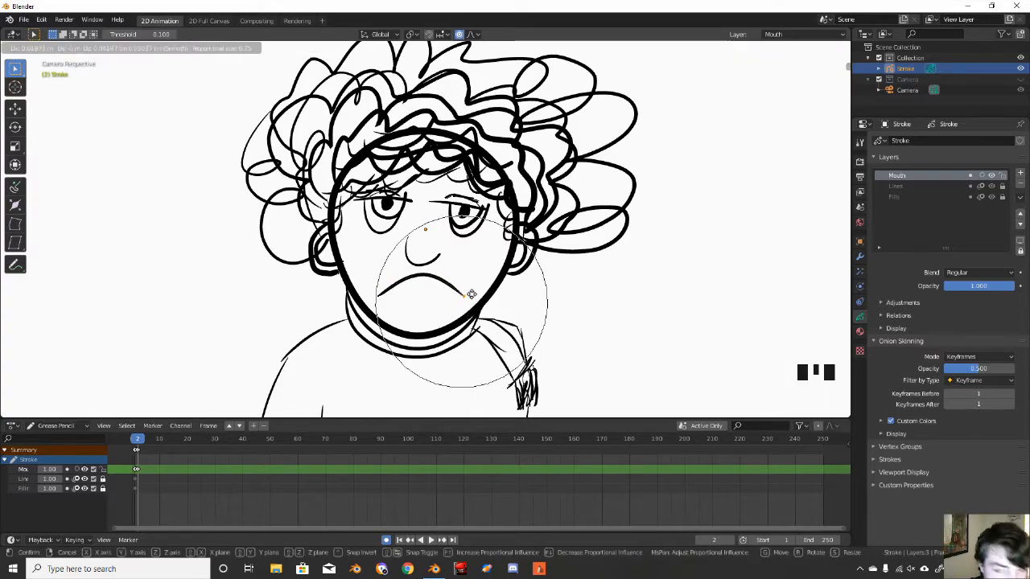
{"action": "left_click", "coordinate": [464, 296]}
{"action": "left_click", "coordinate": [423, 277]}
{"action": "key", "text": "g"}
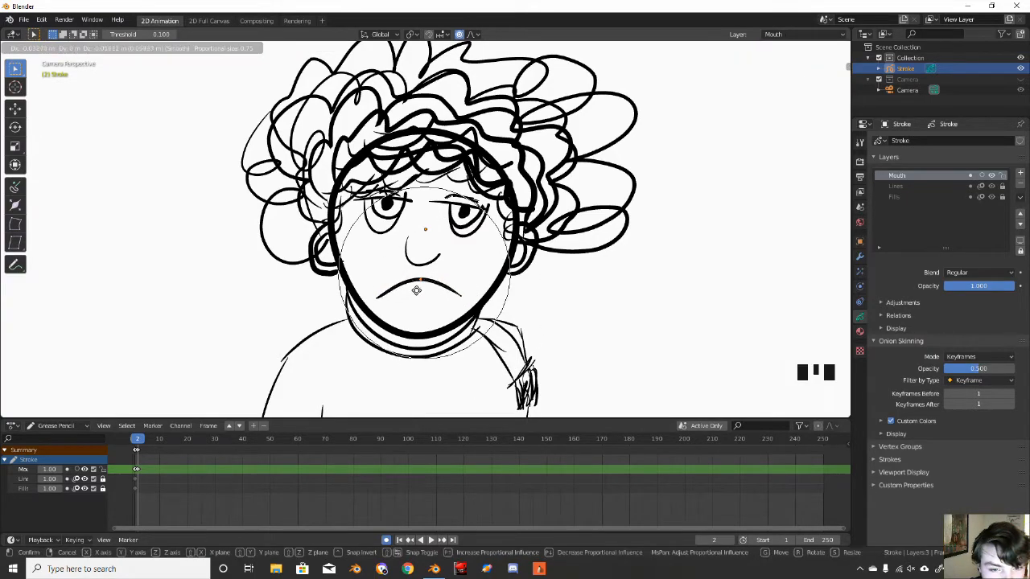
{"action": "left_click", "coordinate": [416, 290]}
{"action": "left_click", "coordinate": [430, 286]}
{"action": "key", "text": "g"}
{"action": "left_click", "coordinate": [454, 295]}
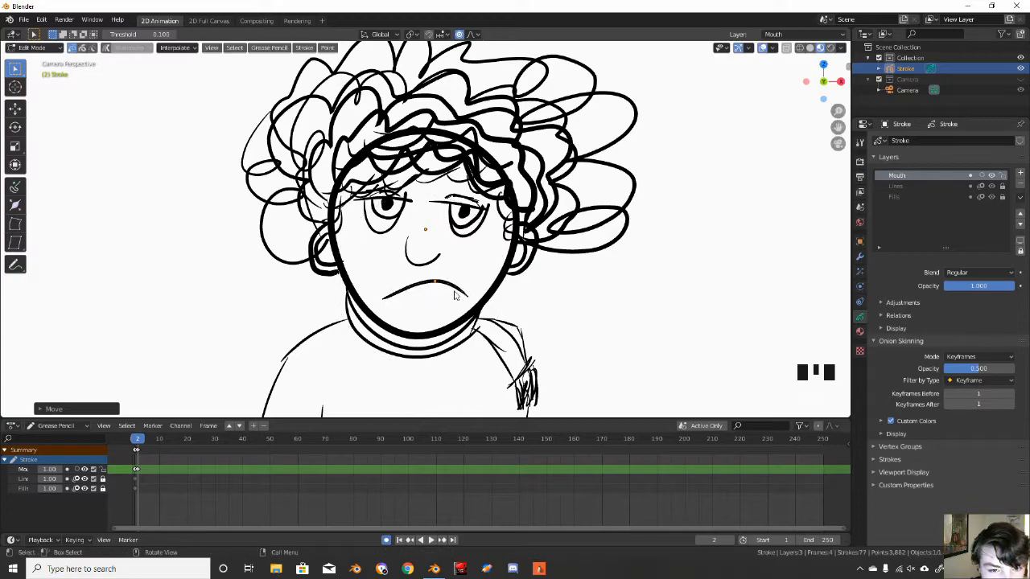
{"action": "left_click", "coordinate": [455, 294]}
{"action": "key", "text": "g"}
{"action": "left_click", "coordinate": [434, 303]}
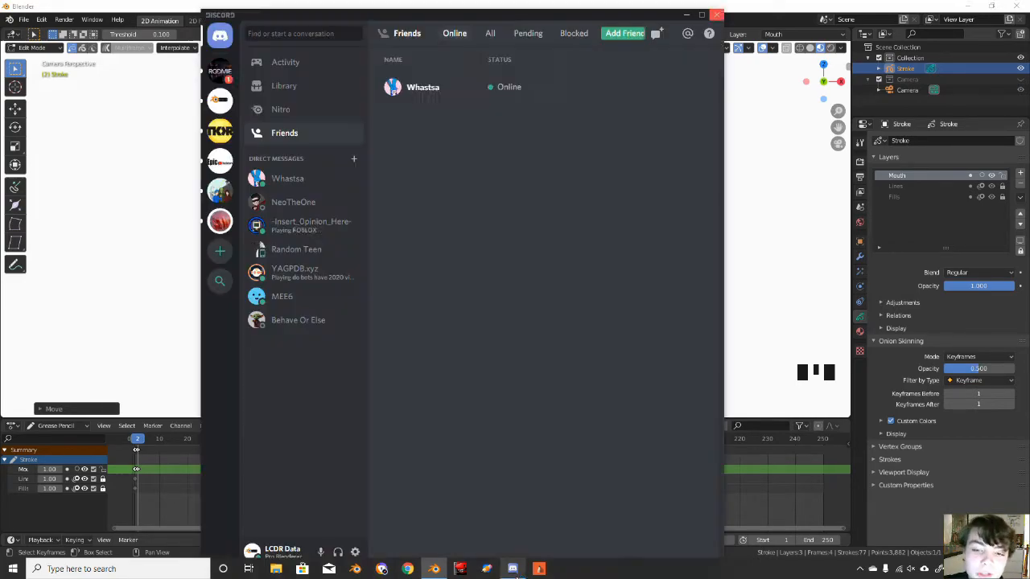
- Switch to Discord, view the Epic Clan and Blender CGI servers, and close the window
{"action": "left_click", "coordinate": [513, 569]}
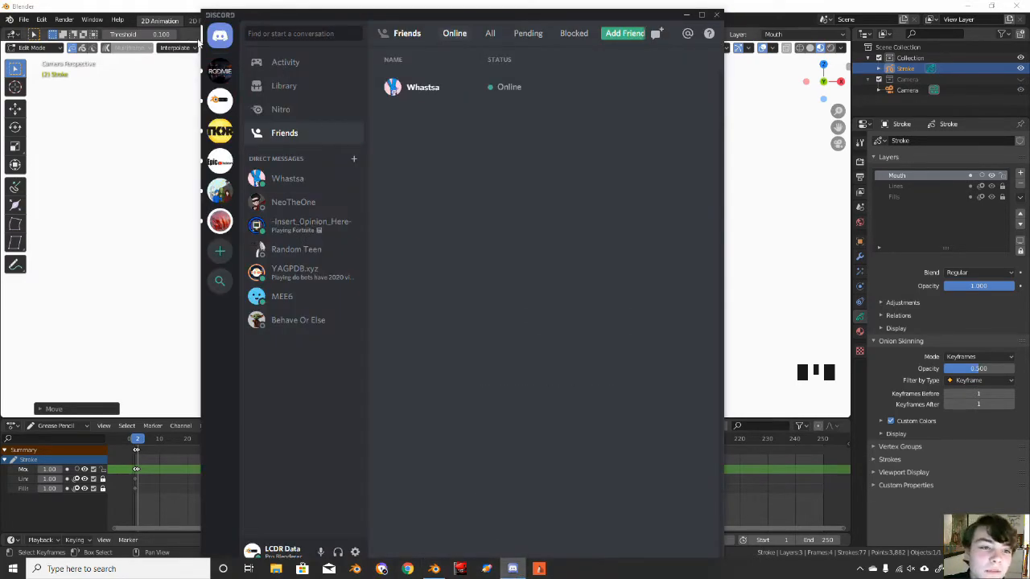
{"action": "left_click", "coordinate": [217, 158]}
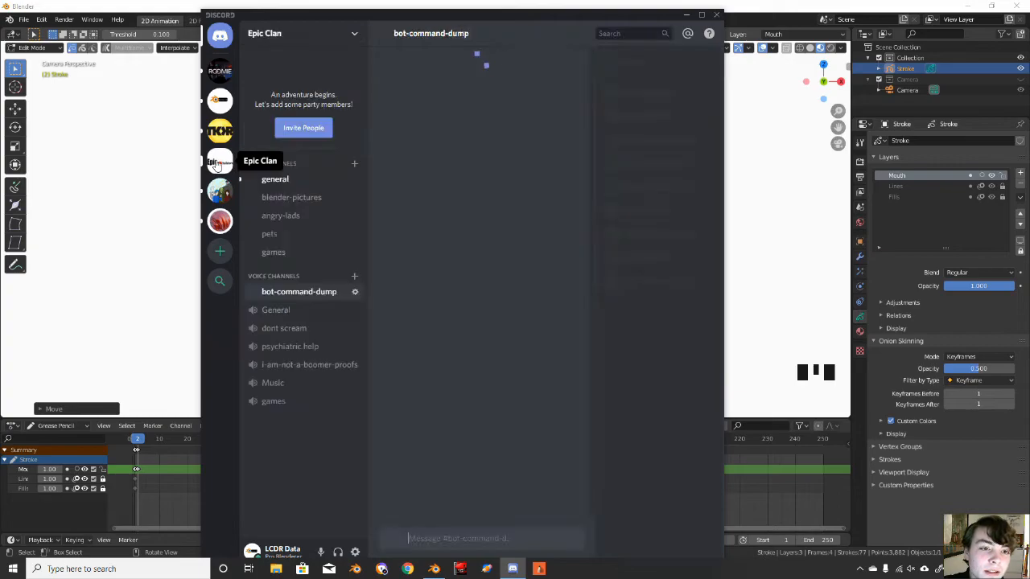
{"action": "left_click", "coordinate": [216, 111]}
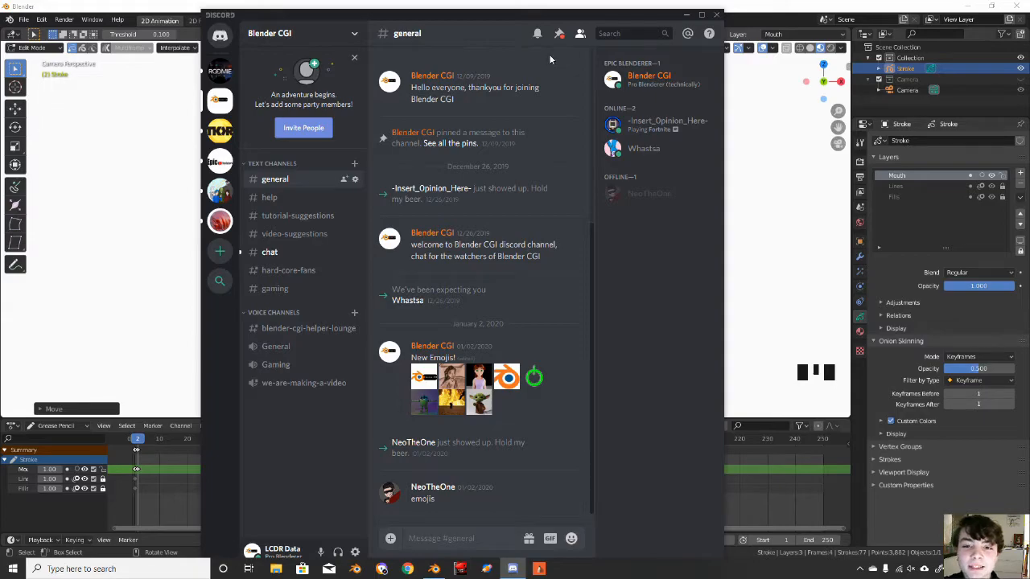
{"action": "left_click", "coordinate": [715, 16]}
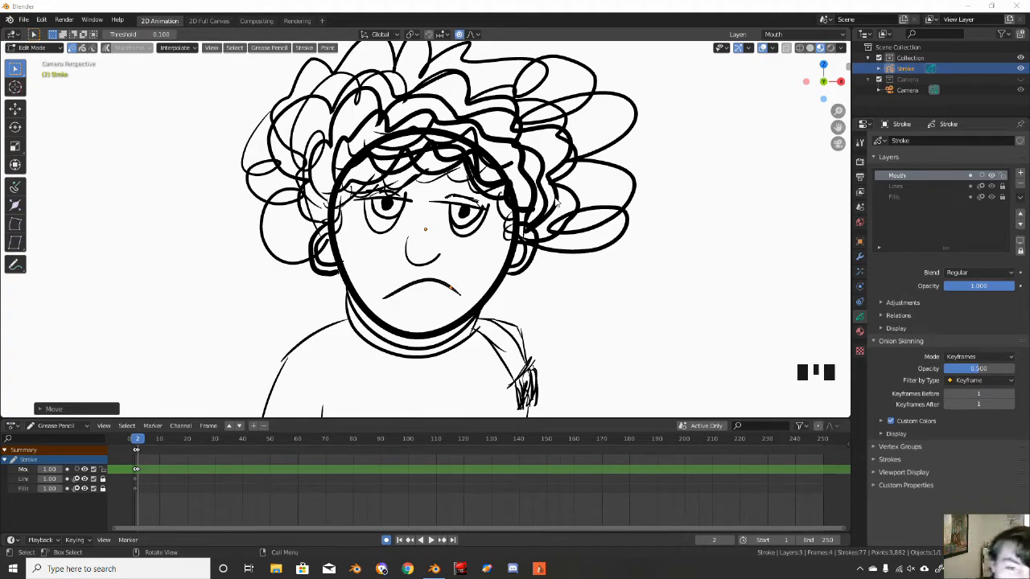
- Scrub the timeline and step between frames 1 and 2 to compare the two mouth shapes
{"action": "left_click", "coordinate": [326, 442]}
{"action": "left_click_drag", "start_coordinate": [326, 449], "coordinate": [137, 420]}
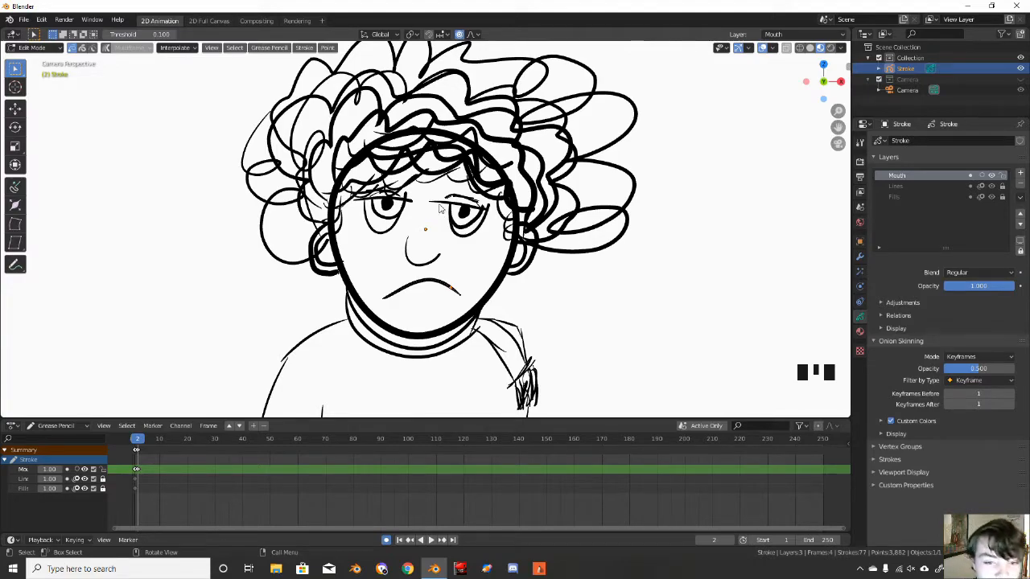
{"action": "key", "text": "Left"}
{"action": "key", "text": "Right"}
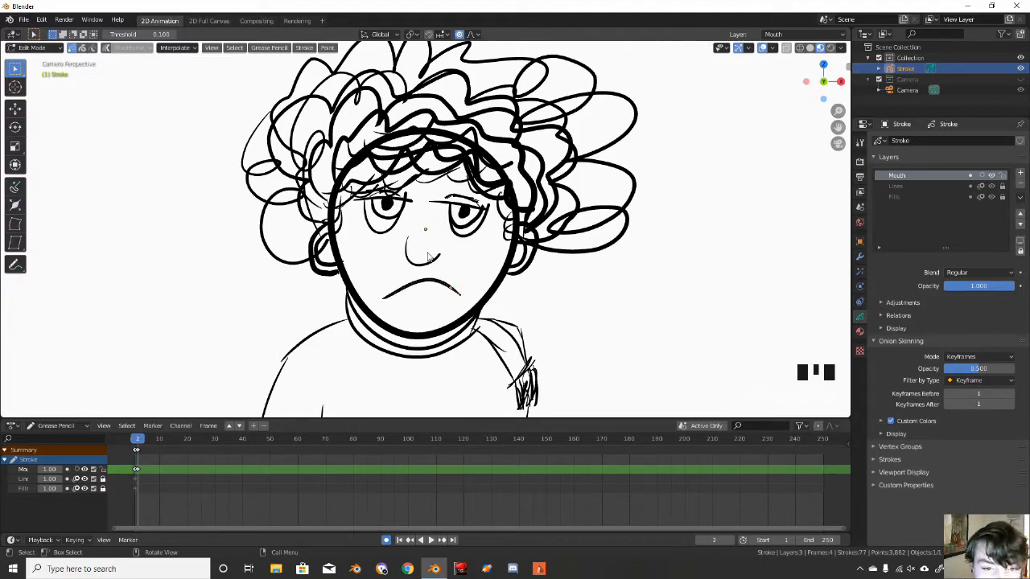
- On frame 3, lower the mouth's middle point with proportional editing to flatten the frown
{"action": "key", "text": "Left"}
{"action": "key", "text": "Right"}
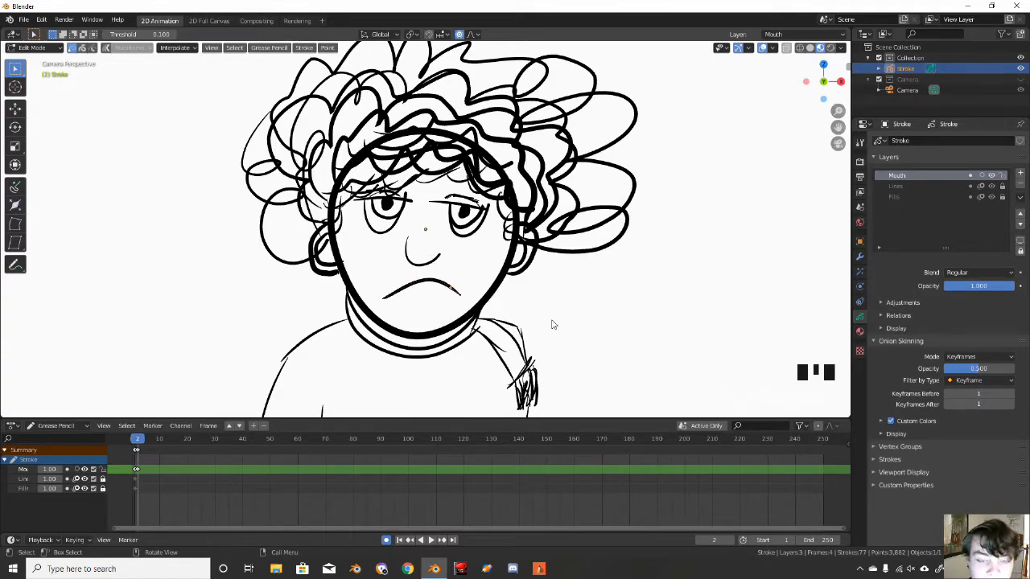
{"action": "key", "text": "Right"}
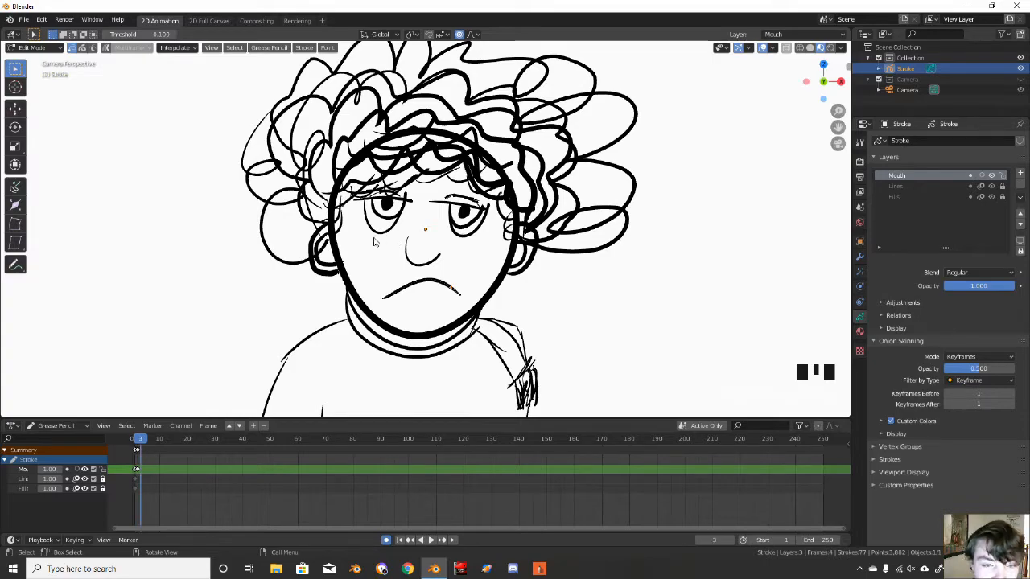
{"action": "left_click", "coordinate": [420, 282]}
{"action": "key", "text": "g"}
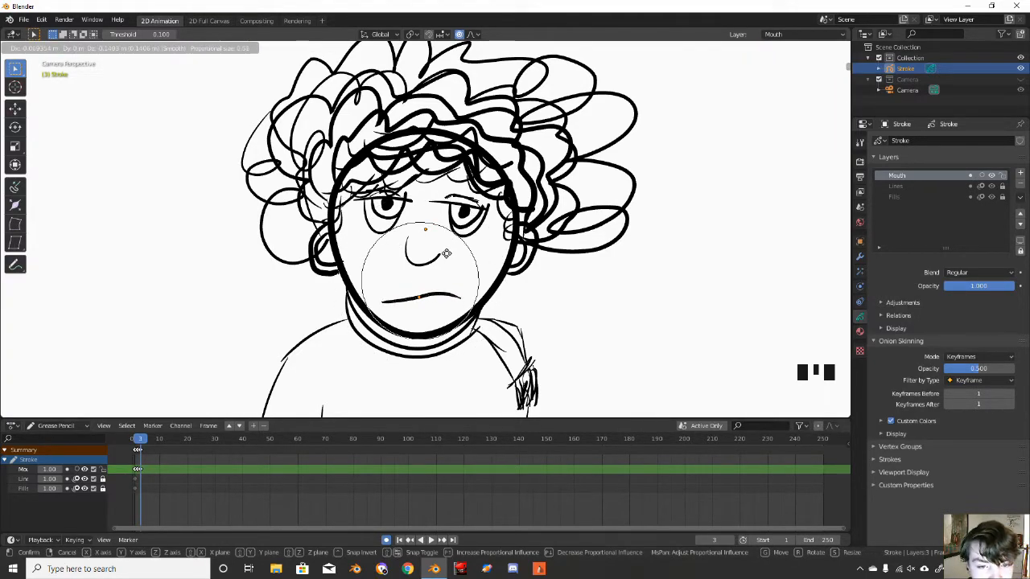
{"action": "left_click", "coordinate": [448, 260]}
- Shape the frame 3 mouth into a slight wave by raising its right-of-centre point and its left end with proportional editing
{"action": "left_click", "coordinate": [436, 297]}
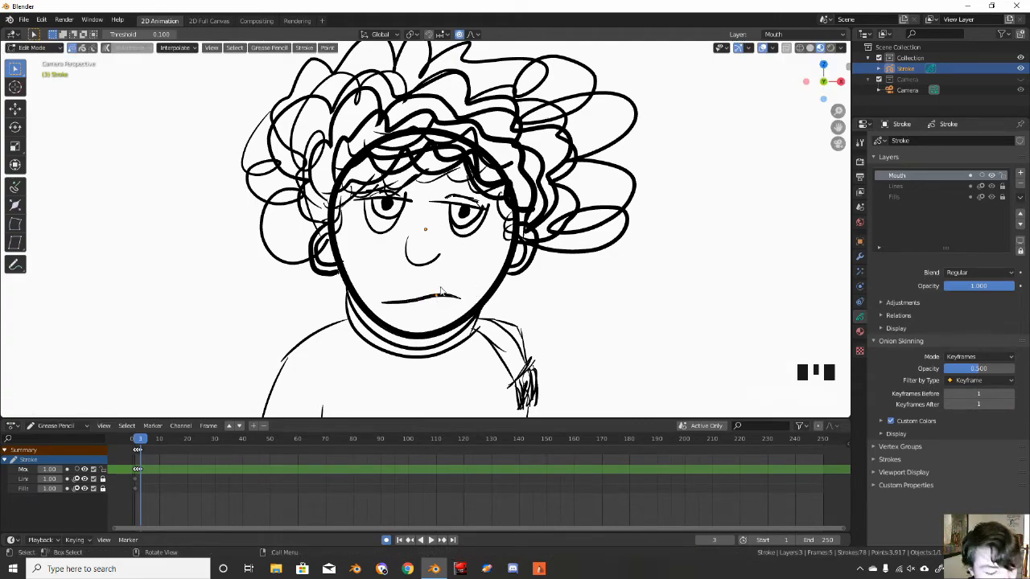
{"action": "key", "text": "g"}
{"action": "left_click", "coordinate": [443, 288]}
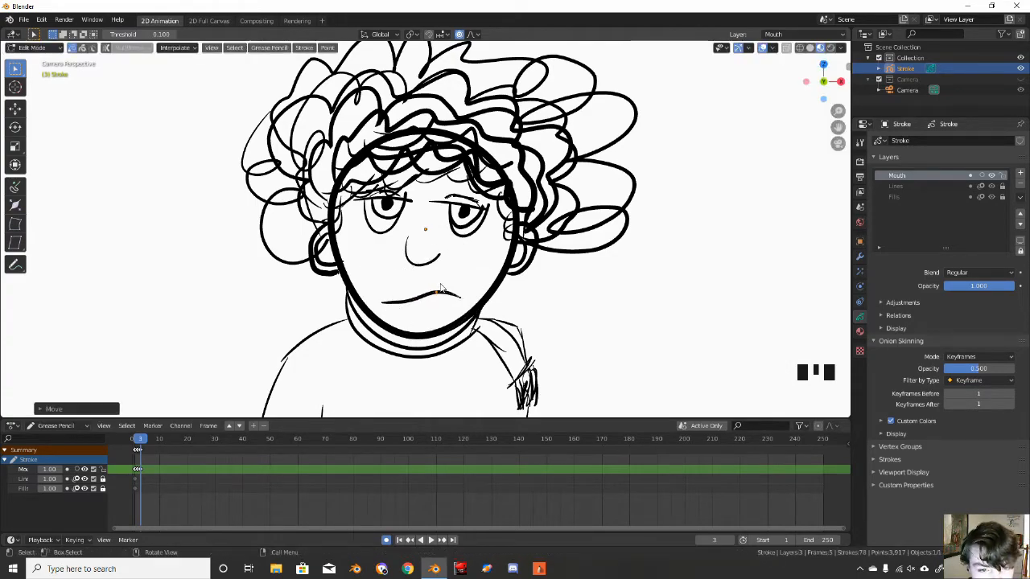
{"action": "left_click", "coordinate": [387, 301]}
{"action": "key", "text": "g"}
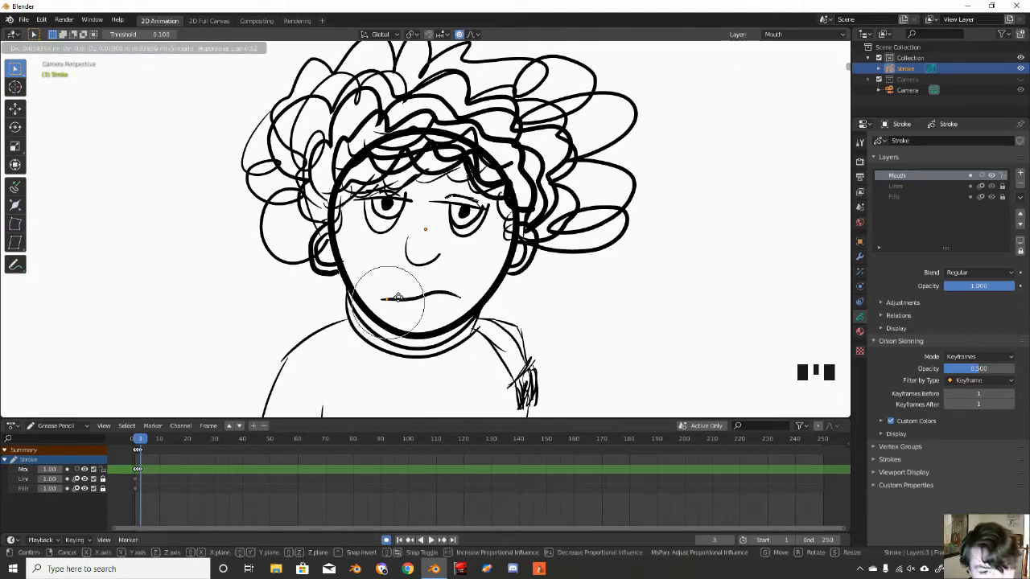
{"action": "left_click", "coordinate": [419, 314]}
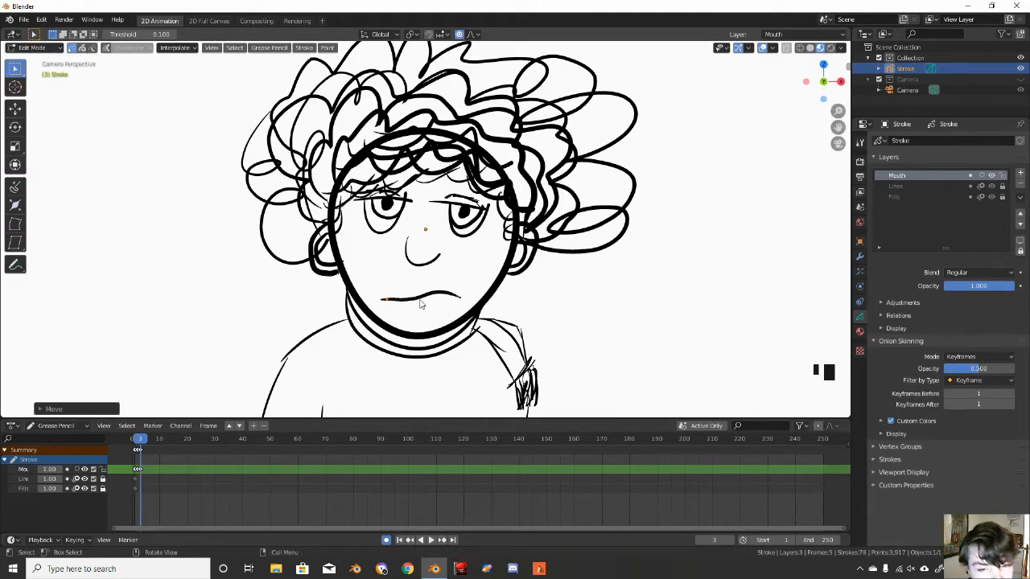
- Circle-select the points in the middle of the mouth stroke and duplicate them to a spot just above the mouth
{"action": "left_click", "coordinate": [420, 298]}
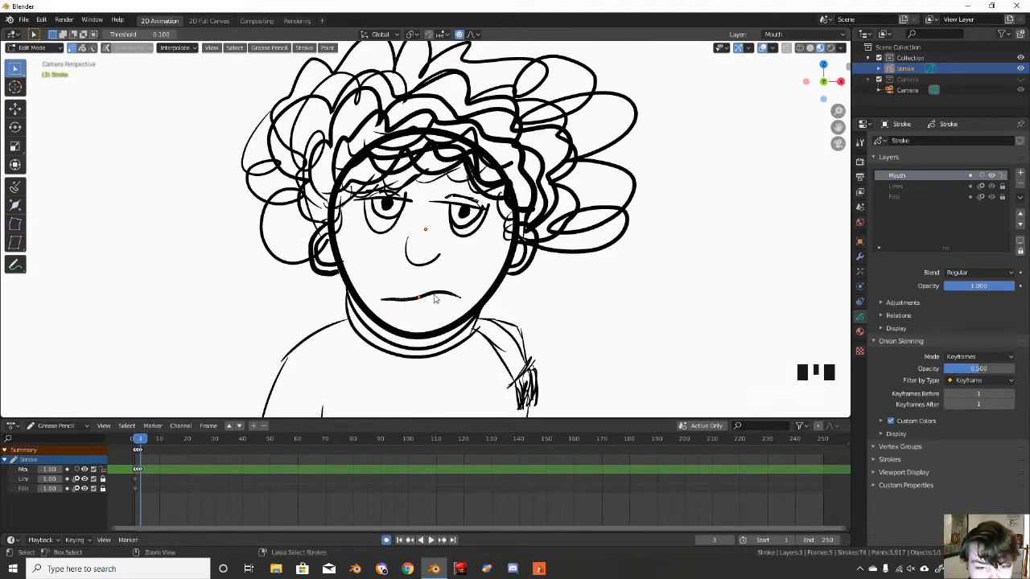
{"action": "scroll", "coordinate": [432, 297], "scroll_direction": "up", "scroll_amount": 4}
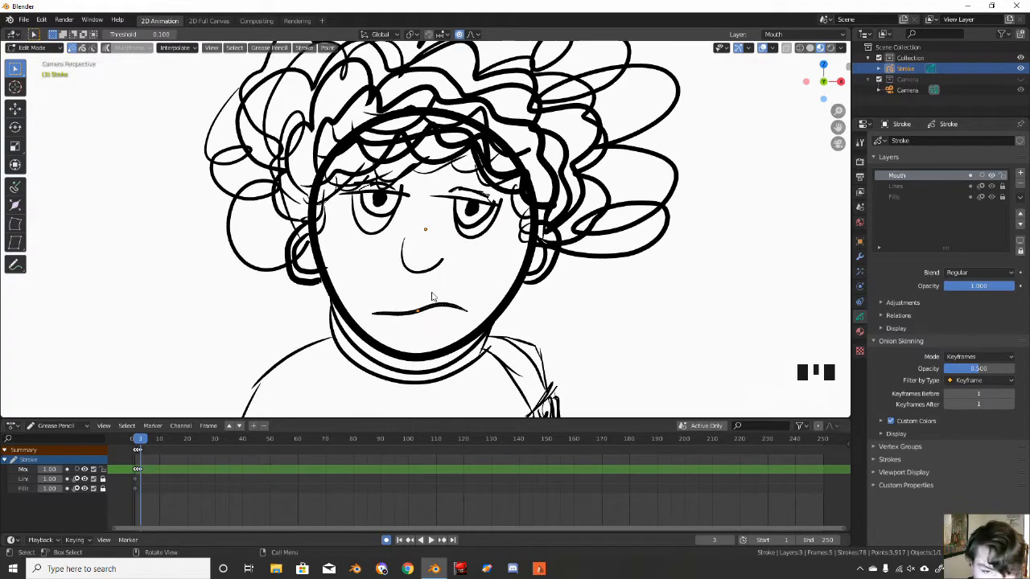
{"action": "middle_click_drag", "start_coordinate": [432, 297], "coordinate": [431, 268], "text": "shift"}
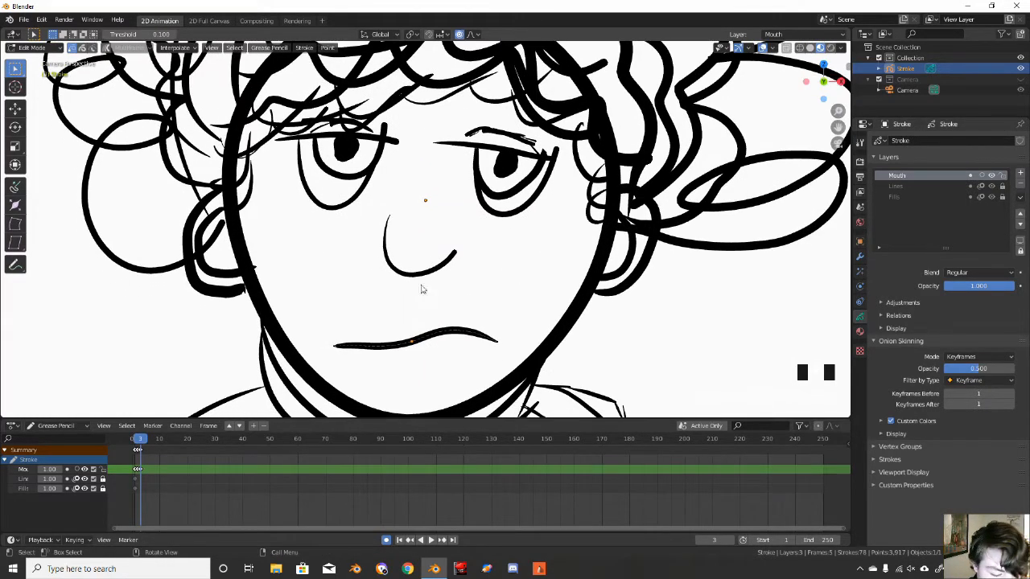
{"action": "key", "text": "c"}
{"action": "left_click_drag", "start_coordinate": [418, 325], "coordinate": [427, 335]}
{"action": "right_click", "coordinate": [427, 336]}
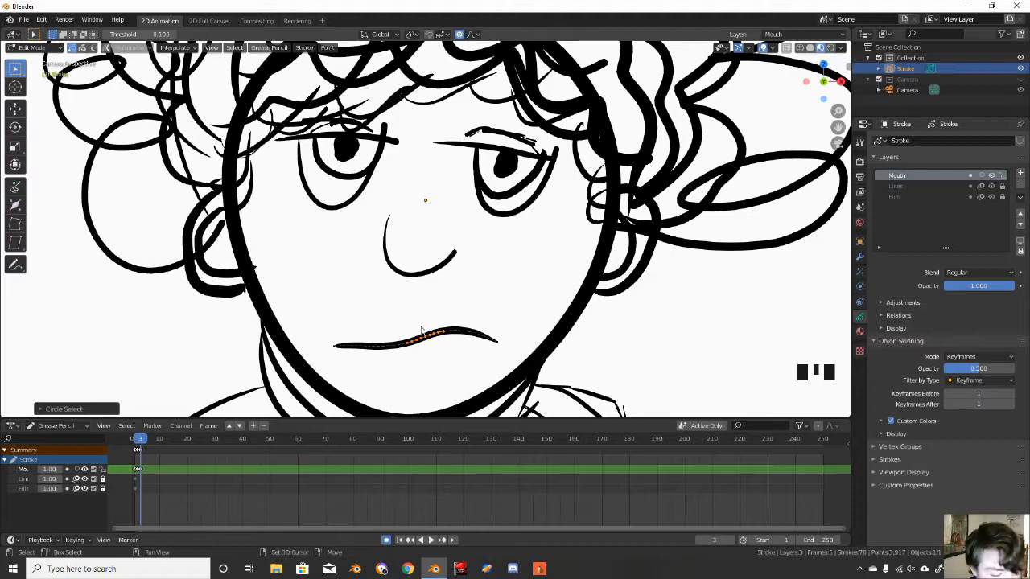
{"action": "key", "text": "shift+d"}
{"action": "left_click", "coordinate": [413, 317]}
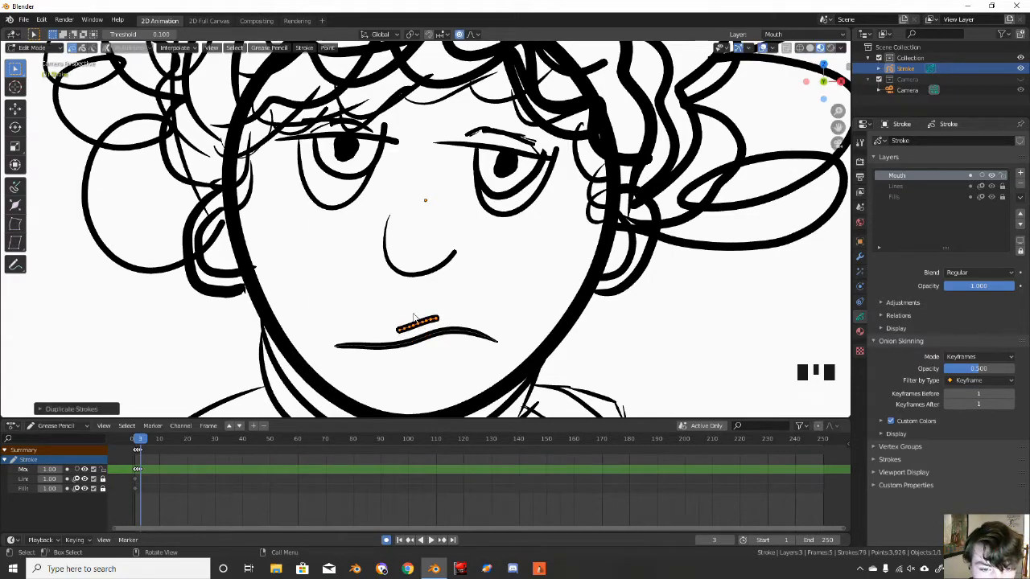
- Thin the duplicated short stroke with Shrink/Fatten and nudge it slightly with proportional editing off
{"action": "key", "text": "c"}
{"action": "right_click", "coordinate": [457, 271]}
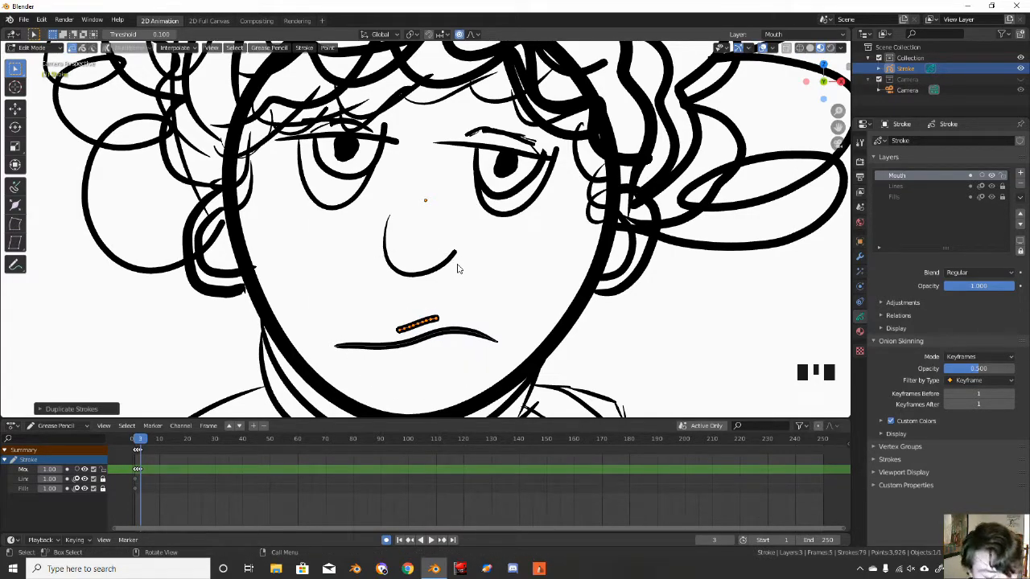
{"action": "key", "text": "alt+s"}
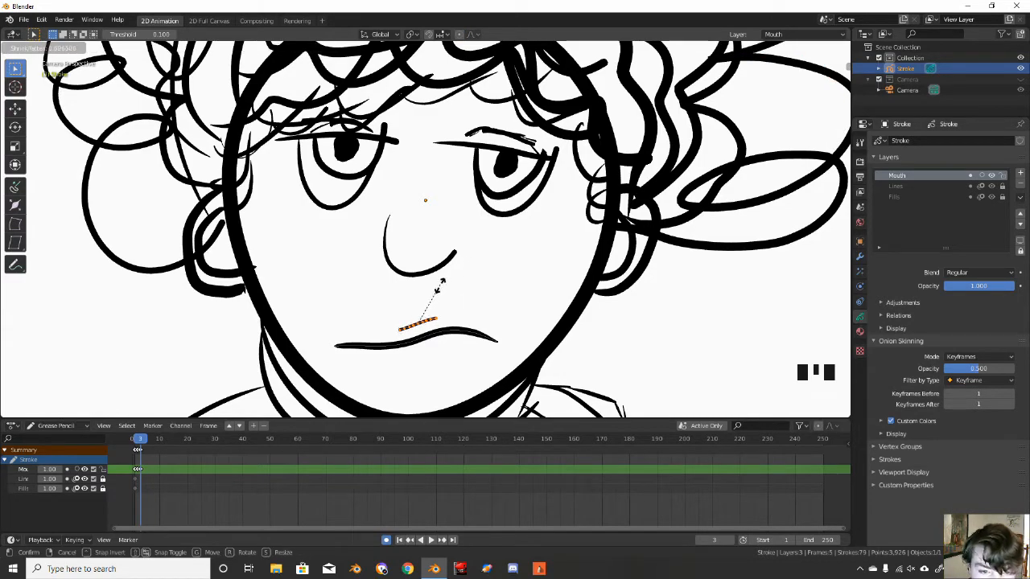
{"action": "left_click", "coordinate": [455, 268]}
{"action": "key", "text": "g"}
{"action": "left_click", "coordinate": [435, 287]}
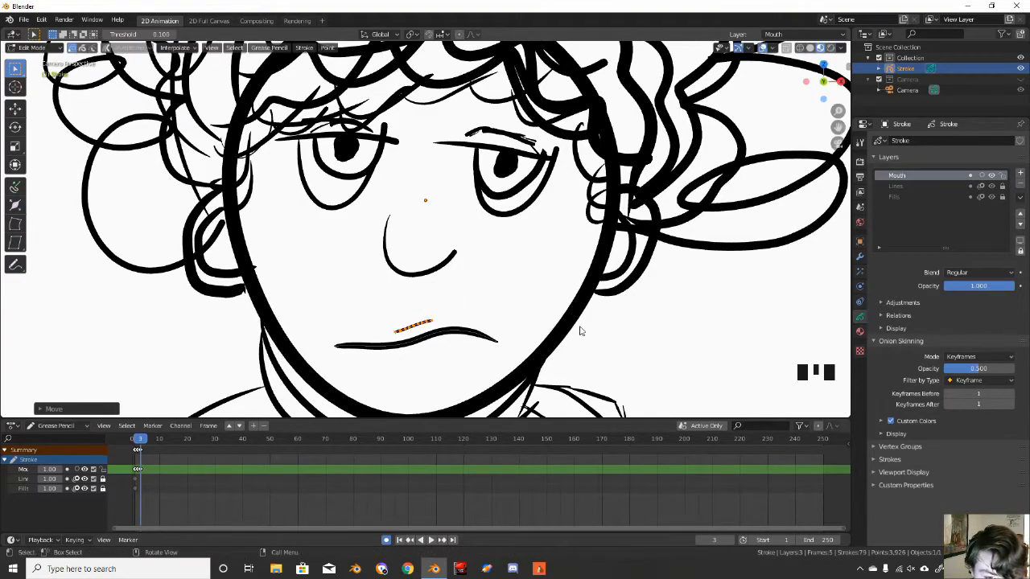
- Move the thin short stroke from above the mouth to just below it as a lower-lip line
{"action": "left_click", "coordinate": [581, 326]}
{"action": "scroll", "coordinate": [508, 278], "scroll_direction": "down", "scroll_amount": 1}
{"action": "scroll", "coordinate": [509, 275], "scroll_direction": "down", "scroll_amount": 3}
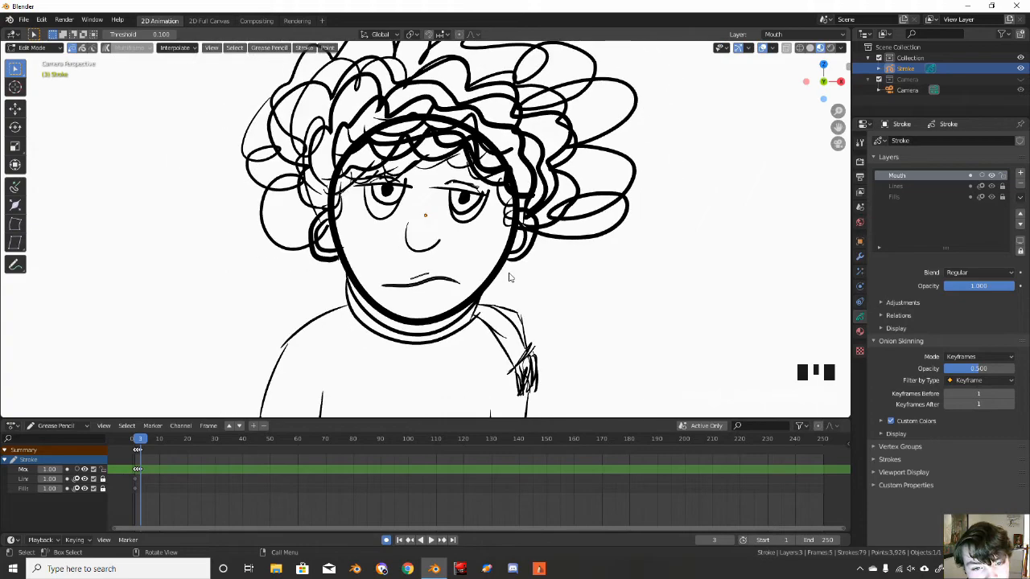
{"action": "middle_click_drag", "start_coordinate": [489, 264], "coordinate": [493, 284], "text": "shift"}
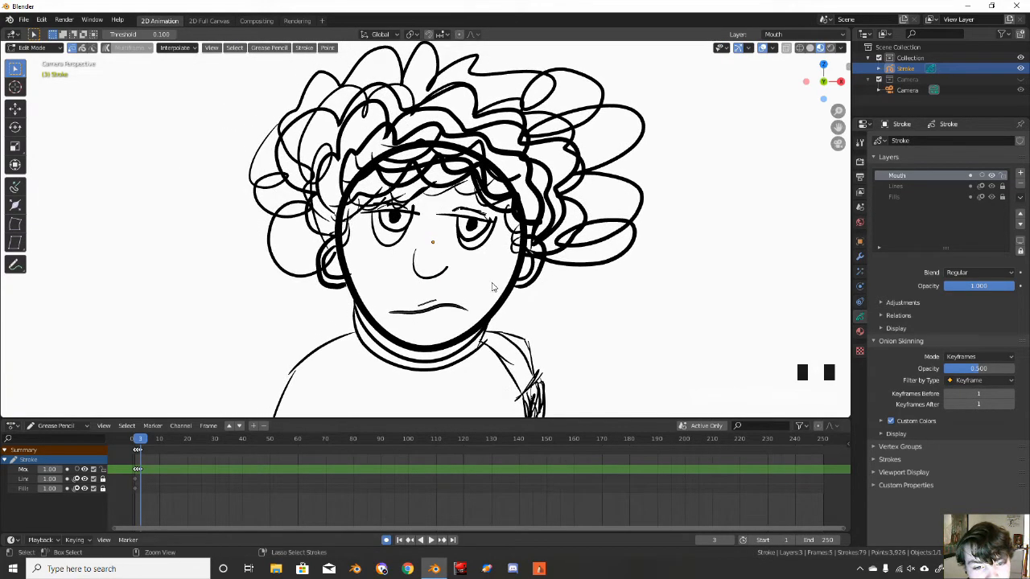
{"action": "scroll", "coordinate": [488, 283], "scroll_direction": "up", "scroll_amount": 1}
{"action": "scroll", "coordinate": [488, 283], "scroll_direction": "down", "scroll_amount": 2}
{"action": "middle_click_drag", "start_coordinate": [488, 284], "coordinate": [487, 257], "text": "shift"}
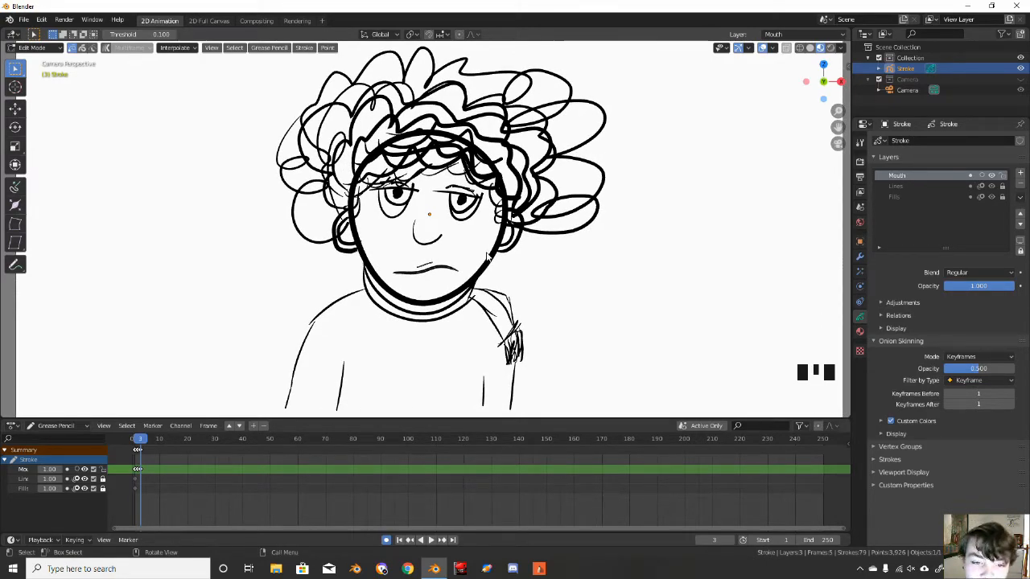
{"action": "scroll", "coordinate": [449, 217], "scroll_direction": "up", "scroll_amount": 4}
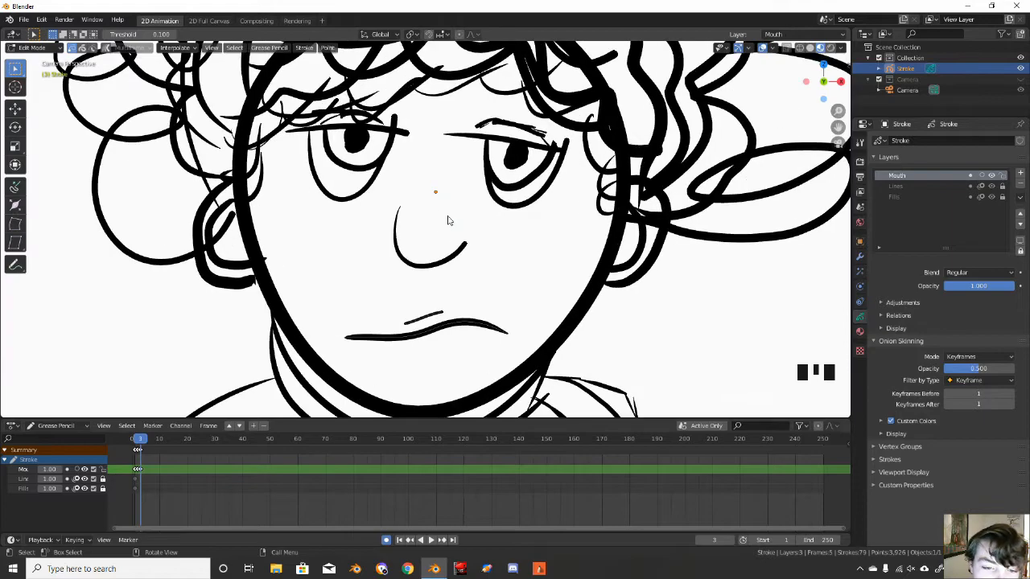
{"action": "left_click", "coordinate": [440, 314]}
{"action": "left_click_drag", "start_coordinate": [441, 314], "coordinate": [440, 342]}
- Reshape the left part of the lower-lip line by moving its end point and the neighbouring points individually
{"action": "left_click", "coordinate": [404, 349]}
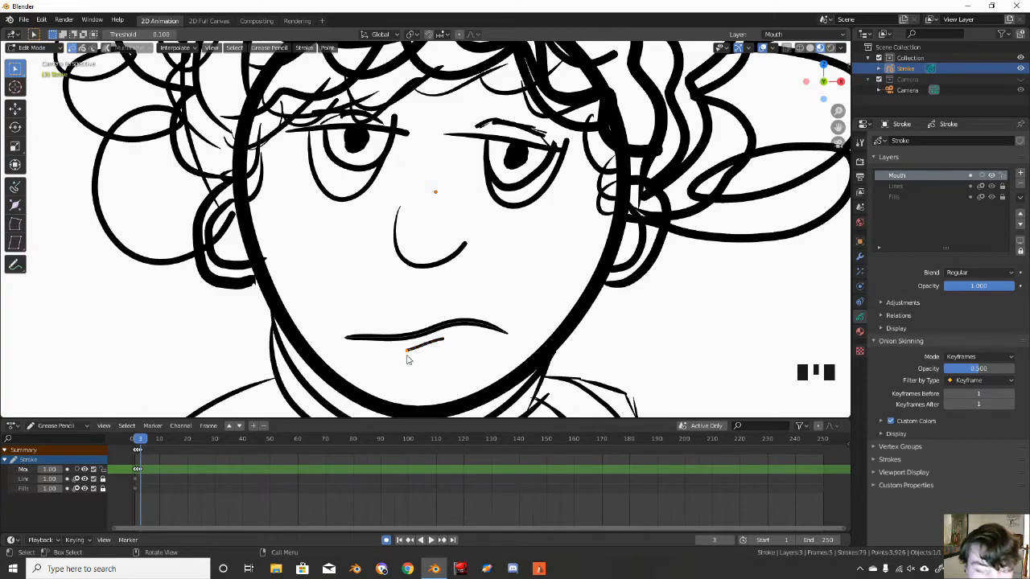
{"action": "key", "text": "g"}
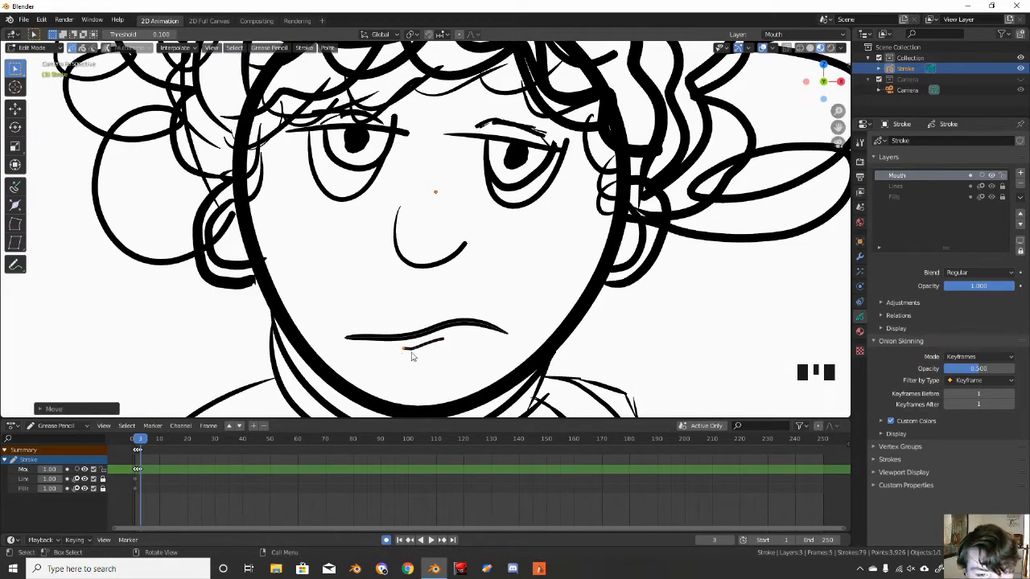
{"action": "left_click", "coordinate": [408, 350]}
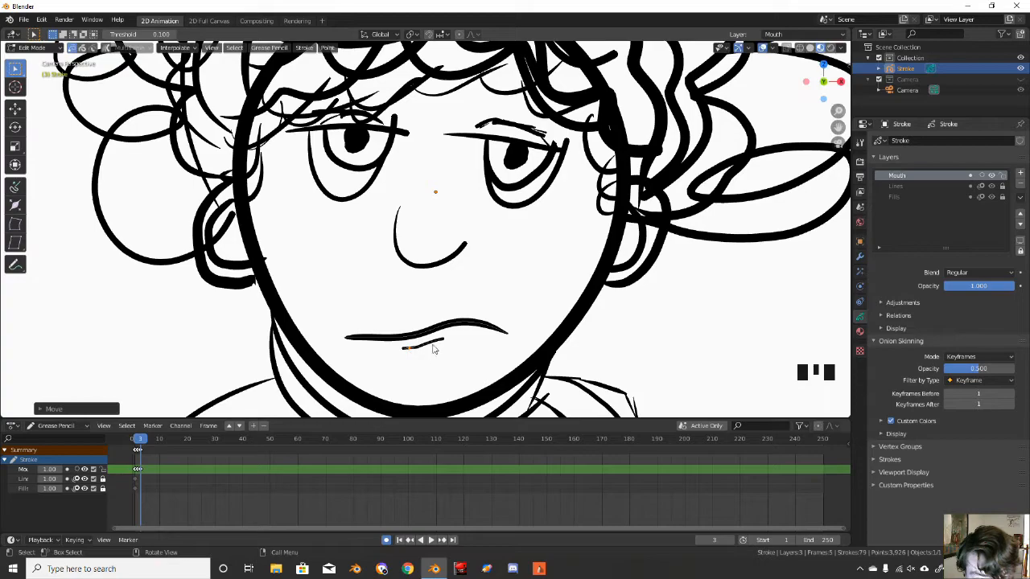
{"action": "left_click", "coordinate": [416, 348]}
{"action": "key", "text": "g"}
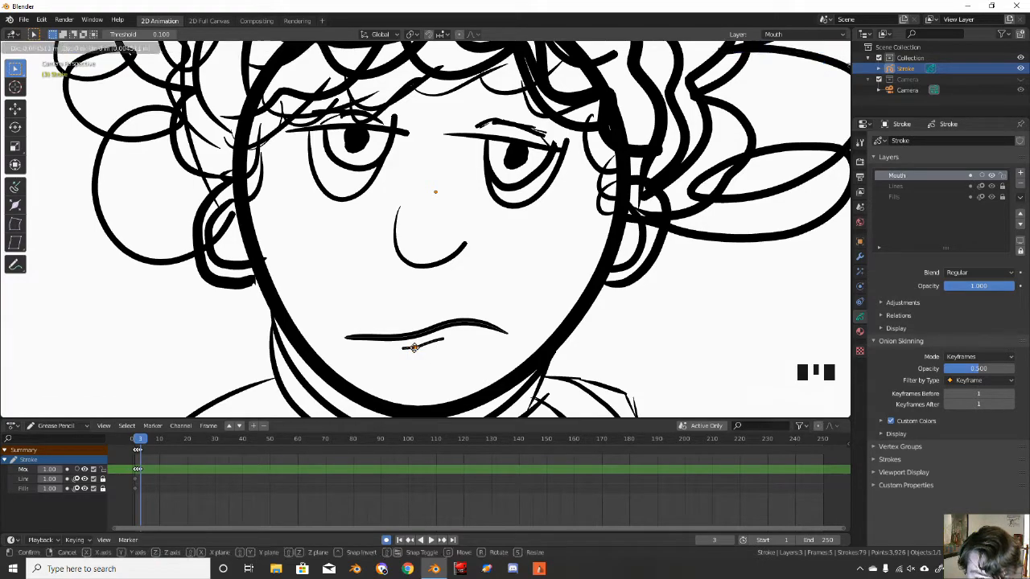
{"action": "left_click", "coordinate": [417, 348]}
- Curve the right part of the lower-lip line upward by moving its end point and the point beside it
{"action": "left_click", "coordinate": [442, 340]}
{"action": "key", "text": "g"}
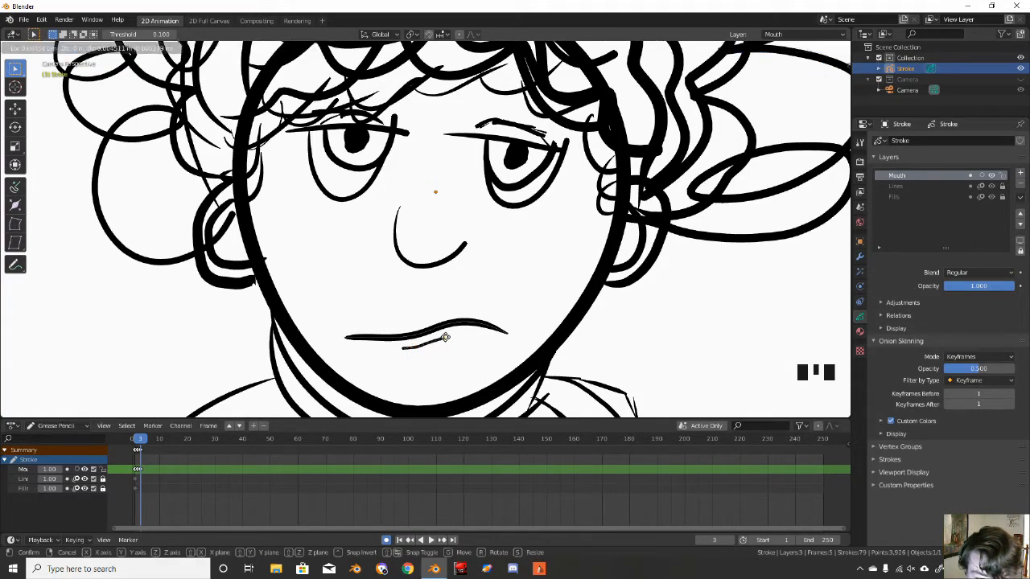
{"action": "left_click", "coordinate": [448, 334]}
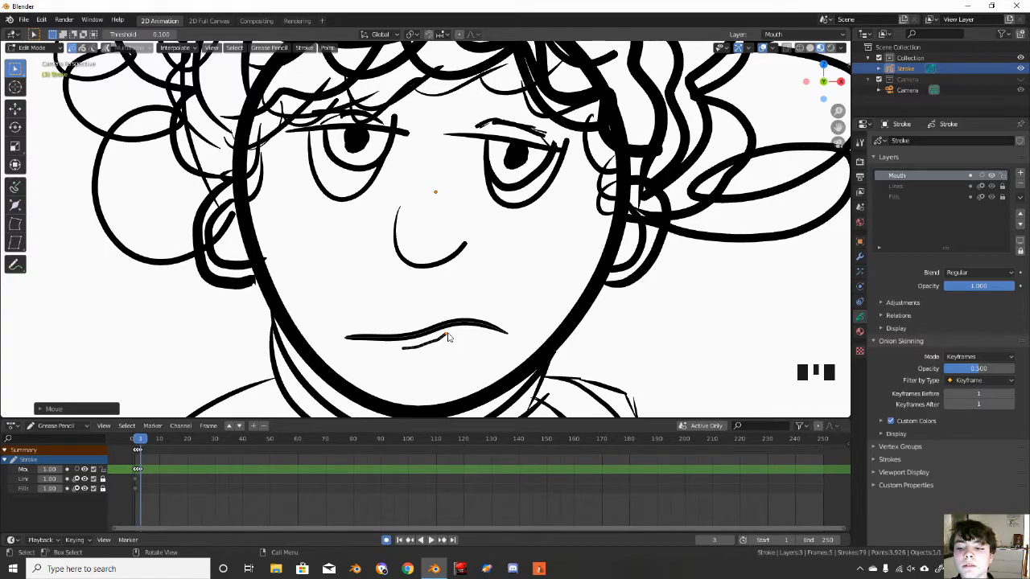
{"action": "left_click", "coordinate": [440, 340]}
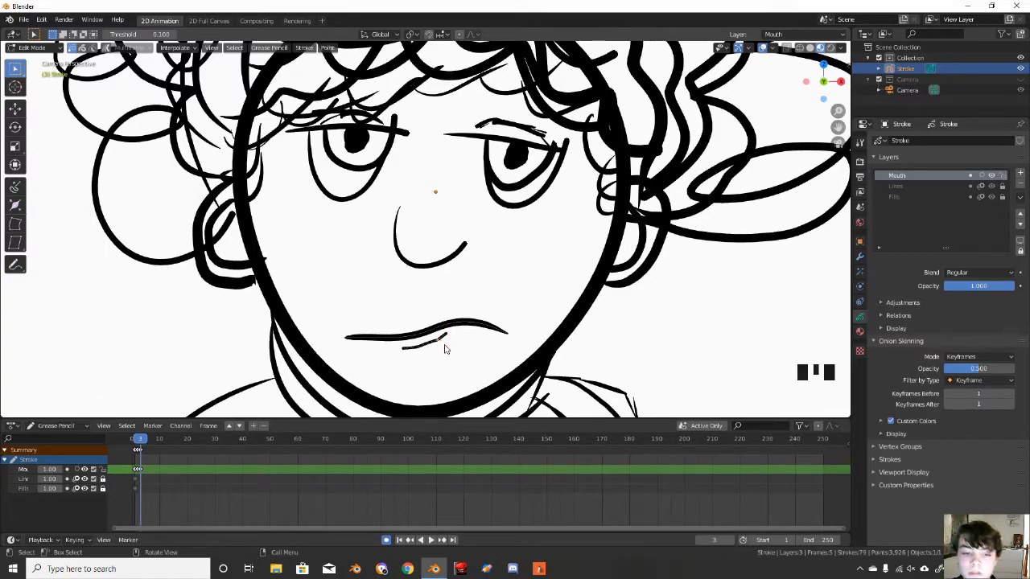
{"action": "key", "text": "g"}
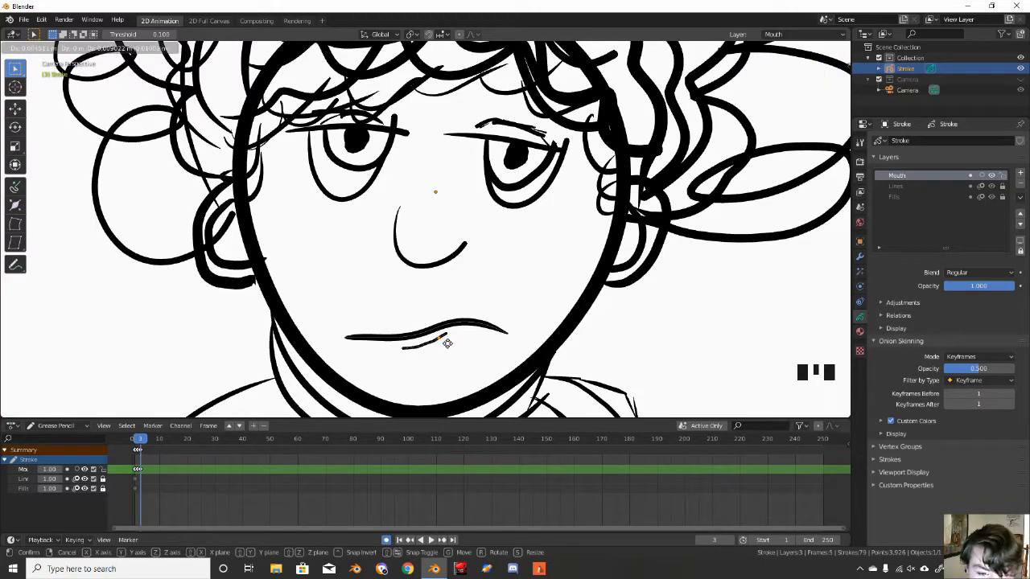
{"action": "left_click", "coordinate": [448, 343]}
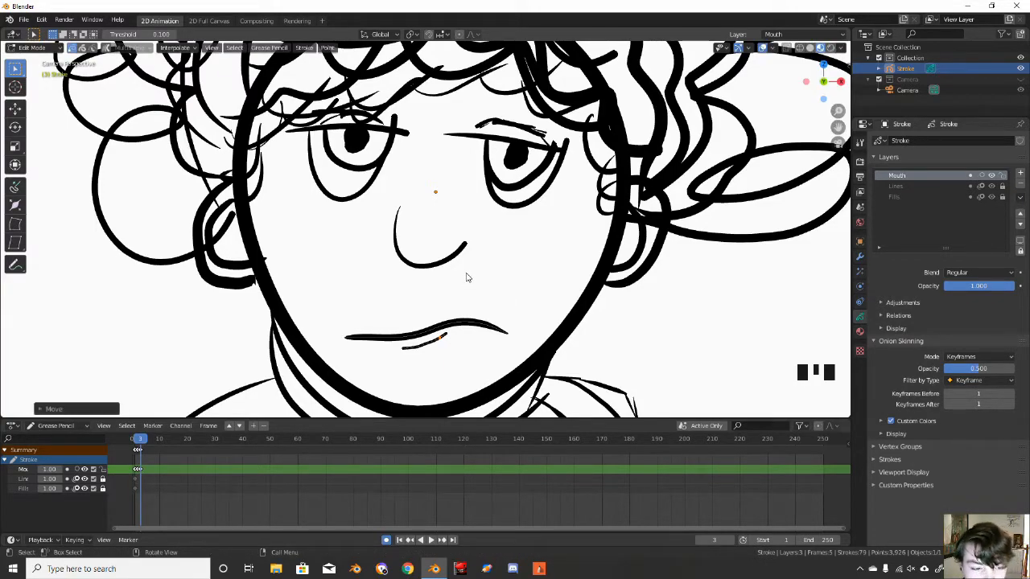
- Deselect the lip points and step between frames 1 and 3 to compare the mouth expressions
{"action": "scroll", "coordinate": [466, 278], "scroll_direction": "down", "scroll_amount": 1}
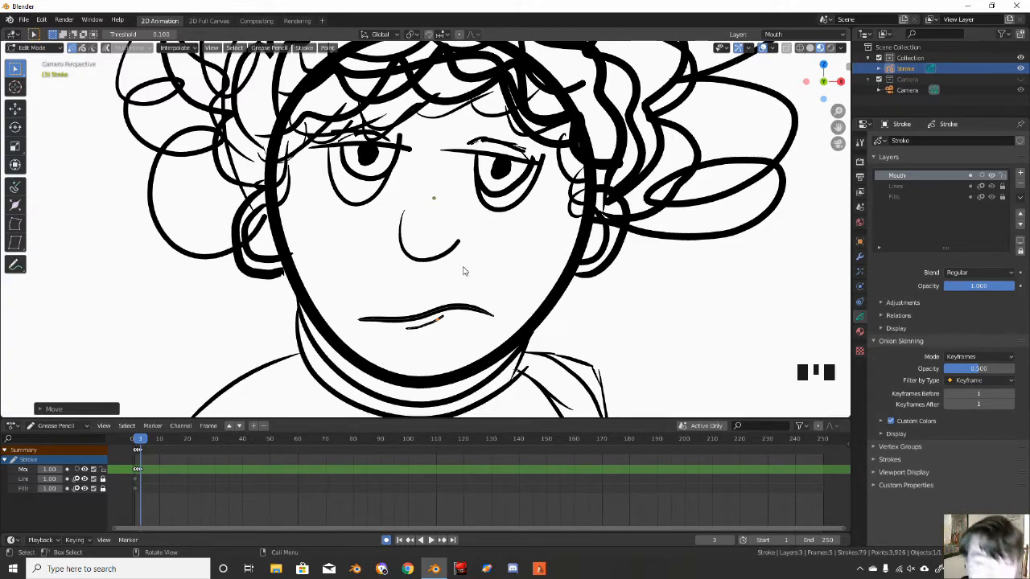
{"action": "scroll", "coordinate": [462, 271], "scroll_direction": "up", "scroll_amount": 1}
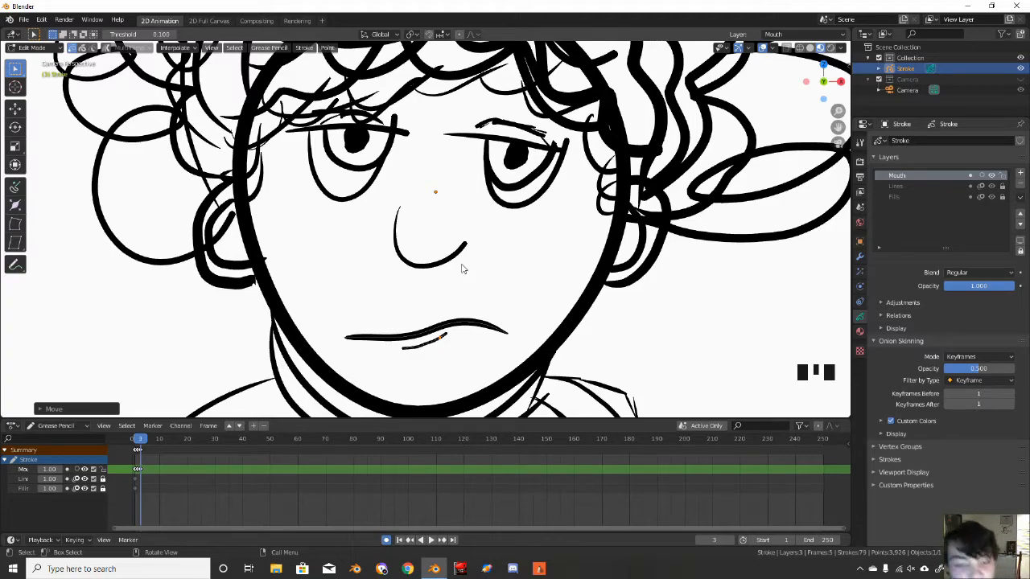
{"action": "left_click", "coordinate": [586, 339]}
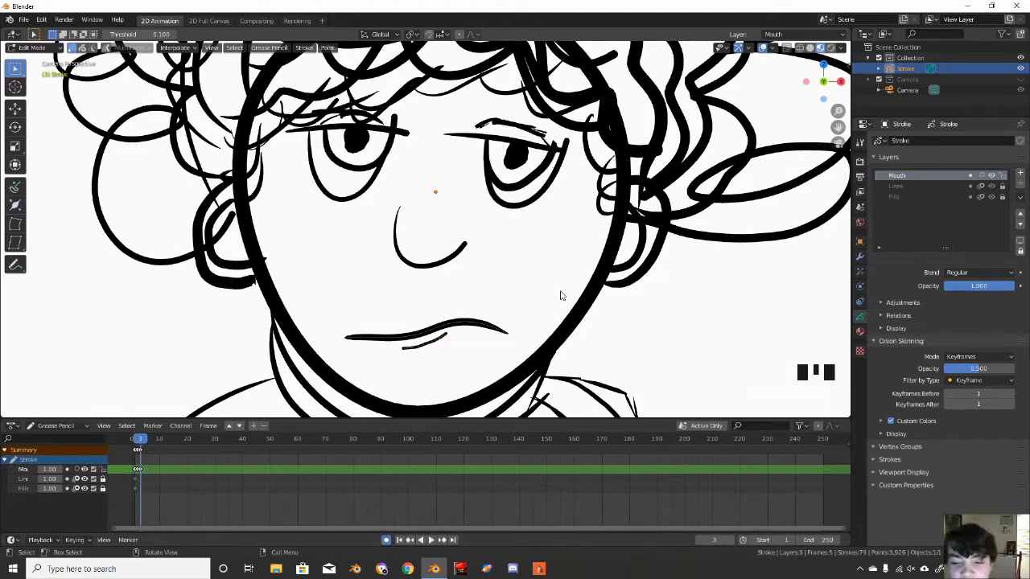
{"action": "scroll", "coordinate": [528, 272], "scroll_direction": "up", "scroll_amount": 1}
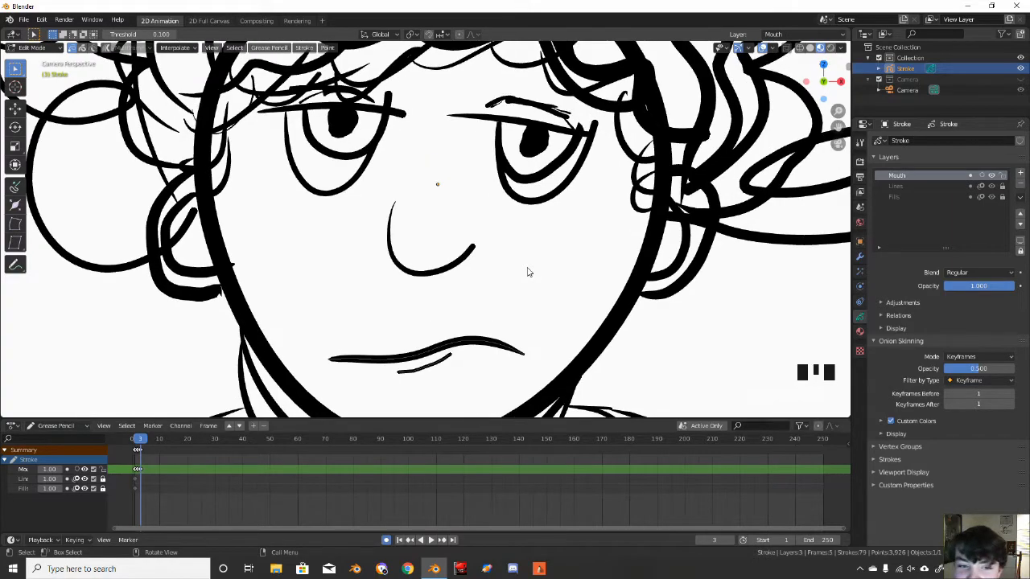
{"action": "key", "text": "Left"}
{"action": "key", "text": "Left"}
{"action": "key", "text": "Left"}
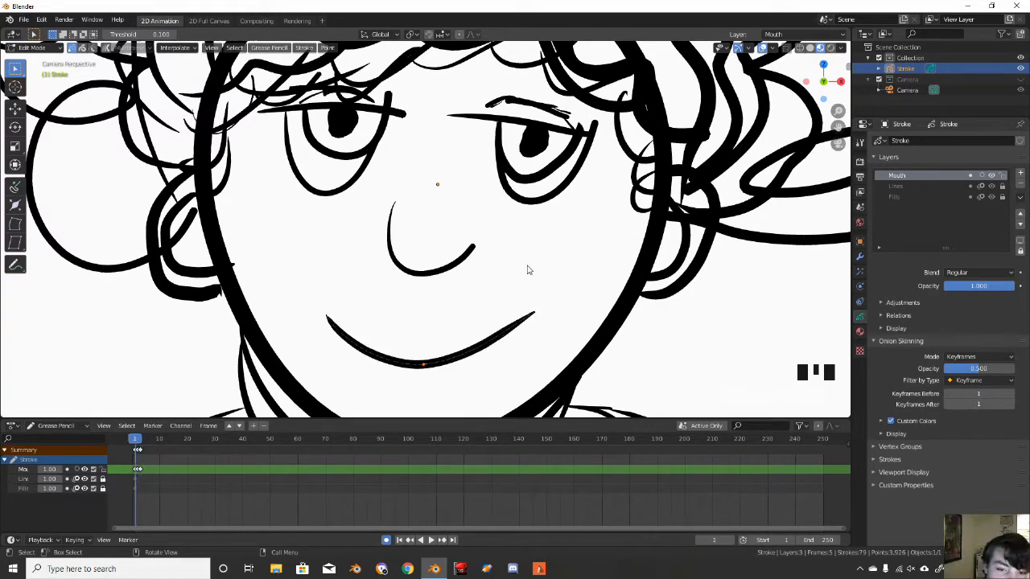
{"action": "key", "text": "Right"}
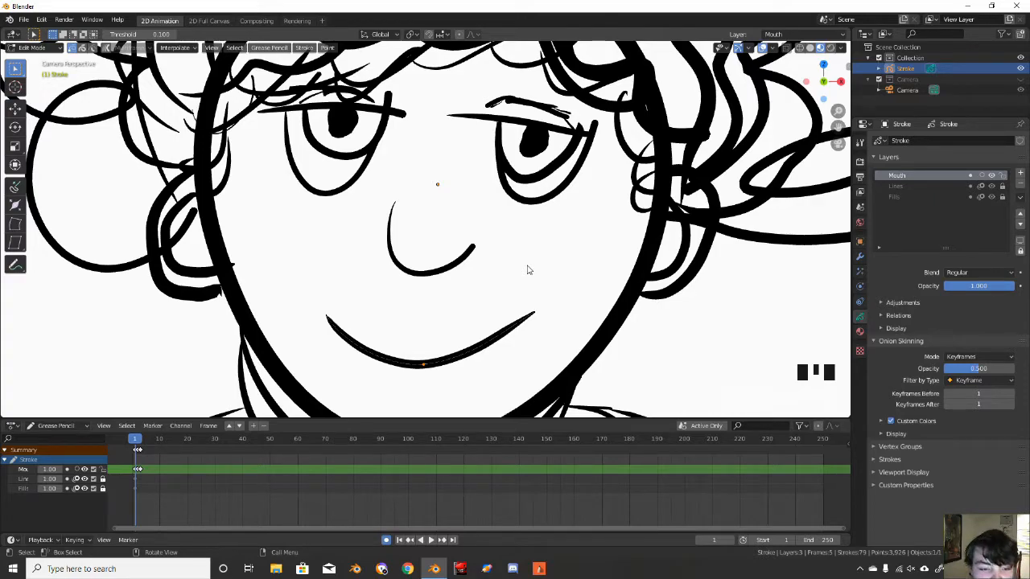
{"action": "key", "text": "Right"}
{"action": "key", "text": "Right"}
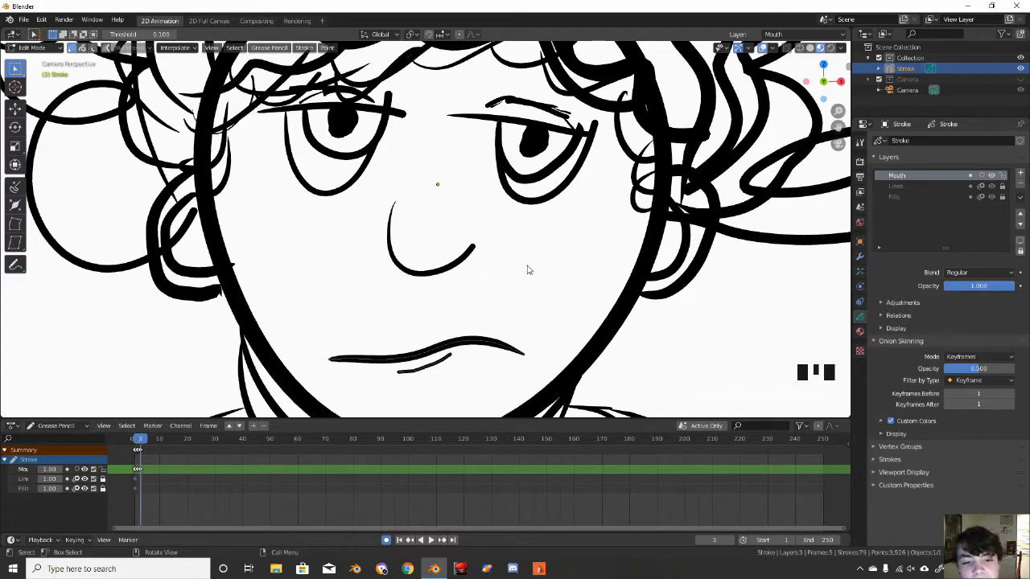
- On frame 4, raise the right corner of the mouth line by moving its end point with proportional editing enabled
{"action": "key", "text": "Right"}
{"action": "scroll", "coordinate": [507, 261], "scroll_direction": "down", "scroll_amount": 4}
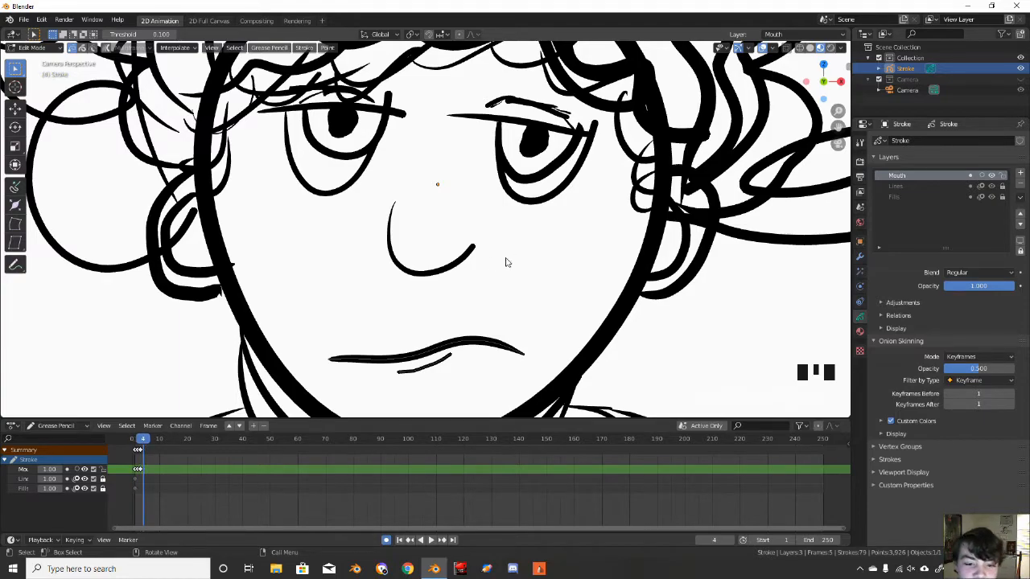
{"action": "scroll", "coordinate": [519, 282], "scroll_direction": "up", "scroll_amount": 2}
{"action": "left_click", "coordinate": [518, 308]}
{"action": "key", "text": "g"}
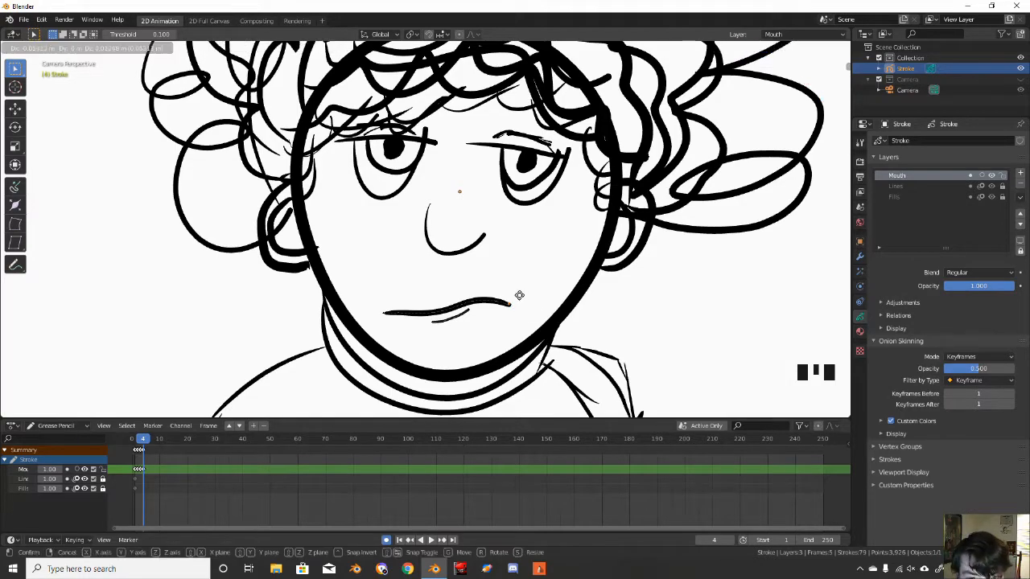
{"action": "right_click", "coordinate": [528, 293]}
{"action": "key", "text": "o"}
{"action": "key", "text": "g"}
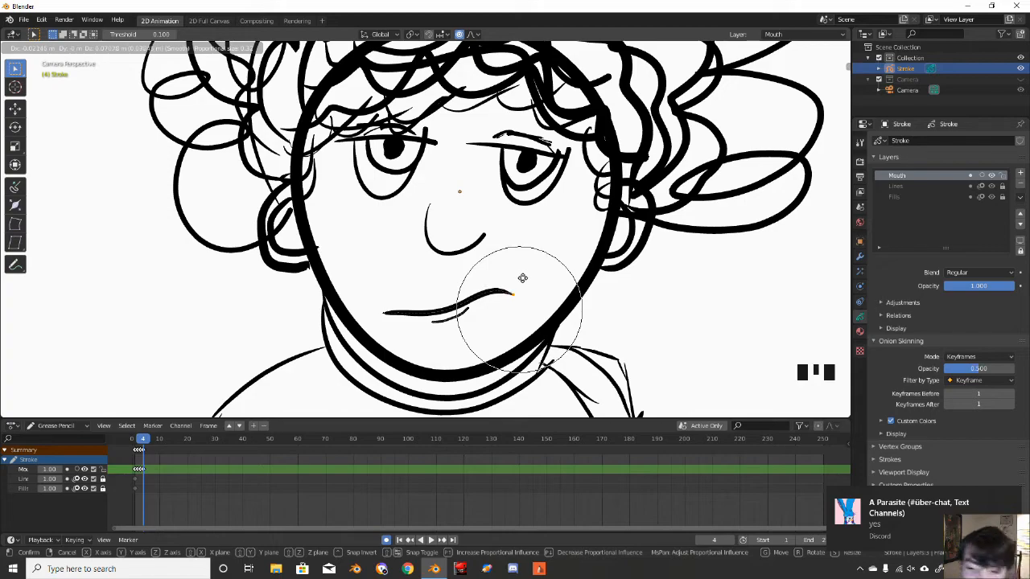
{"action": "left_click", "coordinate": [524, 279]}
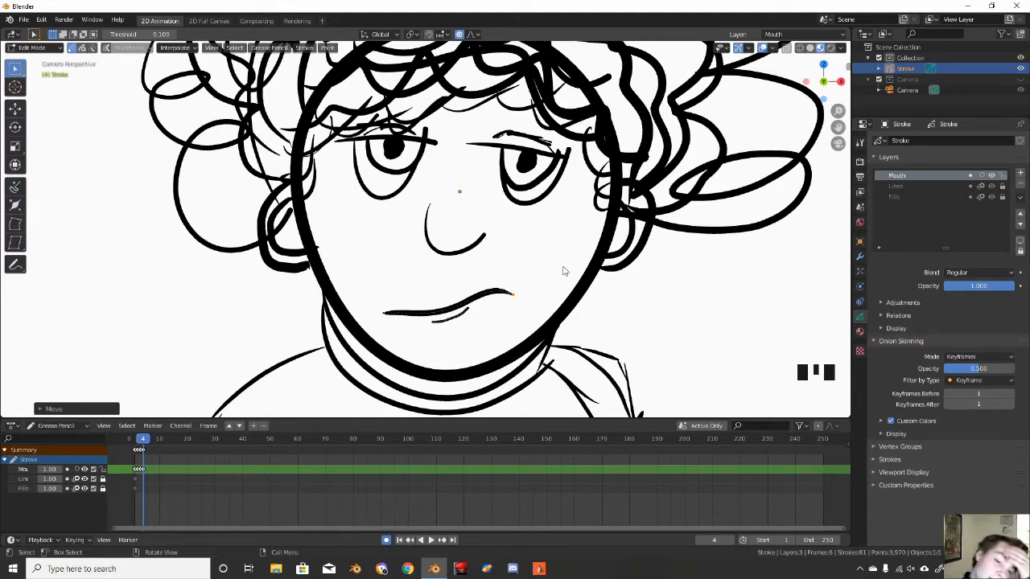
- Step back from frame 4 to frame 1 and forward again to compare the mouth expressions
{"action": "key", "text": "Left"}
{"action": "key", "text": "Left"}
{"action": "key", "text": "Left"}
{"action": "key", "text": "Right"}
{"action": "key", "text": "Right"}
{"action": "key", "text": "Right"}
- On frame 5, pull the mouth line's right end up and outward and lower its middle with proportional editing to form a smirk
{"action": "key", "text": "Right"}
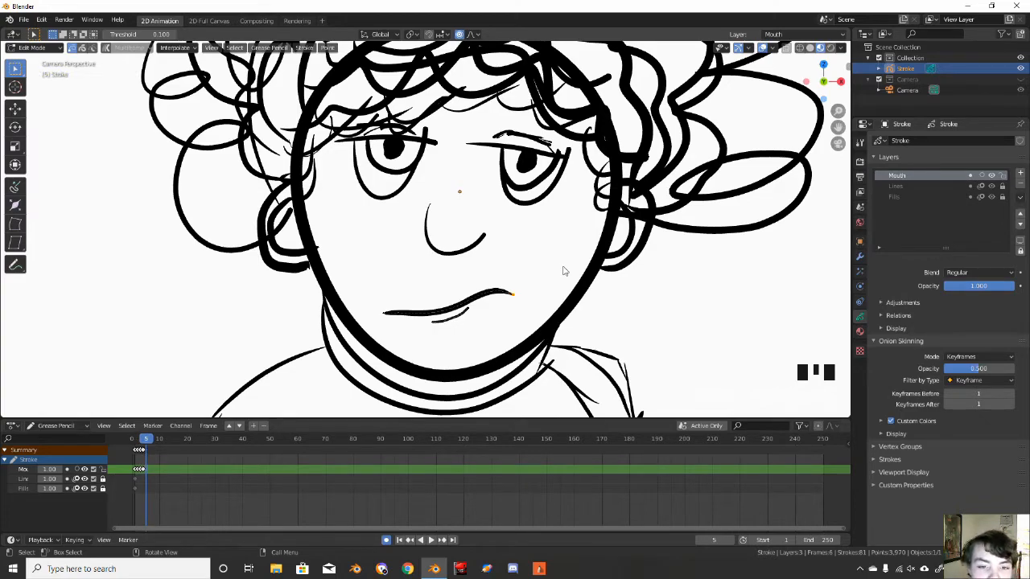
{"action": "key", "text": "g"}
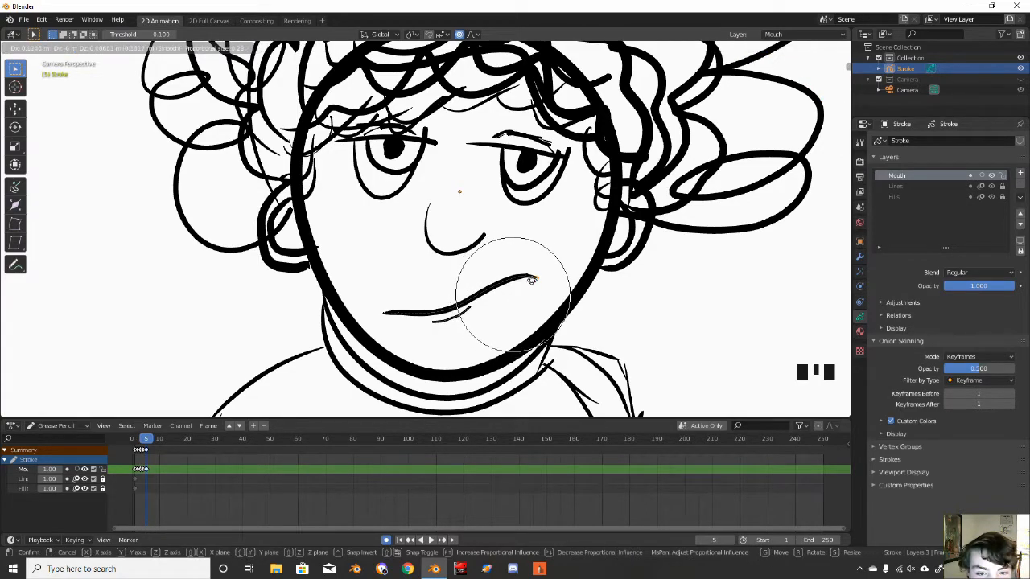
{"action": "left_click", "coordinate": [547, 266]}
{"action": "key", "text": "g"}
{"action": "left_click", "coordinate": [483, 298]}
{"action": "key", "text": "g"}
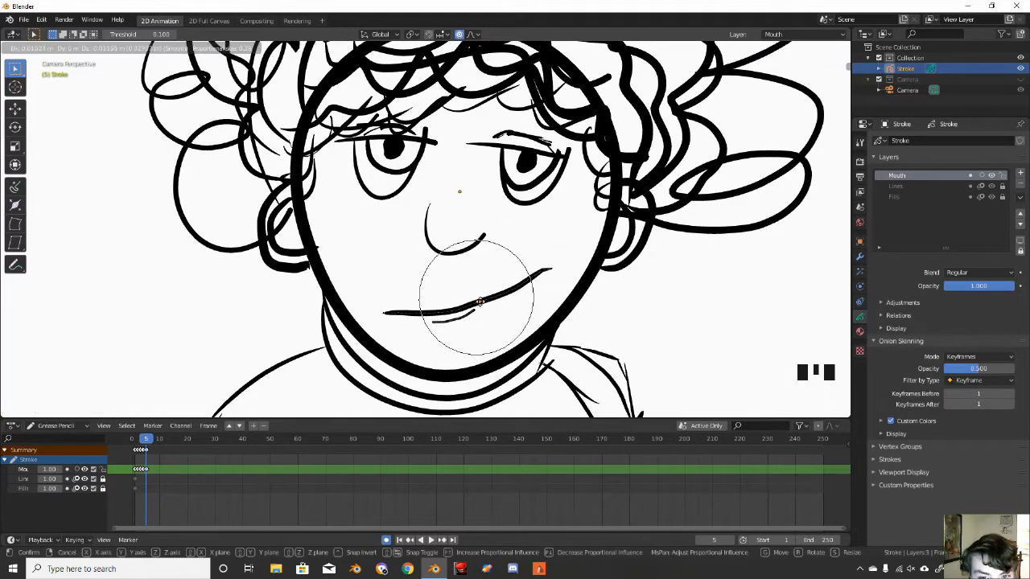
{"action": "left_click", "coordinate": [471, 318]}
- Move the whole lower-lip line to the right under the smirk without proportional editing, rotate it slightly, and deselect it
{"action": "key", "text": "l"}
{"action": "key", "text": "g"}
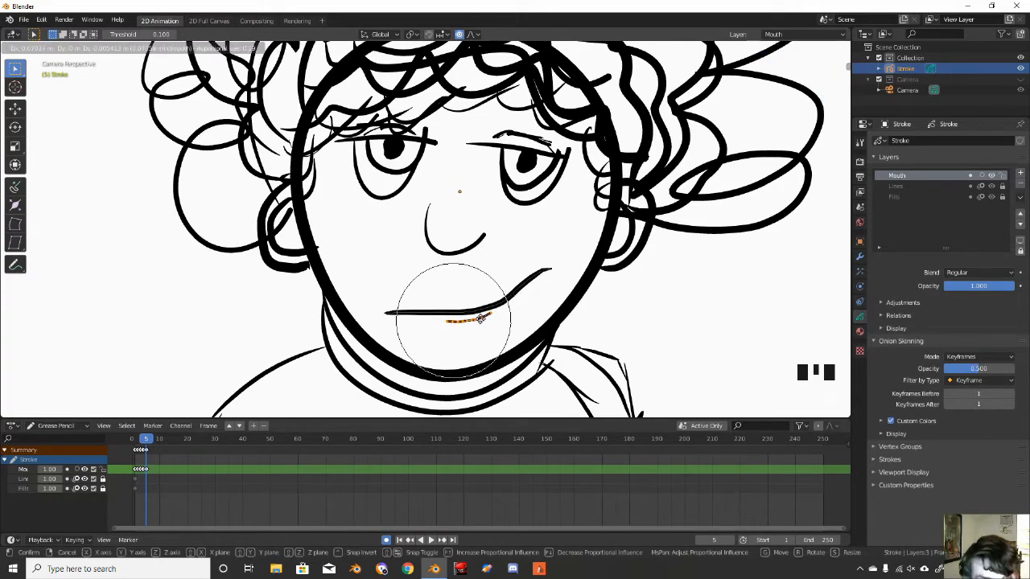
{"action": "key", "text": "Escape"}
{"action": "key", "text": "g"}
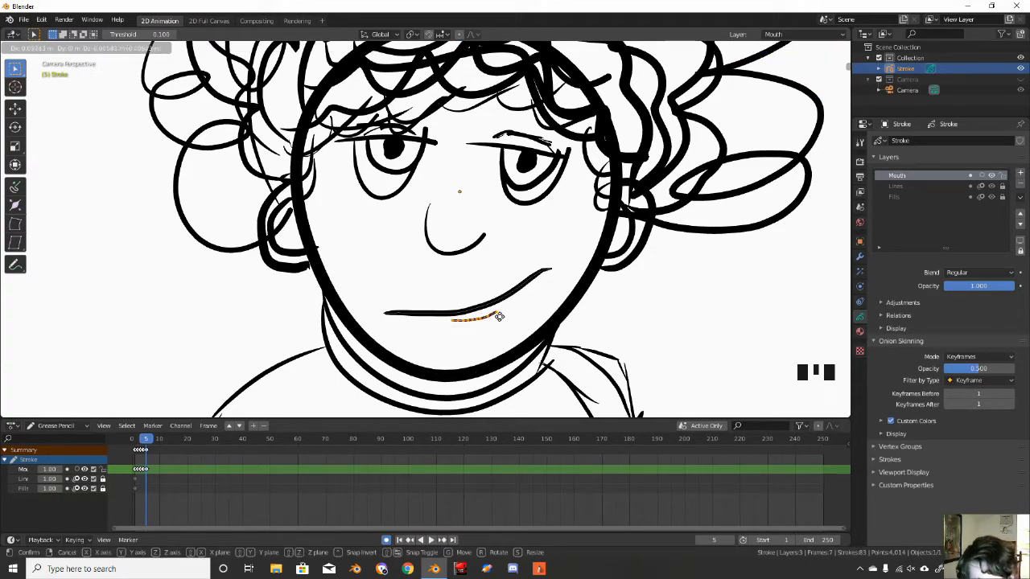
{"action": "left_click", "coordinate": [502, 321]}
{"action": "key", "text": "r"}
{"action": "left_click", "coordinate": [520, 302]}
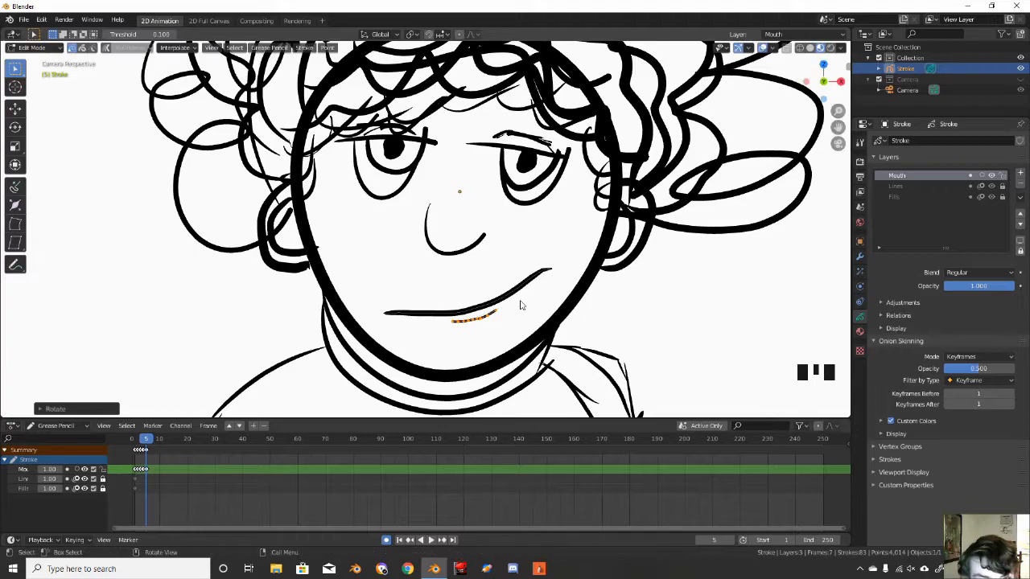
{"action": "key", "text": "alt+a"}
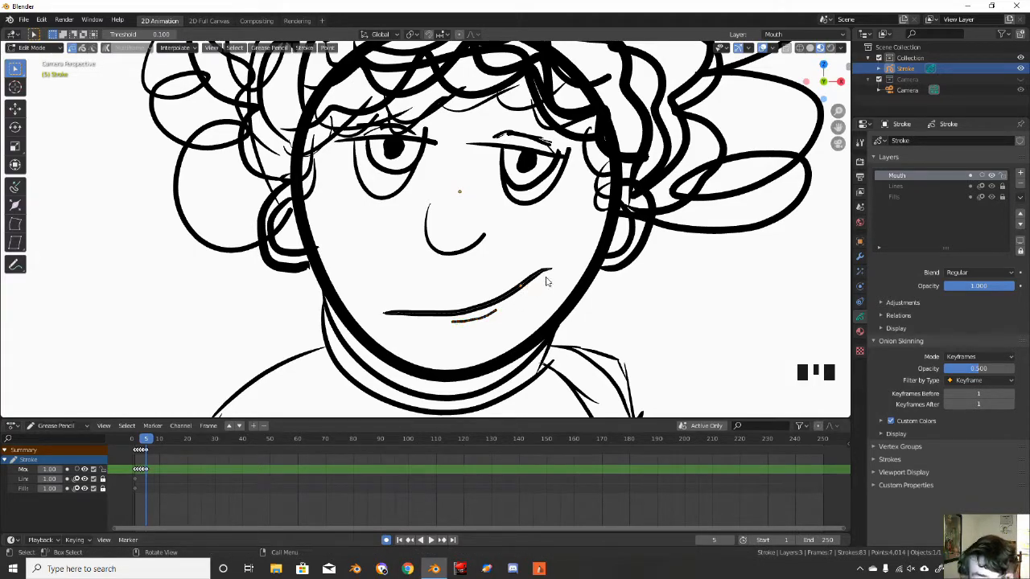
- Pull the mouth line's left end inward and adjust its height with proportional editing to shorten the smirk
{"action": "left_click", "coordinate": [394, 313]}
{"action": "key", "text": "o"}
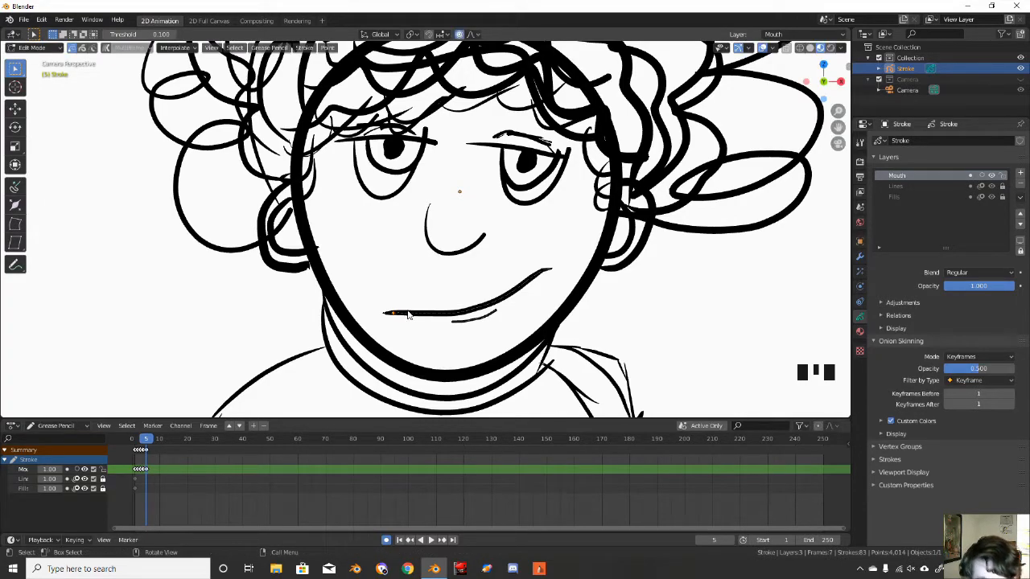
{"action": "key", "text": "g"}
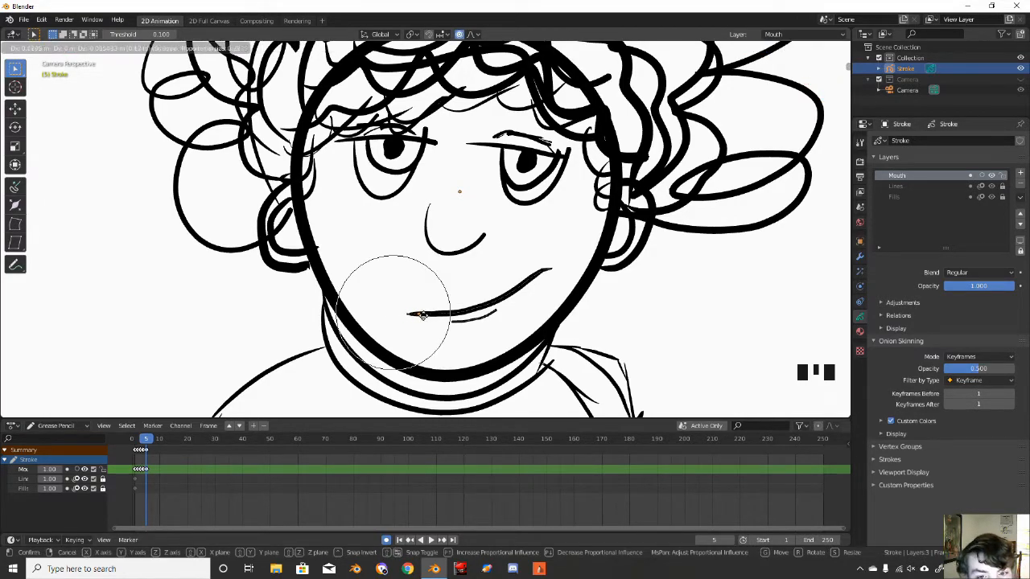
{"action": "left_click", "coordinate": [425, 317]}
{"action": "key", "text": "g"}
{"action": "left_click", "coordinate": [431, 325]}
- Try to split the mouth line at the point near its right end and undo the attempt
{"action": "left_click", "coordinate": [545, 271]}
{"action": "key", "text": "g"}
{"action": "left_click", "coordinate": [544, 270]}
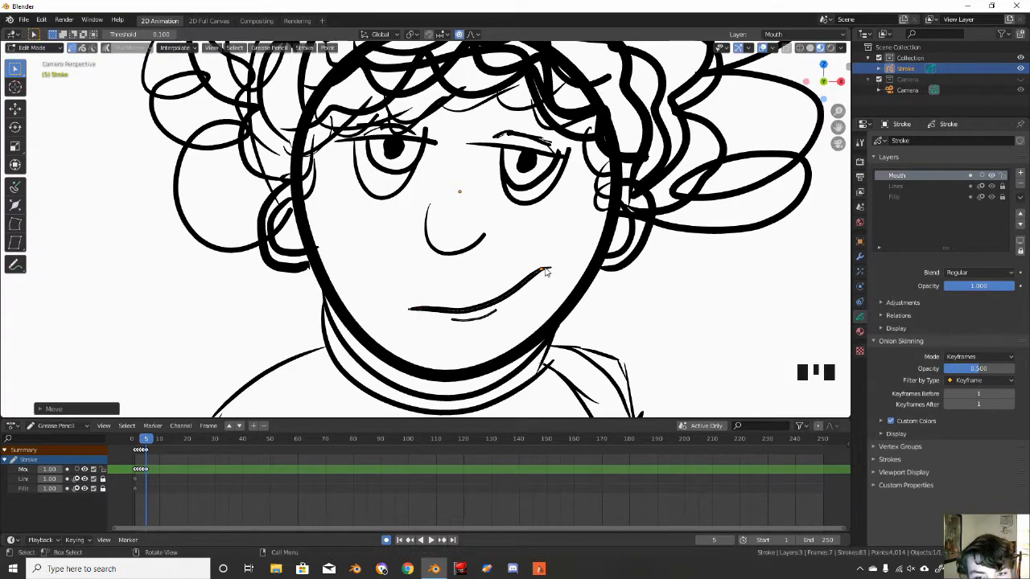
{"action": "key", "text": "v"}
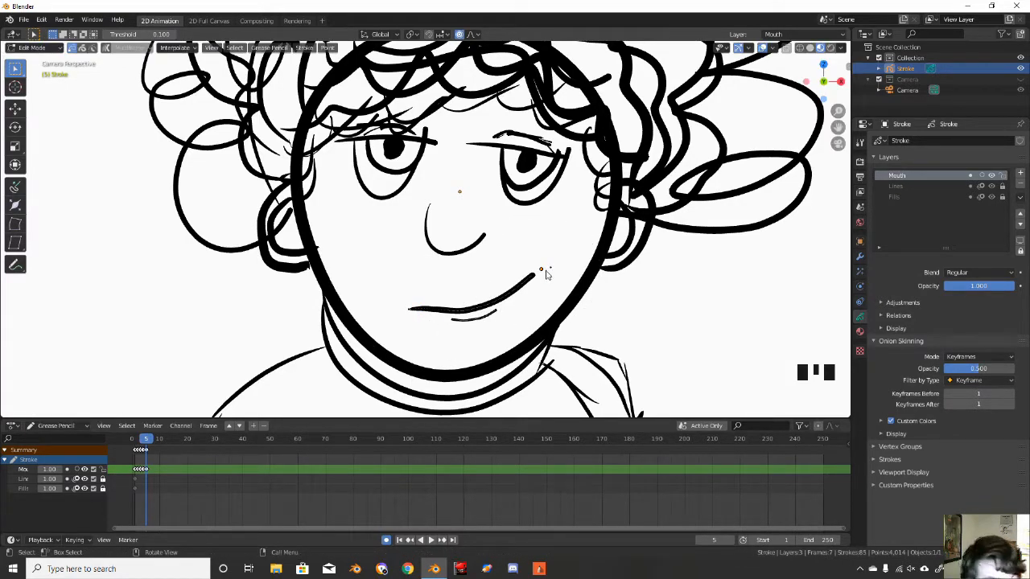
{"action": "key", "text": "alt+h"}
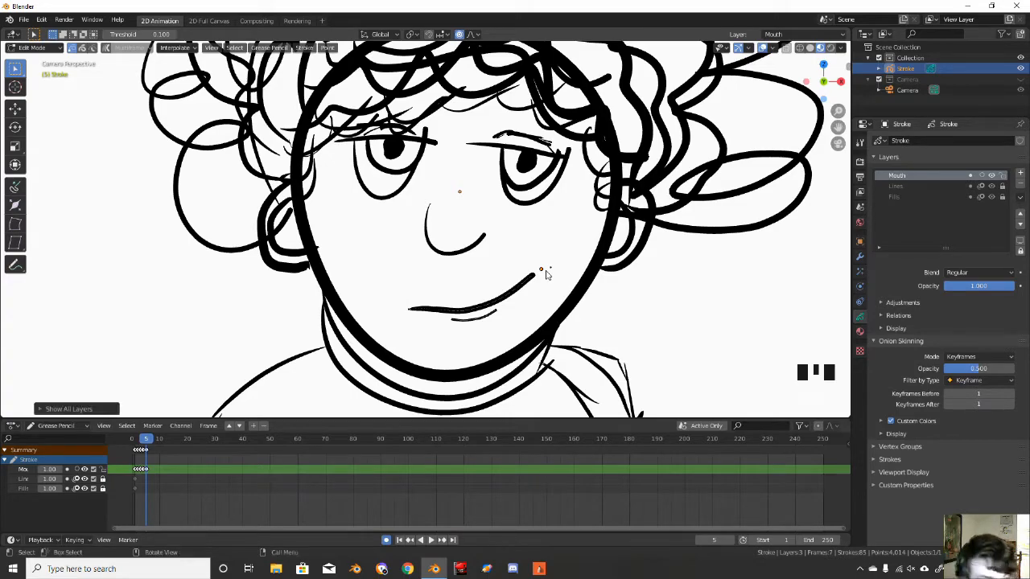
{"action": "key", "text": "ctrl+z"}
{"action": "key", "text": "ctrl+z"}
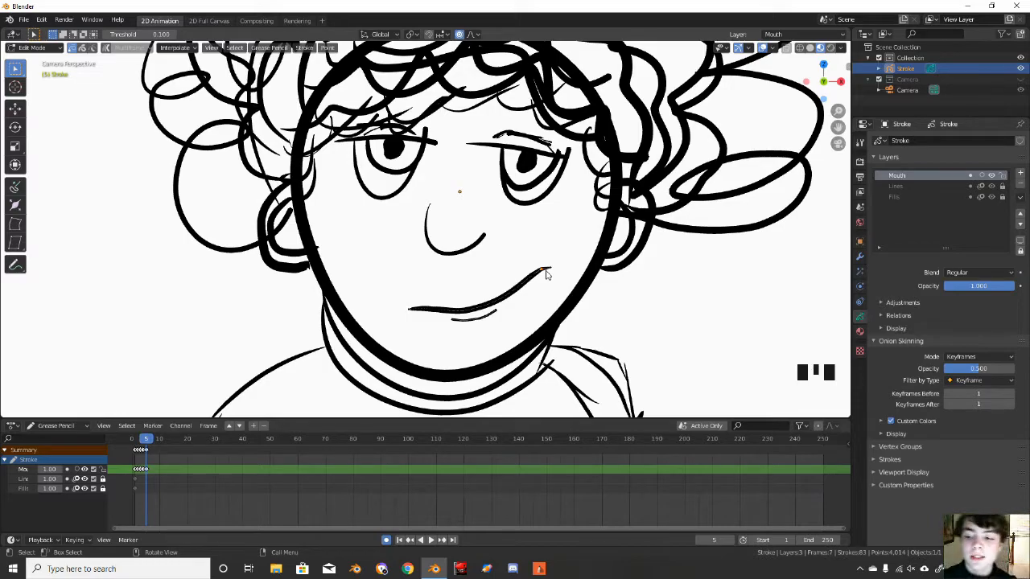
- Circle-select the points at the mouth line's right end and place a duplicate of them just above that corner
{"action": "key", "text": "c"}
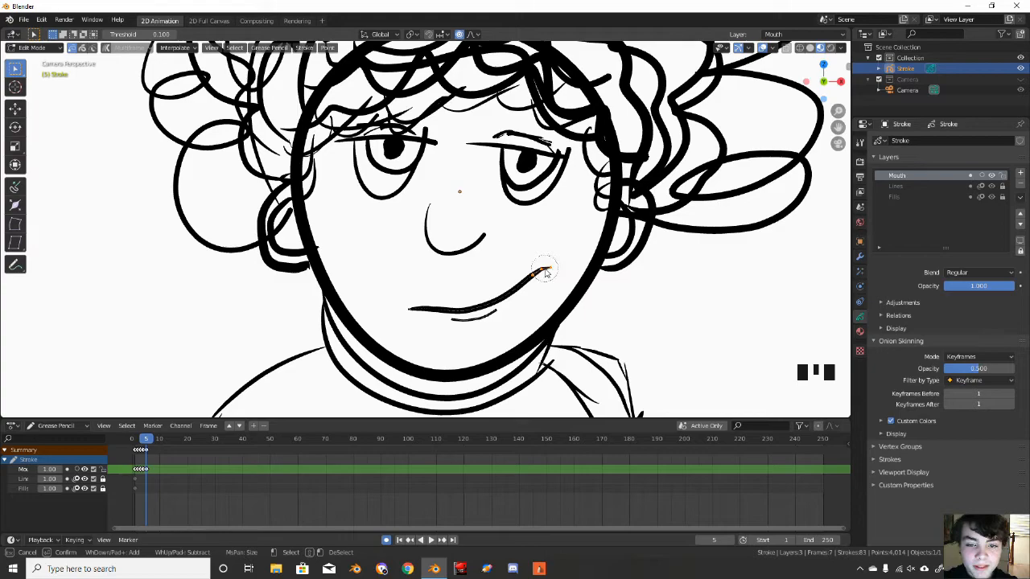
{"action": "right_click", "coordinate": [548, 254]}
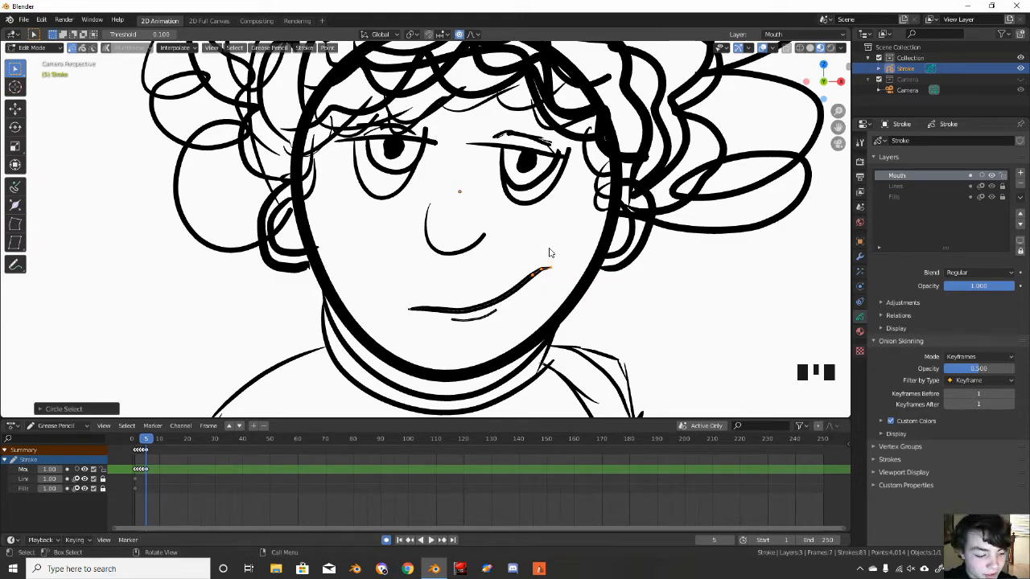
{"action": "key", "text": "shift+d"}
{"action": "left_click", "coordinate": [556, 241]}
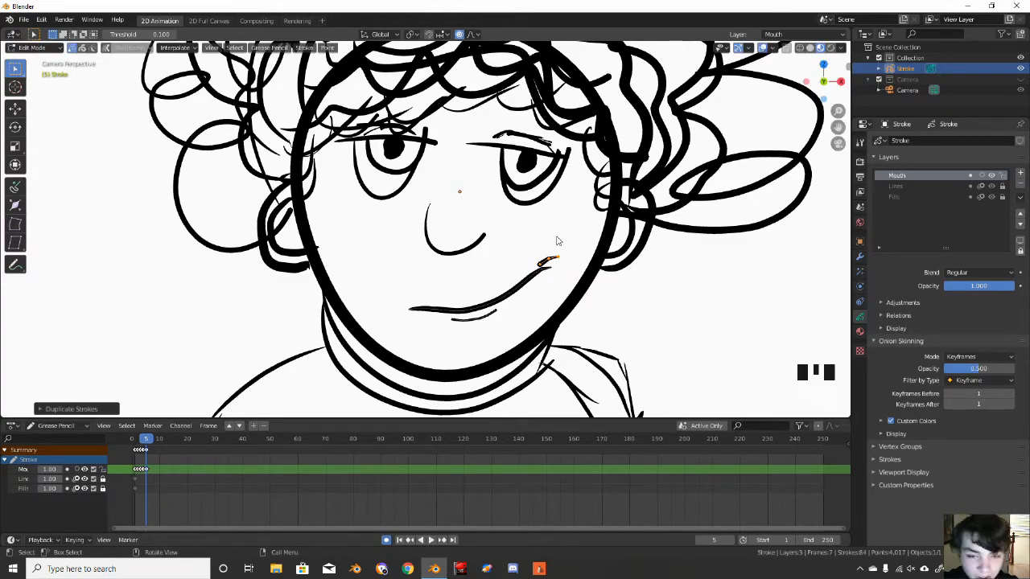
- Disable proportional editing, rotate the duplicated short stroke to slope downward, and position it beside the raised mouth corner
{"action": "key", "text": "g"}
{"action": "right_click", "coordinate": [563, 250]}
{"action": "key", "text": "o"}
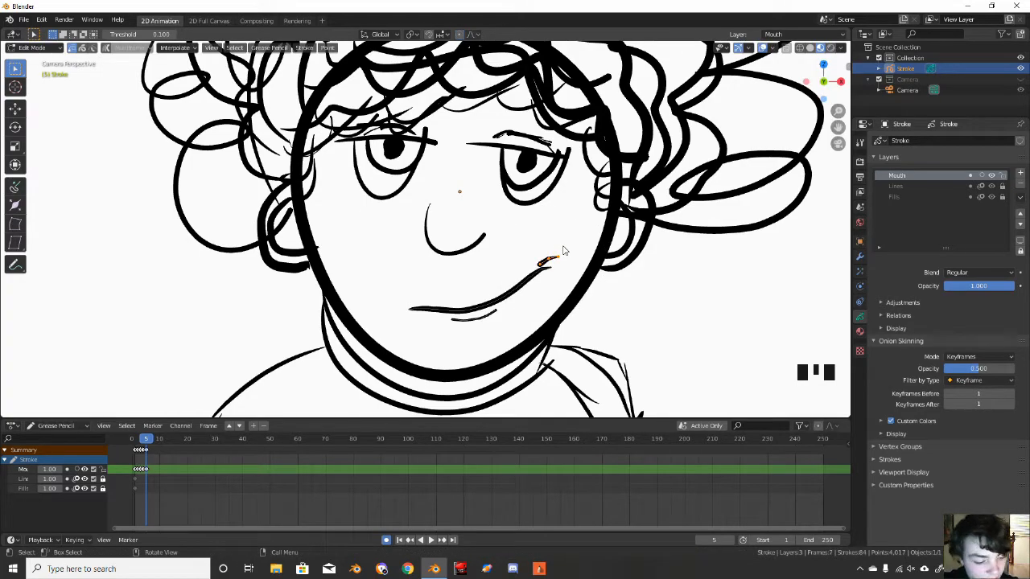
{"action": "key", "text": "r"}
{"action": "left_click", "coordinate": [566, 264]}
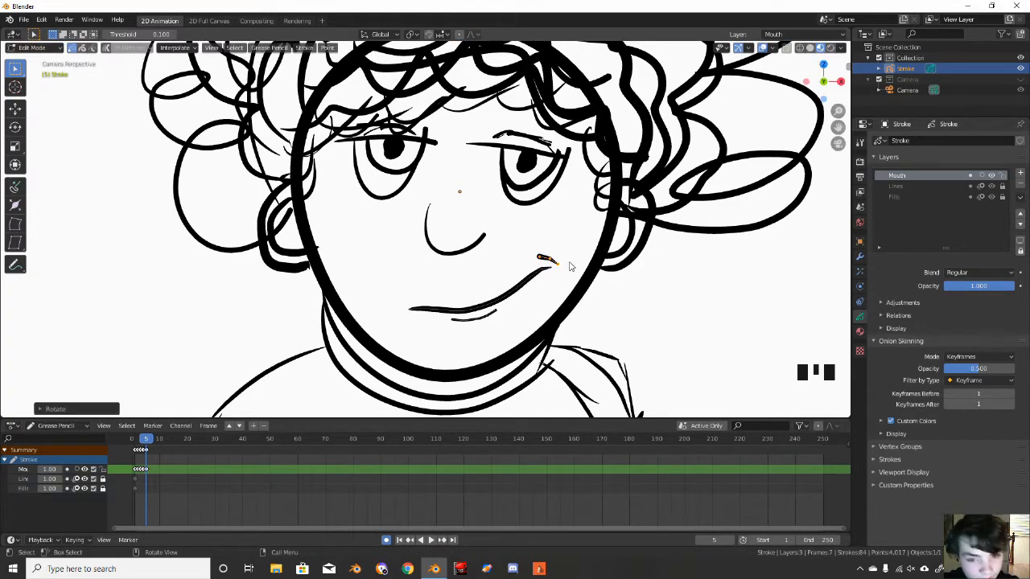
{"action": "key", "text": "g"}
{"action": "left_click", "coordinate": [573, 269]}
- Reduce the stroke thickness at the left end point of the short corner line
{"action": "scroll", "coordinate": [571, 255], "scroll_direction": "up", "scroll_amount": 1}
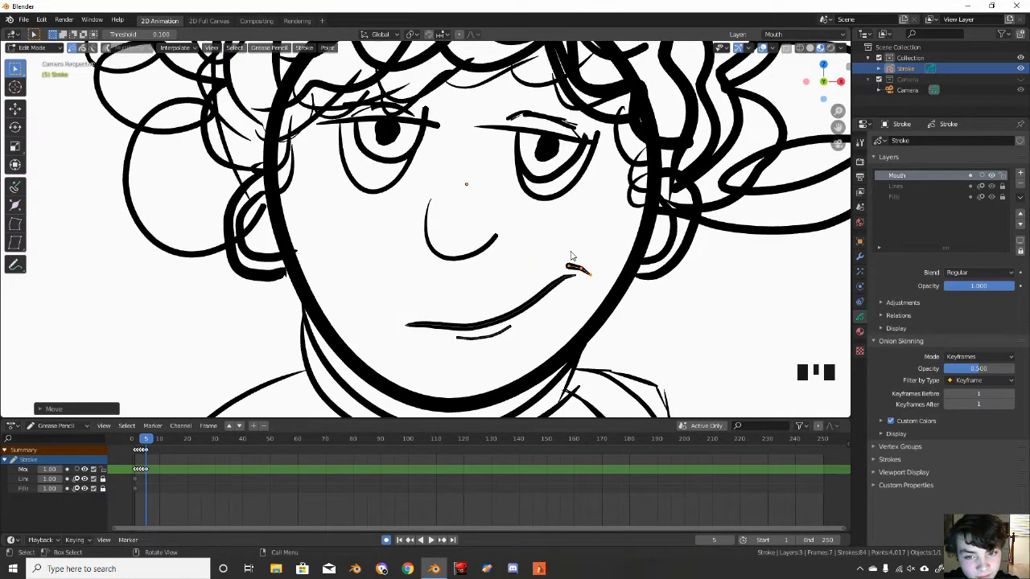
{"action": "scroll", "coordinate": [572, 255], "scroll_direction": "up", "scroll_amount": 2}
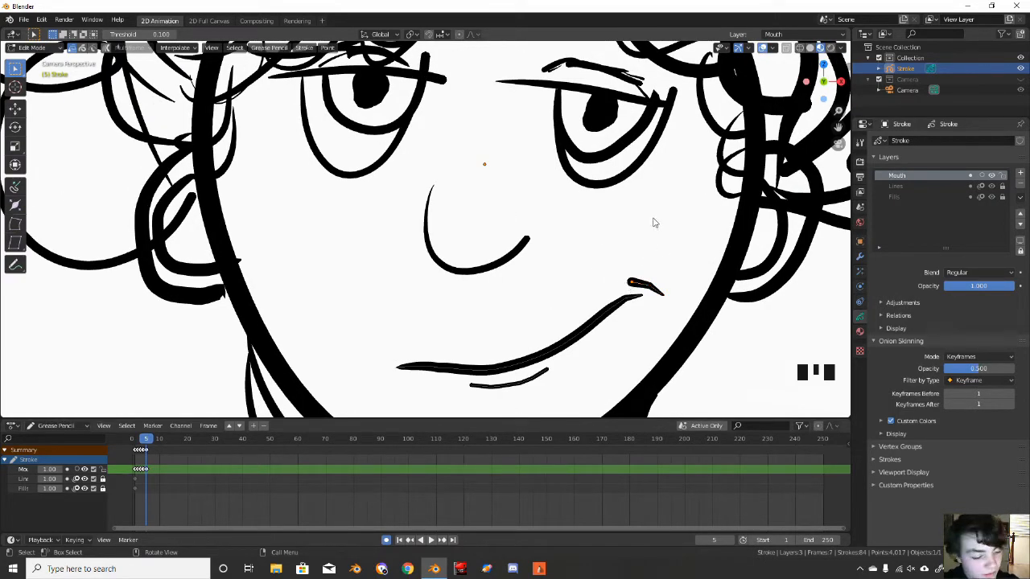
{"action": "key", "text": "alt+s"}
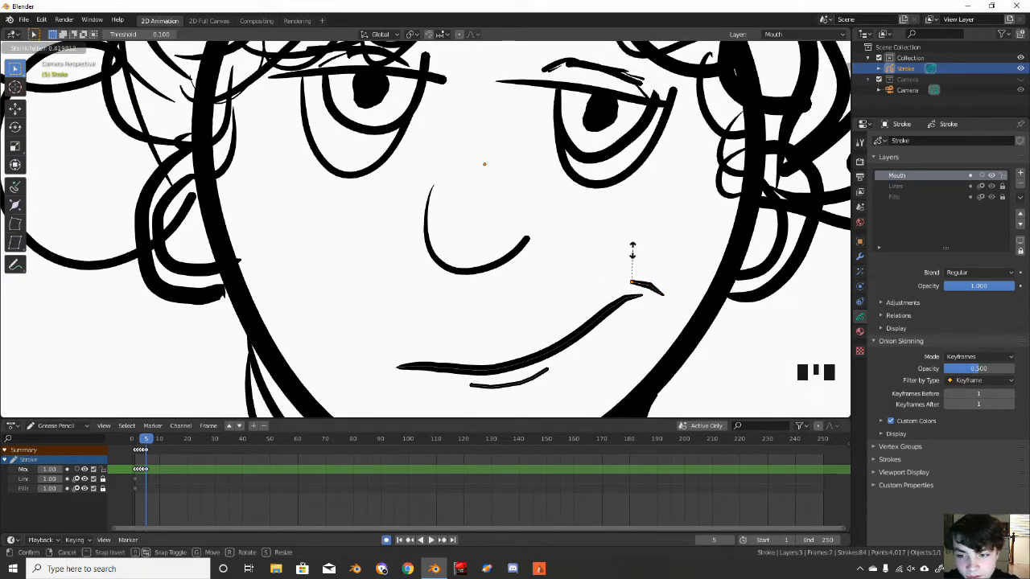
{"action": "left_click", "coordinate": [632, 253]}
{"action": "key", "text": "alt+s"}
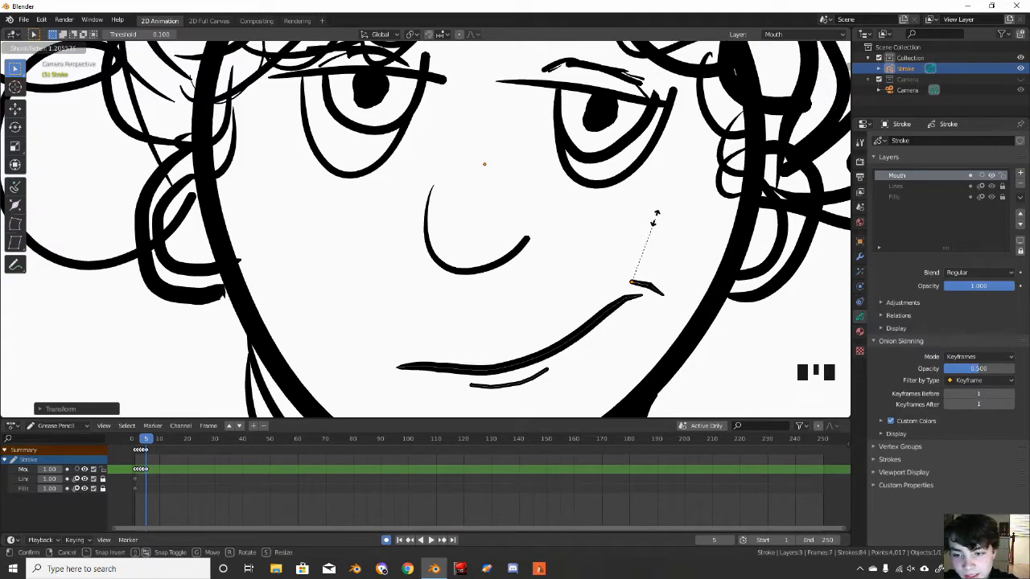
{"action": "left_click", "coordinate": [653, 219]}
- Open the Shortcut VUr display settings and try moving the left end point of the short corner line
{"action": "left_click", "coordinate": [845, 64]}
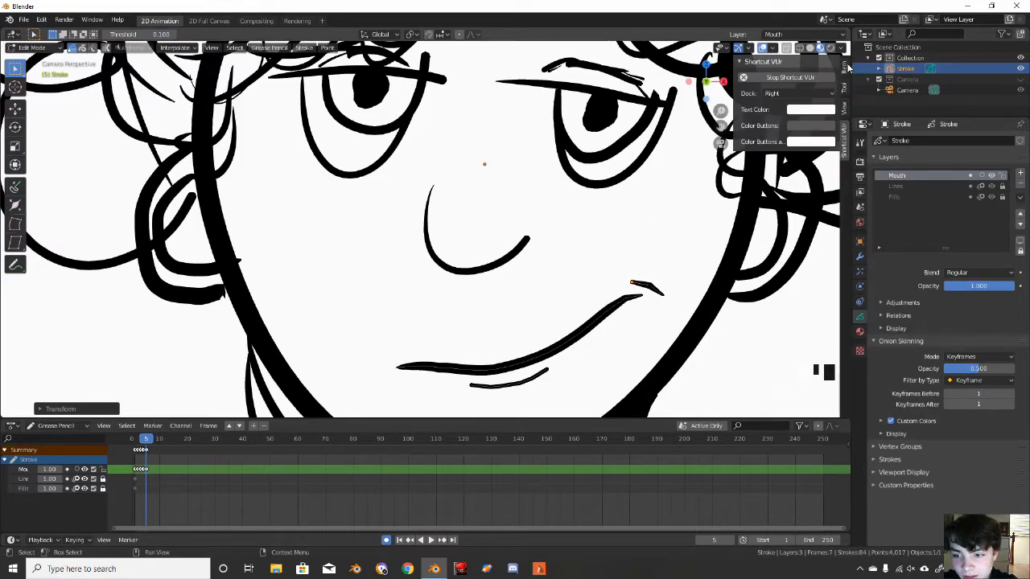
{"action": "left_click", "coordinate": [811, 80]}
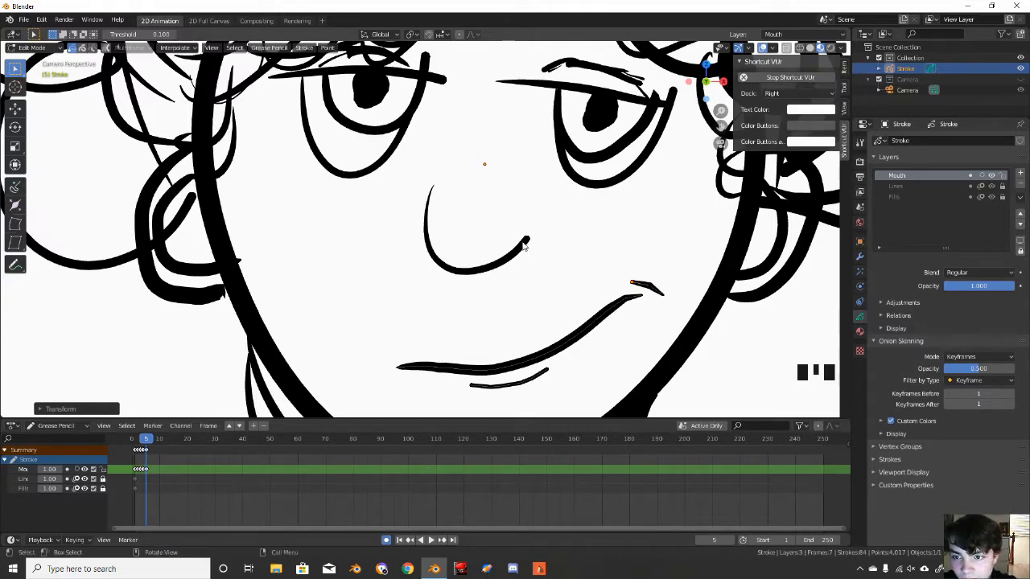
{"action": "key", "text": "g"}
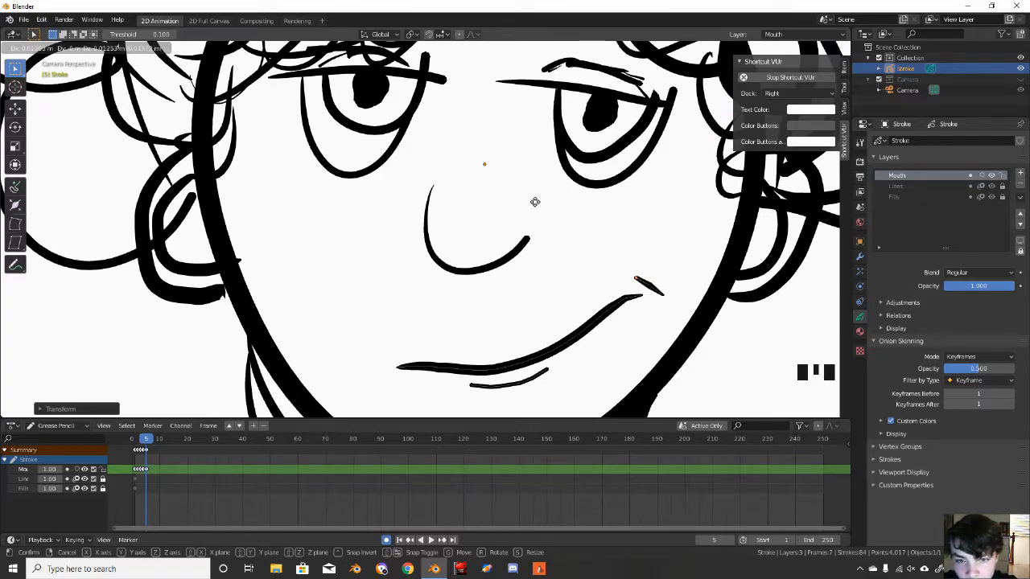
{"action": "left_click", "coordinate": [540, 216]}
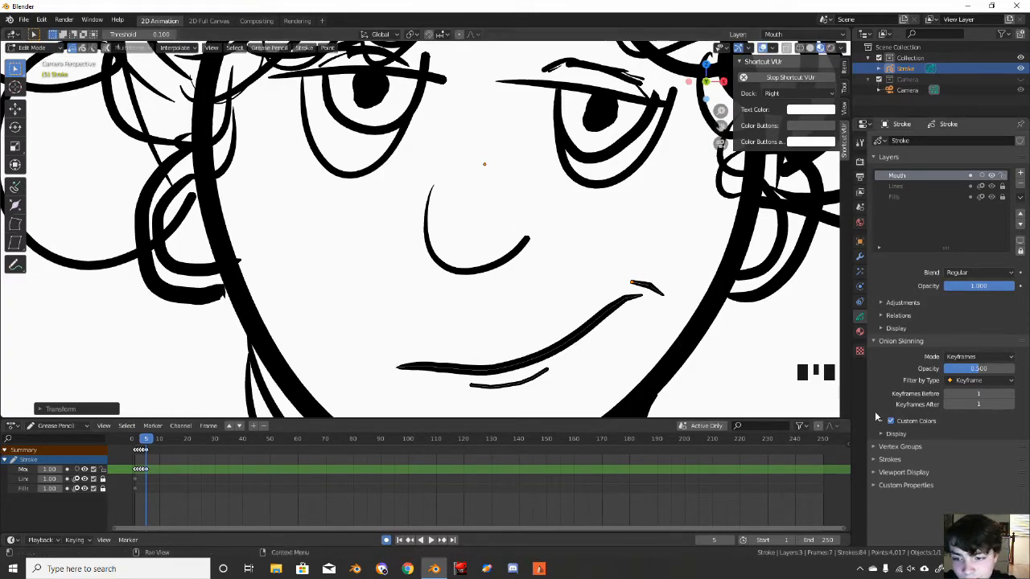
- Switch the Shortcut VUr display's dock to Center and back to Right
{"action": "left_click", "coordinate": [803, 126]}
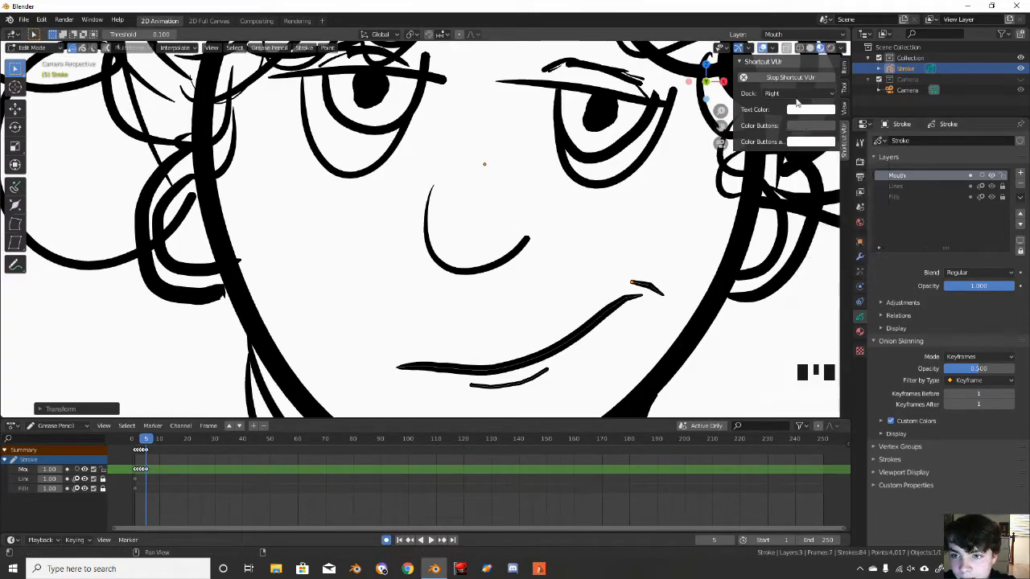
{"action": "left_click", "coordinate": [788, 93]}
{"action": "left_click", "coordinate": [785, 128]}
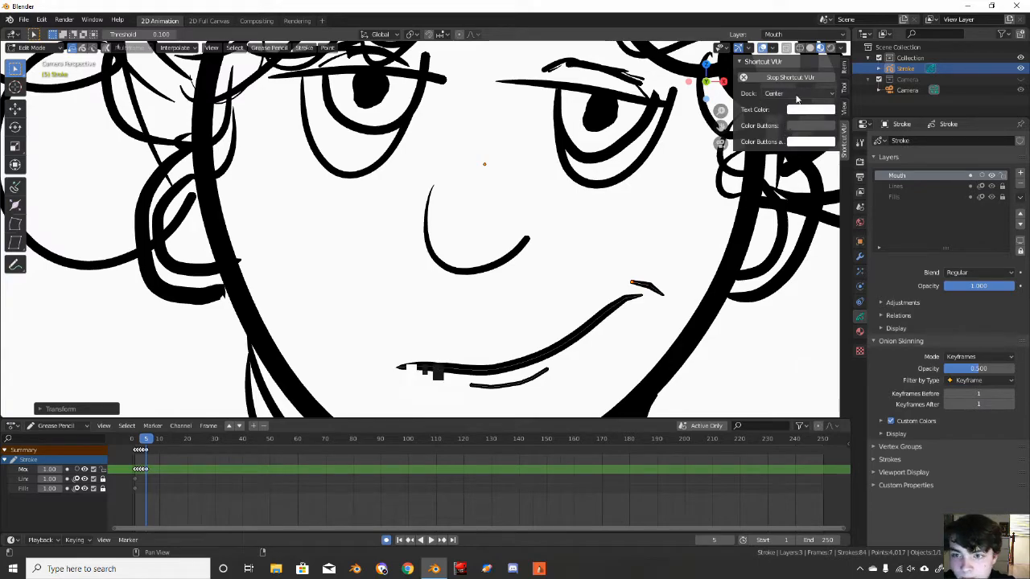
{"action": "left_click", "coordinate": [796, 93]}
{"action": "left_click", "coordinate": [785, 118]}
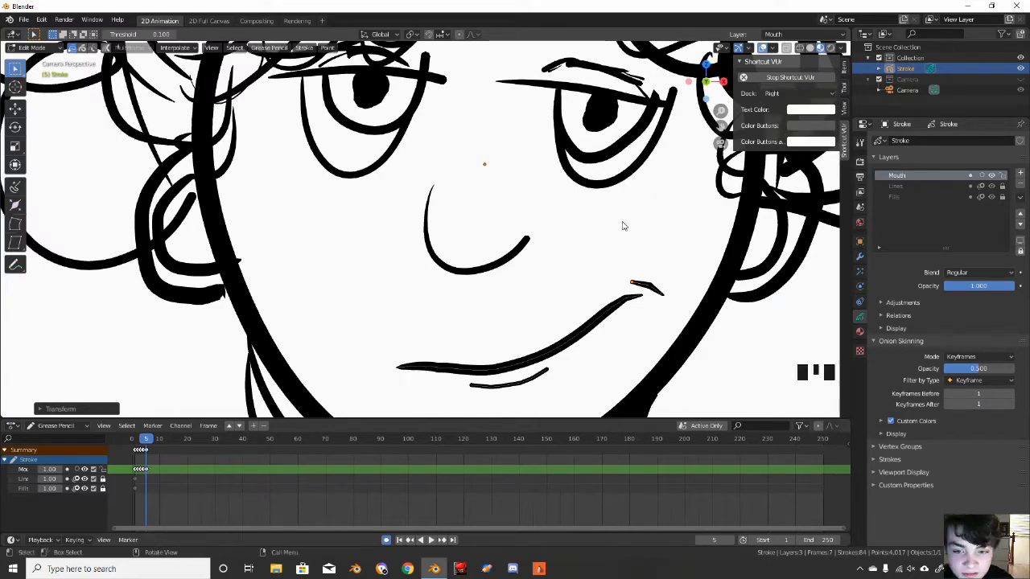
{"action": "scroll", "coordinate": [620, 223], "scroll_direction": "up", "scroll_amount": 1}
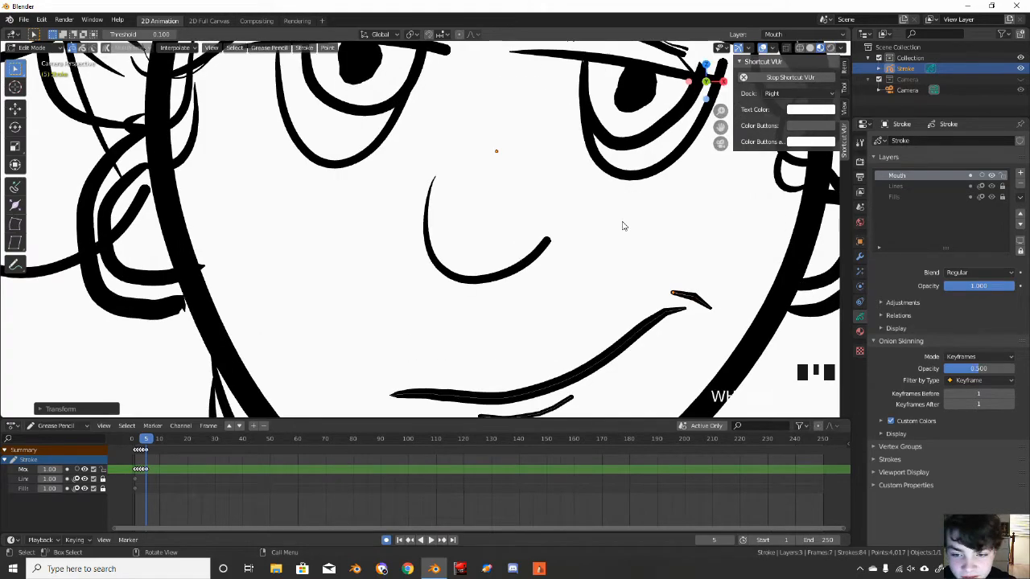
{"action": "middle_click_drag", "start_coordinate": [621, 223], "coordinate": [528, 201], "text": "shift"}
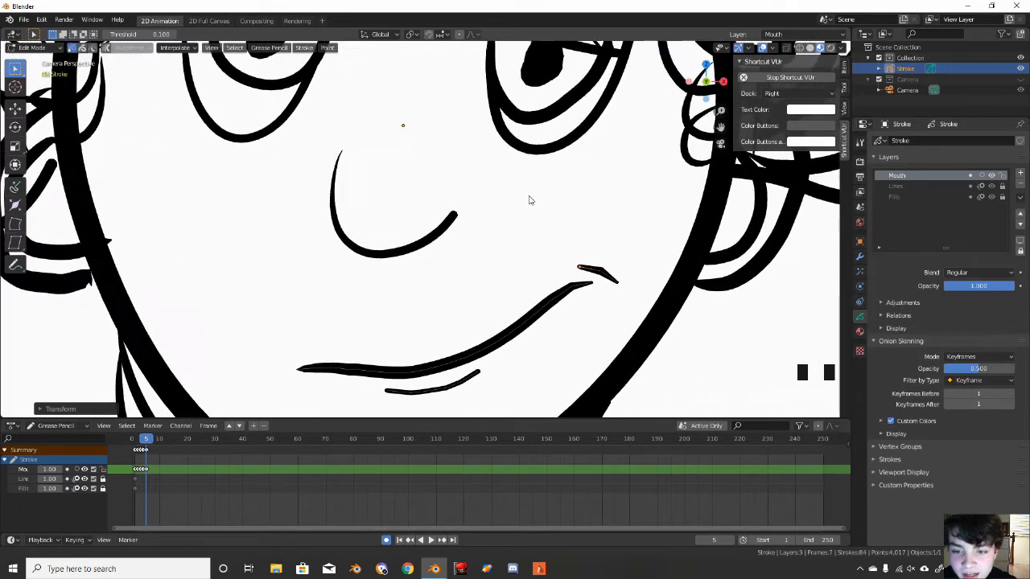
- Subdivide the entire short line beside the raised mouth corner with 1 cut and smoothing of 0.700
{"action": "right_click", "coordinate": [600, 272]}
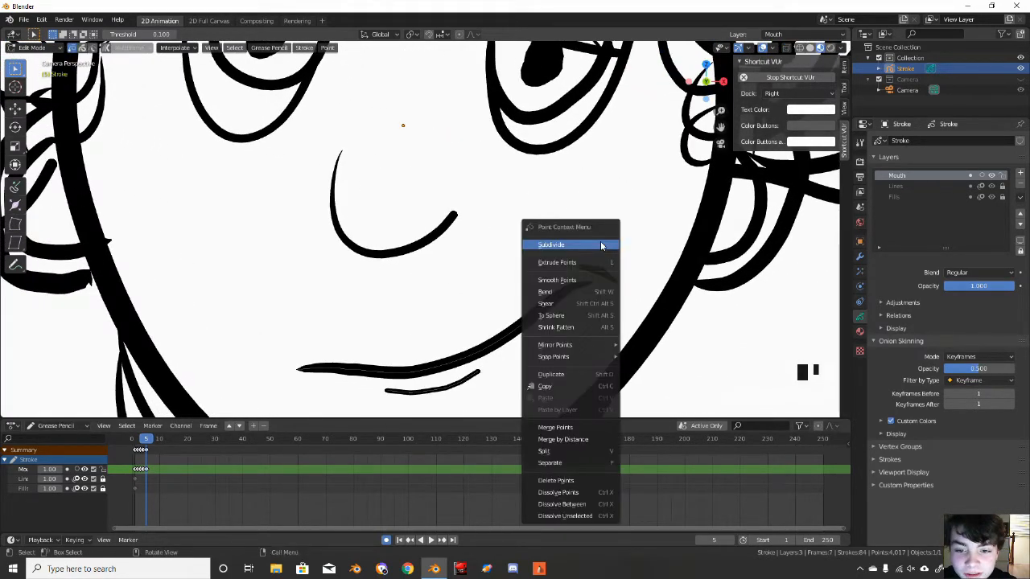
{"action": "left_click", "coordinate": [602, 245]}
{"action": "left_click", "coordinate": [590, 272]}
{"action": "left_click", "coordinate": [595, 269]}
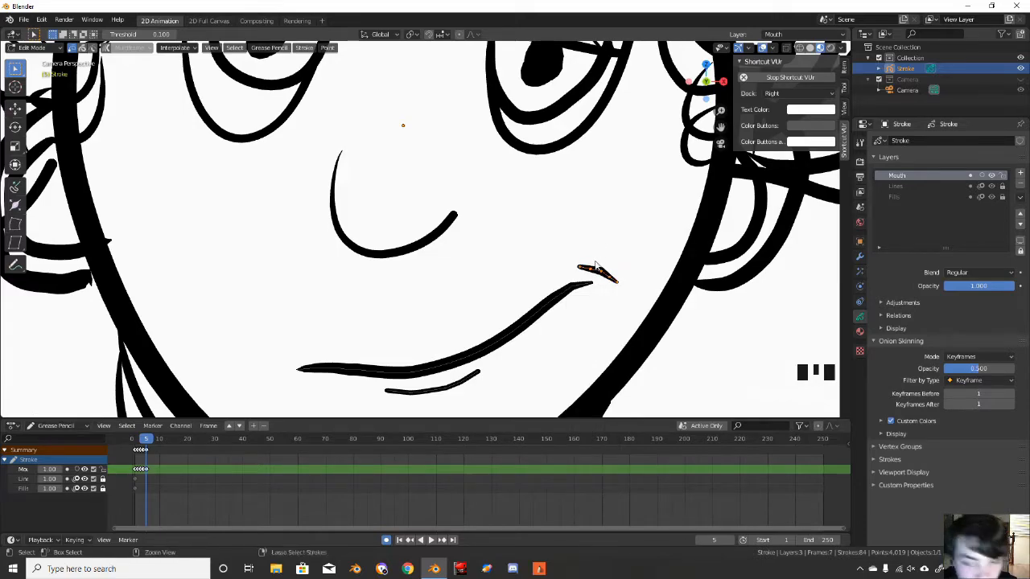
{"action": "right_click", "coordinate": [453, 260]}
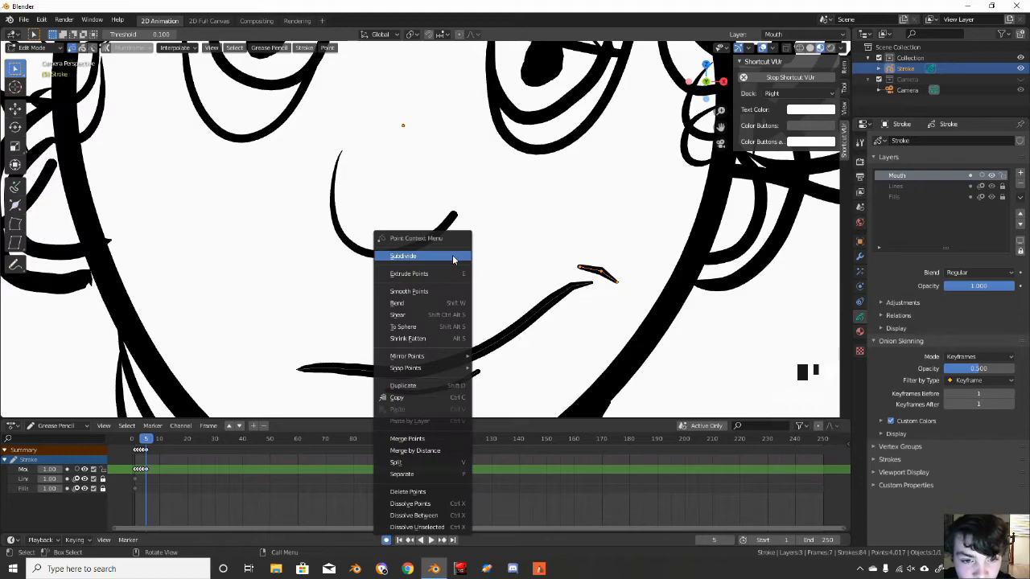
{"action": "left_click", "coordinate": [452, 256]}
{"action": "left_click", "coordinate": [42, 409]}
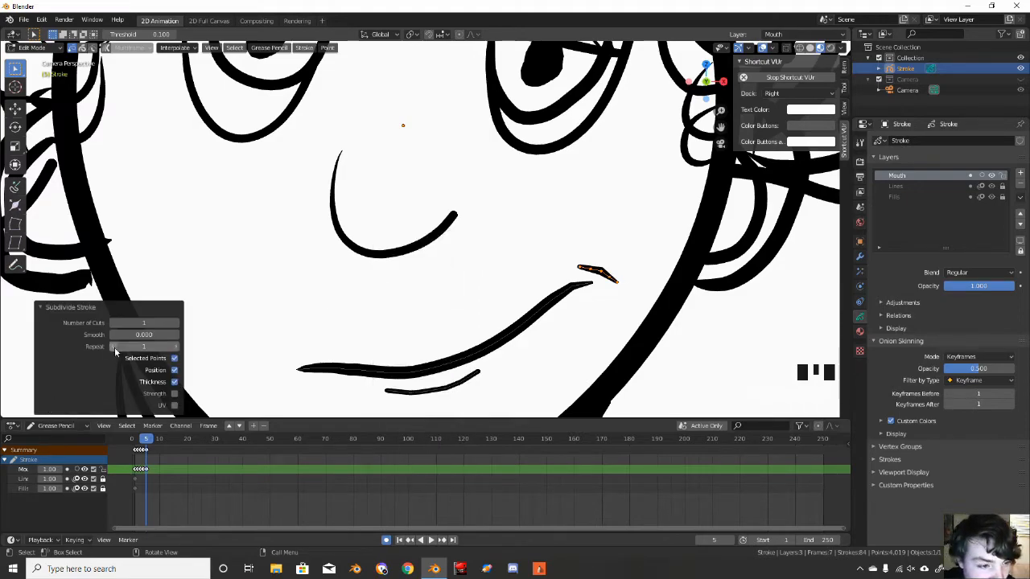
{"action": "left_click_drag", "start_coordinate": [128, 334], "coordinate": [187, 335]}
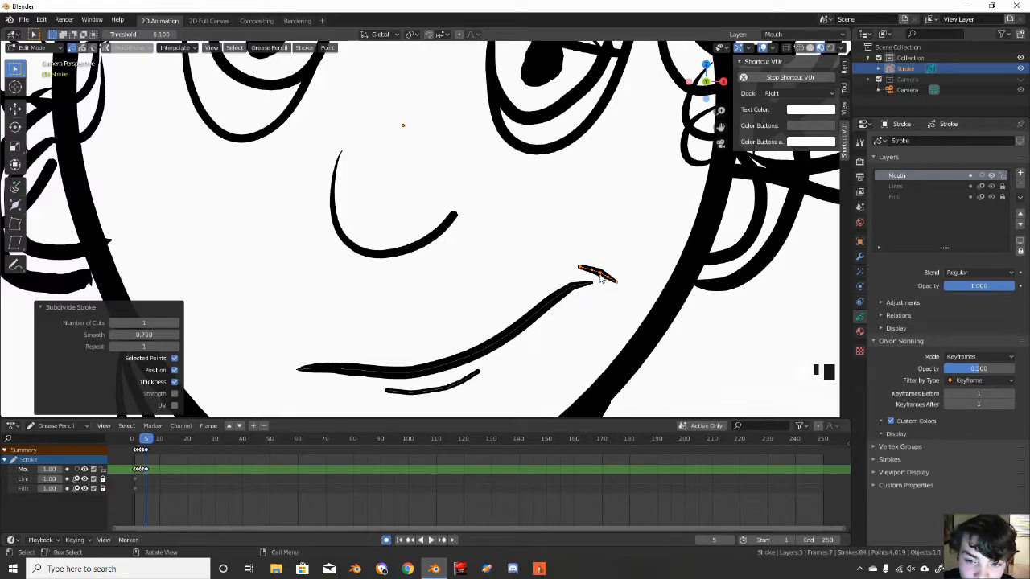
- Enable proportional editing and raise the middle point of the short corner line about 0.016 m to arch the stroke
{"action": "left_click", "coordinate": [687, 262]}
{"action": "key", "text": "o"}
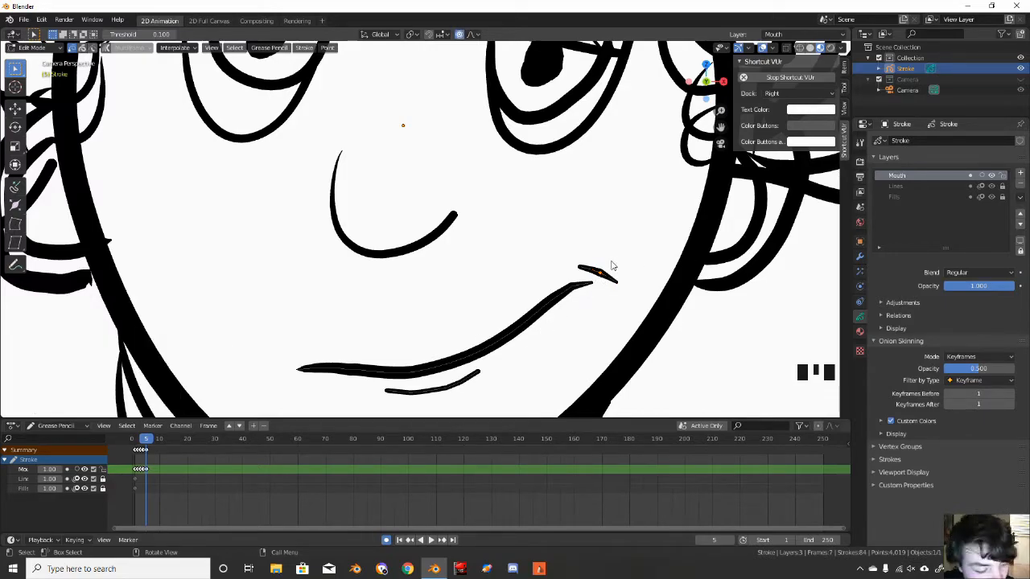
{"action": "key", "text": "g"}
{"action": "scroll", "coordinate": [613, 256], "scroll_direction": "up", "scroll_amount": 5}
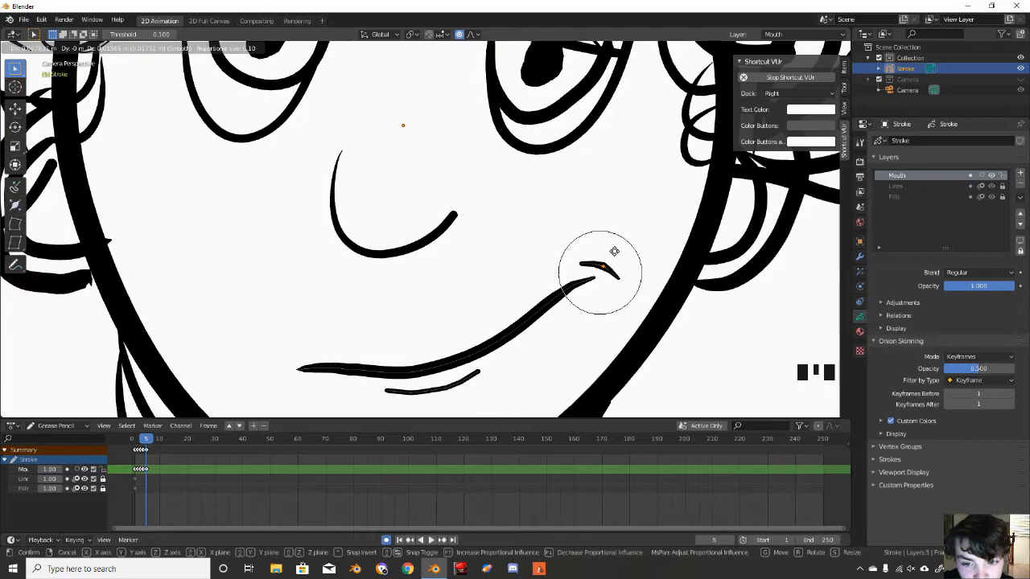
{"action": "left_click", "coordinate": [615, 255]}
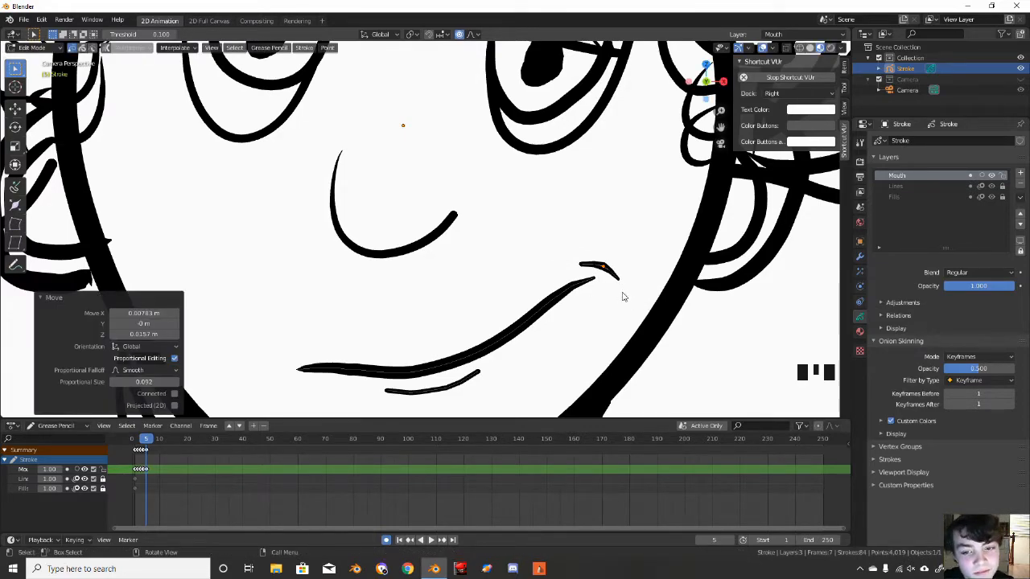
- Adjust the stroke thickness at the middle point of the short line beside the raised mouth corner
{"action": "scroll", "coordinate": [622, 297], "scroll_direction": "down", "scroll_amount": 3}
{"action": "middle_click_drag", "start_coordinate": [622, 294], "coordinate": [649, 294], "text": "shift"}
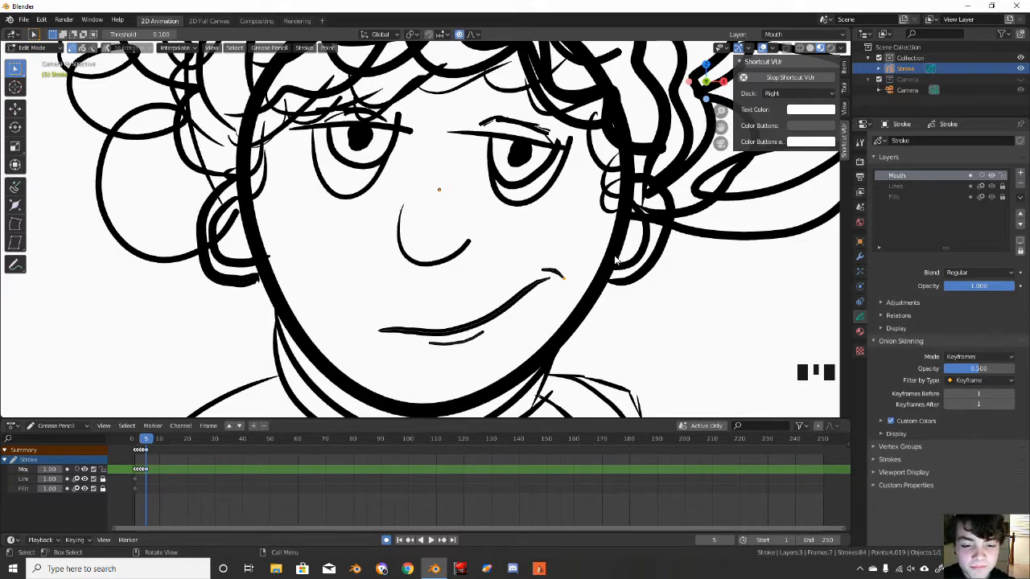
{"action": "scroll", "coordinate": [504, 248], "scroll_direction": "up", "scroll_amount": 1}
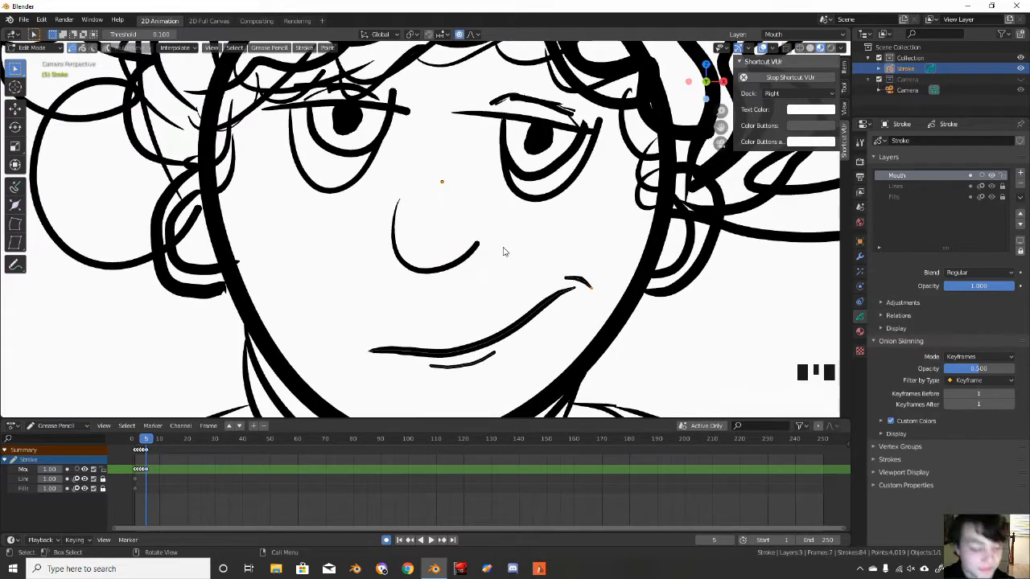
{"action": "middle_click_drag", "start_coordinate": [505, 252], "coordinate": [477, 235], "text": "shift"}
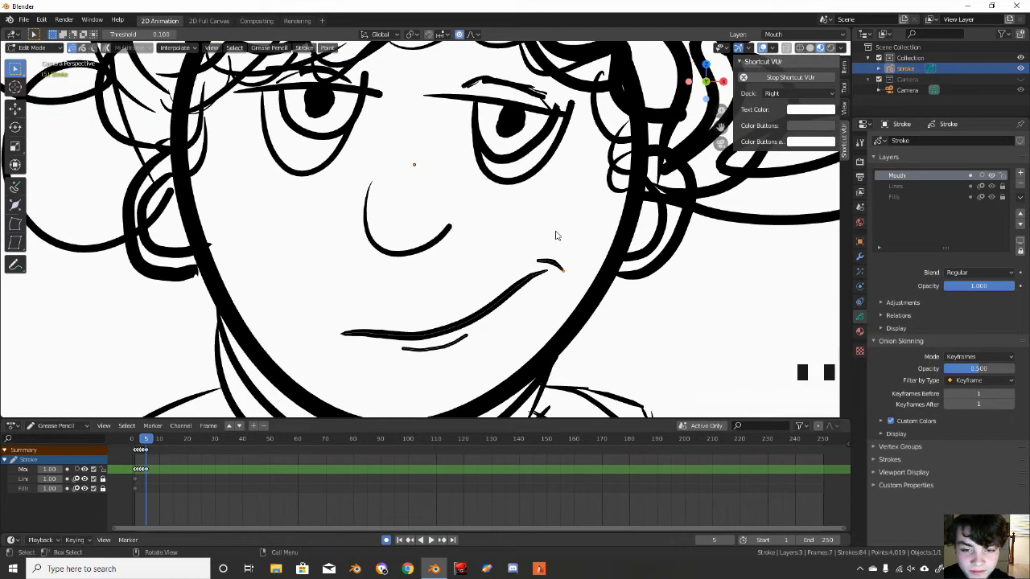
{"action": "scroll", "coordinate": [555, 236], "scroll_direction": "up", "scroll_amount": 2}
{"action": "middle_click_drag", "start_coordinate": [554, 233], "coordinate": [532, 223], "text": "shift"}
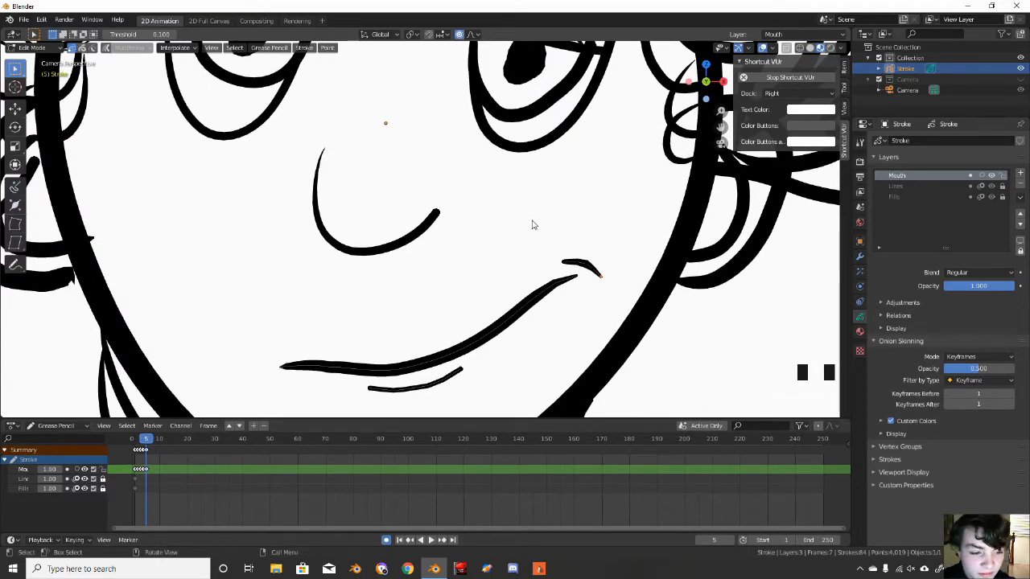
{"action": "middle_click_drag", "start_coordinate": [572, 239], "coordinate": [526, 223], "text": "shift"}
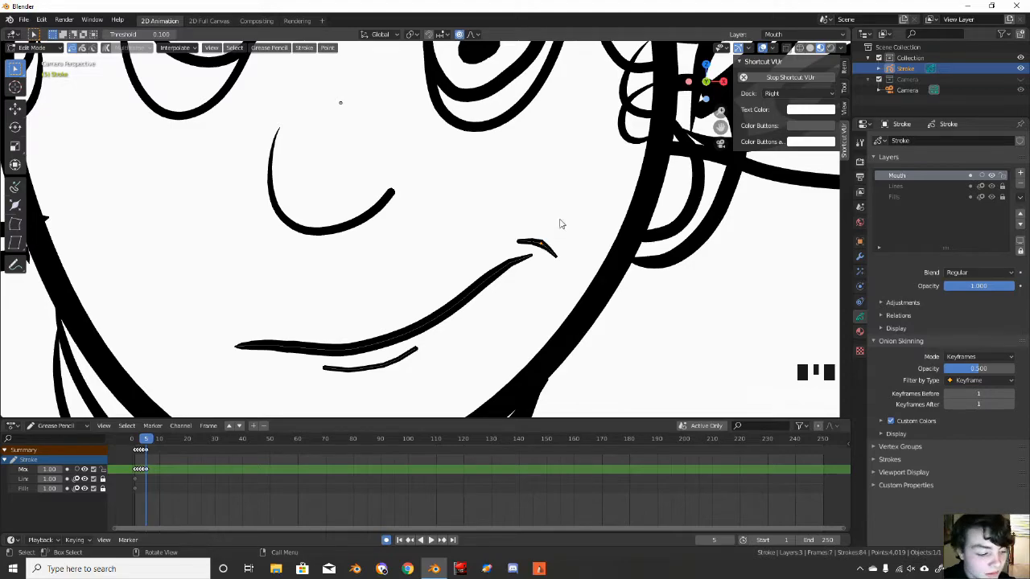
{"action": "key", "text": "s"}
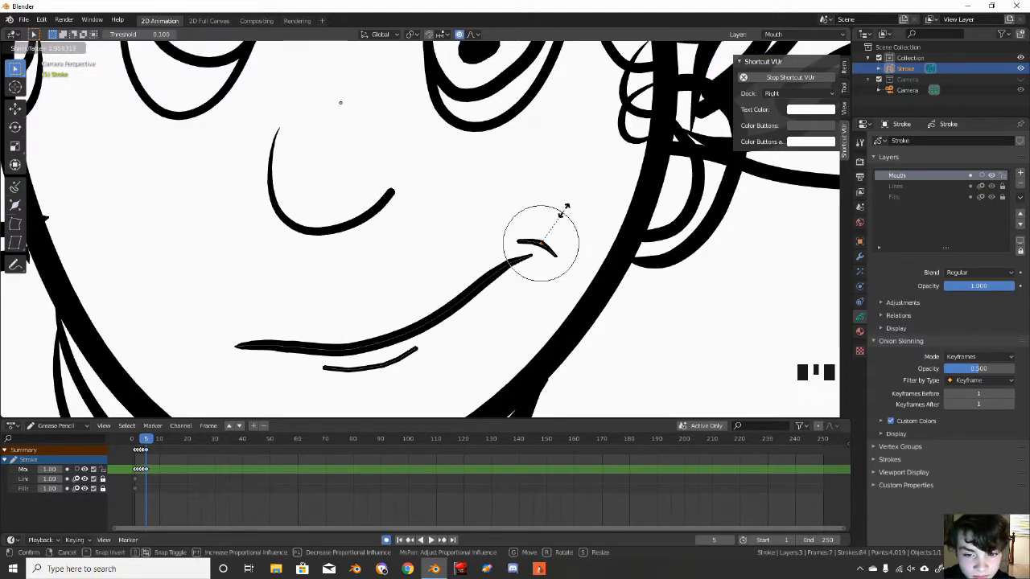
{"action": "left_click", "coordinate": [566, 211]}
- Scale the stroke thickness at the short corner line's left end point to 0.787 and deselect the points
{"action": "left_click", "coordinate": [519, 241]}
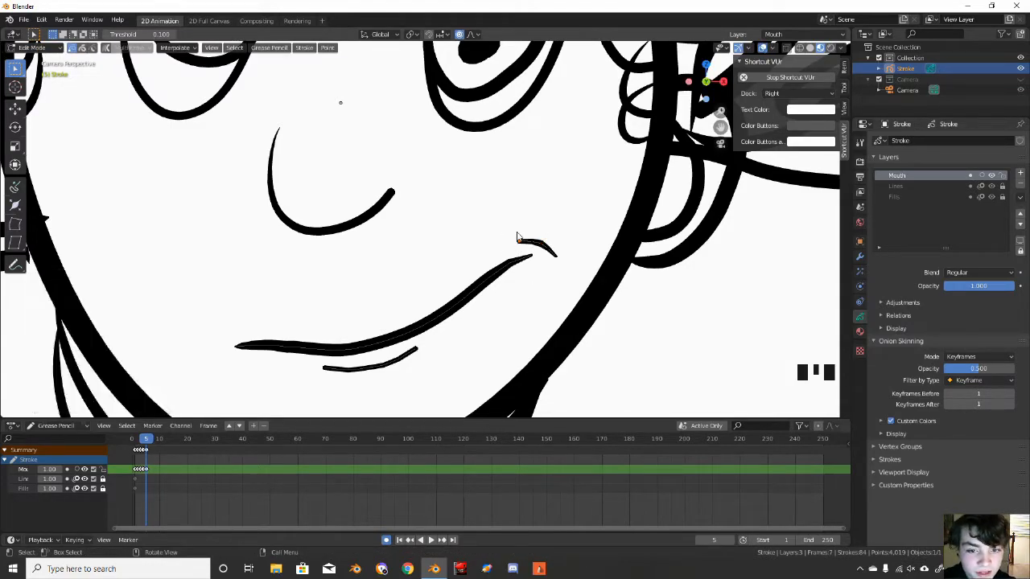
{"action": "key", "text": "alt+s"}
{"action": "scroll", "coordinate": [520, 190], "scroll_direction": "up", "scroll_amount": 3}
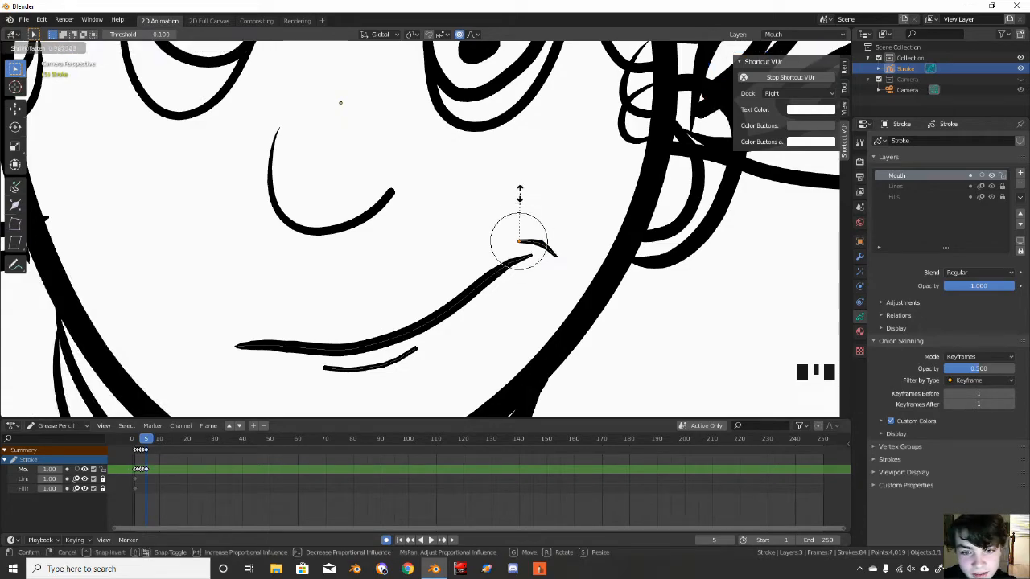
{"action": "left_click", "coordinate": [520, 198]}
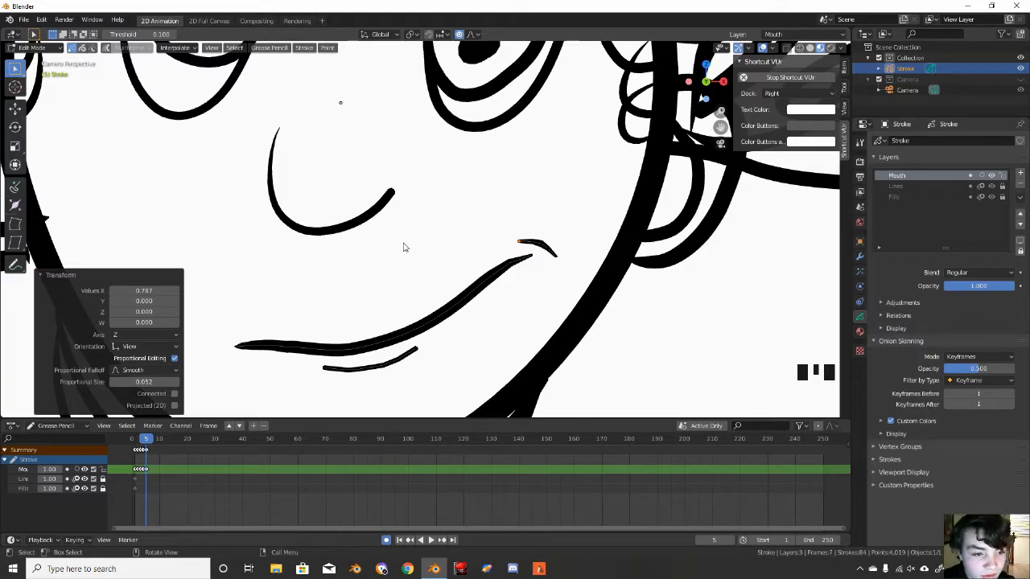
{"action": "key", "text": "alt+a"}
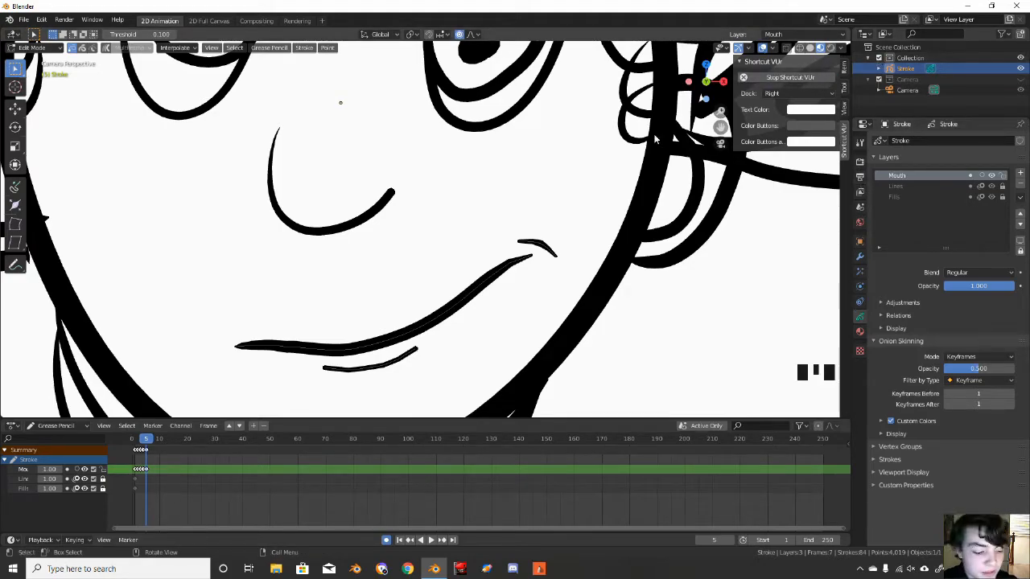
- Hide the sidebar and examine the smirk both close up and within the whole character drawing
{"action": "key", "text": "n"}
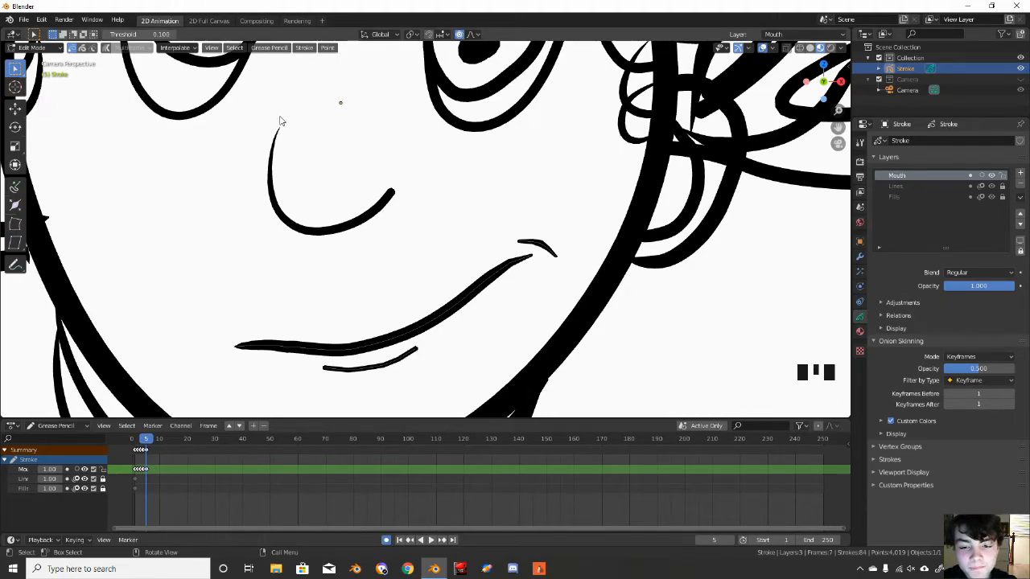
{"action": "scroll", "coordinate": [280, 120], "scroll_direction": "down", "scroll_amount": 3}
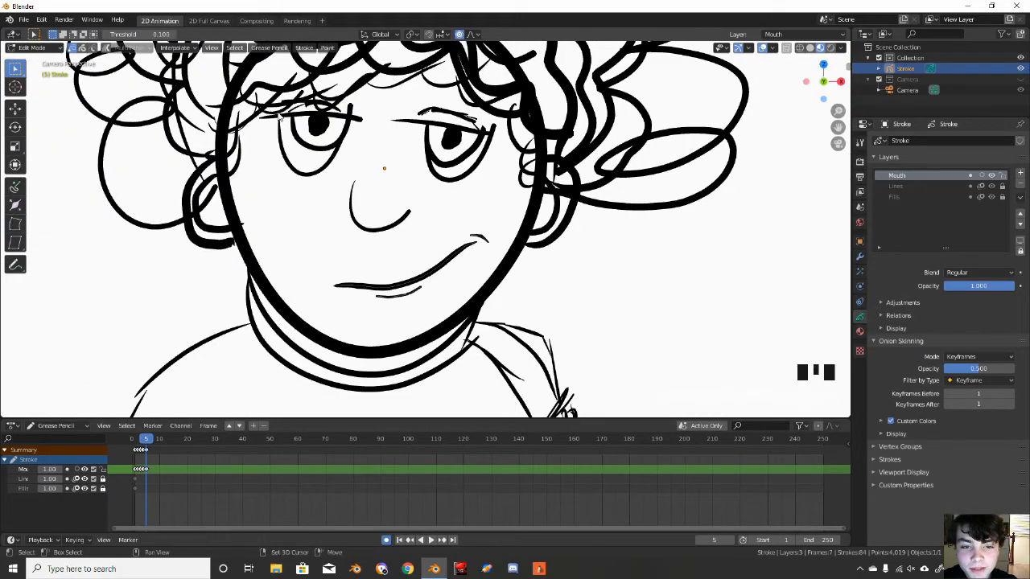
{"action": "scroll", "coordinate": [281, 121], "scroll_direction": "down", "scroll_amount": 2}
{"action": "mouse_move", "coordinate": [234, 145]}
{"action": "middle_mouse_down"}
{"action": "mouse_move", "coordinate": [240, 123]}
{"action": "mouse_move", "coordinate": [234, 144]}
{"action": "middle_mouse_up"}
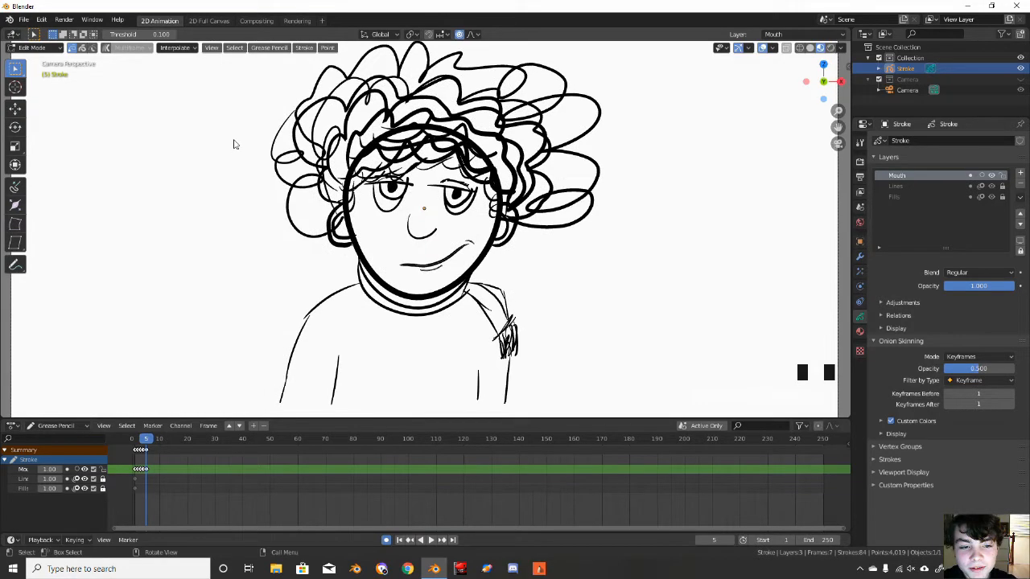
{"action": "scroll", "coordinate": [234, 144], "scroll_direction": "down", "scroll_amount": 3}
{"action": "scroll", "coordinate": [234, 143], "scroll_direction": "up", "scroll_amount": 5}
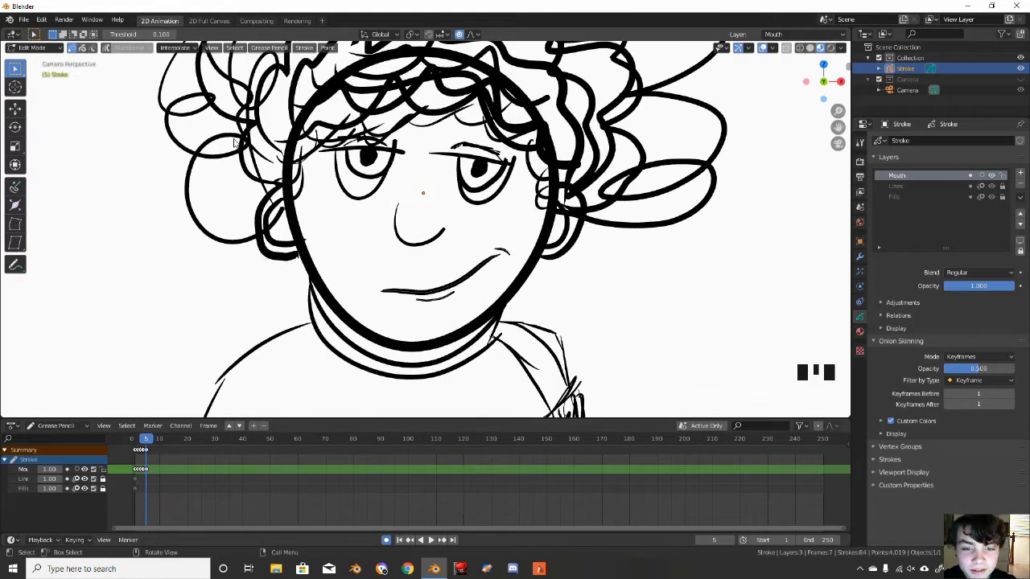
{"action": "scroll", "coordinate": [234, 144], "scroll_direction": "up", "scroll_amount": 4}
{"action": "scroll", "coordinate": [234, 143], "scroll_direction": "down", "scroll_amount": 3}
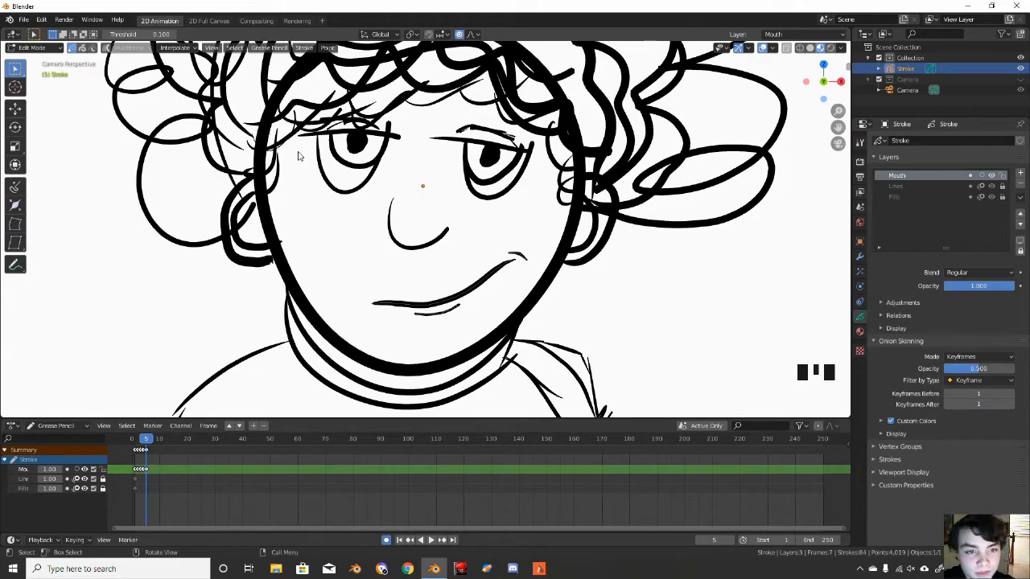
{"action": "scroll", "coordinate": [297, 156], "scroll_direction": "down", "scroll_amount": 2}
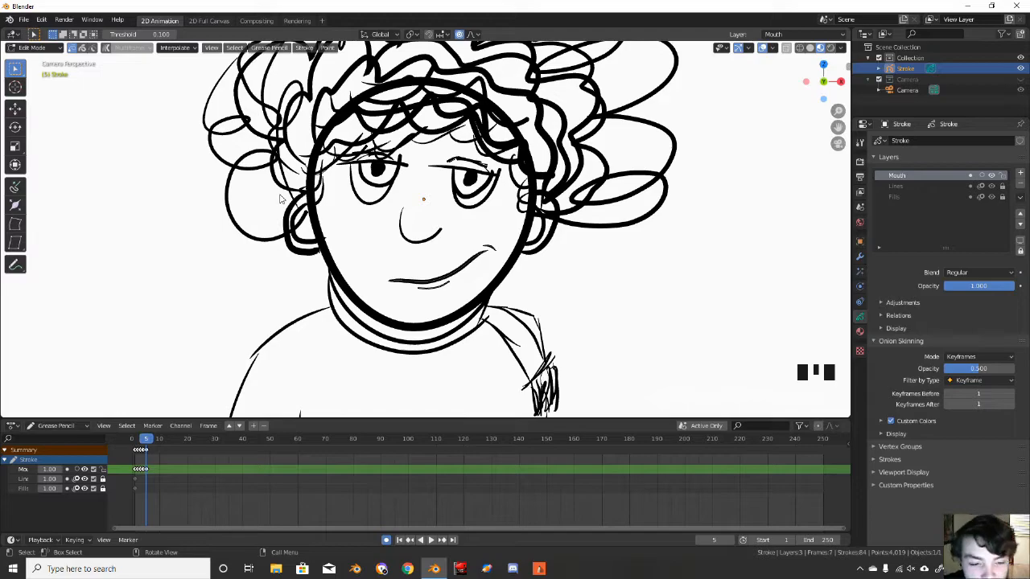
- Step back to frame 0 and forward to frame 5 to review the mouth expressions
{"action": "key", "text": "Left"}
{"action": "key", "text": "Left"}
{"action": "key", "text": "Left"}
{"action": "key", "text": "Left"}
{"action": "key", "text": "Left"}
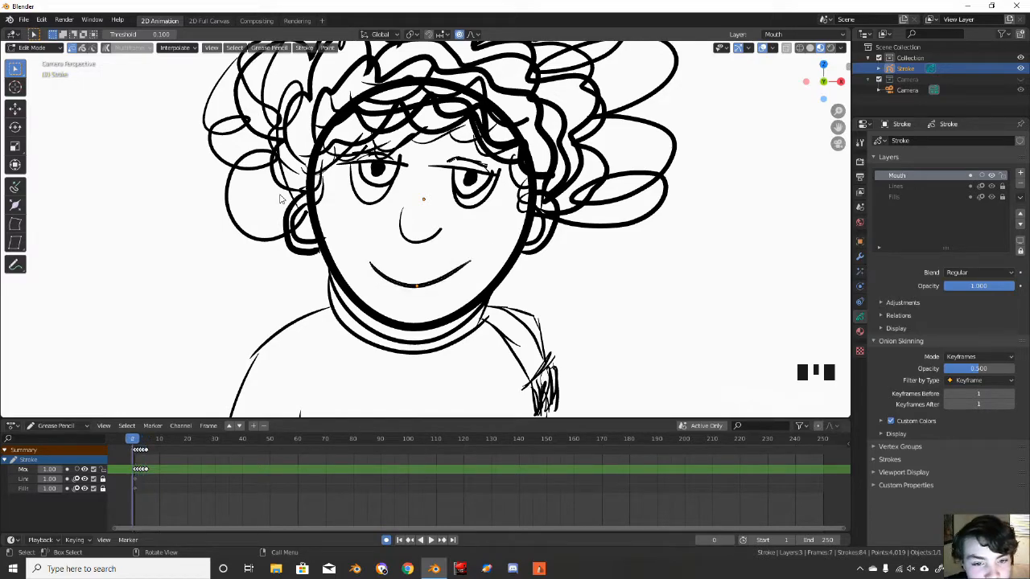
{"action": "key", "text": "Right"}
{"action": "key", "text": "Right"}
{"action": "key", "text": "Right"}
{"action": "key", "text": "Right"}
{"action": "key", "text": "Right"}
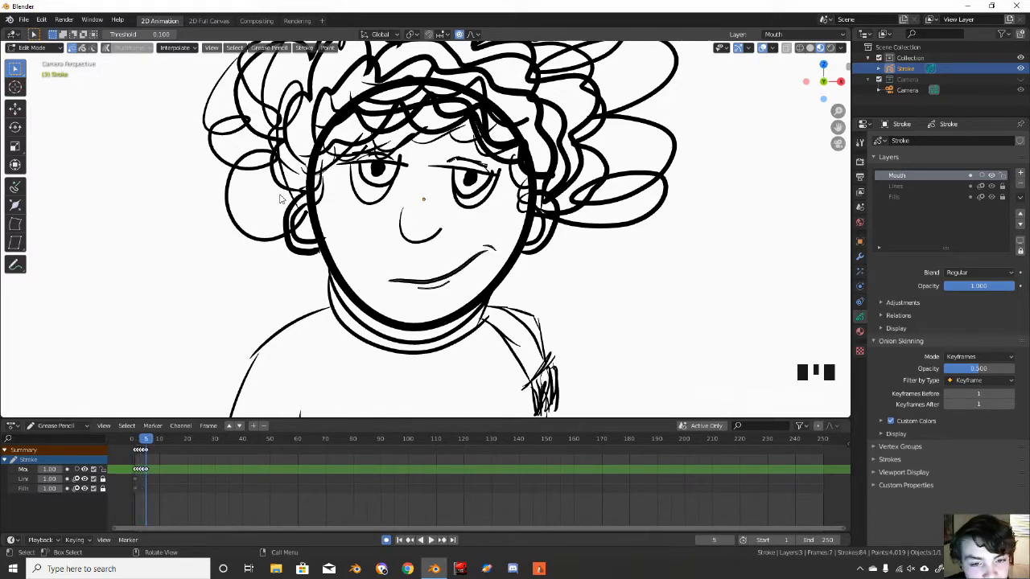
- Go to frame 6 and delete the points of the short line beside the raised mouth corner
{"action": "key", "text": "Right"}
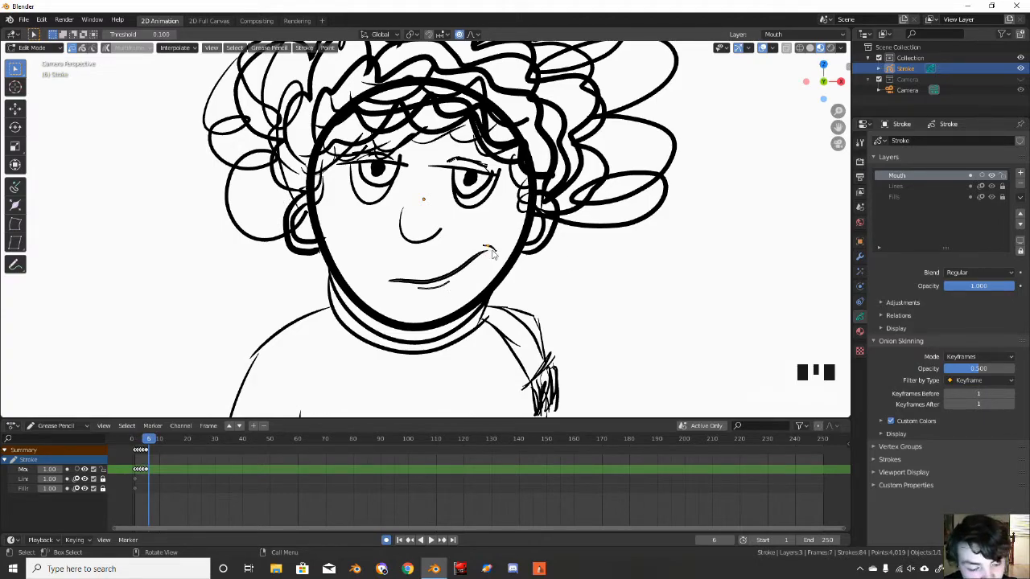
{"action": "key", "text": "x"}
{"action": "left_click", "coordinate": [493, 249]}
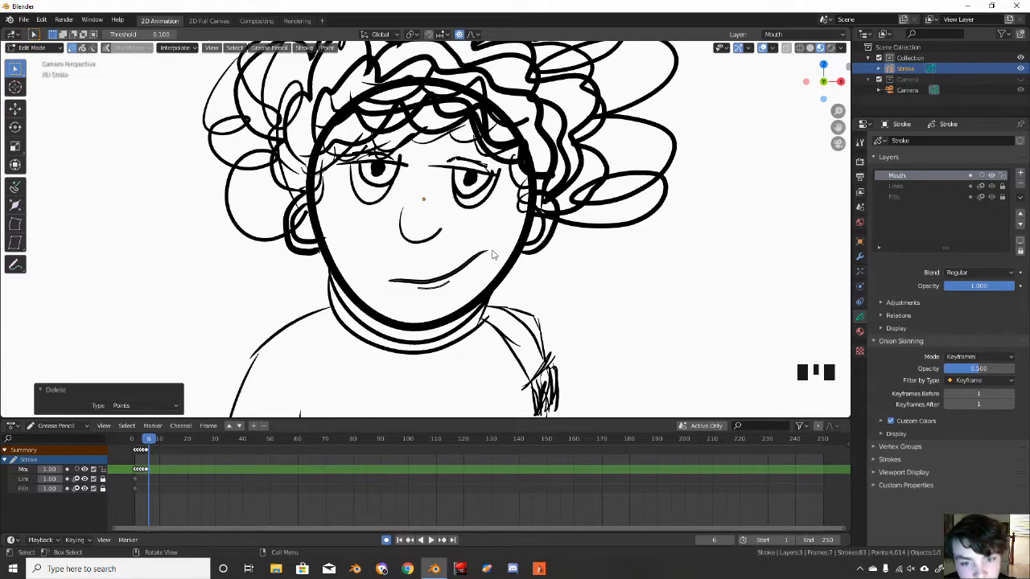
- On frame 6, shift the middle of the mouth line about 0.36 m leftward with a proportional size of 0.564
{"action": "scroll", "coordinate": [472, 269], "scroll_direction": "up", "scroll_amount": 2}
{"action": "left_click", "coordinate": [437, 301]}
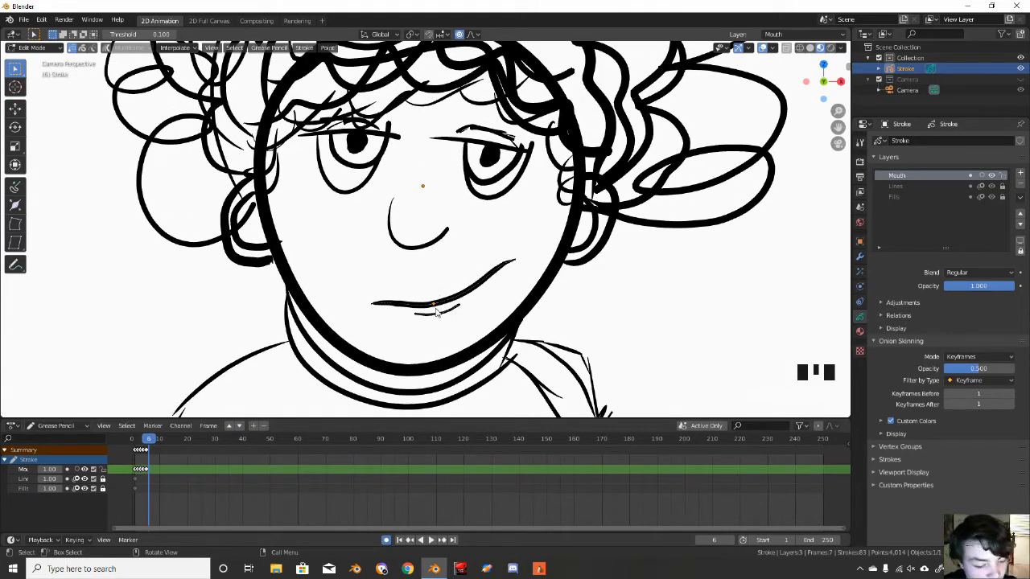
{"action": "key", "text": "g"}
{"action": "scroll", "coordinate": [410, 310], "scroll_direction": "down", "scroll_amount": 5}
{"action": "scroll", "coordinate": [394, 312], "scroll_direction": "down", "scroll_amount": 5}
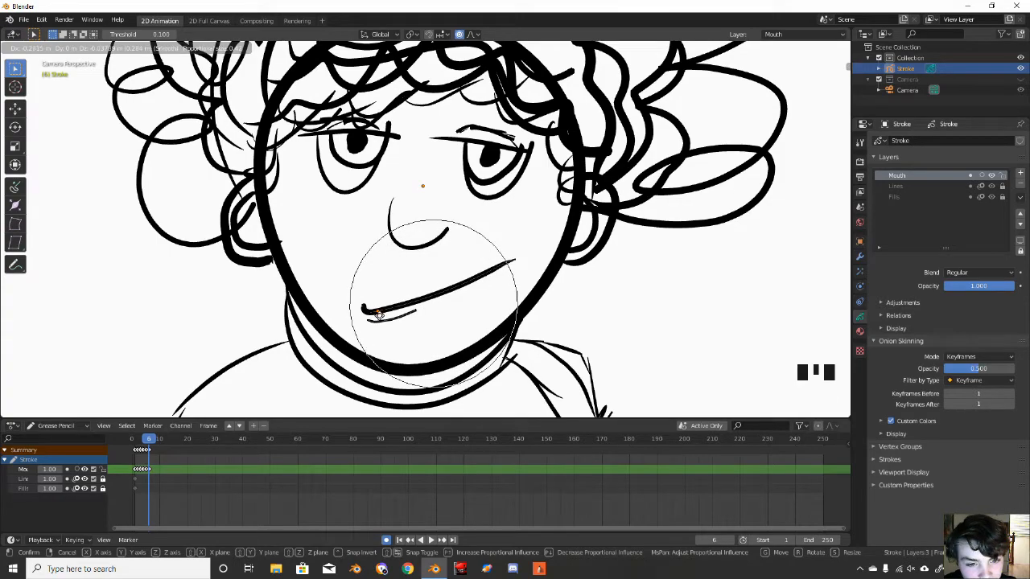
{"action": "scroll", "coordinate": [372, 312], "scroll_direction": "down", "scroll_amount": 3}
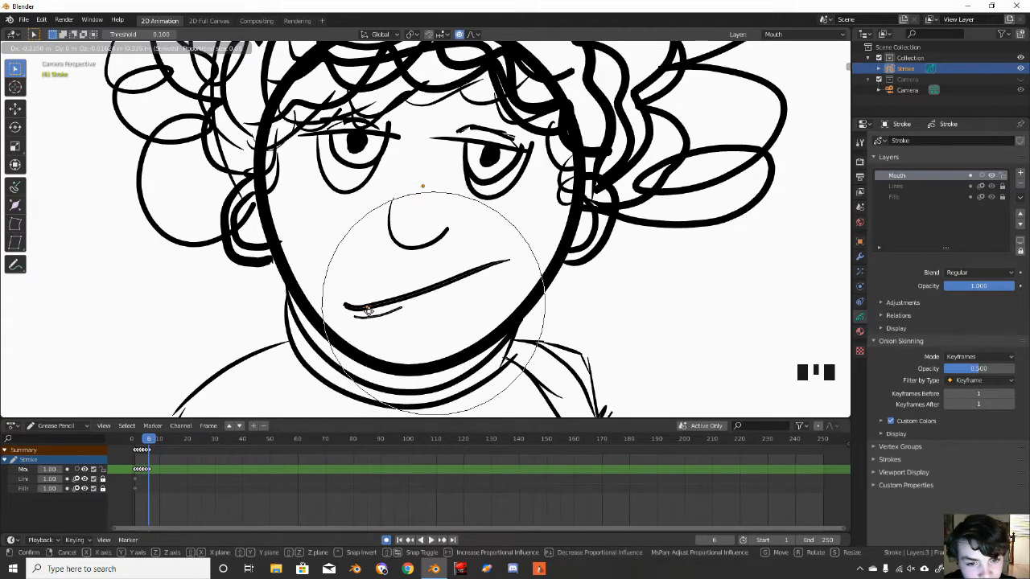
{"action": "left_click", "coordinate": [368, 311]}
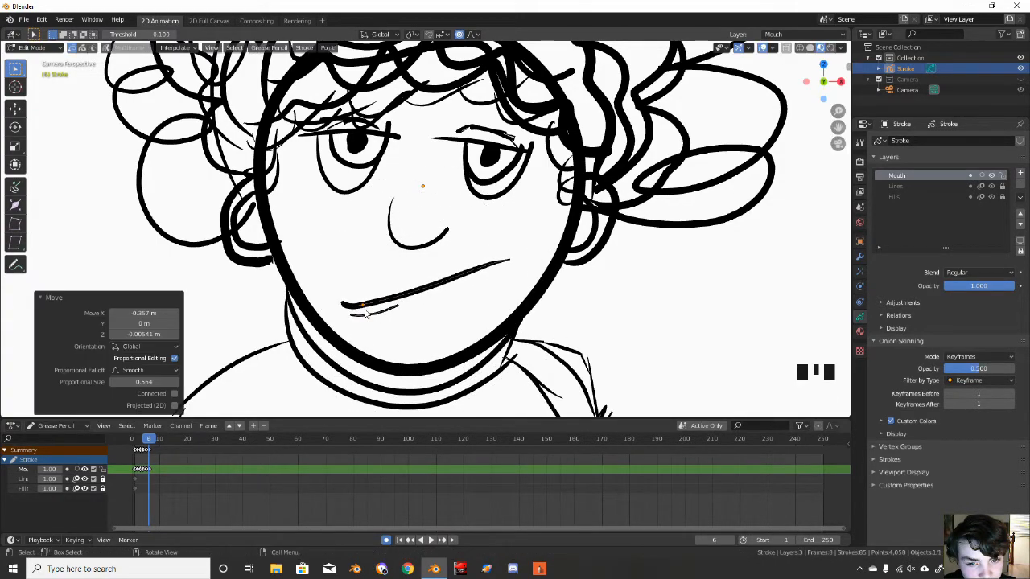
- Pull the middle of the mouth line slightly downward with proportional editing to curve it on frame 6
{"action": "left_click", "coordinate": [427, 298]}
{"action": "key", "text": "g"}
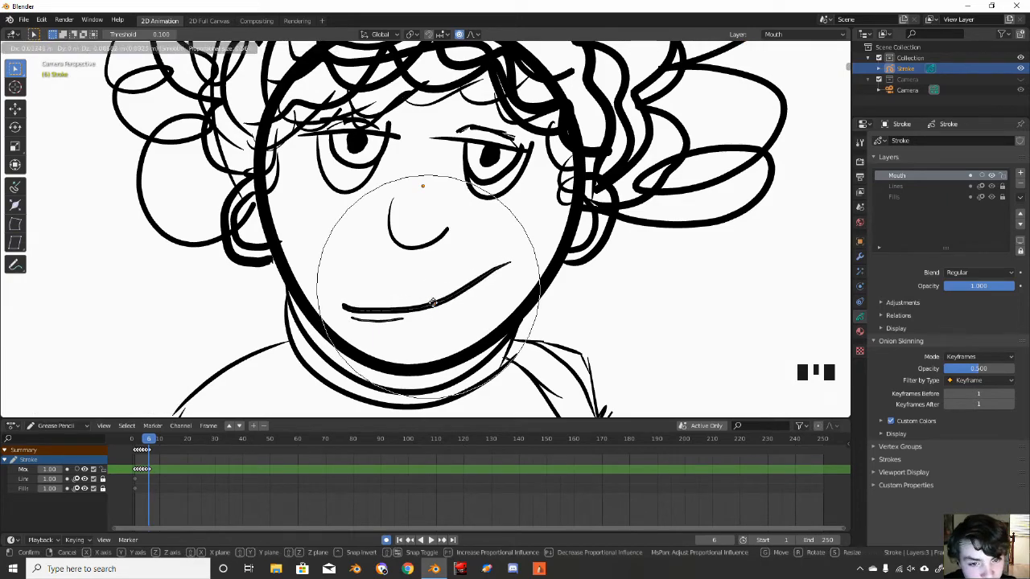
{"action": "left_click", "coordinate": [432, 303]}
- With proportional editing off, move the short line under the mouth on frame 6 about 0.222 m along X and 0.011 m along Z
{"action": "left_click", "coordinate": [390, 324]}
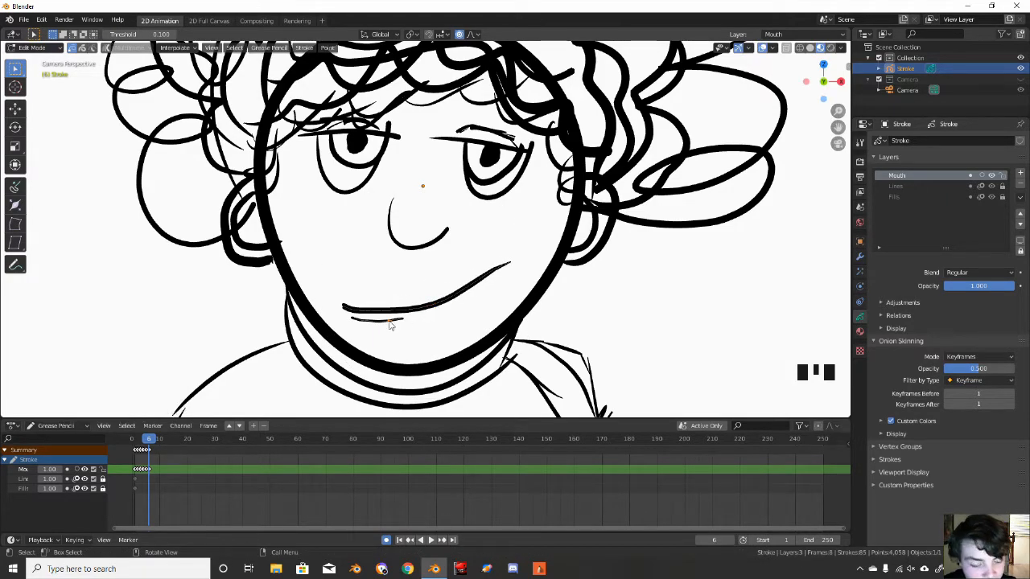
{"action": "left_click", "coordinate": [390, 323]}
{"action": "key", "text": "g"}
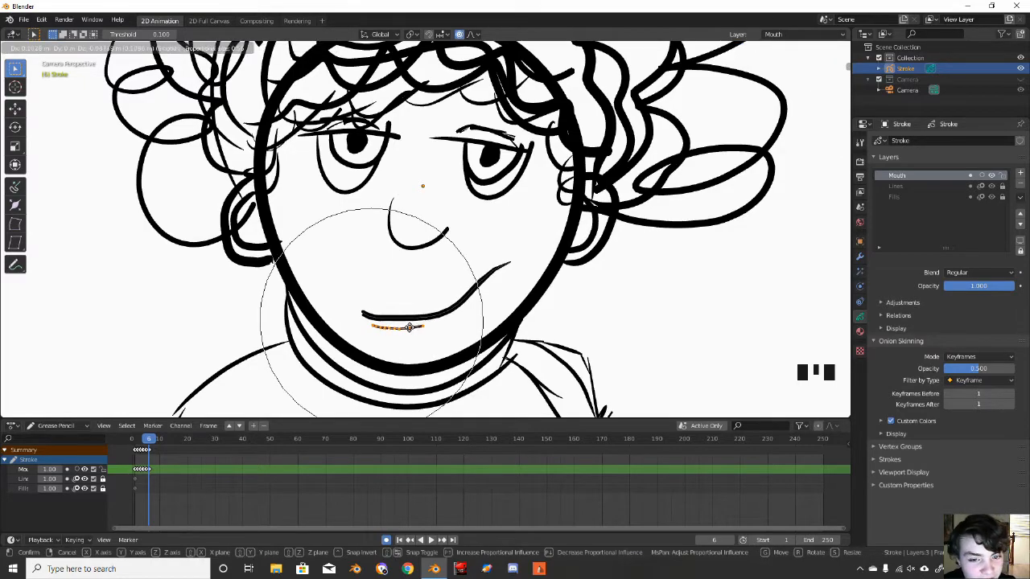
{"action": "right_click", "coordinate": [410, 326]}
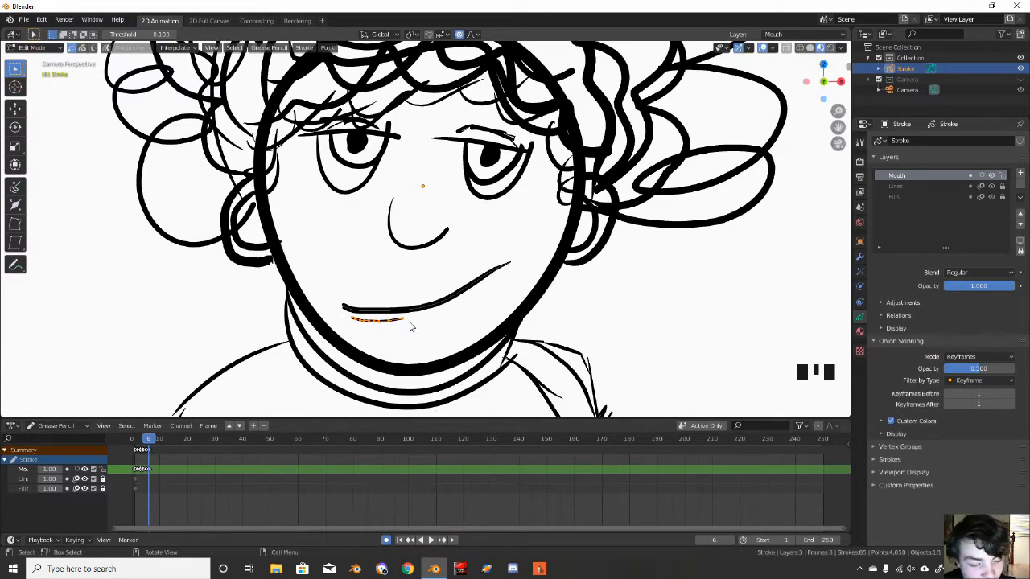
{"action": "key", "text": "g"}
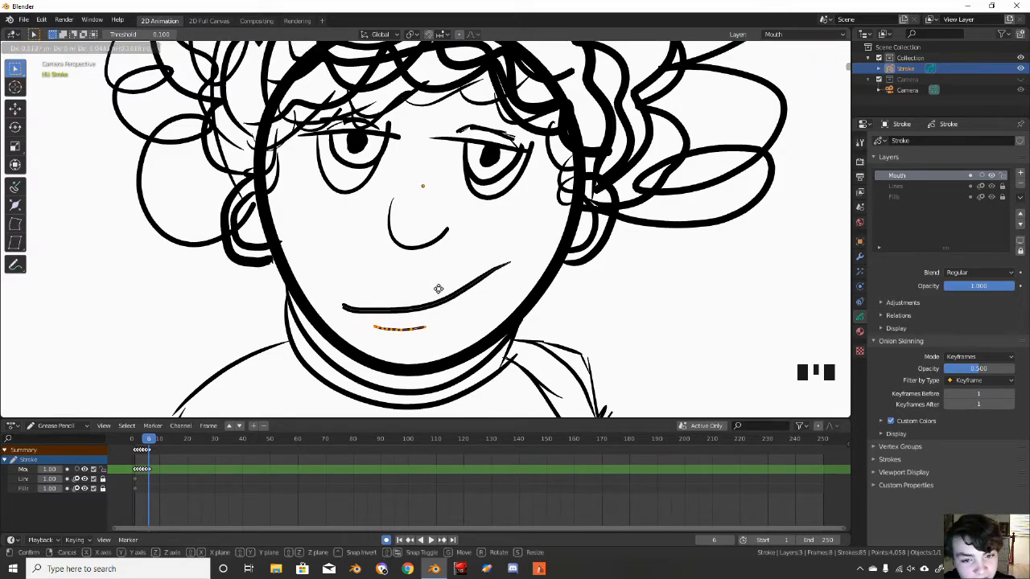
{"action": "left_click", "coordinate": [452, 288]}
- Rotate the short line under the mouth by about -12.7° and a further -2.79°, and shrink it slightly to follow the mouth's curve
{"action": "key", "text": "r"}
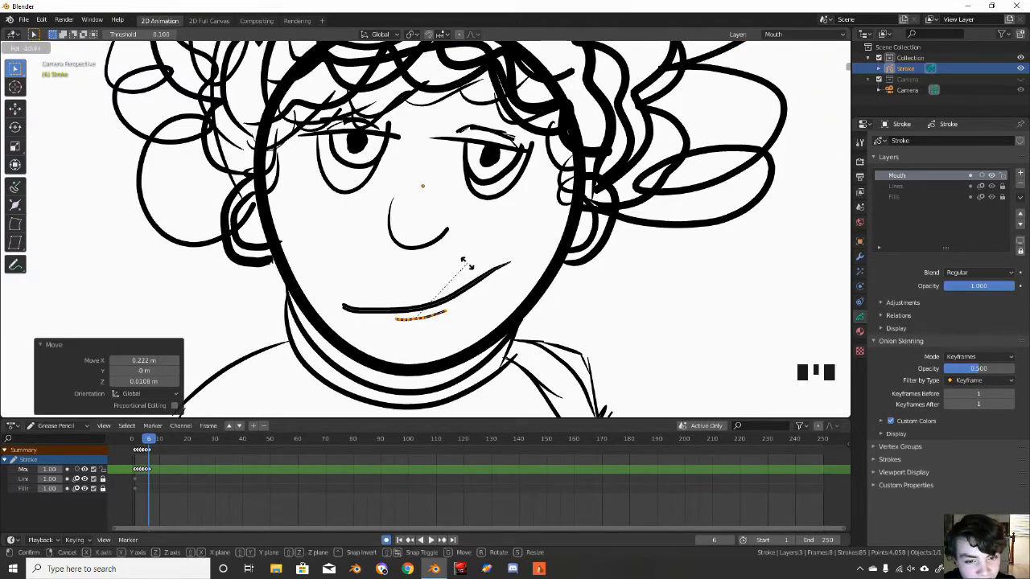
{"action": "left_click", "coordinate": [464, 262]}
{"action": "key", "text": "s"}
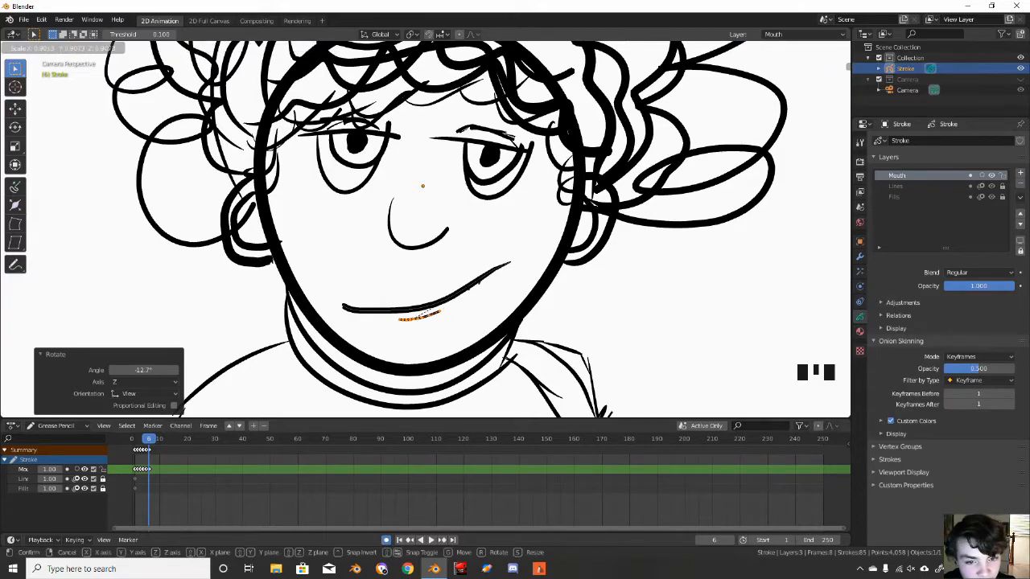
{"action": "left_click", "coordinate": [475, 290]}
{"action": "key", "text": "g"}
{"action": "right_click", "coordinate": [485, 288]}
{"action": "key", "text": "r"}
{"action": "left_click", "coordinate": [485, 283]}
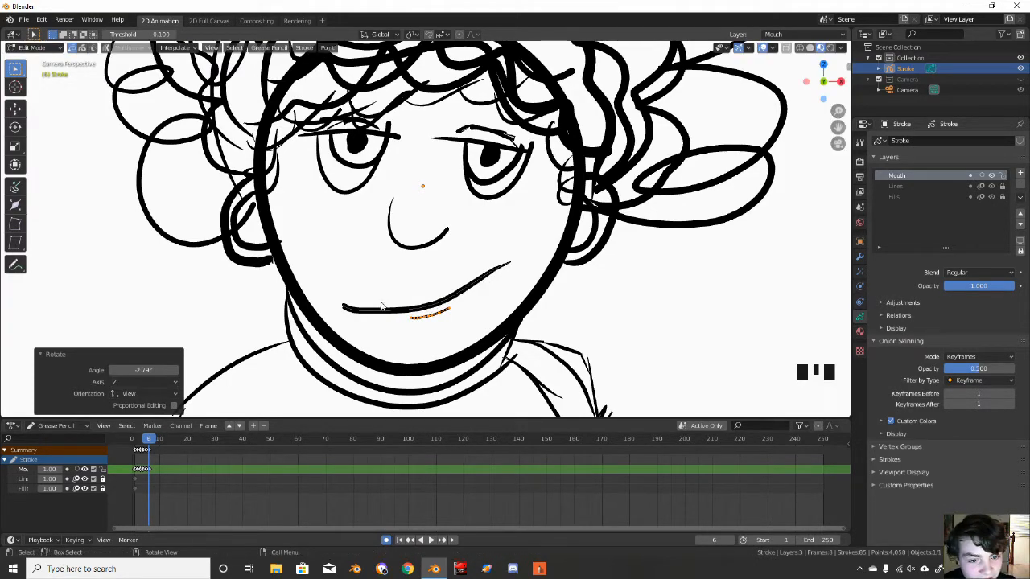
- Taper the thick lower corner of the frame 6 mouth line using Shrink/Fatten with a small proportional editing radius
{"action": "key", "text": "alt+a"}
{"action": "key", "text": "o"}
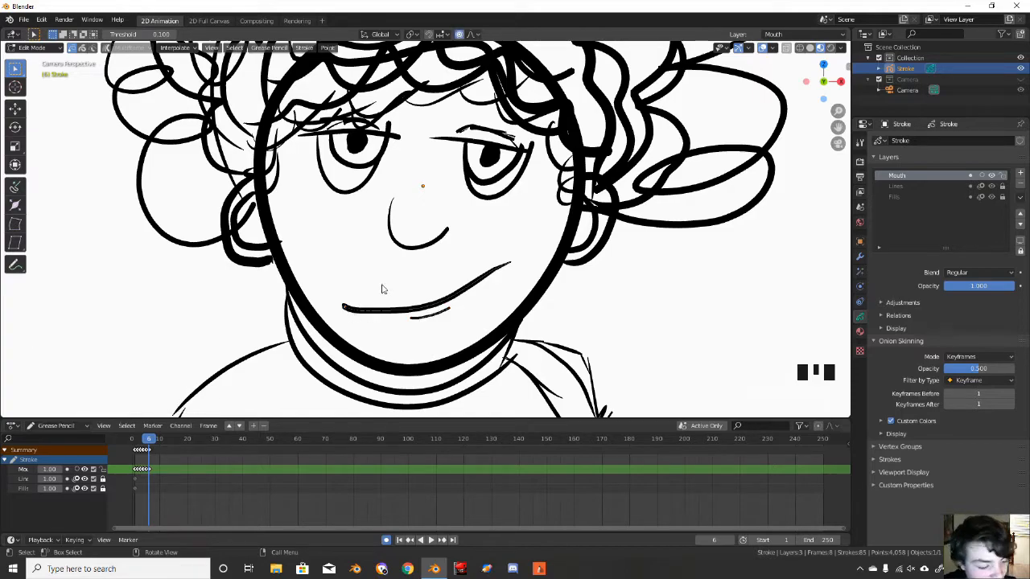
{"action": "key", "text": "alt+s"}
{"action": "scroll", "coordinate": [366, 291], "scroll_direction": "up", "scroll_amount": 15}
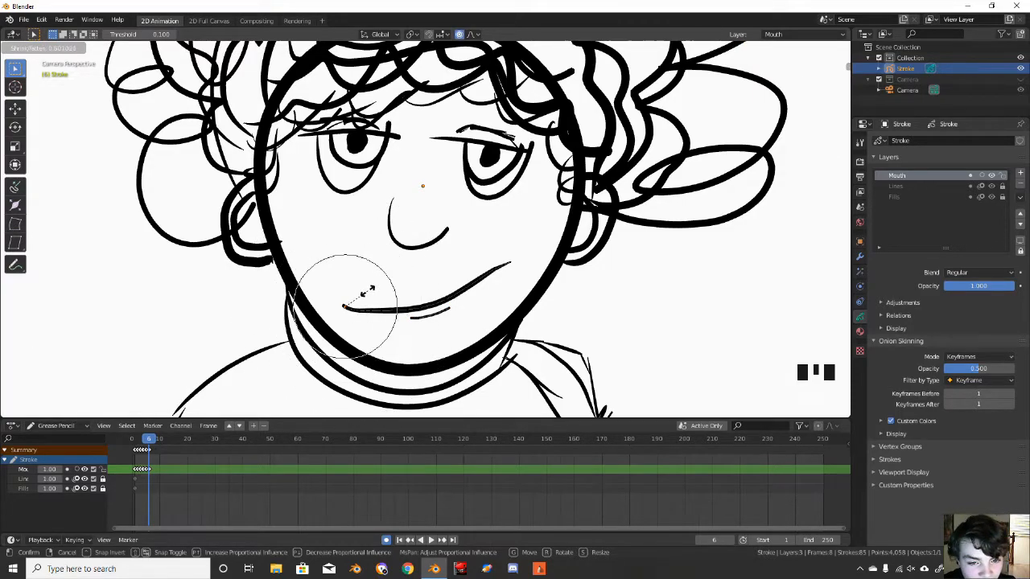
{"action": "left_click", "coordinate": [363, 303]}
- Step back to frame 0 and forward through each frame to 6 to compare all the mouth expressions
{"action": "scroll", "coordinate": [692, 337], "scroll_direction": "down", "scroll_amount": 4}
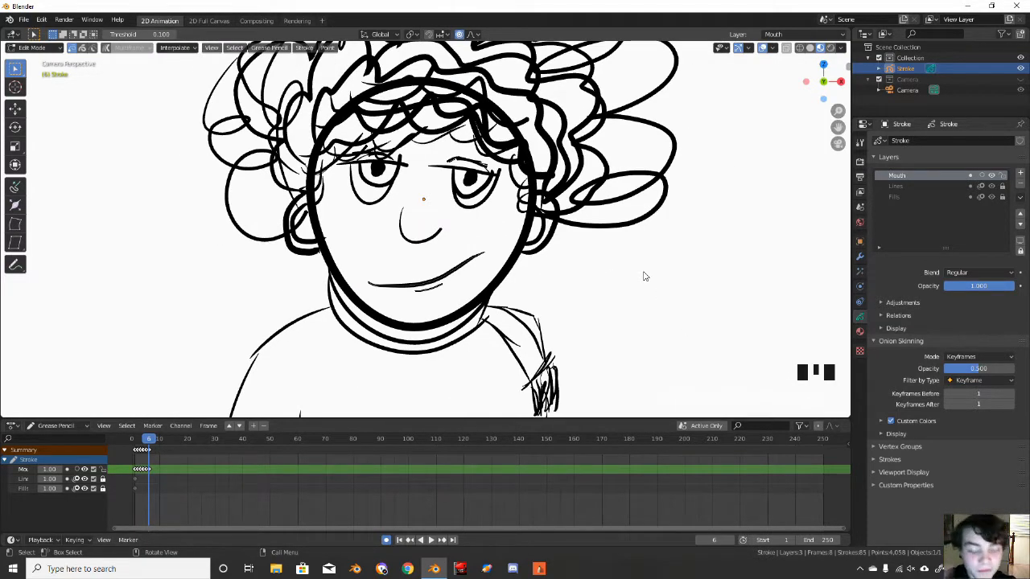
{"action": "key", "text": "Left"}
{"action": "key", "text": "Left"}
{"action": "key", "text": "Left"}
{"action": "key", "text": "Left"}
{"action": "key", "text": "Left"}
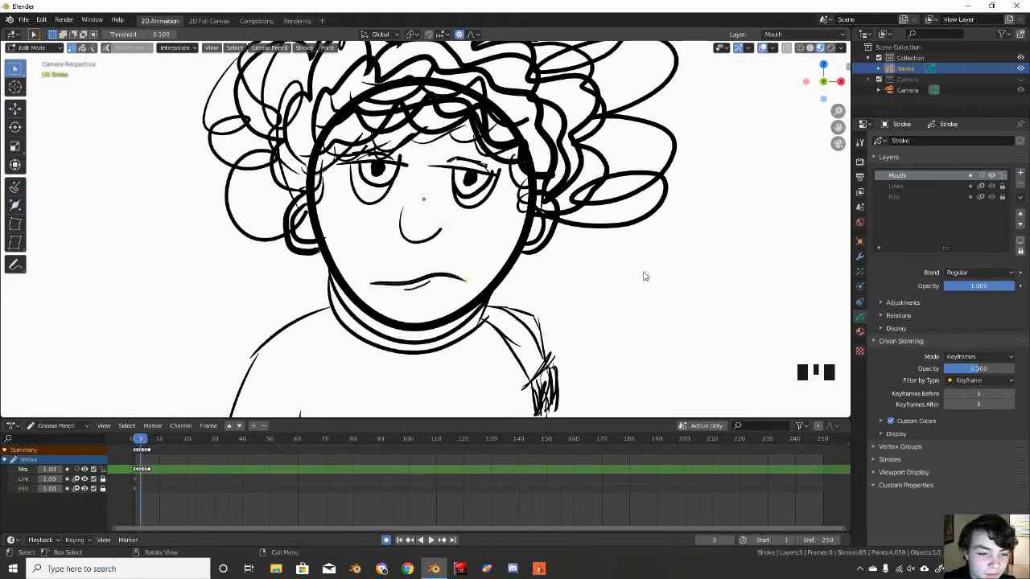
{"action": "key", "text": "Left"}
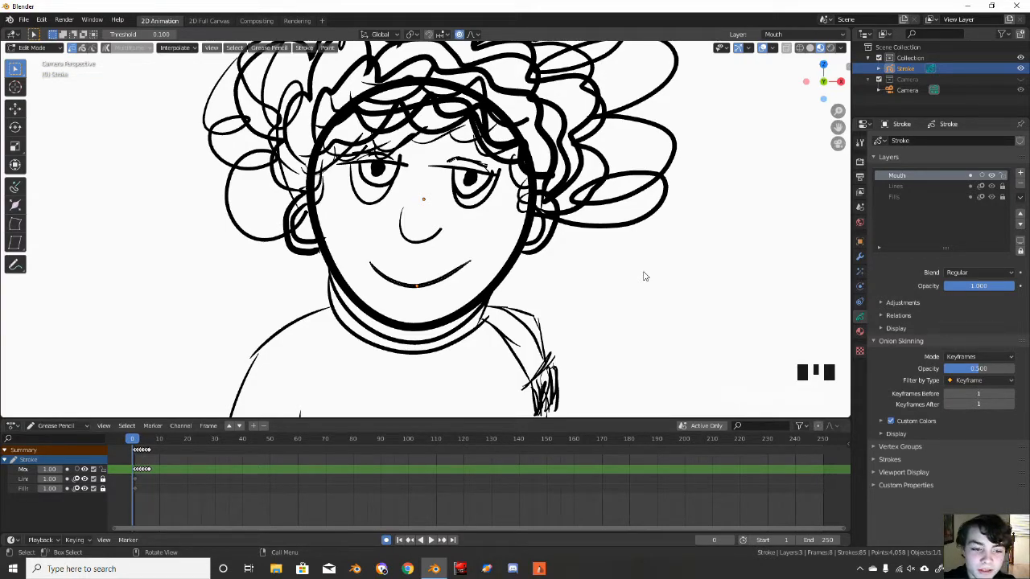
{"action": "key", "text": "Right"}
{"action": "key", "text": "Right"}
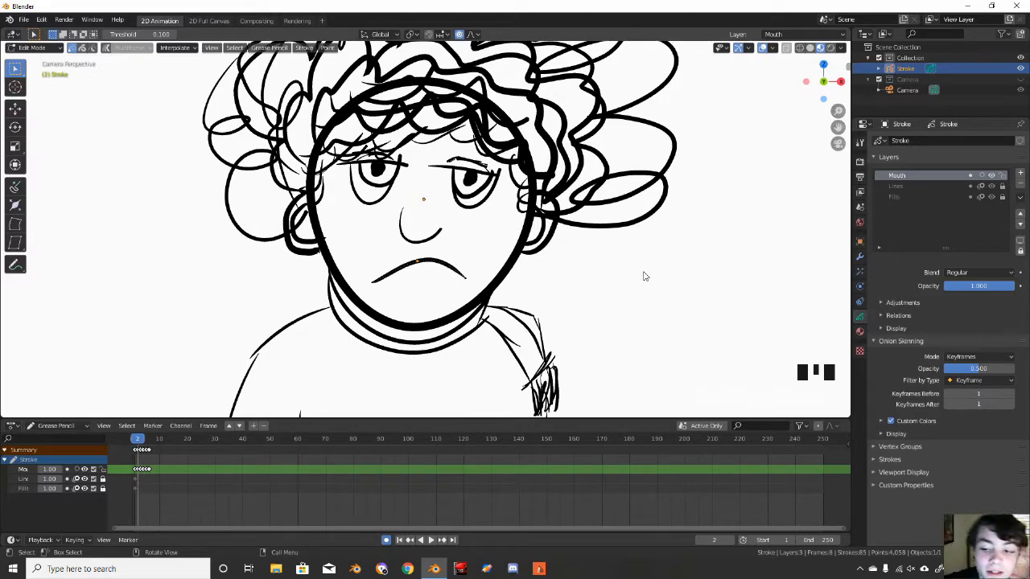
{"action": "key", "text": "Right"}
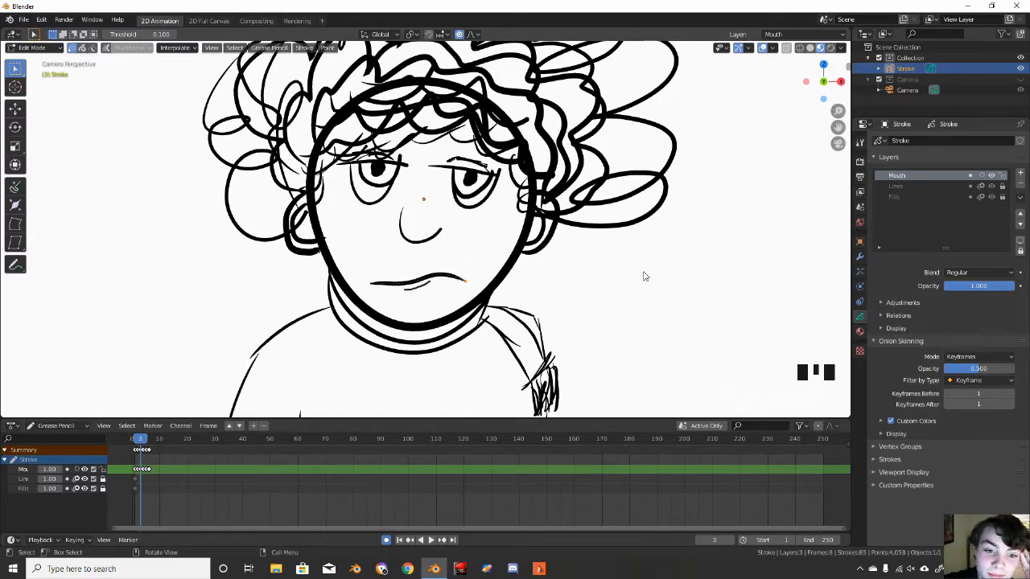
{"action": "key", "text": "Right"}
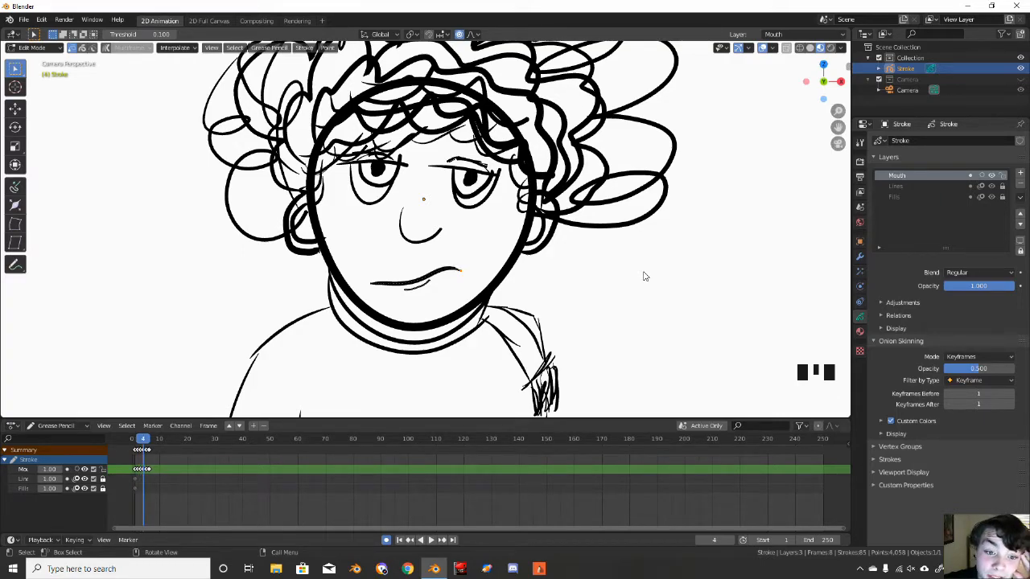
{"action": "key", "text": "Right"}
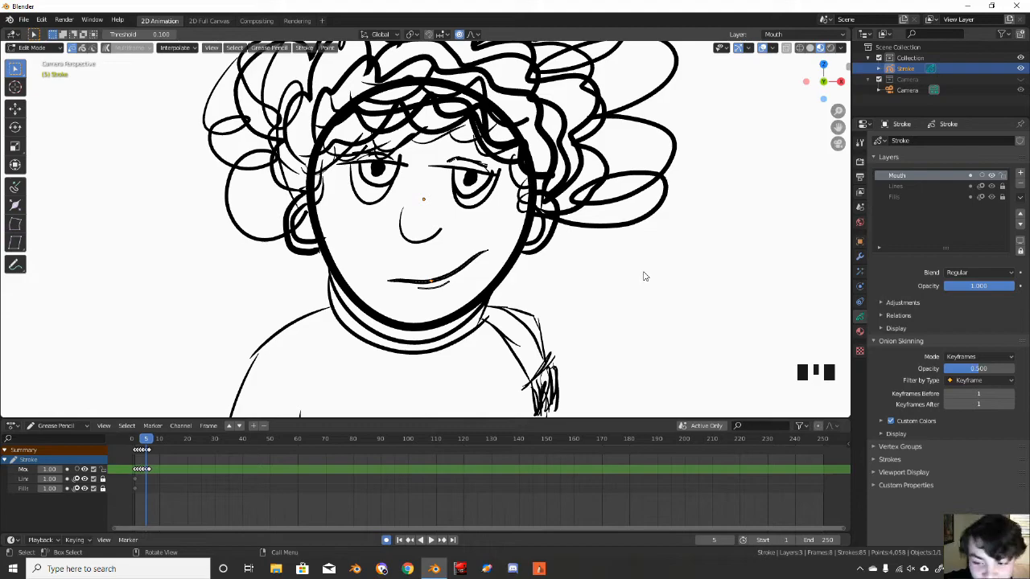
{"action": "key", "text": "Right"}
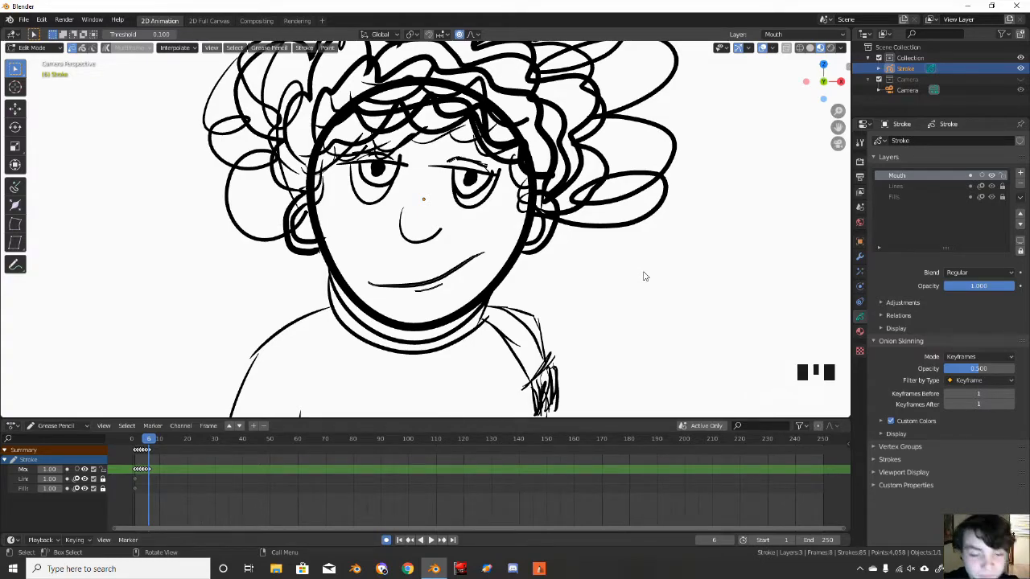
{"action": "scroll", "coordinate": [644, 276], "scroll_direction": "up", "scroll_amount": 3}
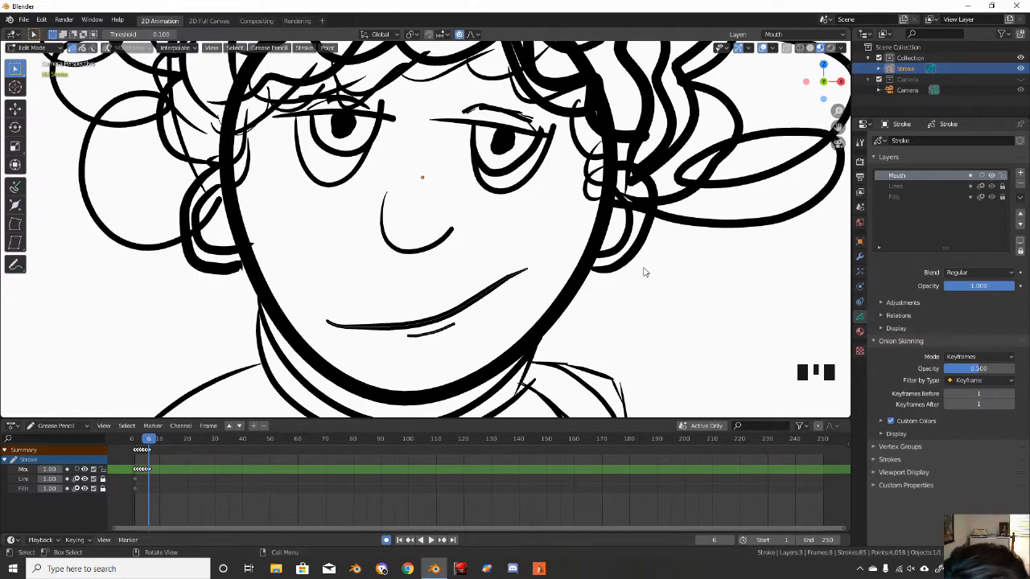
{"action": "scroll", "coordinate": [643, 272], "scroll_direction": "down", "scroll_amount": 2}
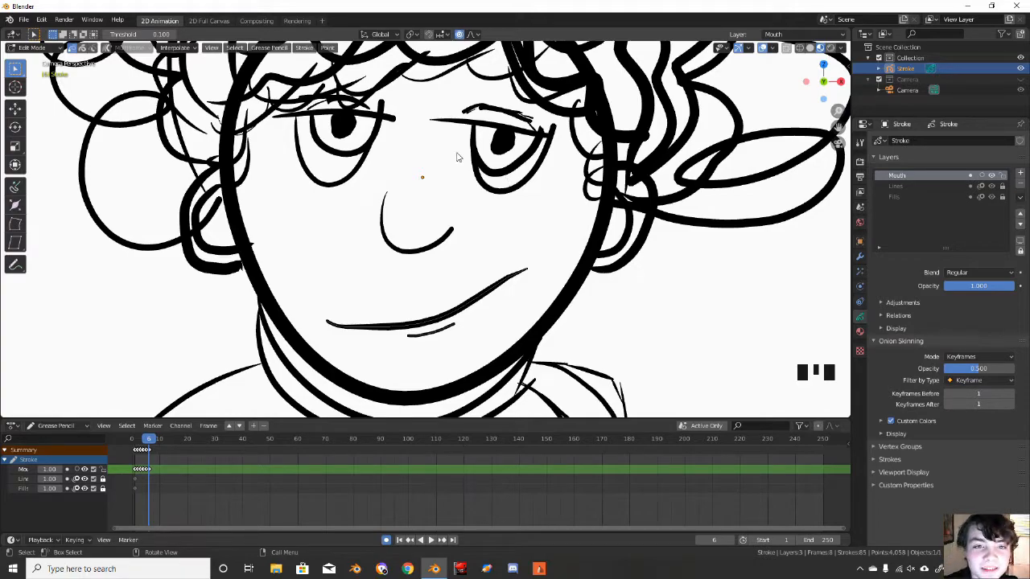
{"action": "scroll", "coordinate": [459, 157], "scroll_direction": "down", "scroll_amount": 2}
{"action": "mouse_move", "coordinate": [459, 157]}
{"action": "middle_mouse_down", "text": "shift"}
{"action": "mouse_move", "coordinate": [481, 201]}
{"action": "mouse_move", "coordinate": [498, 199]}
{"action": "mouse_move", "coordinate": [492, 164]}
{"action": "middle_mouse_up", "text": "shift"}
{"action": "scroll", "coordinate": [495, 201], "scroll_direction": "up", "scroll_amount": 2}
{"action": "scroll", "coordinate": [493, 185], "scroll_direction": "up", "scroll_amount": 2}
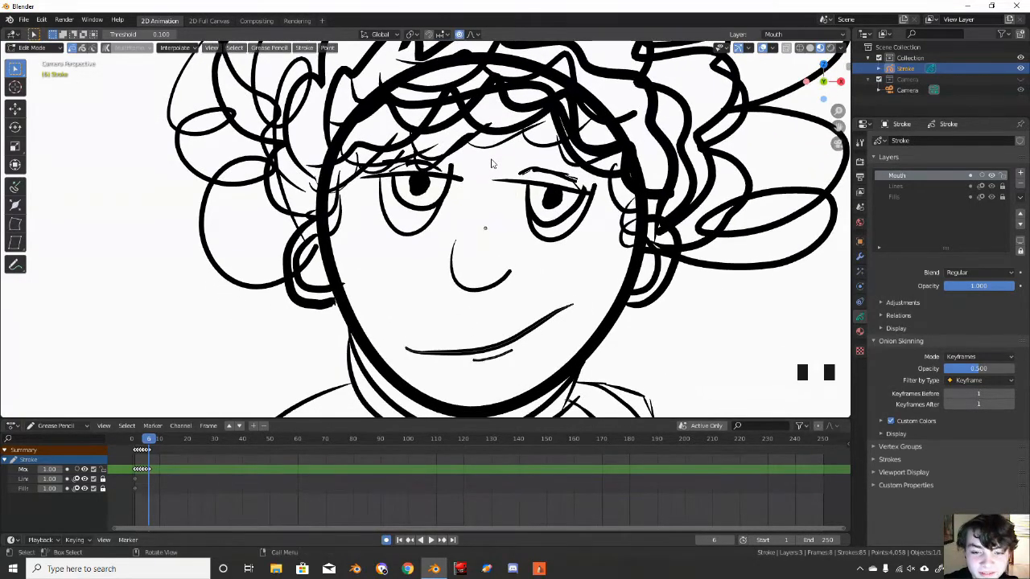
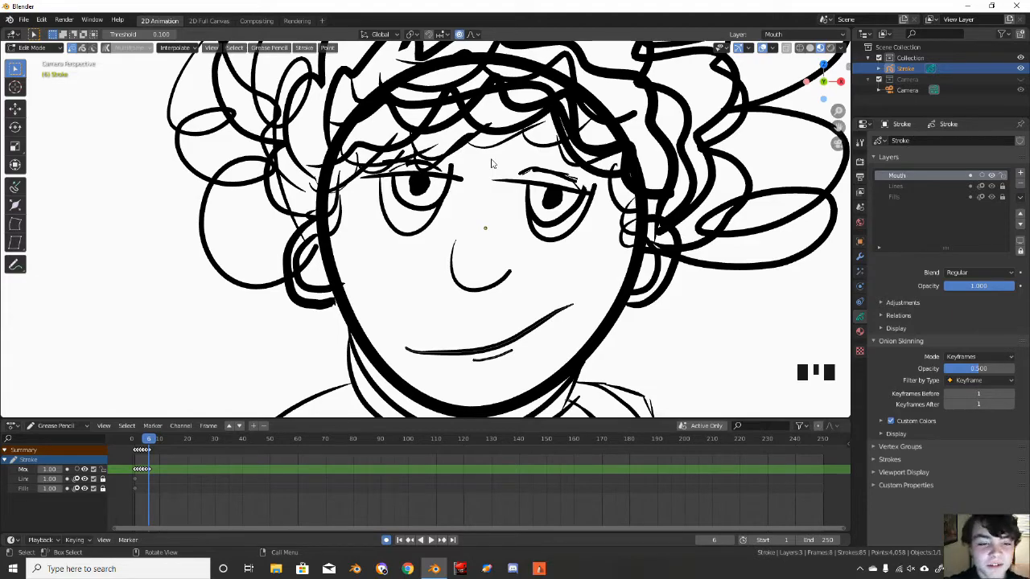
{"action": "scroll", "coordinate": [492, 163], "scroll_direction": "down", "scroll_amount": 2}
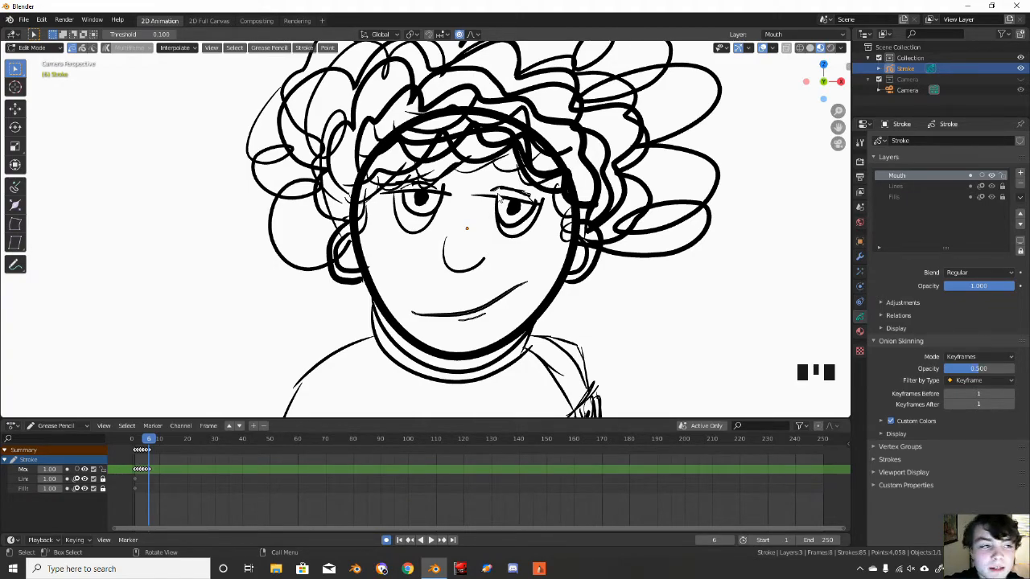
- Switch the Stroke object to Draw mode and add a Time Offset modifier to it
{"action": "left_click", "coordinate": [28, 48]}
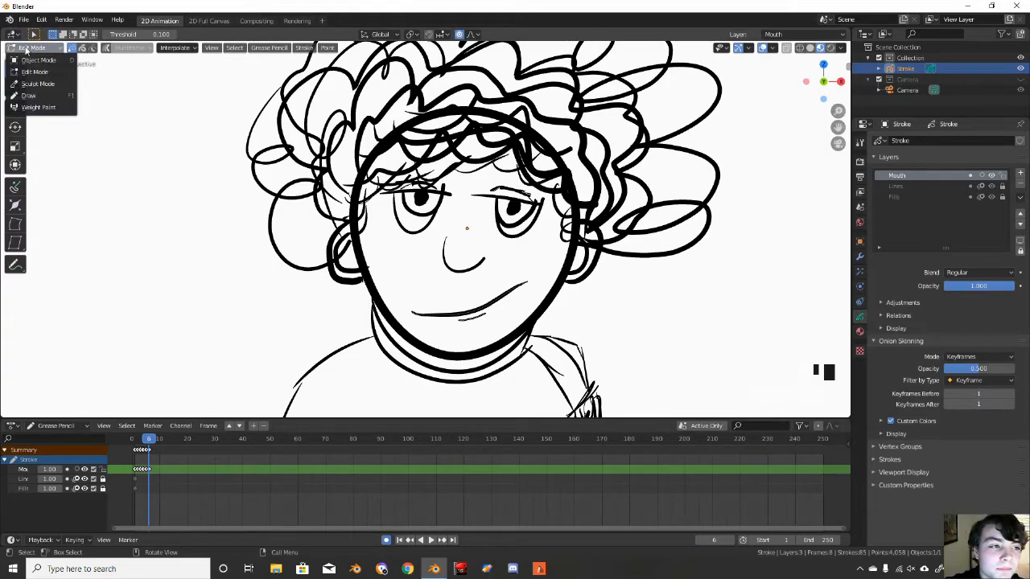
{"action": "left_click", "coordinate": [29, 95]}
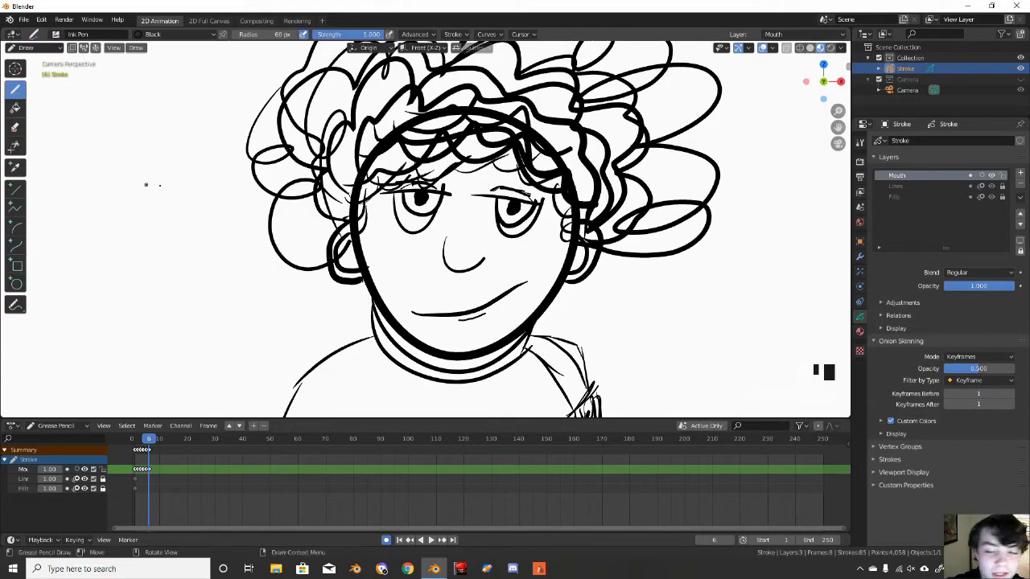
{"action": "left_click", "coordinate": [859, 271]}
{"action": "left_click", "coordinate": [859, 255]}
{"action": "left_click", "coordinate": [982, 142]}
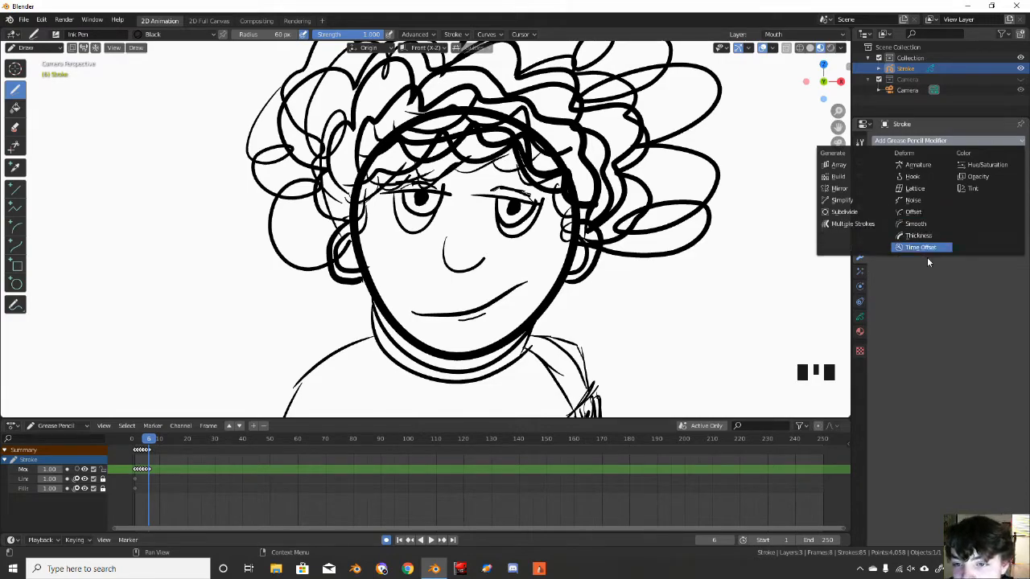
{"action": "left_click", "coordinate": [969, 241]}
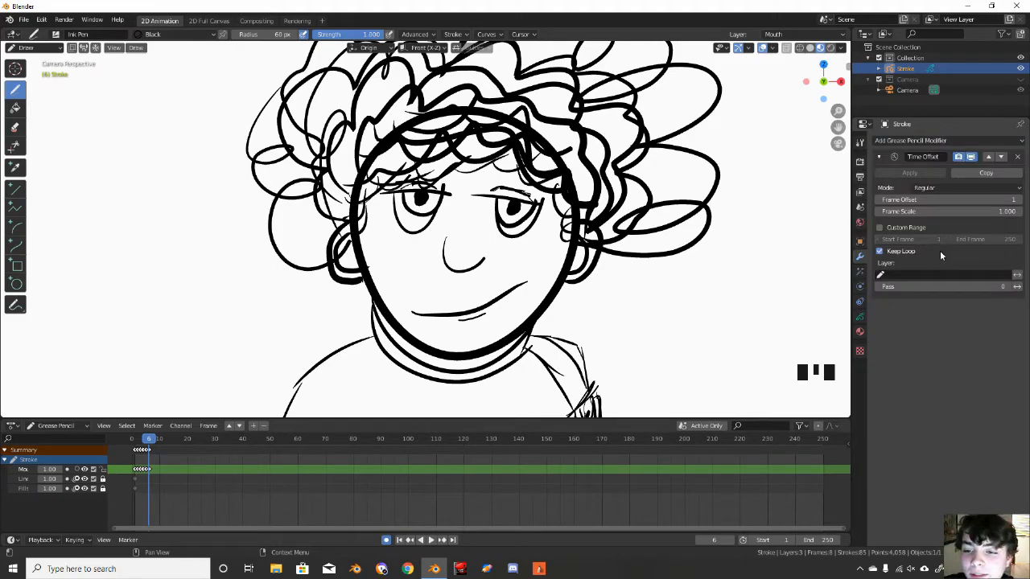
- Restrict the Time Offset modifier to the Mouth layer and set its mode to Fixed Frame
{"action": "left_click", "coordinate": [936, 274]}
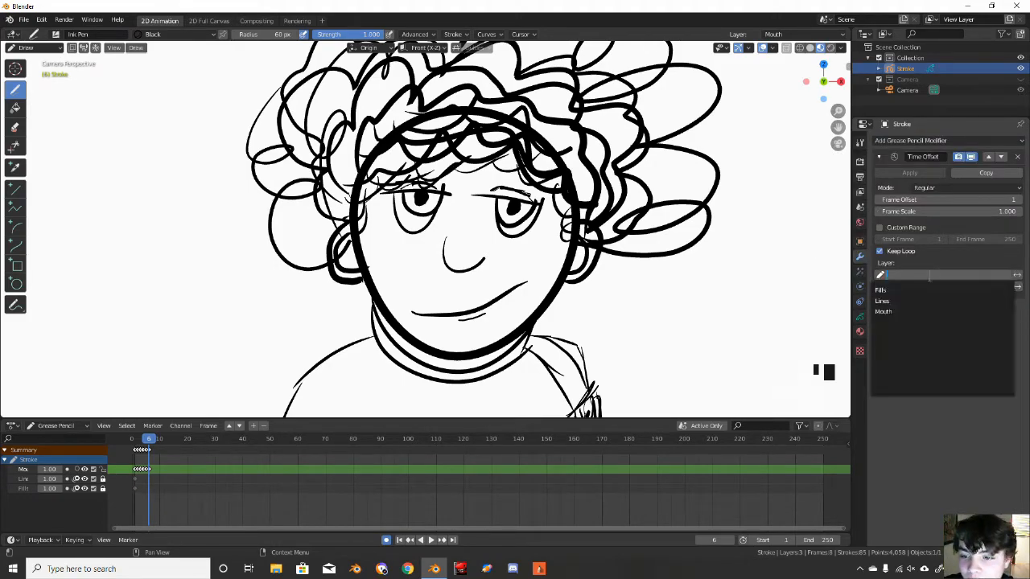
{"action": "left_click", "coordinate": [925, 311]}
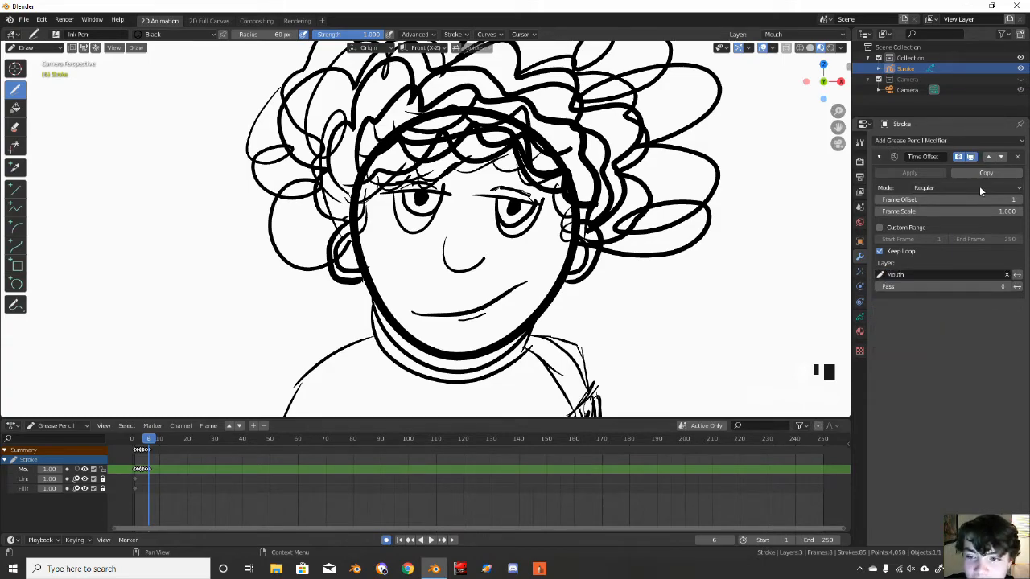
{"action": "left_click", "coordinate": [975, 187]}
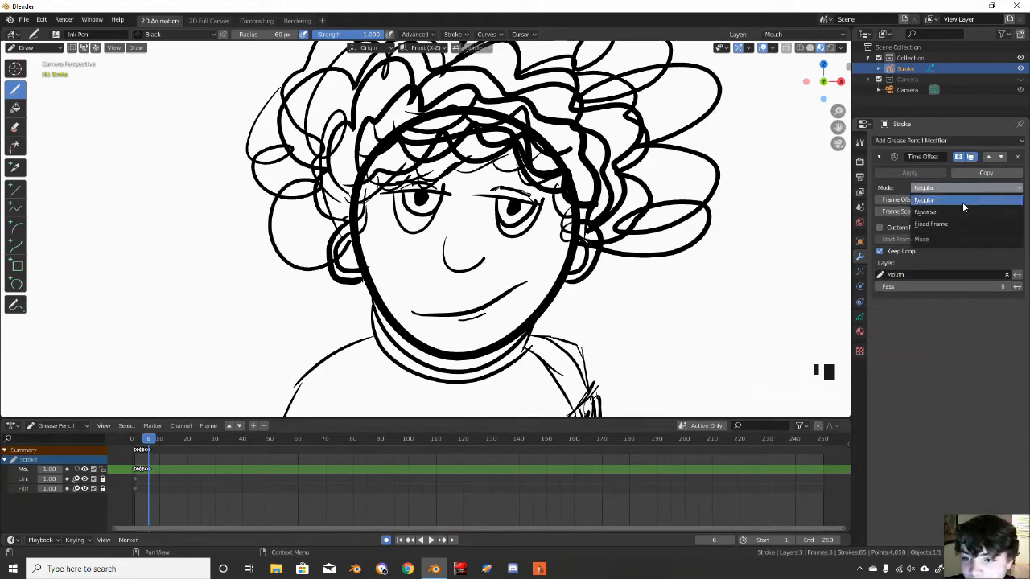
{"action": "left_click", "coordinate": [933, 224]}
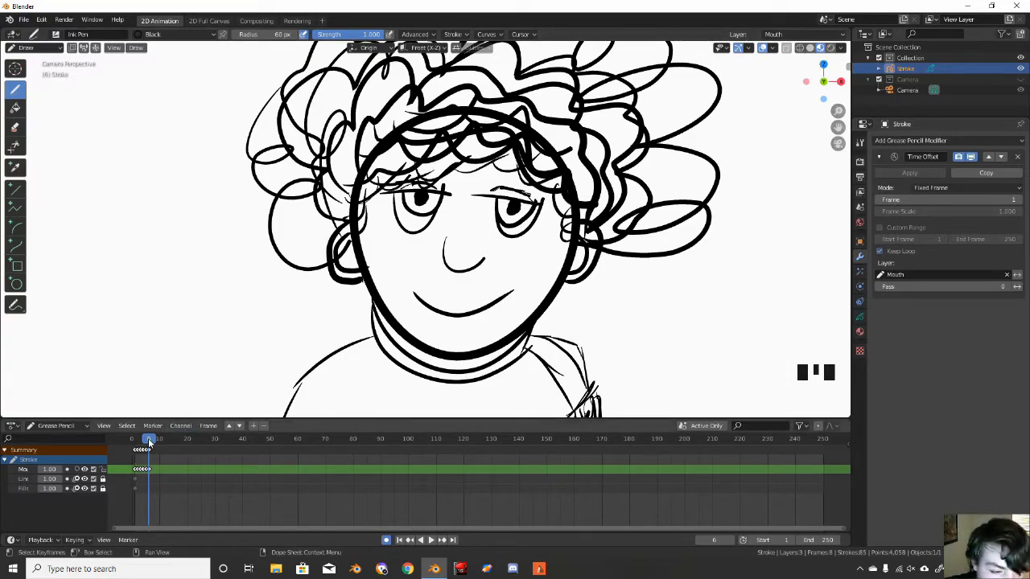
- Scrub and play the animation to check the mouth drawing, finishing with the timeline at frame 0
{"action": "left_click_drag", "start_coordinate": [149, 441], "coordinate": [132, 442]}
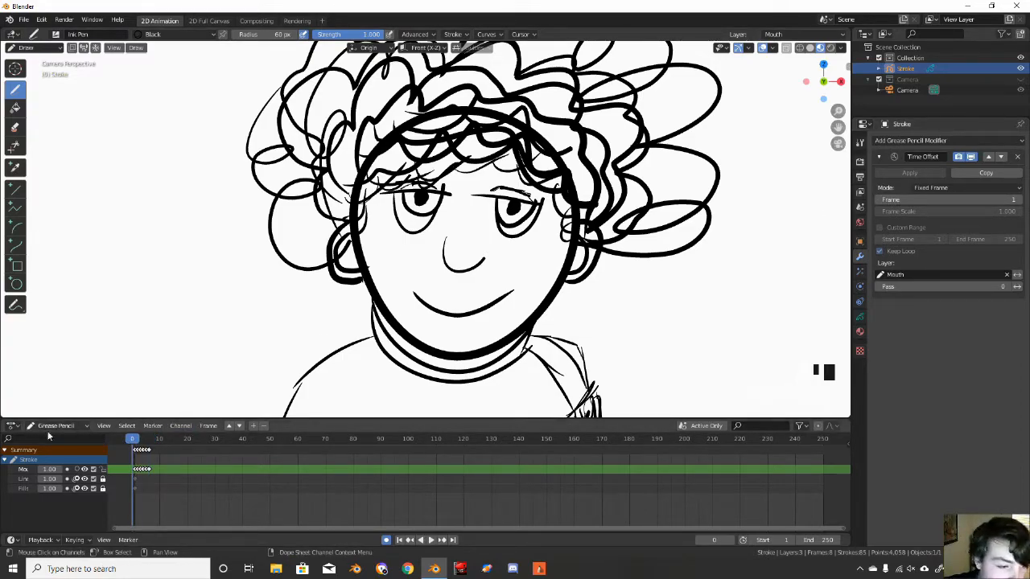
{"action": "key", "text": "space"}
{"action": "left_click_drag", "start_coordinate": [177, 439], "coordinate": [128, 441]}
{"action": "key", "text": "space"}
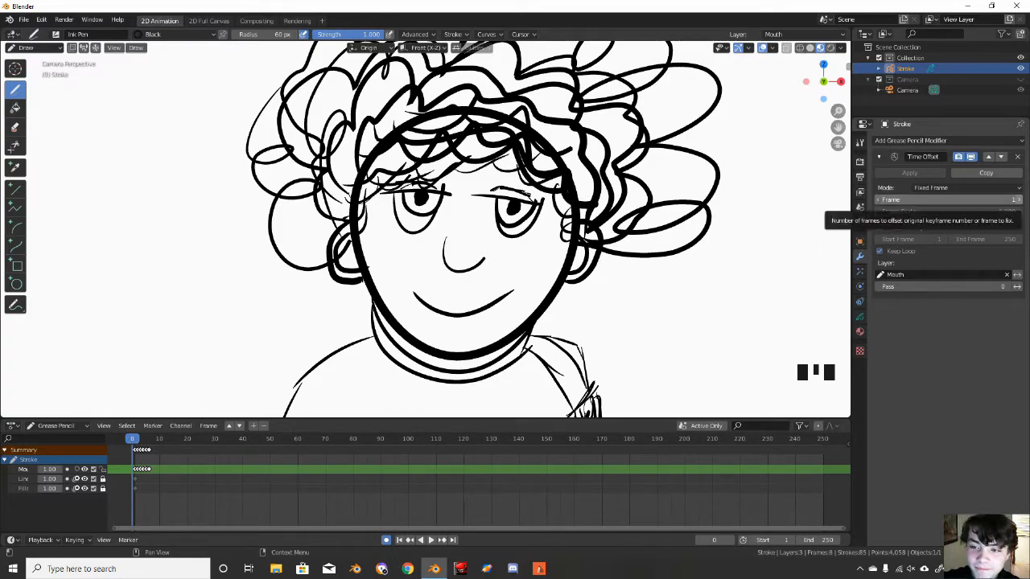
- Step the modifier's fixed frame up to 7 and on to 51 to preview the mouth shapes, and return it to 1
{"action": "left_click", "coordinate": [1018, 203]}
{"action": "left_click", "coordinate": [1019, 203]}
{"action": "left_click", "coordinate": [1019, 202]}
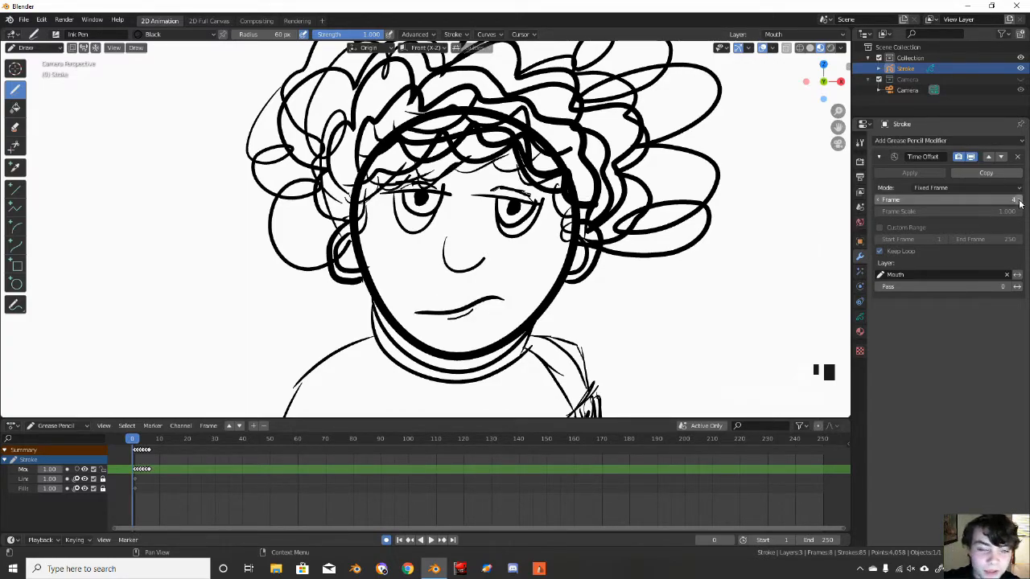
{"action": "left_click", "coordinate": [1018, 203]}
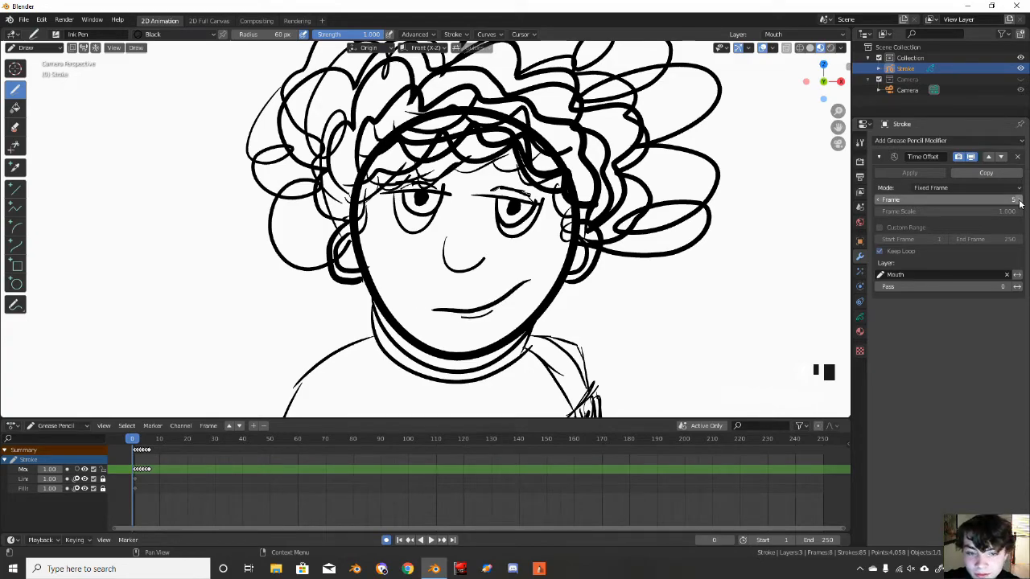
{"action": "left_click", "coordinate": [1018, 202]}
{"action": "left_click", "coordinate": [1019, 202]}
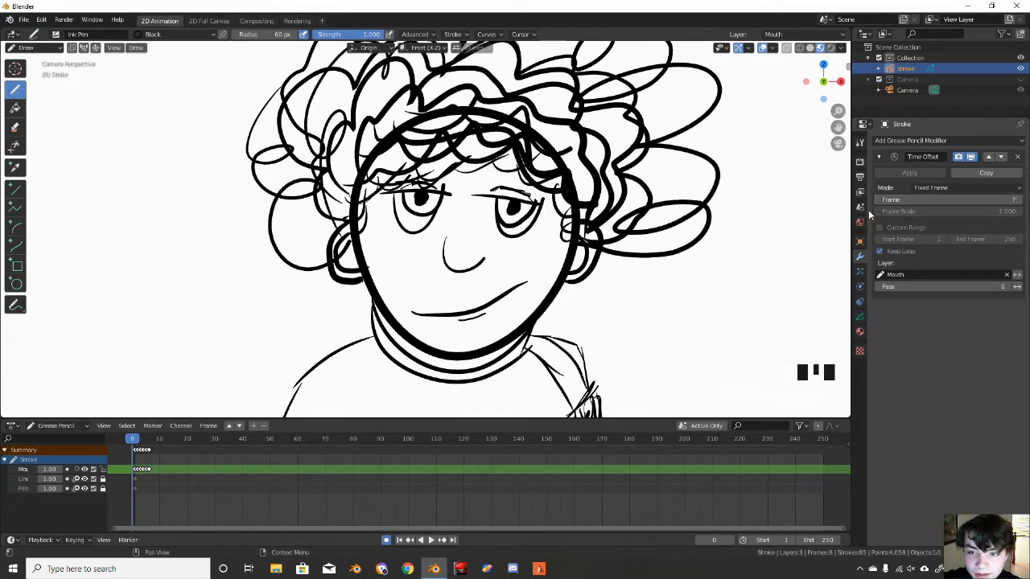
{"action": "mouse_move", "coordinate": [997, 200]}
{"action": "left_mouse_down"}
{"action": "mouse_move", "coordinate": [925, 199]}
{"action": "mouse_move", "coordinate": [965, 201]}
{"action": "mouse_move", "coordinate": [954, 201]}
{"action": "left_mouse_up"}
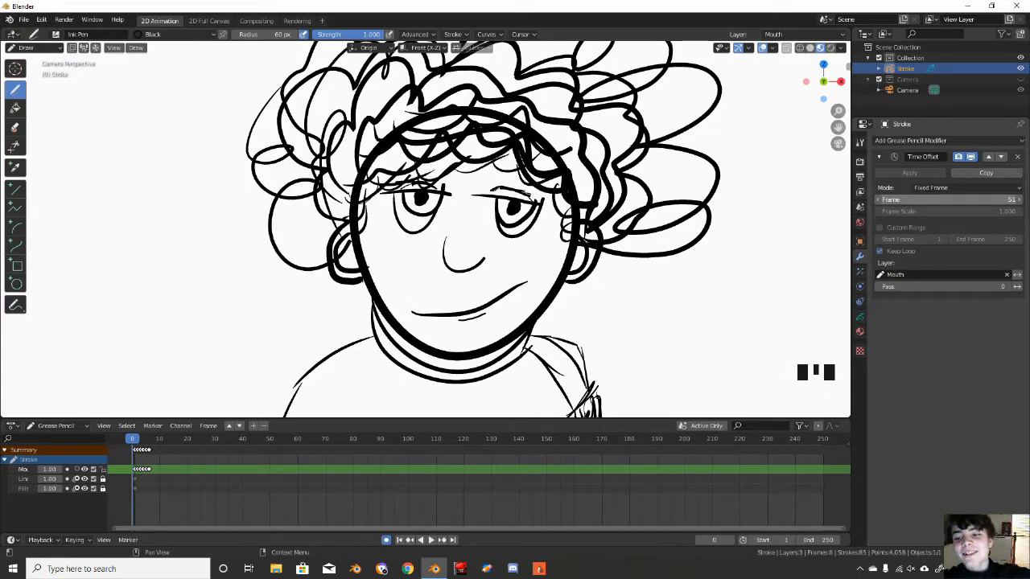
{"action": "left_click_drag", "start_coordinate": [954, 201], "coordinate": [879, 201]}
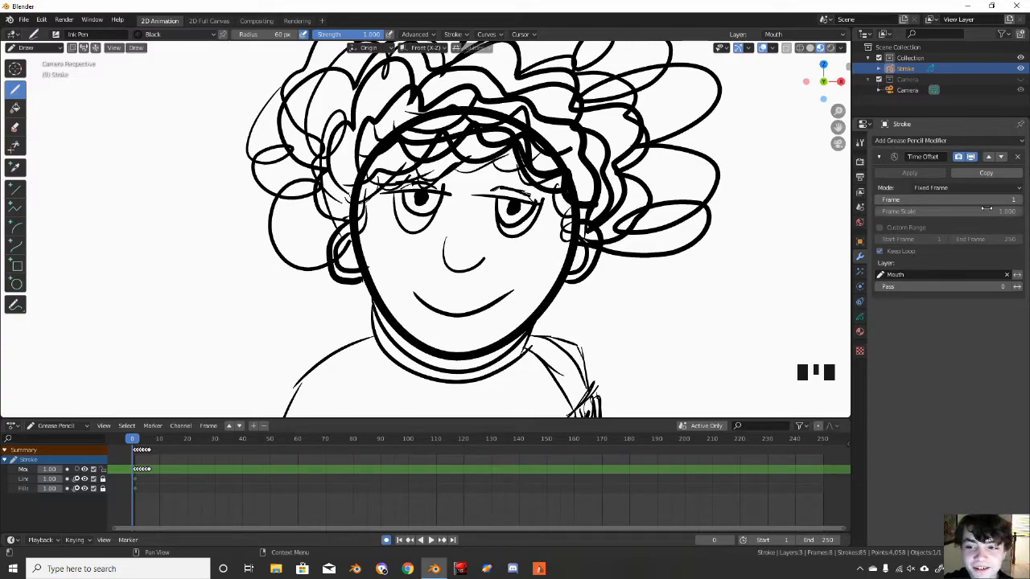
- Vary the modifier's fixed frame between 1 and 4 to compare the mouth drawings, ending at frame 1
{"action": "left_click", "coordinate": [1020, 200]}
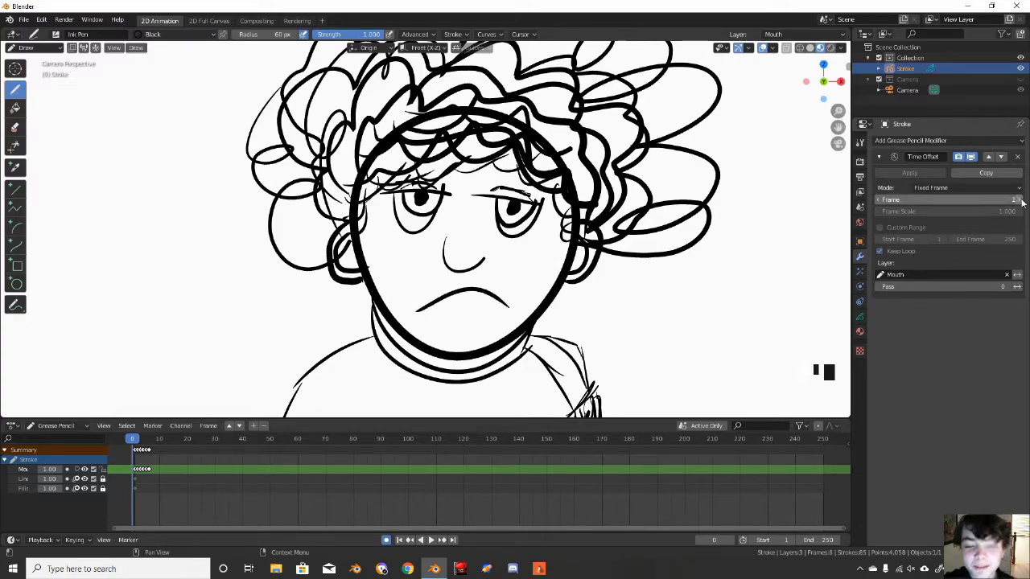
{"action": "left_click", "coordinate": [1020, 200]}
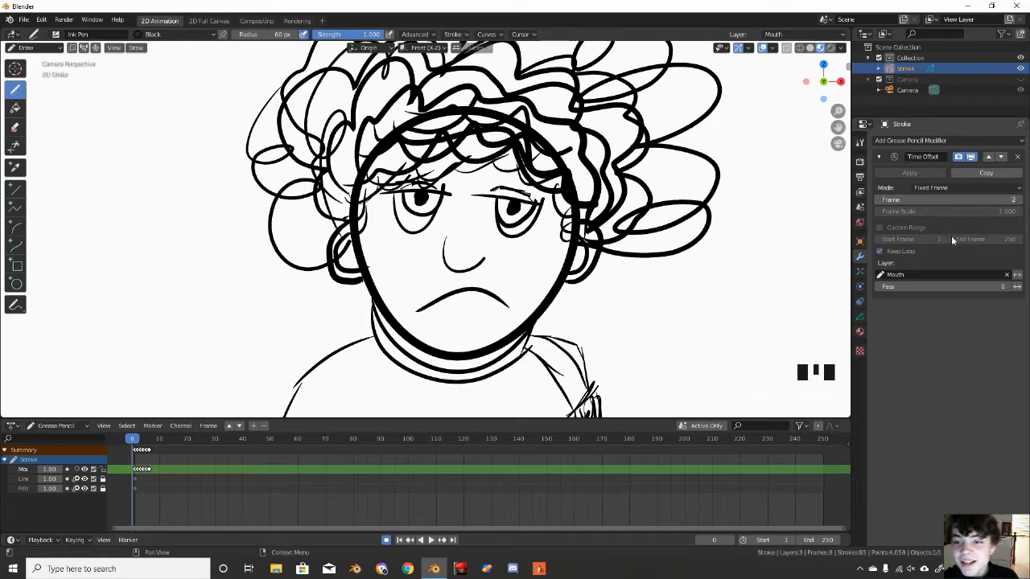
{"action": "left_click", "coordinate": [1020, 201]}
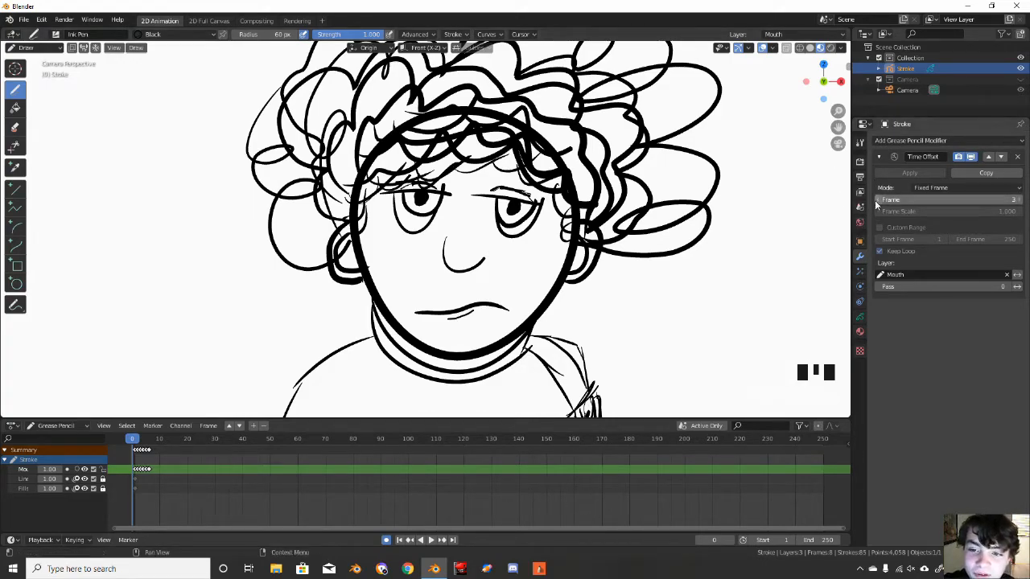
{"action": "left_click", "coordinate": [878, 200]}
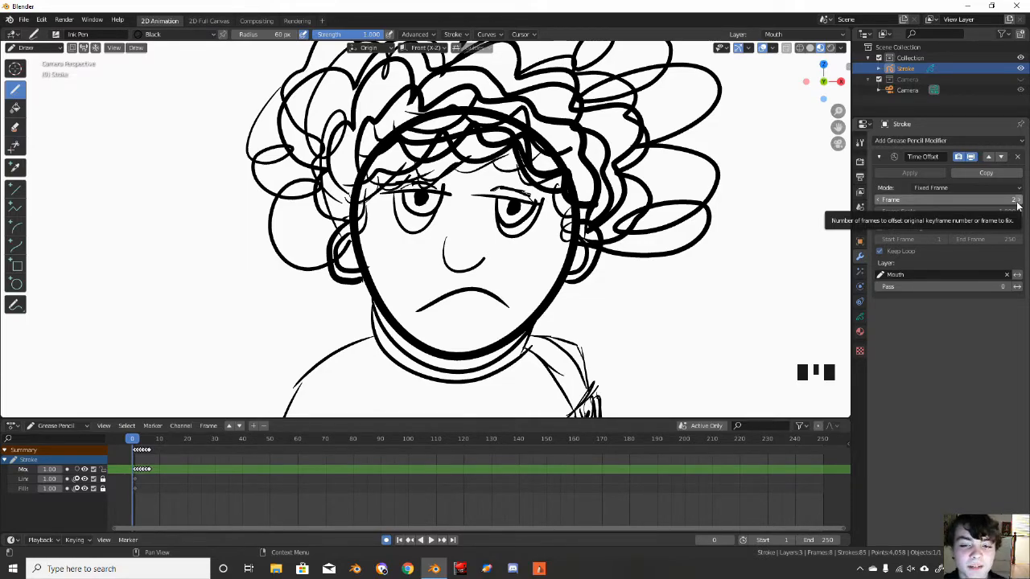
{"action": "left_click", "coordinate": [1017, 200]}
{"action": "left_click", "coordinate": [1018, 200]}
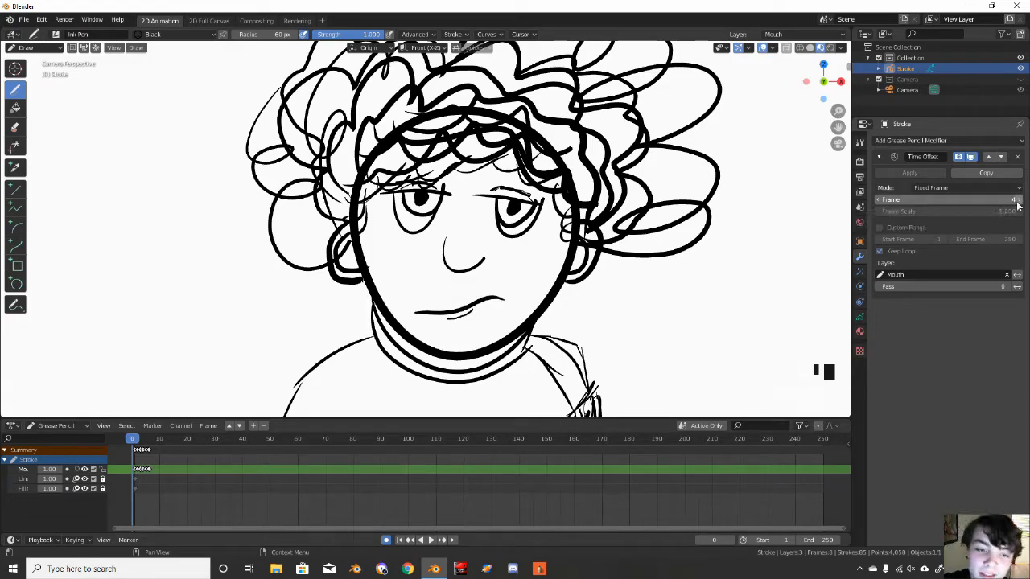
{"action": "left_click", "coordinate": [877, 199]}
{"action": "left_click", "coordinate": [878, 199]}
{"action": "left_click", "coordinate": [878, 200]}
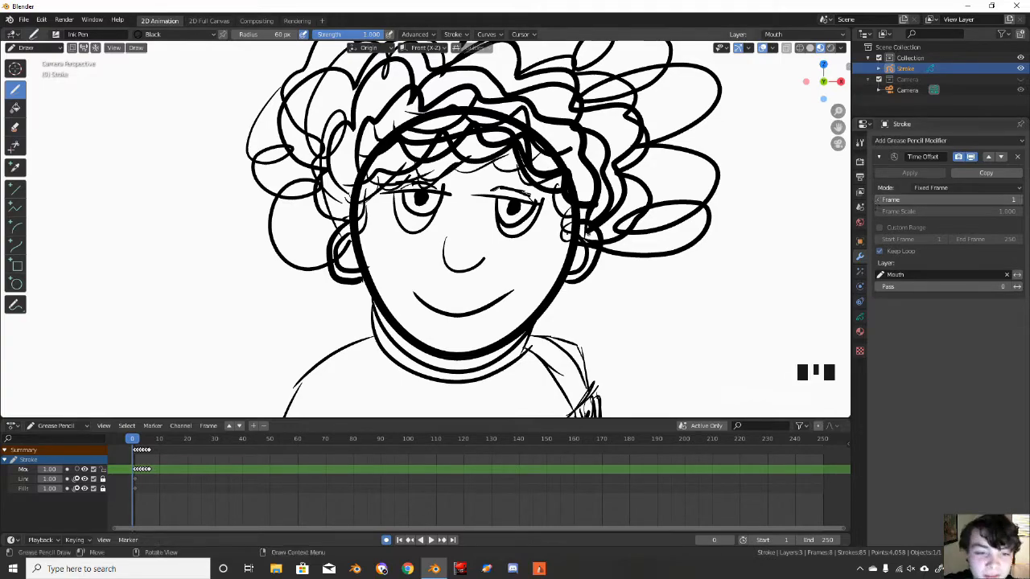
{"action": "scroll", "coordinate": [546, 247], "scroll_direction": "down", "scroll_amount": 4}
{"action": "mouse_move", "coordinate": [546, 247]}
{"action": "middle_mouse_down", "text": "shift"}
{"action": "mouse_move", "coordinate": [537, 239]}
{"action": "mouse_move", "coordinate": [501, 272]}
{"action": "mouse_move", "coordinate": [486, 264]}
{"action": "middle_mouse_up", "text": "shift"}
{"action": "scroll", "coordinate": [537, 239], "scroll_direction": "up", "scroll_amount": 1}
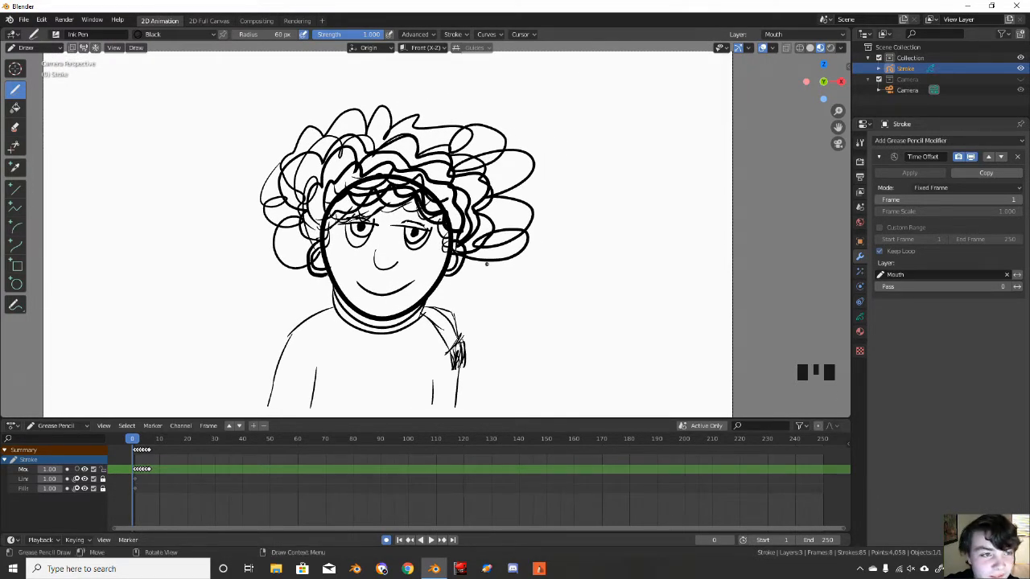
{"action": "key", "text": "d"}
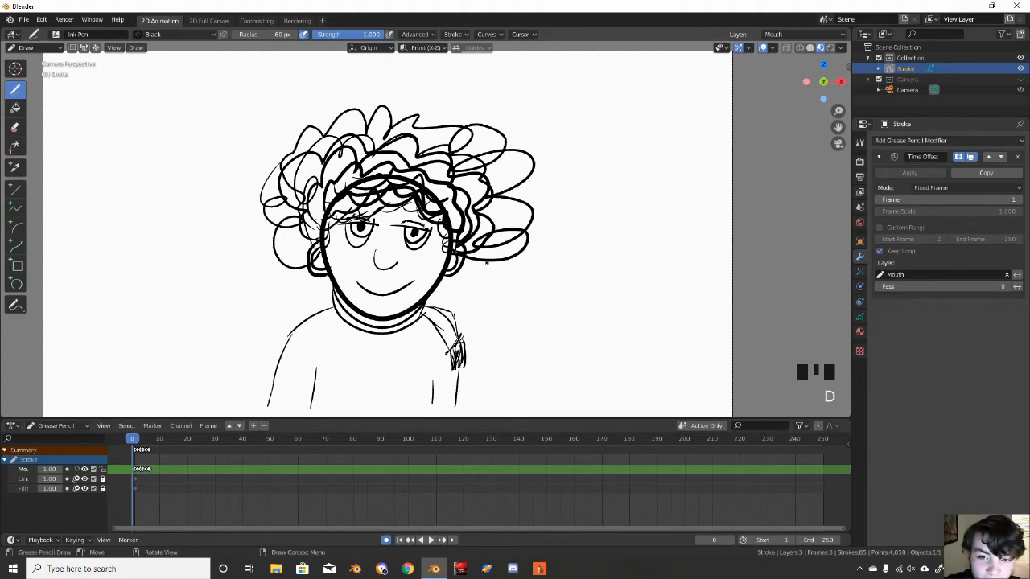
{"action": "middle_click_drag", "start_coordinate": [461, 281], "coordinate": [473, 279], "text": "ctrl"}
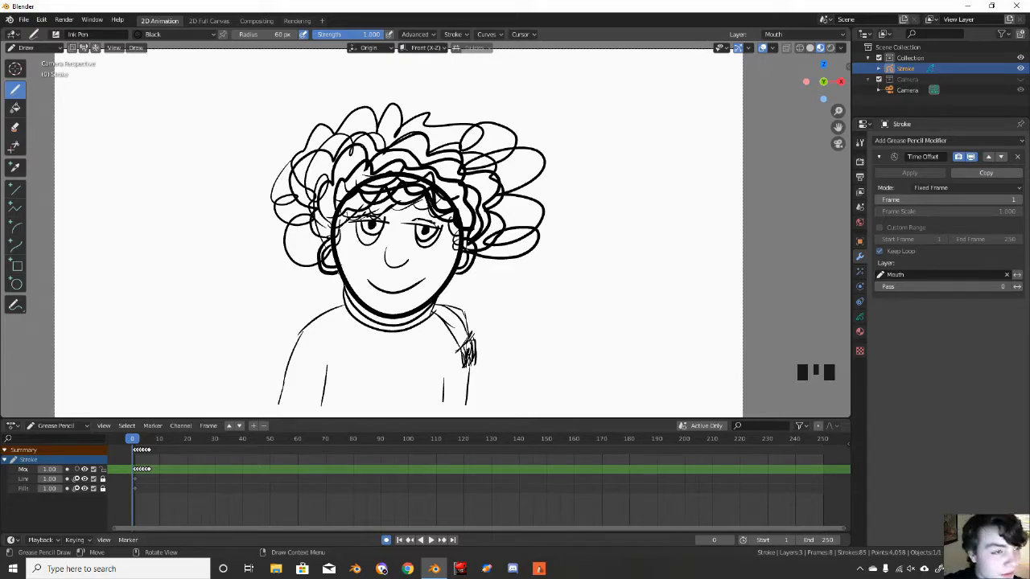
{"action": "key", "text": "d"}
{"action": "key", "text": "d"}
{"action": "left_click", "coordinate": [44, 49]}
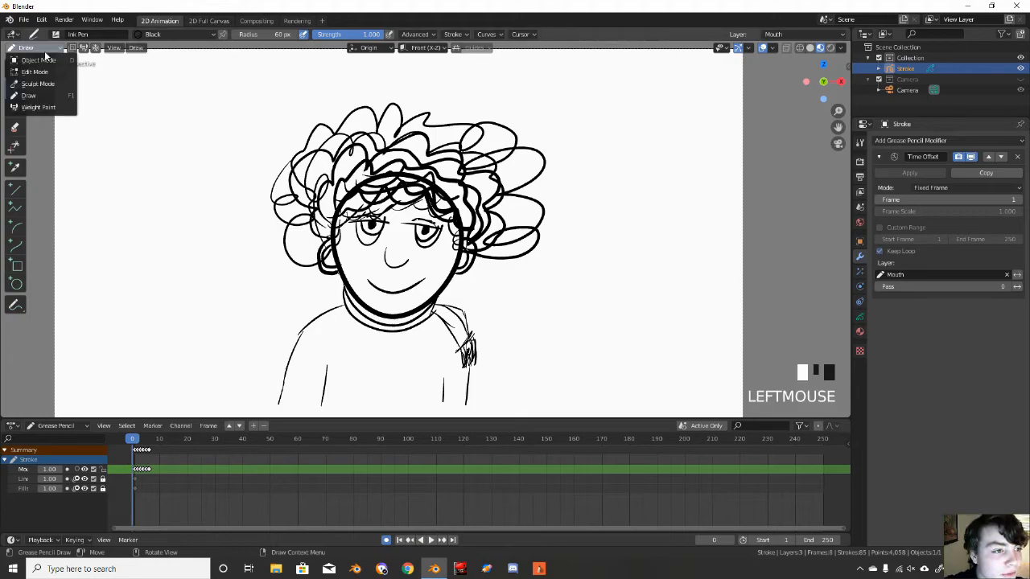
{"action": "key", "text": "d"}
{"action": "key", "text": "d"}
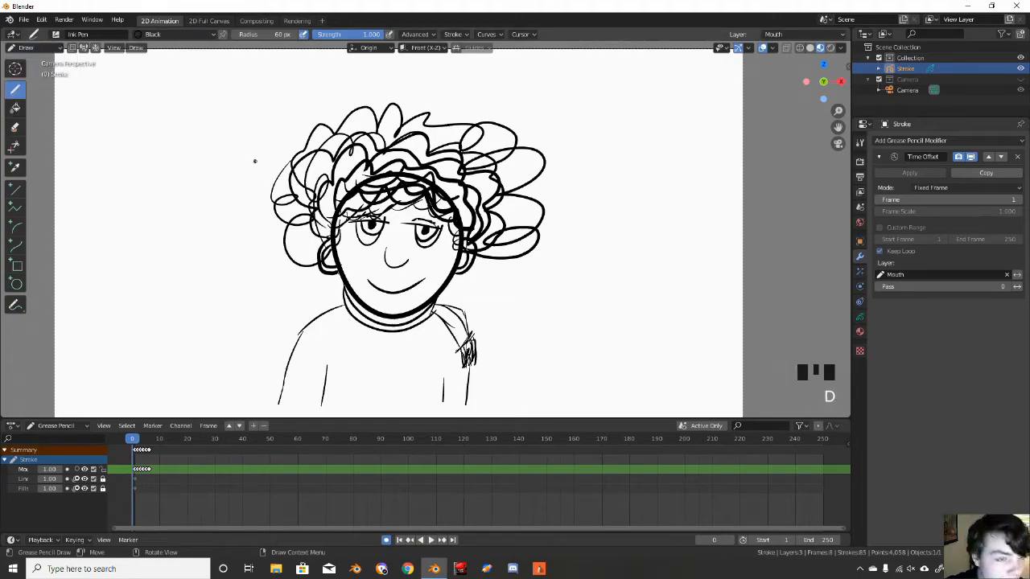
{"action": "key", "text": "d"}
{"action": "key", "text": "d"}
{"action": "key", "text": "d"}
{"action": "key", "text": "d"}
{"action": "key", "text": "d"}
{"action": "key", "text": "d"}
{"action": "key", "text": "d"}
{"action": "key", "text": "d"}
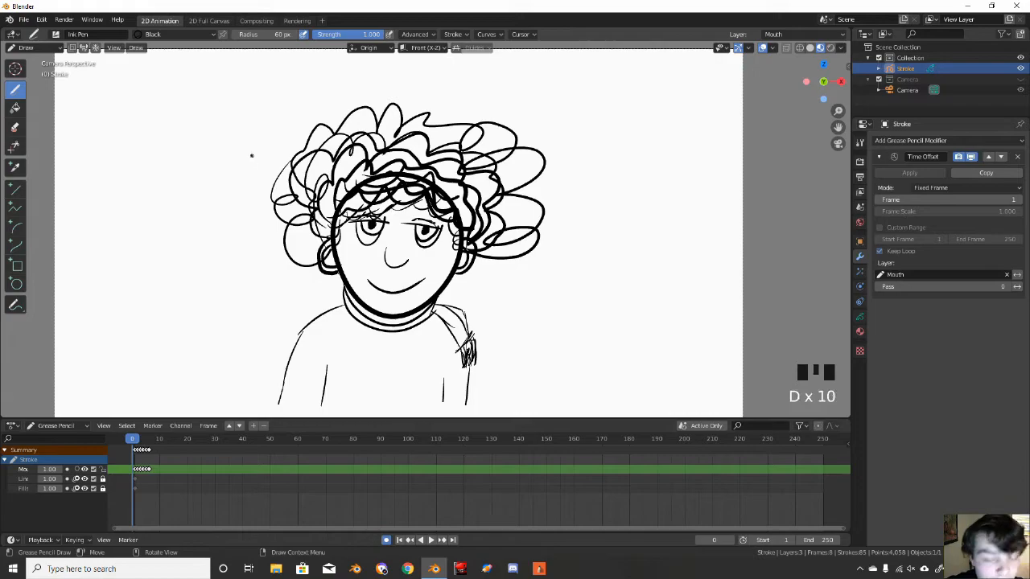
- Switch the character drawing to Object Mode and try moving the whole drawing sideways
{"action": "left_click", "coordinate": [26, 48]}
{"action": "left_click", "coordinate": [32, 60]}
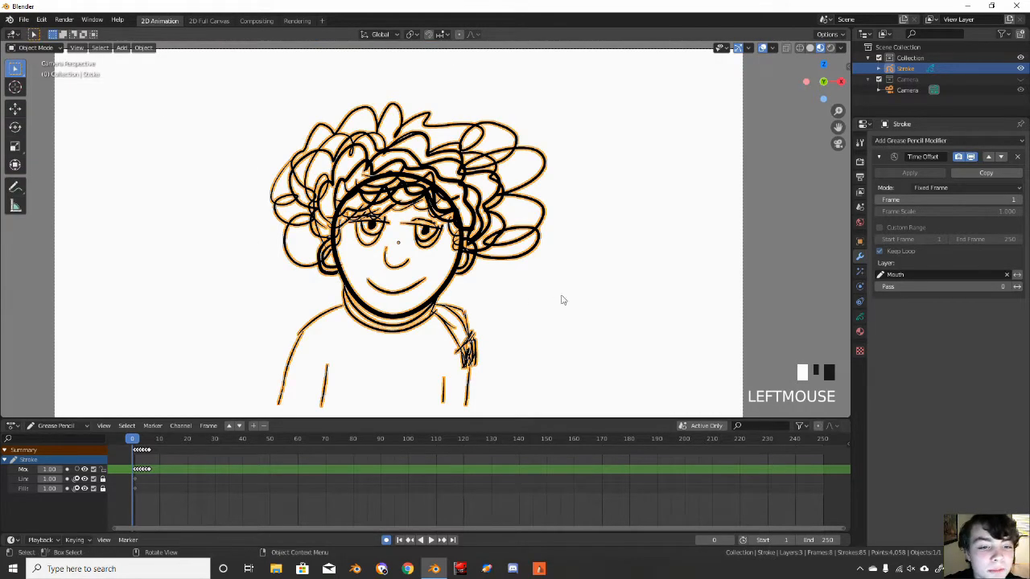
{"action": "key", "text": "g"}
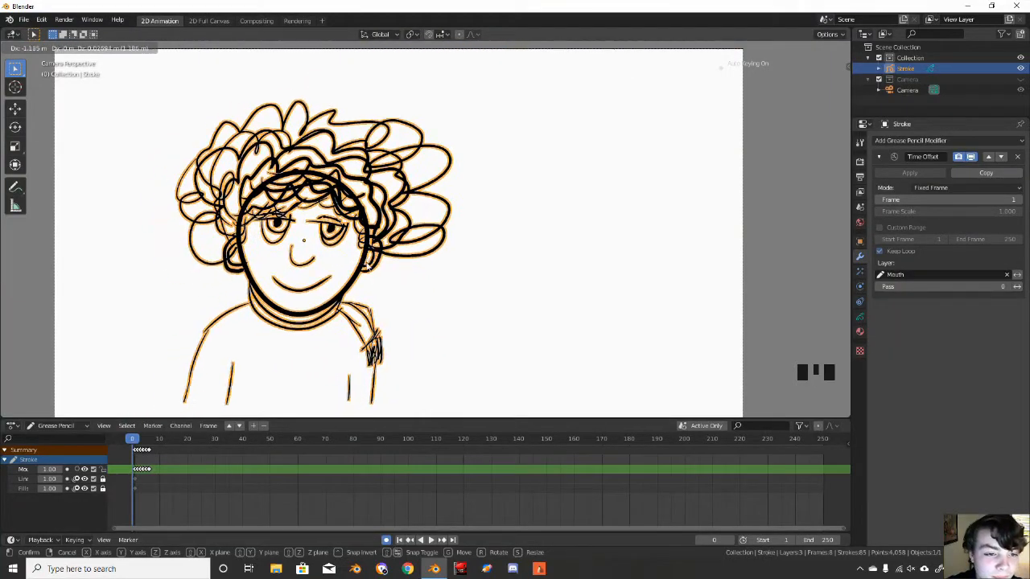
{"action": "left_click", "coordinate": [374, 266]}
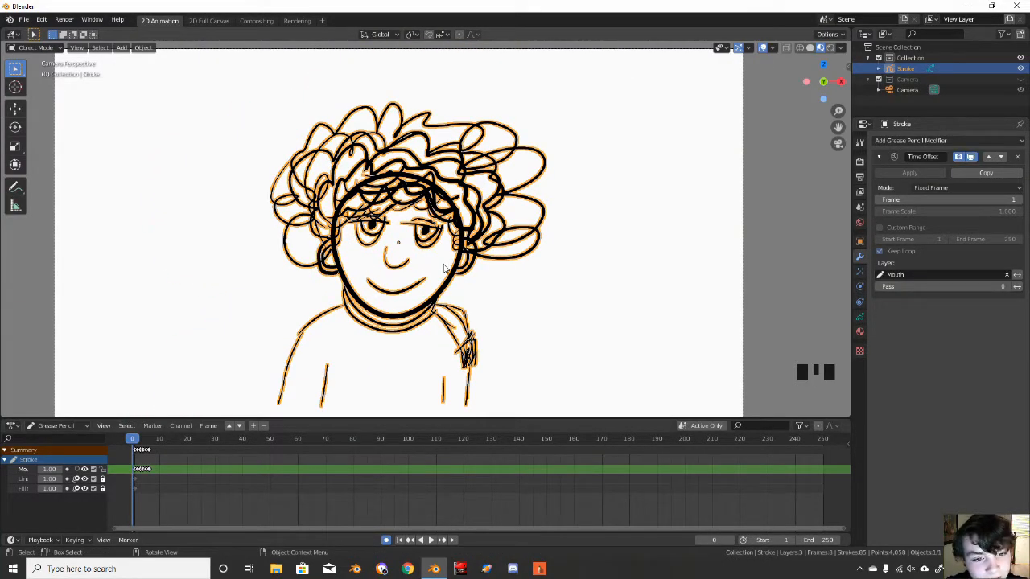
- Add a single-bone armature and move it about 2.64 m along X, beside the character's head
{"action": "key", "text": "shift+a"}
{"action": "mouse_move", "coordinate": [506, 302]}
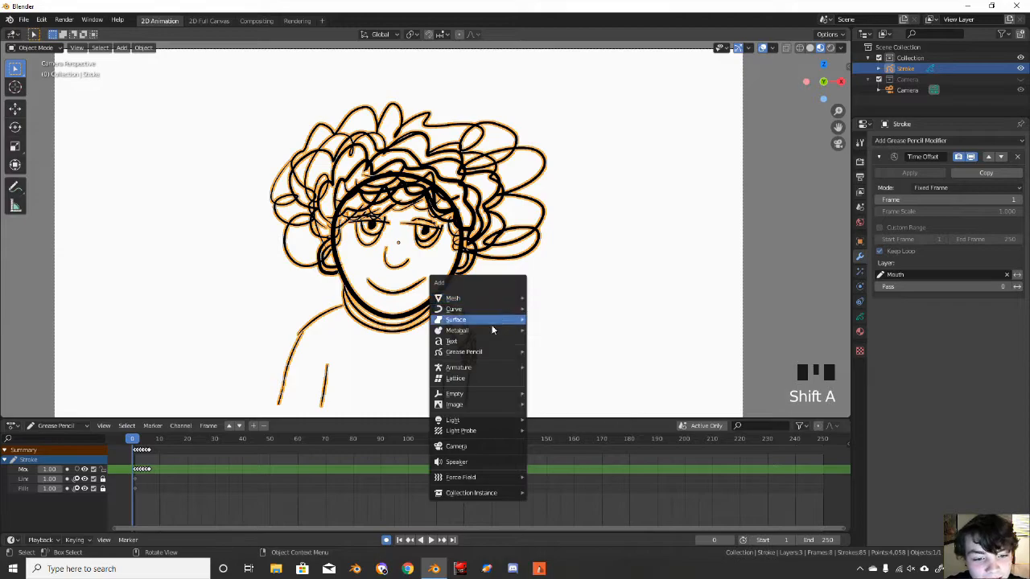
{"action": "mouse_move", "coordinate": [467, 368]}
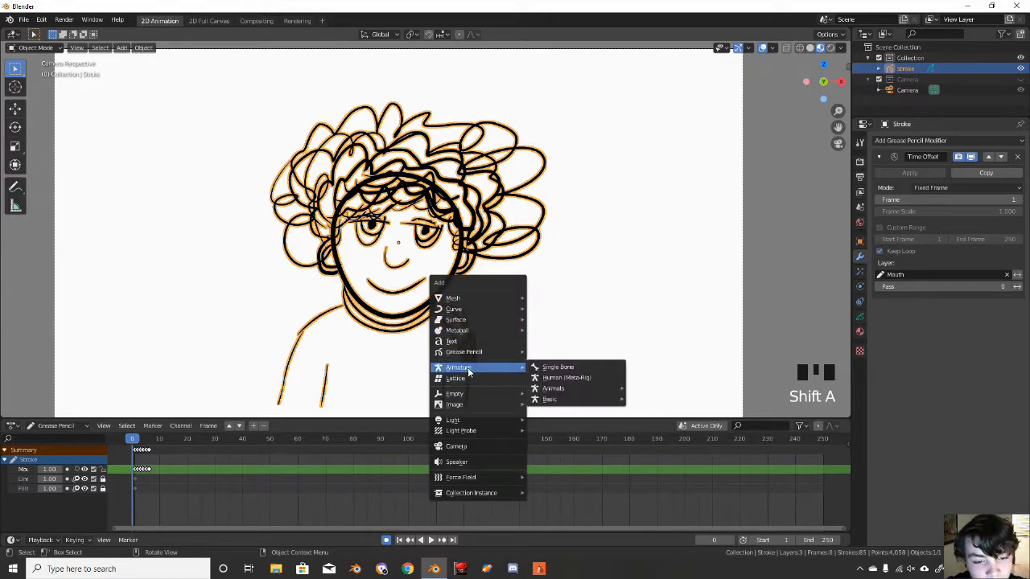
{"action": "left_click", "coordinate": [555, 367]}
{"action": "key", "text": "g"}
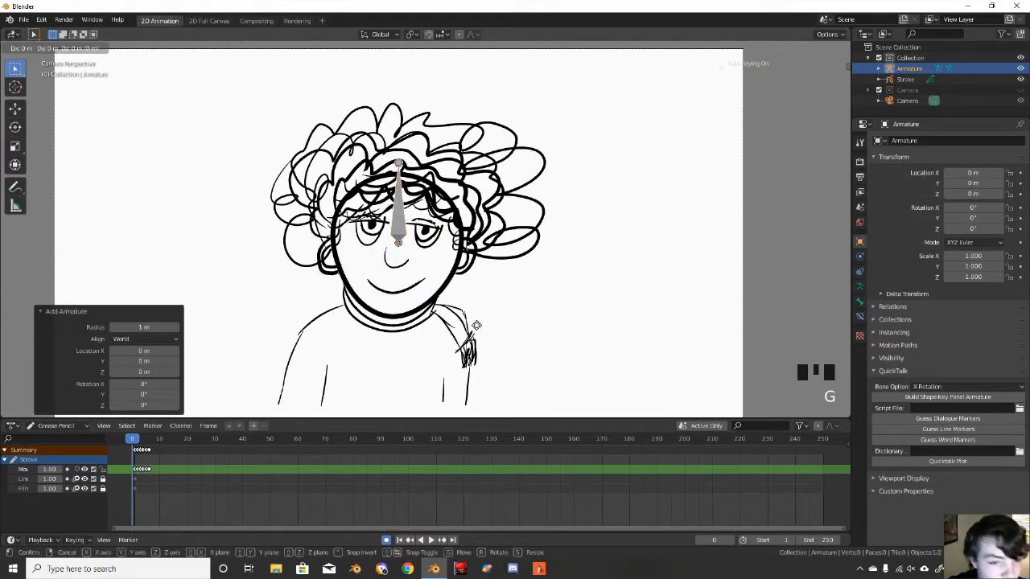
{"action": "left_click", "coordinate": [685, 329]}
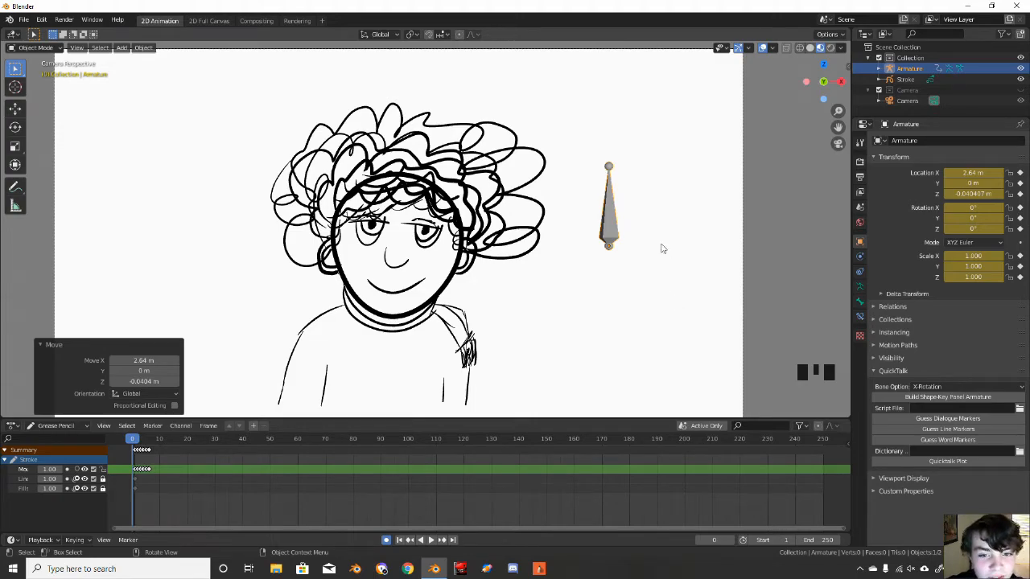
- Try moving the armature beneath the character's neck, and undo that move
{"action": "key", "text": "g"}
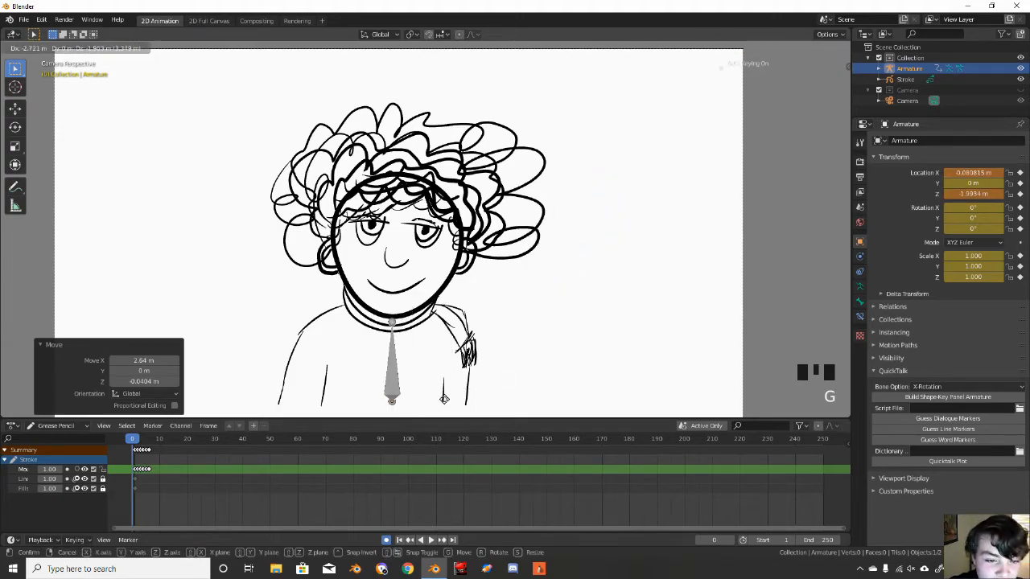
{"action": "left_click", "coordinate": [439, 400]}
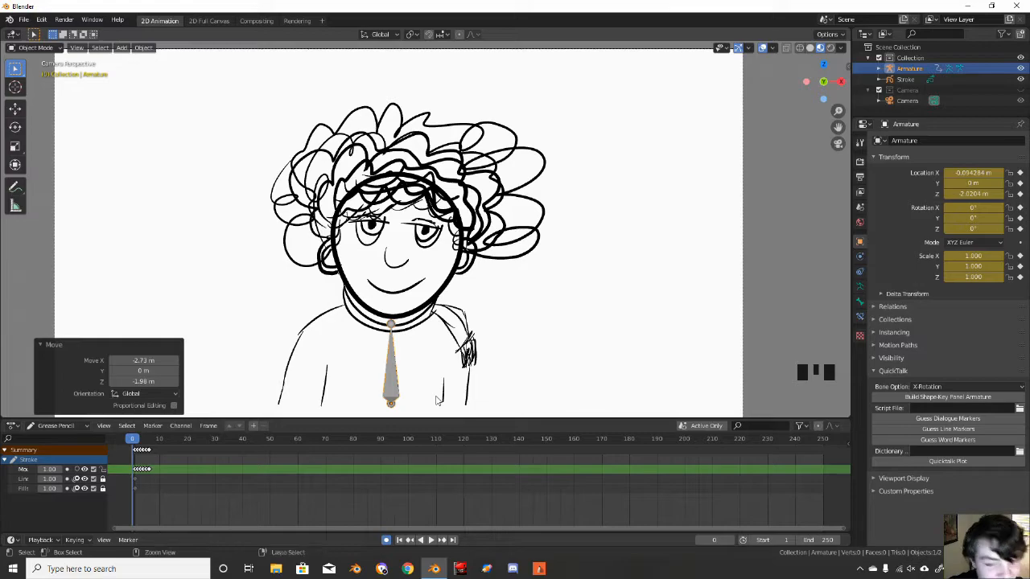
{"action": "key", "text": "ctrl+z"}
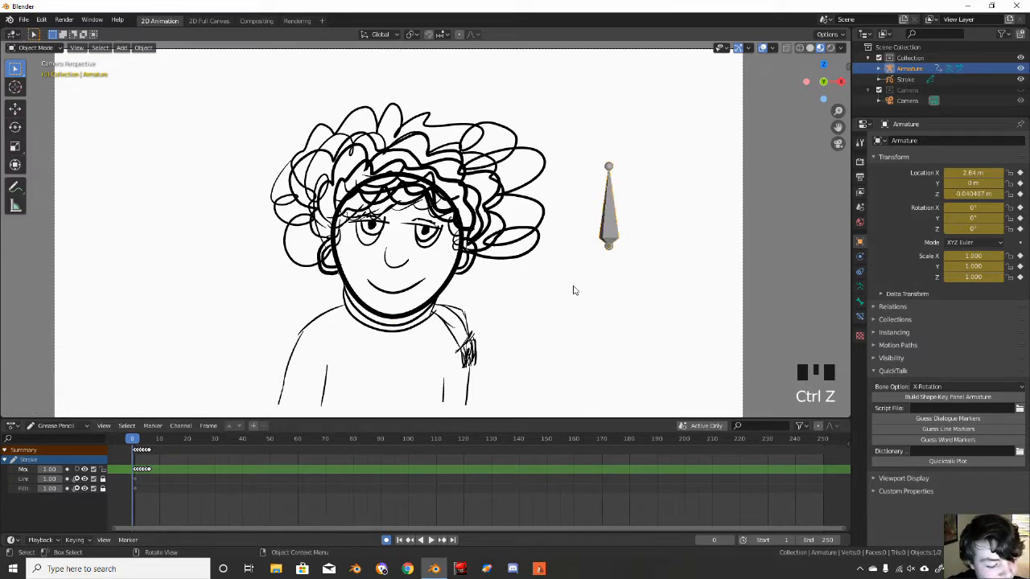
- Apply the Location transform to the armature beside the character's head
{"action": "key", "text": "ctrl+a"}
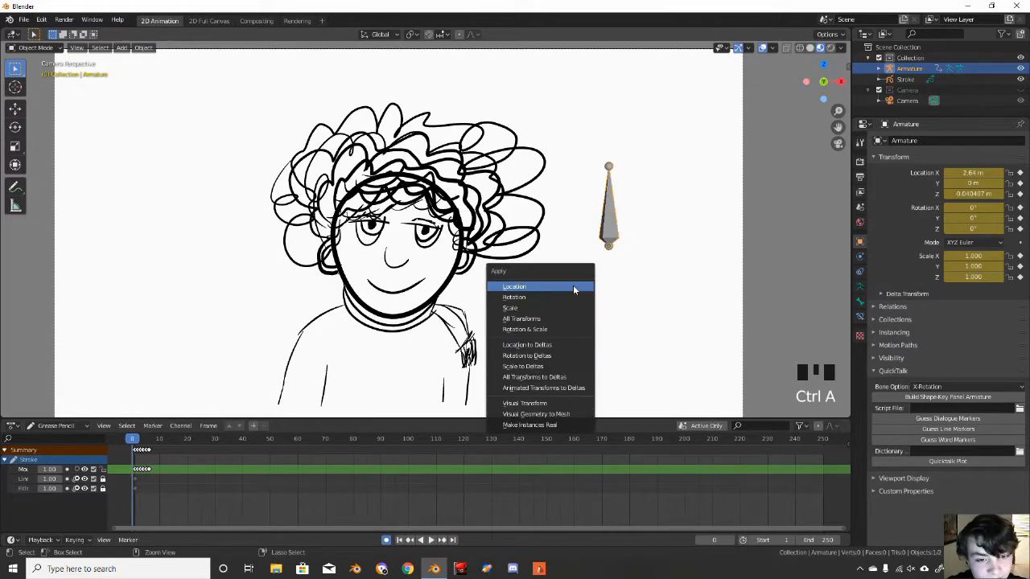
{"action": "left_click", "coordinate": [573, 288]}
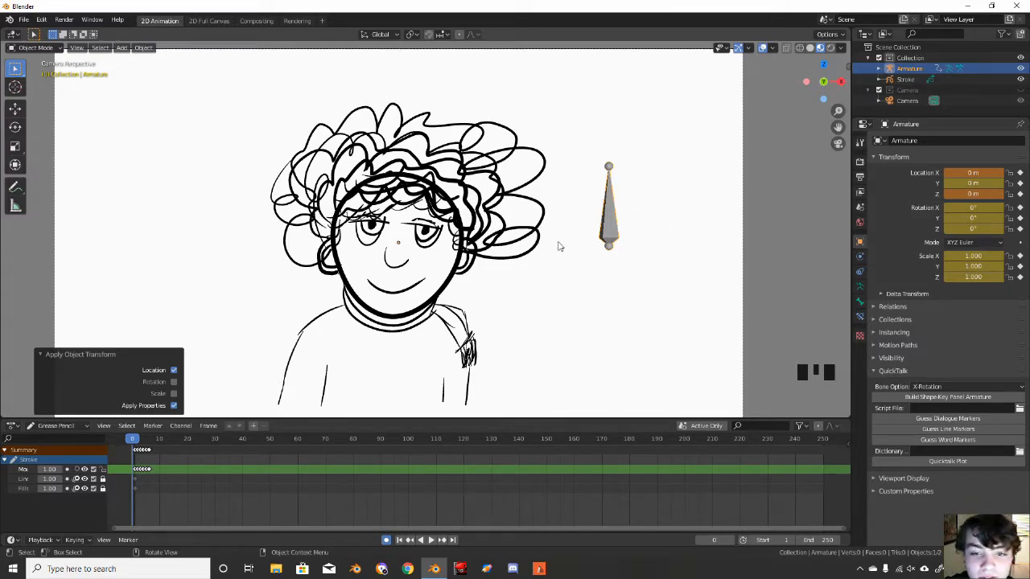
- Select the character drawing and add a driver to its Time Offset modifier's Frame value, keeping the Scripted Expression type
{"action": "left_click", "coordinate": [385, 294]}
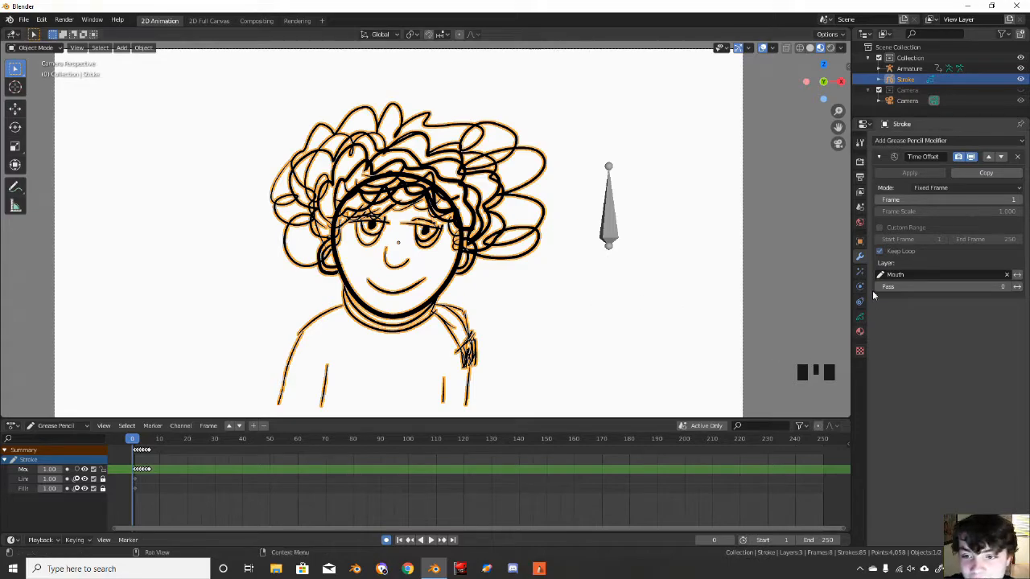
{"action": "right_click", "coordinate": [926, 208]}
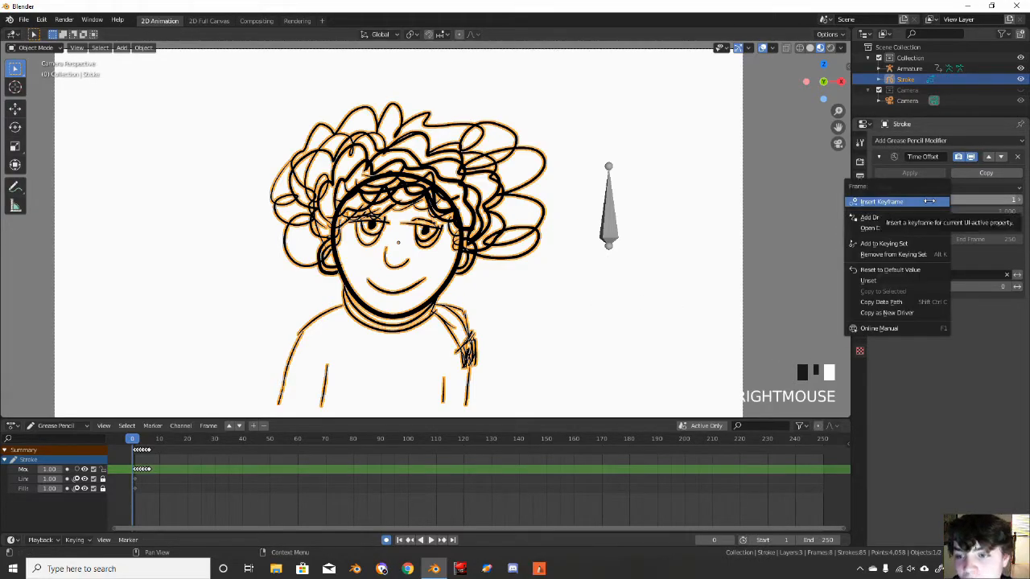
{"action": "left_click", "coordinate": [984, 369]}
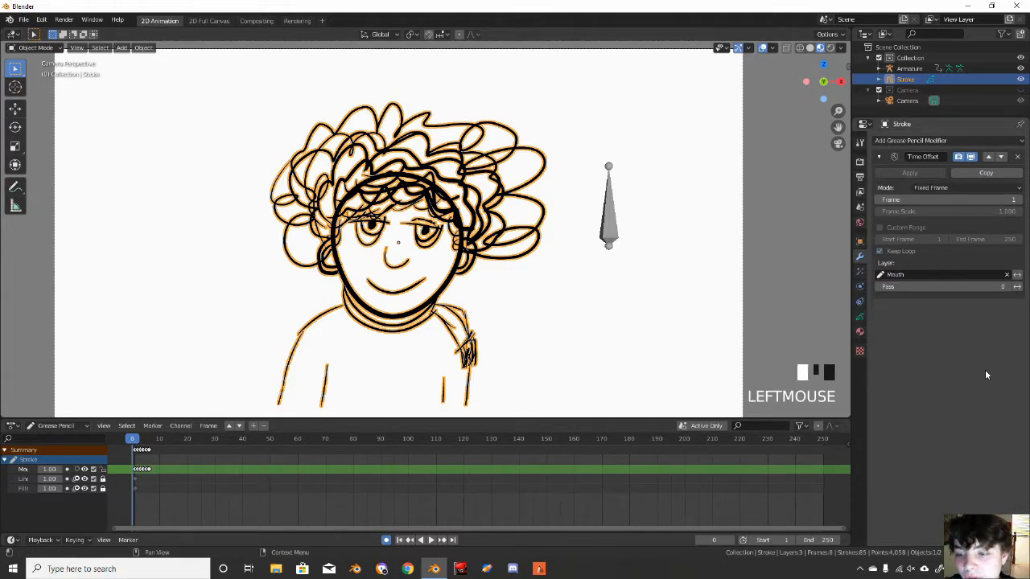
{"action": "right_click", "coordinate": [959, 199]}
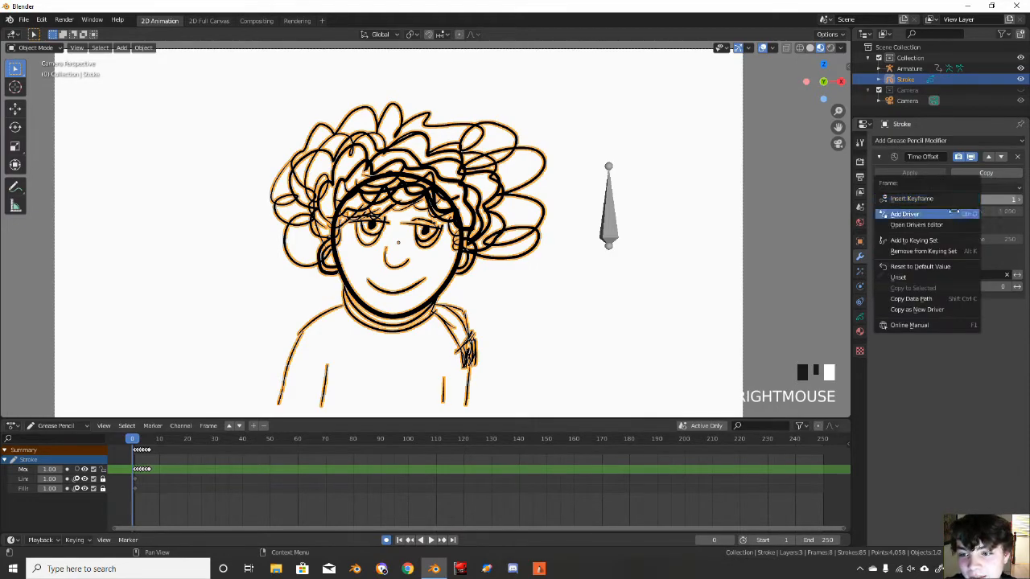
{"action": "left_click", "coordinate": [955, 214]}
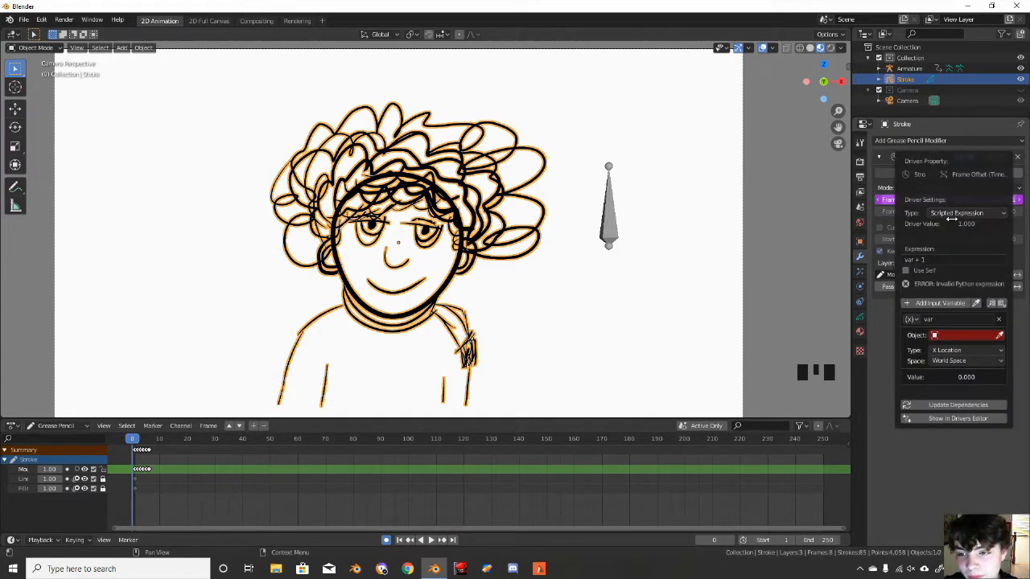
{"action": "left_click", "coordinate": [955, 213]}
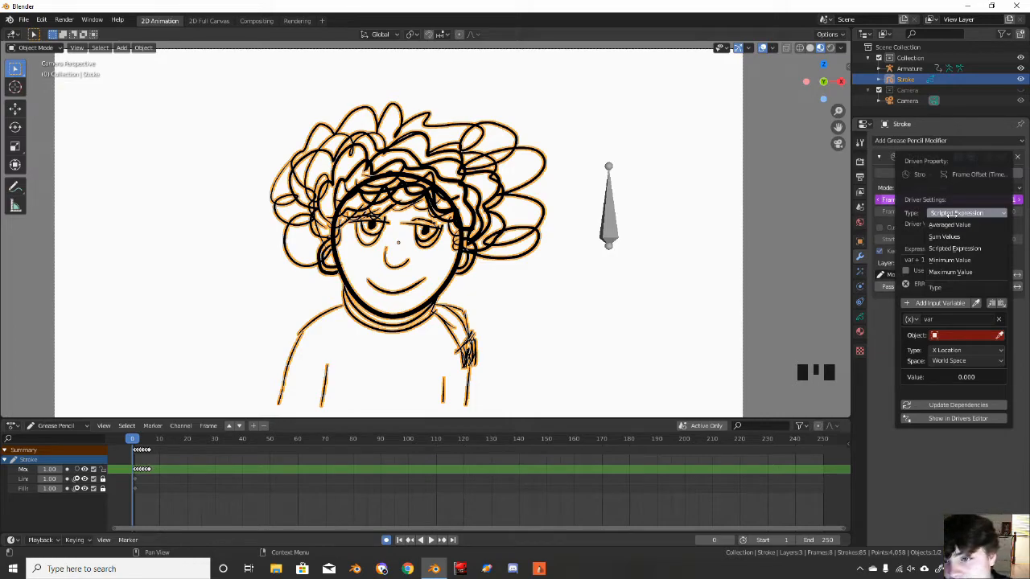
{"action": "left_click", "coordinate": [951, 213]}
- Set the expression of the Frame value's driver to var *10
{"action": "left_click", "coordinate": [933, 260]}
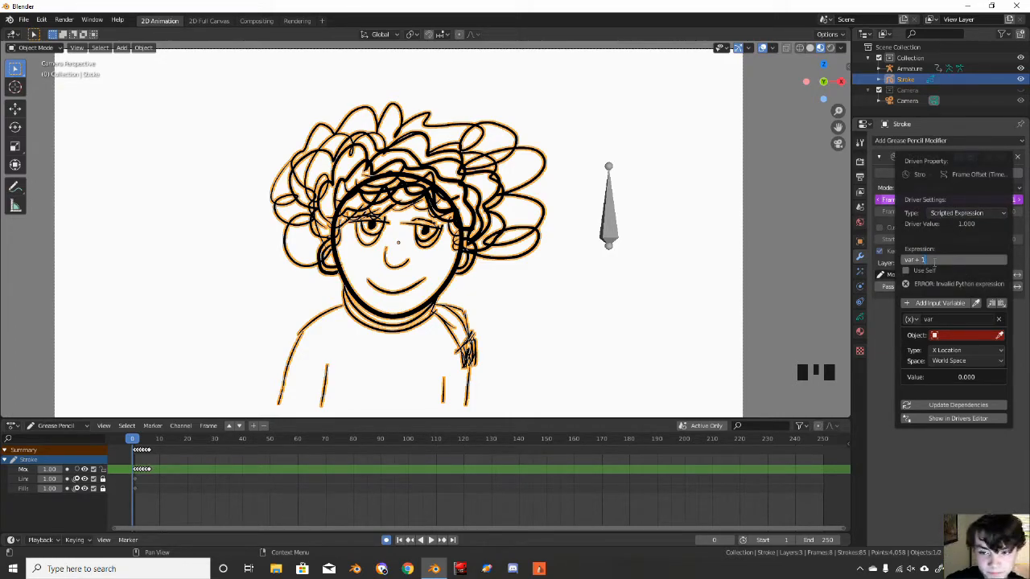
{"action": "key", "text": "BackSpace"}
{"action": "key", "text": "BackSpace"}
{"action": "key", "text": "BackSpace"}
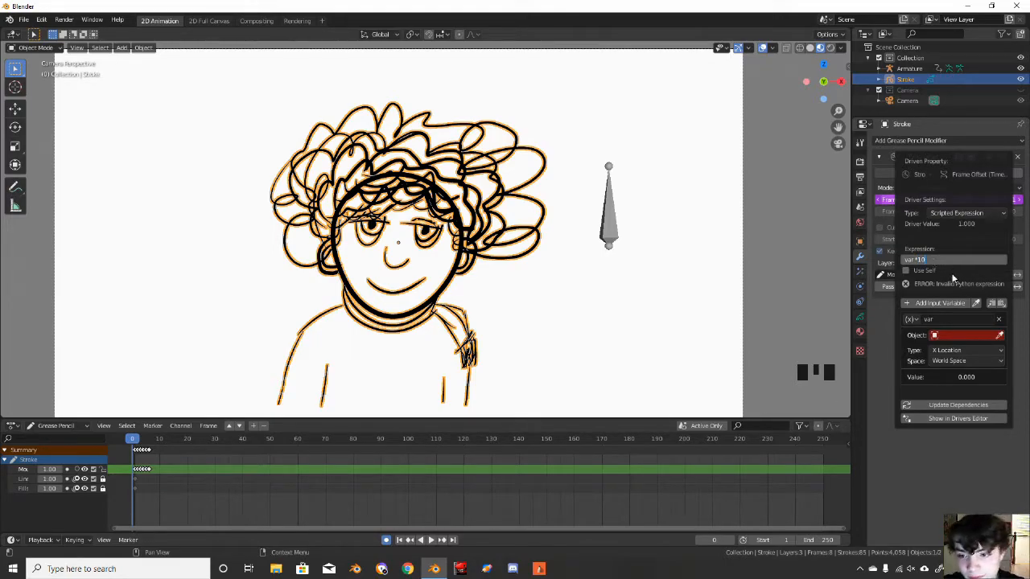
{"action": "key", "text": "Return"}
{"action": "left_click", "coordinate": [917, 259]}
{"action": "left_click", "coordinate": [919, 259]}
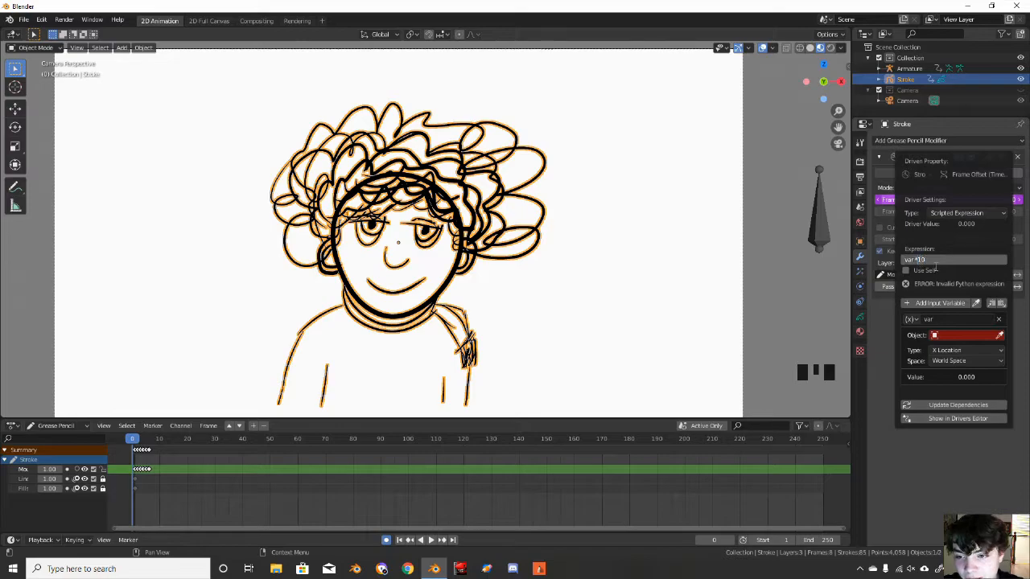
{"action": "left_click", "coordinate": [953, 272]}
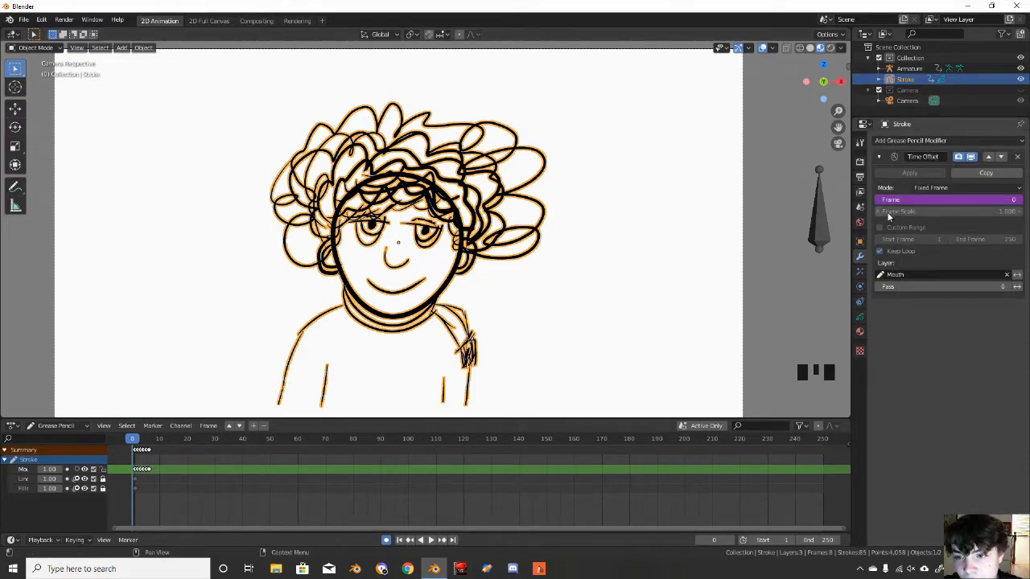
- Reopen the Frame driver's settings, try enabling Use Self, and undo the change
{"action": "right_click", "coordinate": [908, 199]}
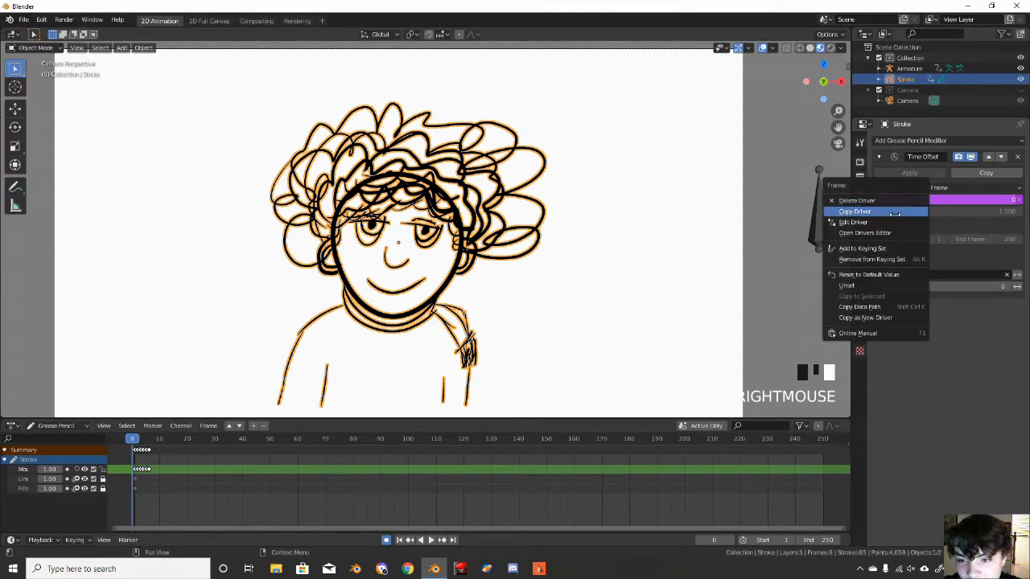
{"action": "key", "text": "ctrl+z"}
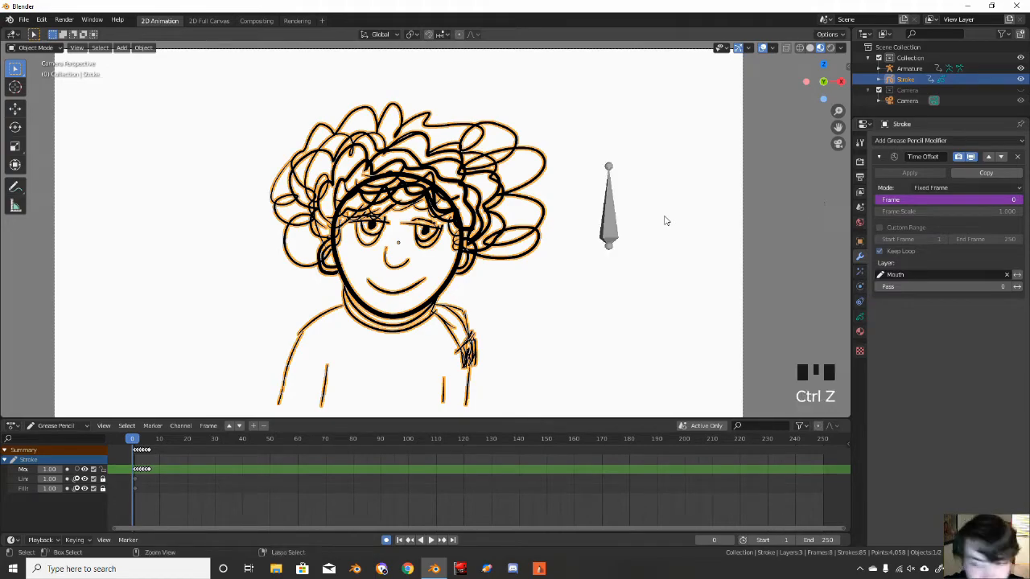
{"action": "right_click", "coordinate": [899, 200]}
{"action": "left_click", "coordinate": [891, 222]}
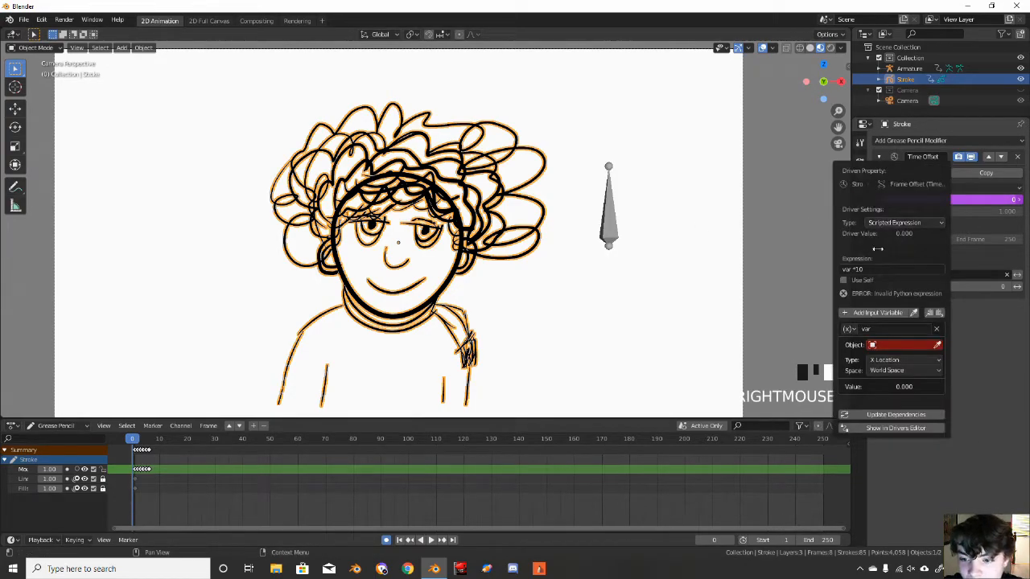
{"action": "left_click", "coordinate": [844, 280]}
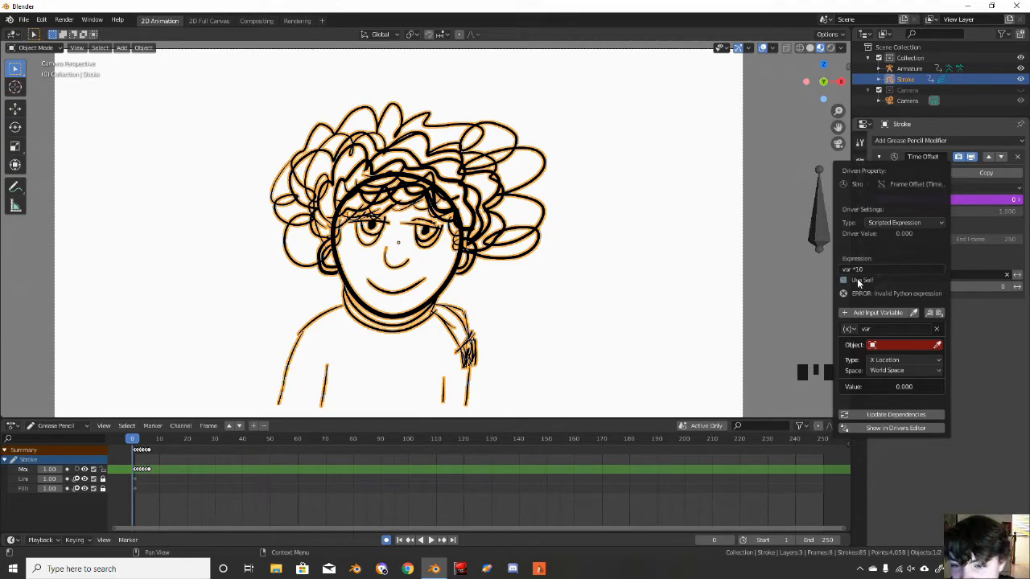
{"action": "key", "text": "ctrl+z"}
{"action": "key", "text": "ctrl+z"}
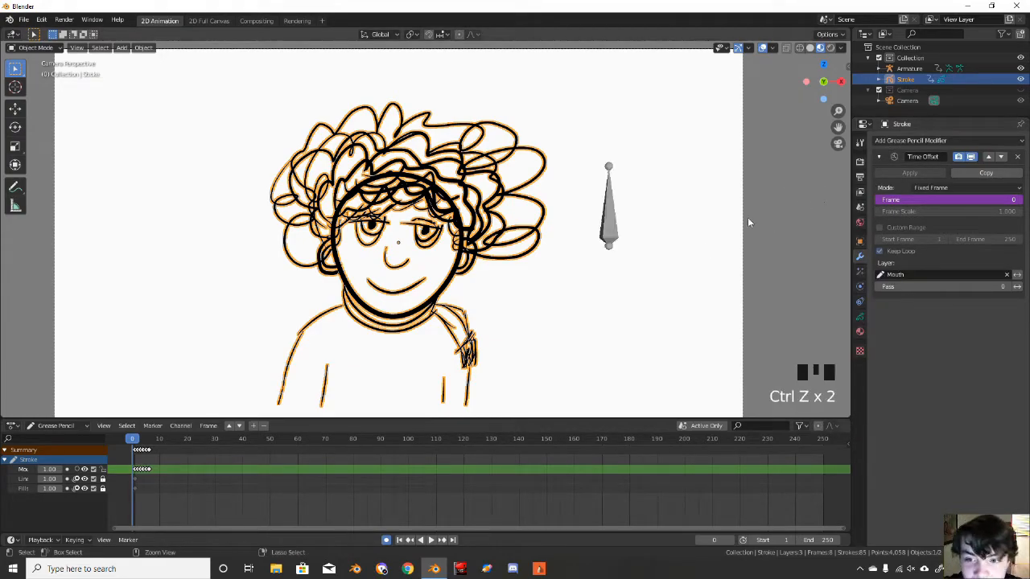
- Delete the driver from the Time Offset modifier's Frame value and add a fresh driver to it
{"action": "right_click", "coordinate": [933, 201]}
{"action": "left_click", "coordinate": [914, 183]}
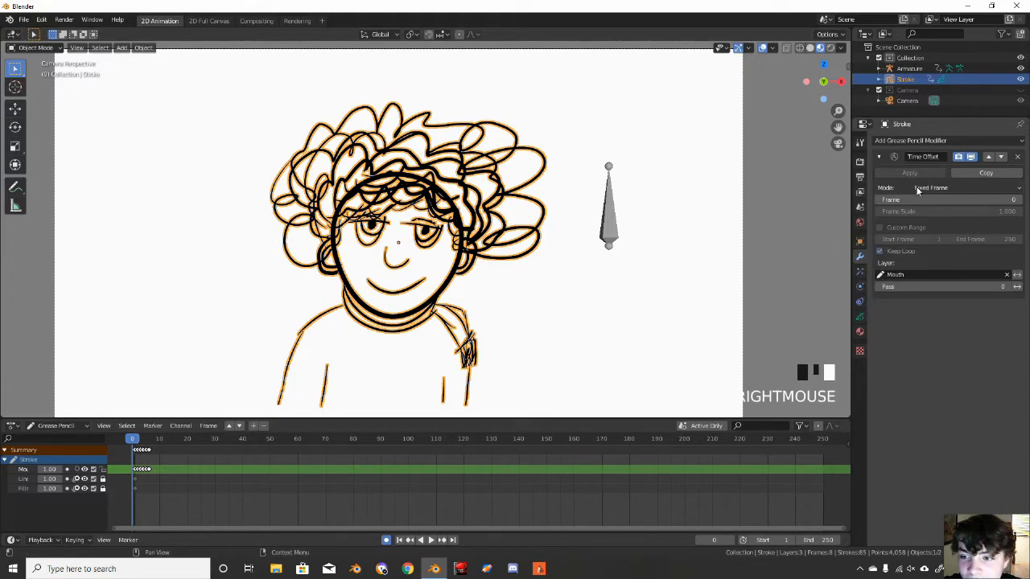
{"action": "right_click", "coordinate": [924, 199]}
{"action": "left_click", "coordinate": [918, 214]}
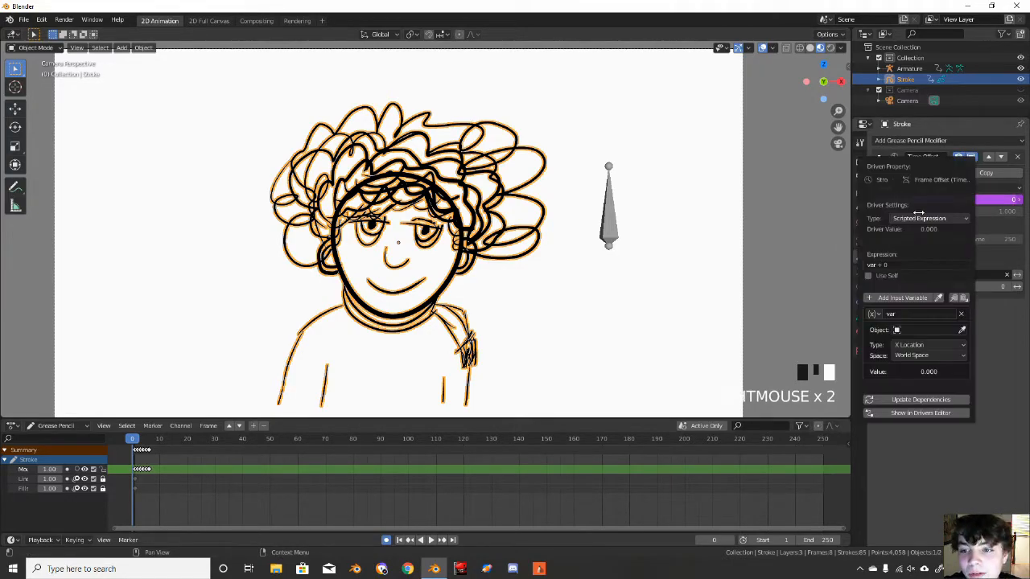
- Replace the new Frame driver's expression with var *10
{"action": "left_click", "coordinate": [899, 265]}
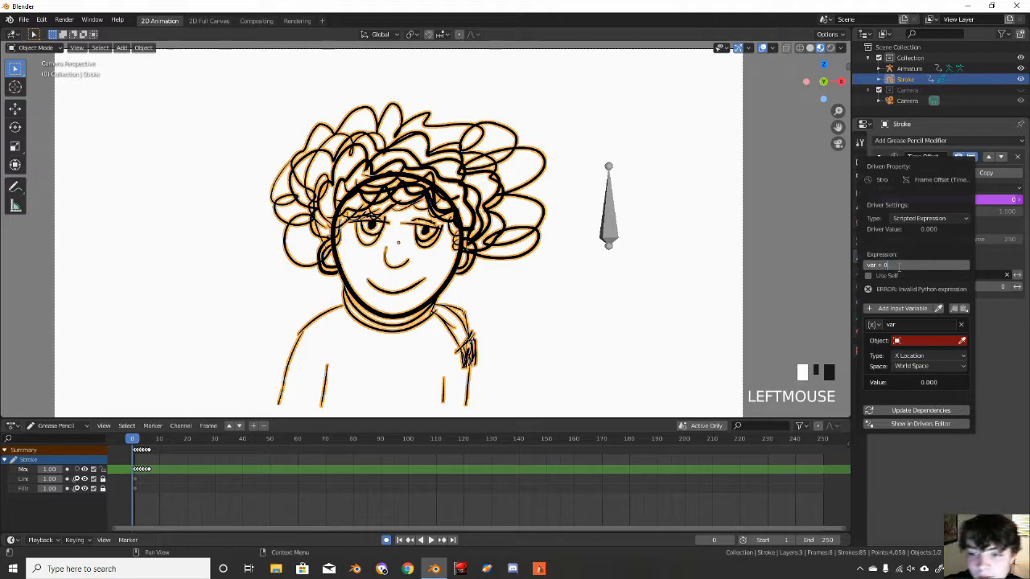
{"action": "key", "text": "BackSpace"}
{"action": "key", "text": "BackSpace"}
{"action": "key", "text": "BackSpace"}
{"action": "key", "text": "BackSpace"}
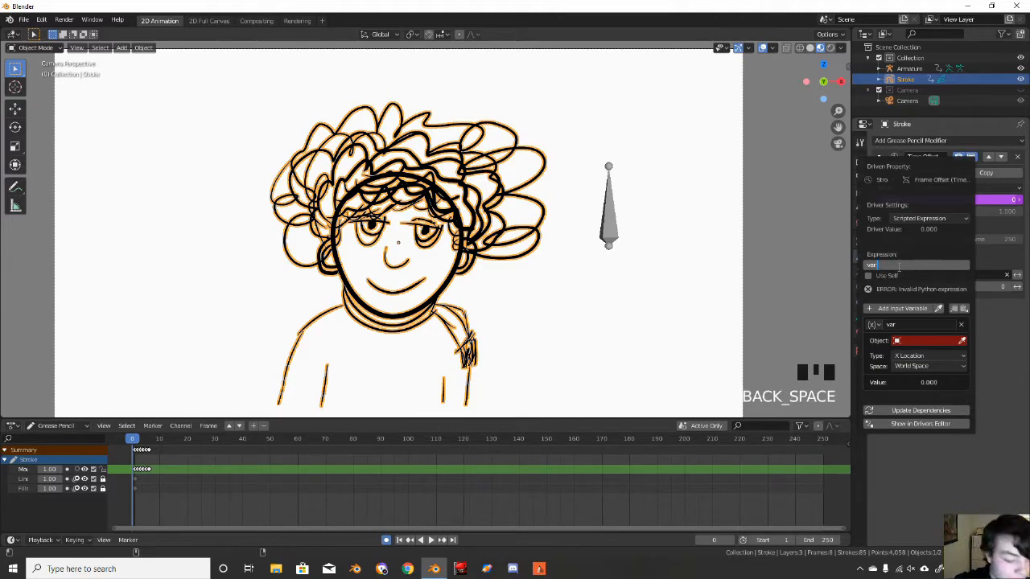
{"action": "type", "text": "*"}
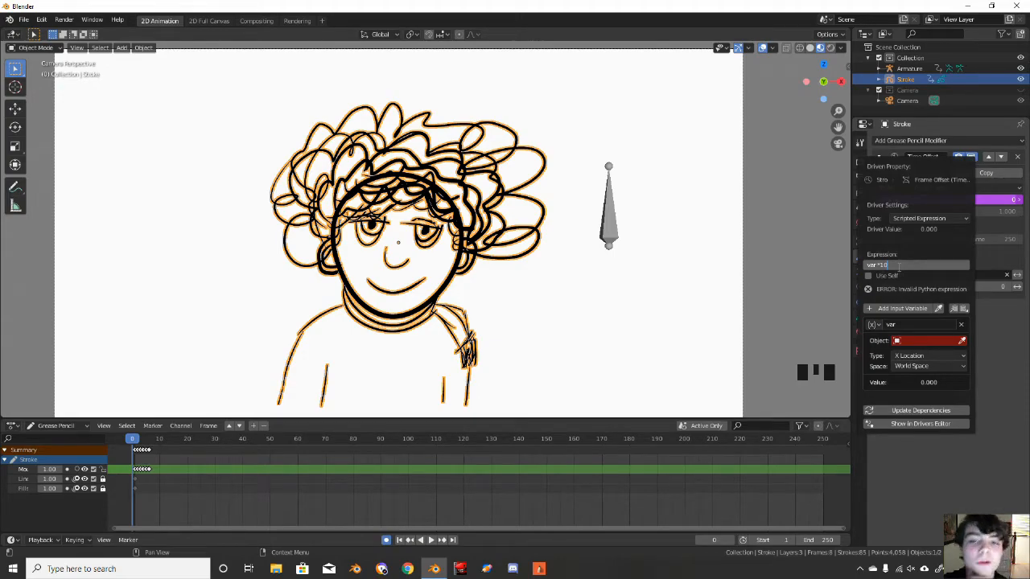
- Point the driver variable at the Armature object's Bone and set its transform type to Z Location
{"action": "left_click", "coordinate": [913, 338]}
{"action": "left_click", "coordinate": [913, 340]}
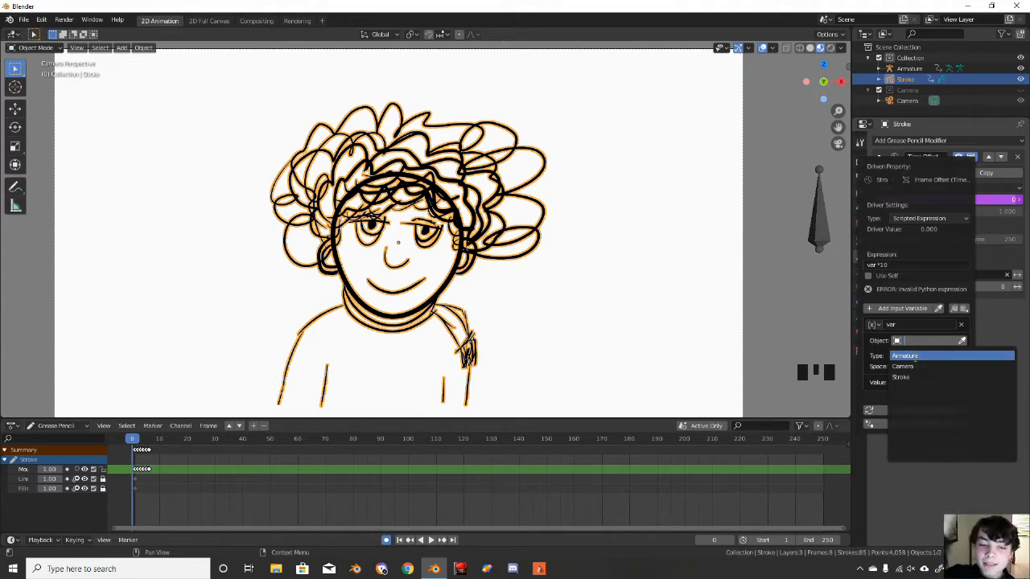
{"action": "left_click", "coordinate": [915, 357]}
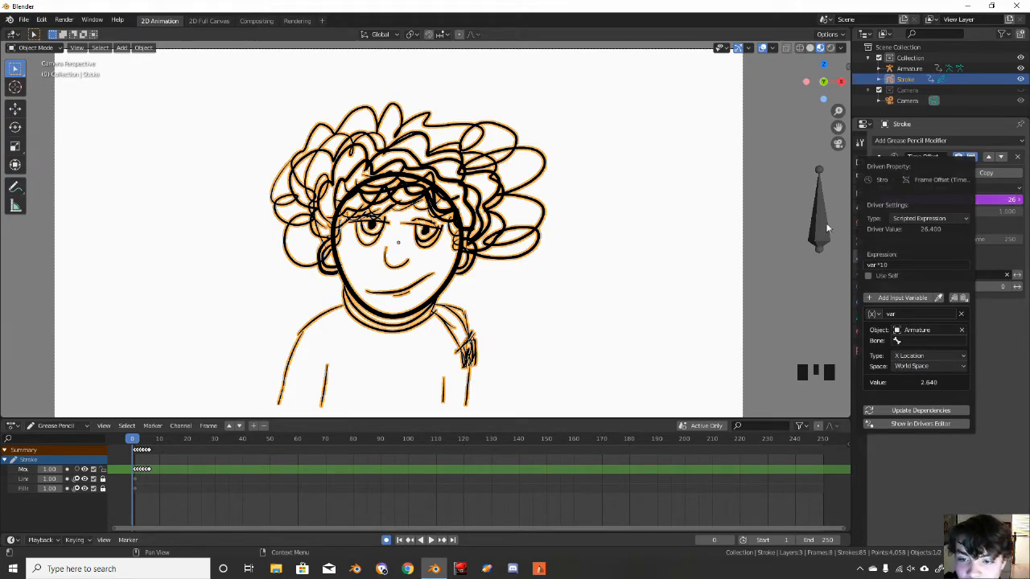
{"action": "left_click", "coordinate": [899, 341]}
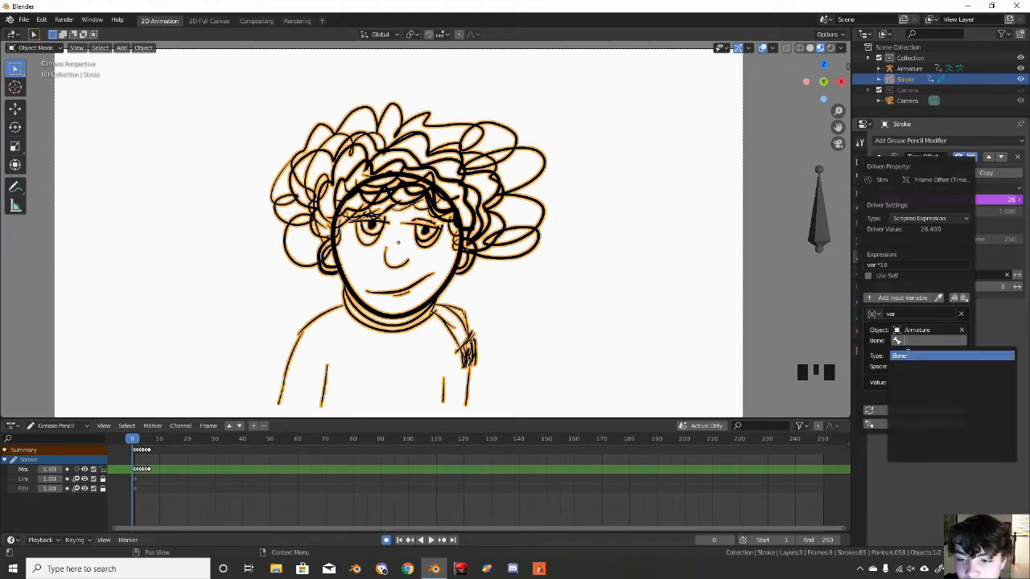
{"action": "left_click", "coordinate": [908, 354]}
{"action": "left_click", "coordinate": [909, 356]}
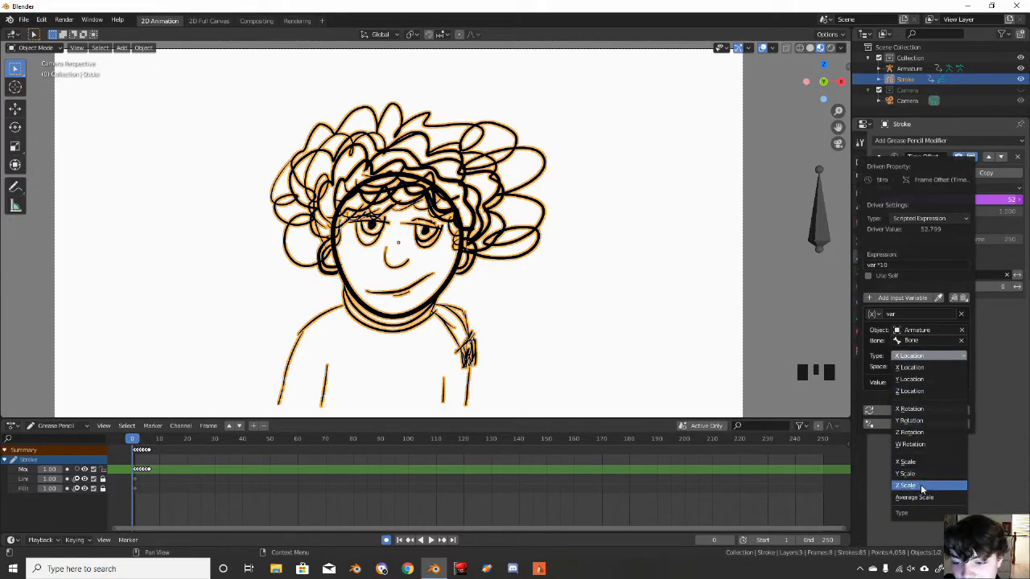
{"action": "left_click", "coordinate": [927, 391]}
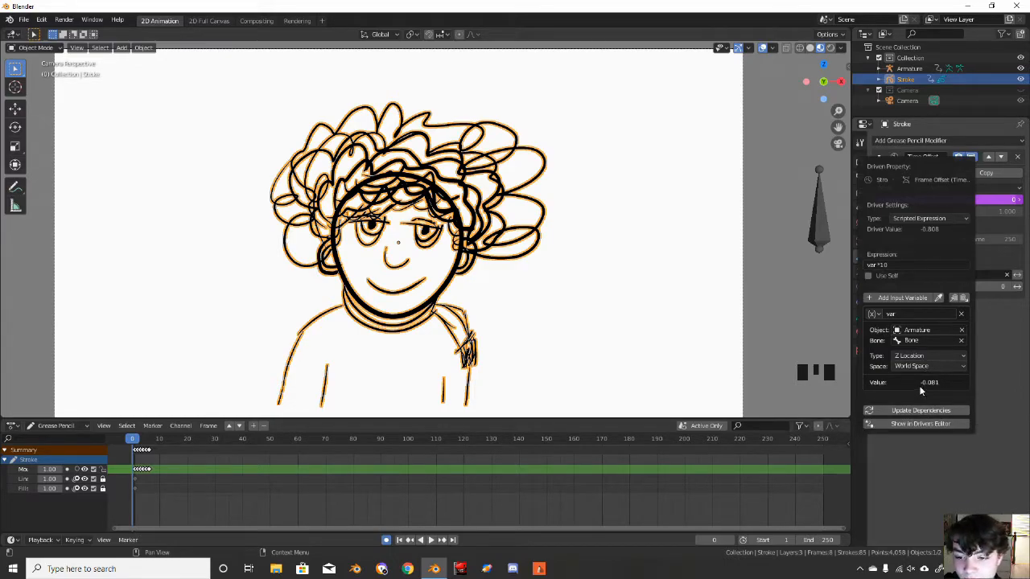
- Extend the driver expression to var *10-.081, leaving Use Self disabled
{"action": "left_click", "coordinate": [926, 385]}
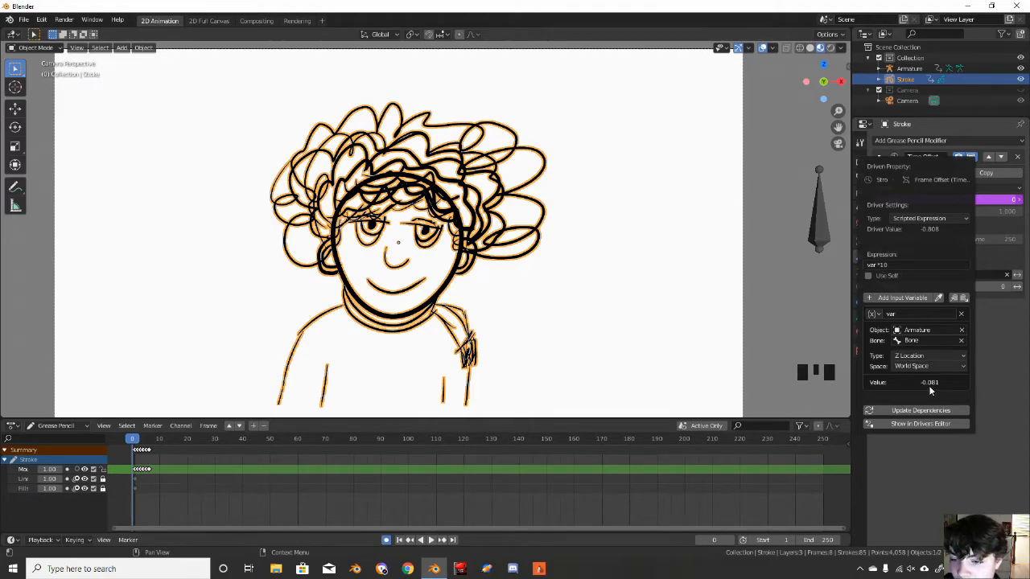
{"action": "left_click", "coordinate": [893, 276]}
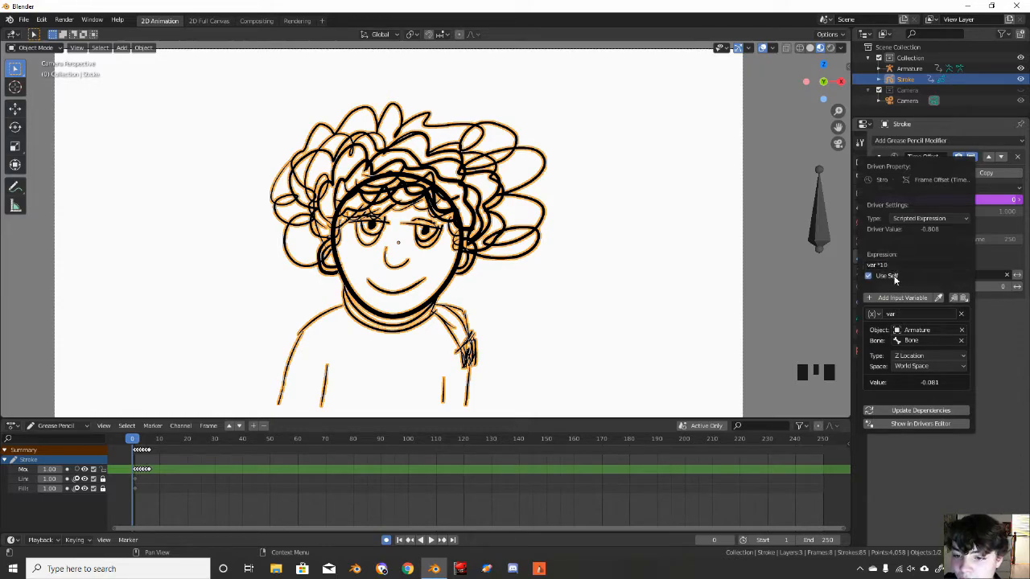
{"action": "left_click", "coordinate": [868, 275]}
{"action": "left_click", "coordinate": [901, 266]}
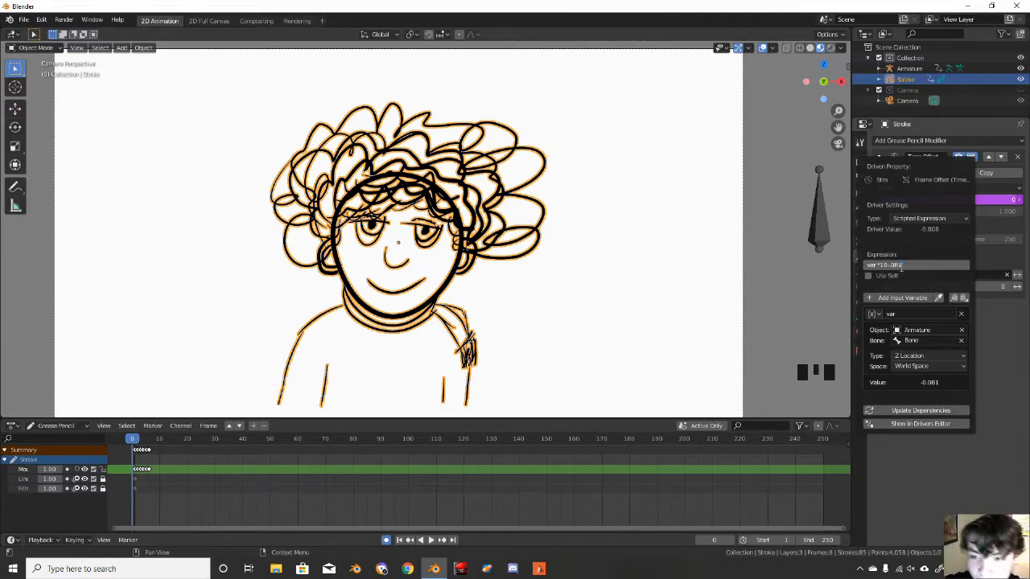
{"action": "key", "text": "Return"}
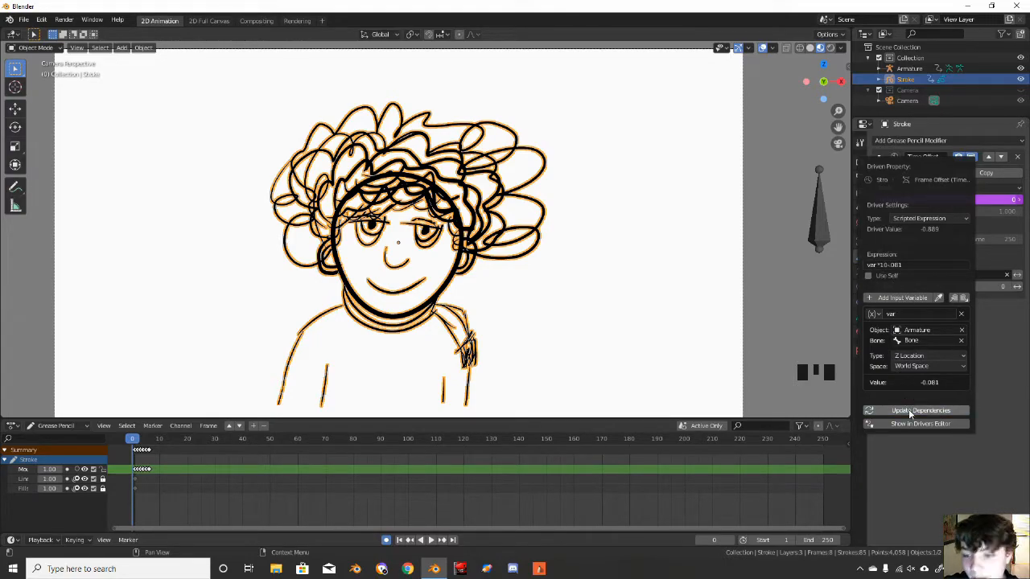
- Put the armature in Pose Mode and move its bone up and down along global Z to test the mouth driver
{"action": "left_click", "coordinate": [819, 216]}
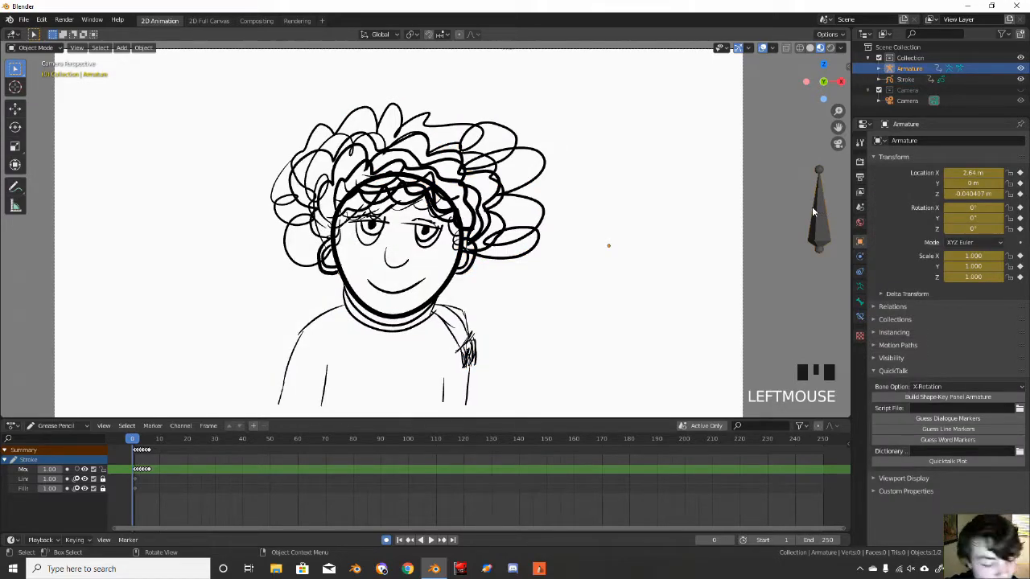
{"action": "key", "text": "p"}
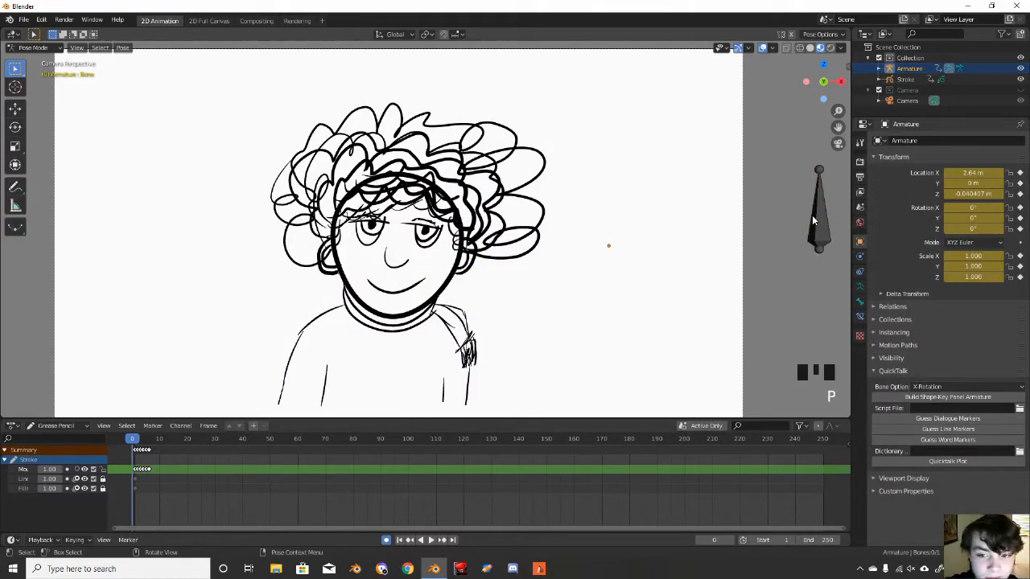
{"action": "left_click", "coordinate": [813, 221]}
{"action": "key", "text": "g"}
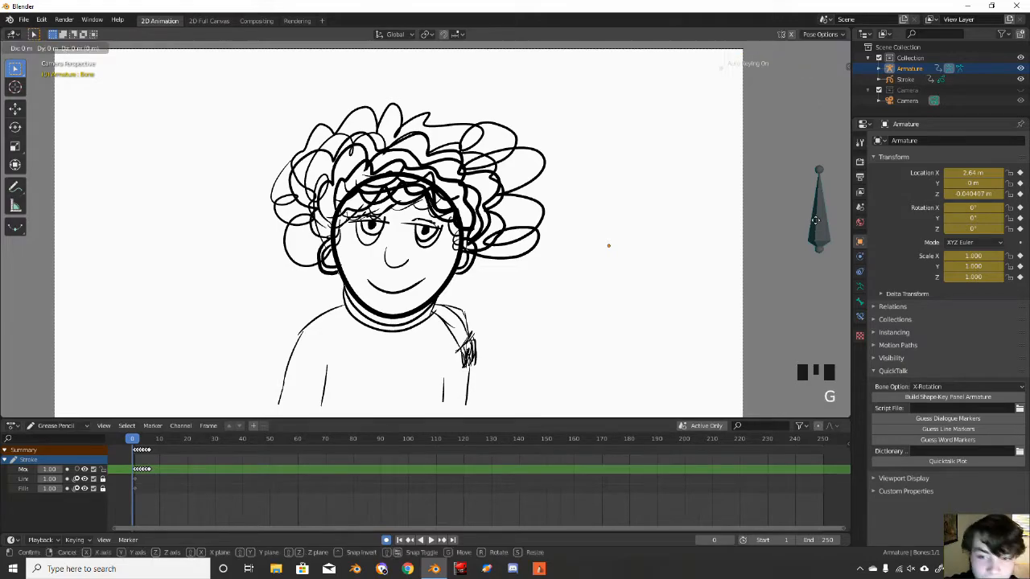
{"action": "key", "text": "z"}
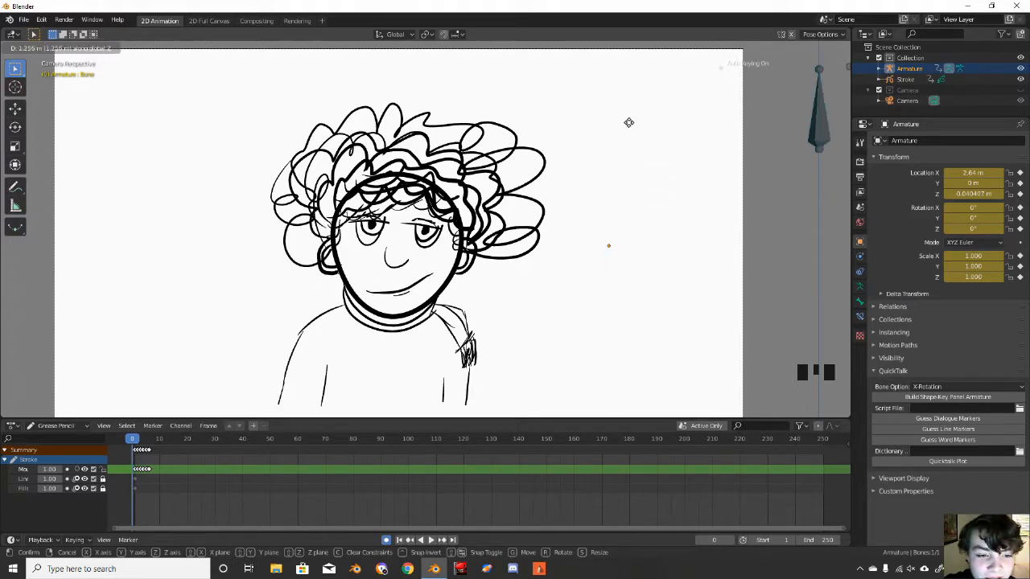
{"action": "left_click", "coordinate": [623, 207]}
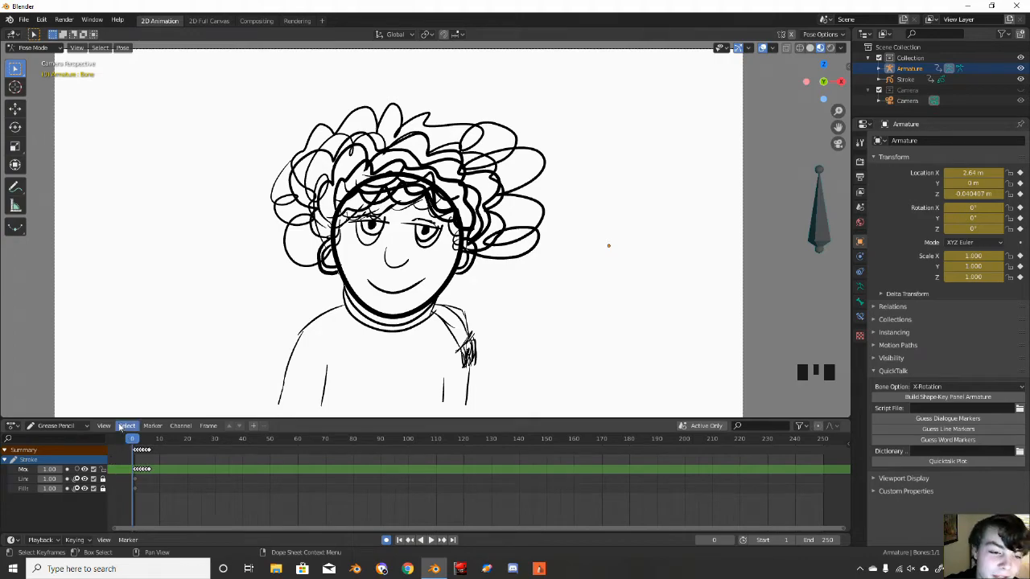
- In the Action Editor, go to frame 10 and key the bone raised 0.7 m along global Z
{"action": "left_click", "coordinate": [74, 426]}
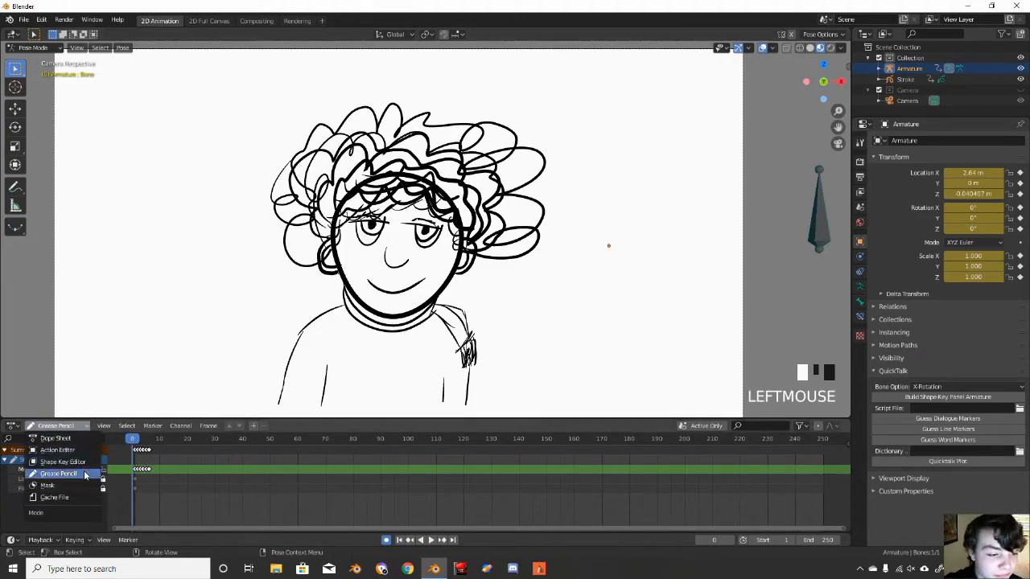
{"action": "left_click", "coordinate": [77, 452]}
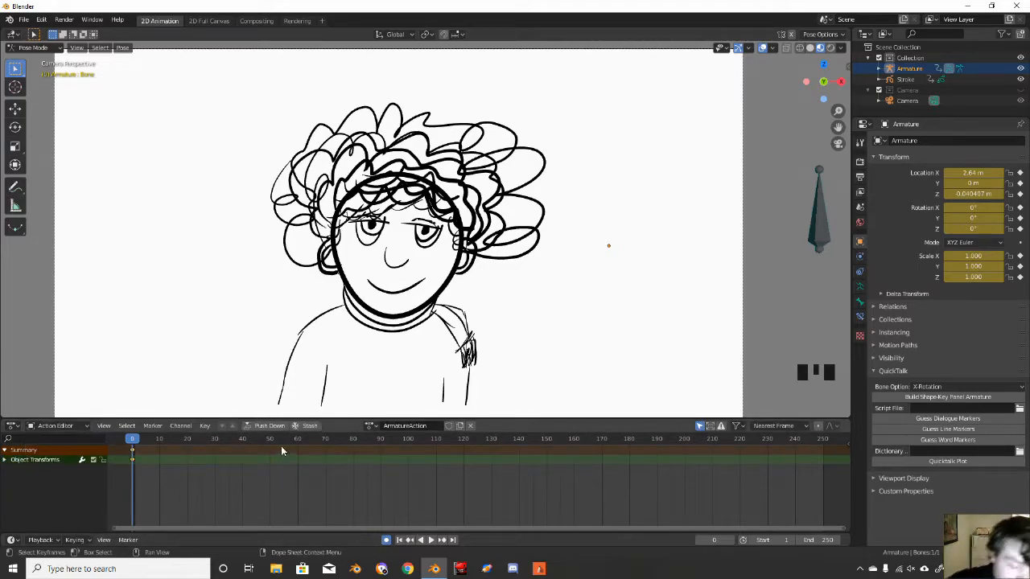
{"action": "key", "text": "Right"}
{"action": "key", "text": "Right"}
{"action": "key", "text": "Right"}
{"action": "key", "text": "Right"}
{"action": "key", "text": "Right"}
{"action": "key", "text": "Right"}
{"action": "key", "text": "Right"}
{"action": "key", "text": "Right"}
{"action": "key", "text": "Right"}
{"action": "key", "text": "Right"}
{"action": "key", "text": "Right"}
{"action": "key", "text": "Right"}
{"action": "key", "text": "Right"}
{"action": "key", "text": "Right"}
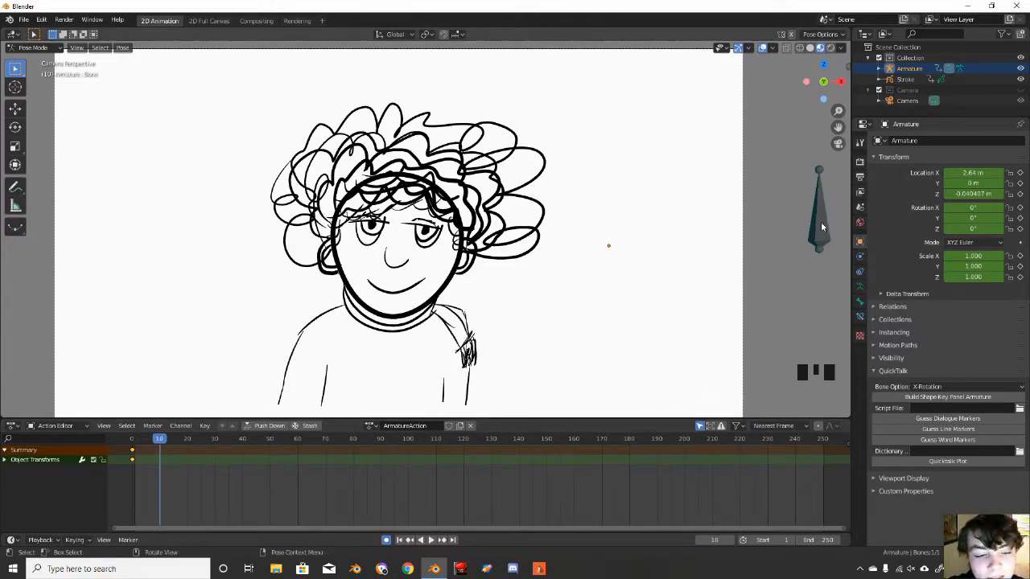
{"action": "key", "text": "g"}
{"action": "key", "text": "z"}
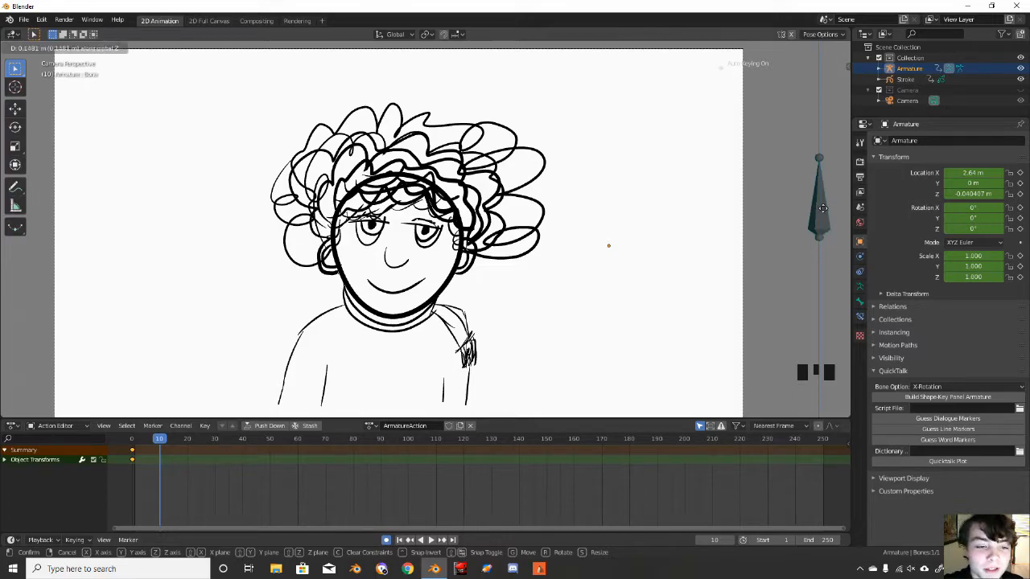
{"action": "left_click", "coordinate": [822, 166]}
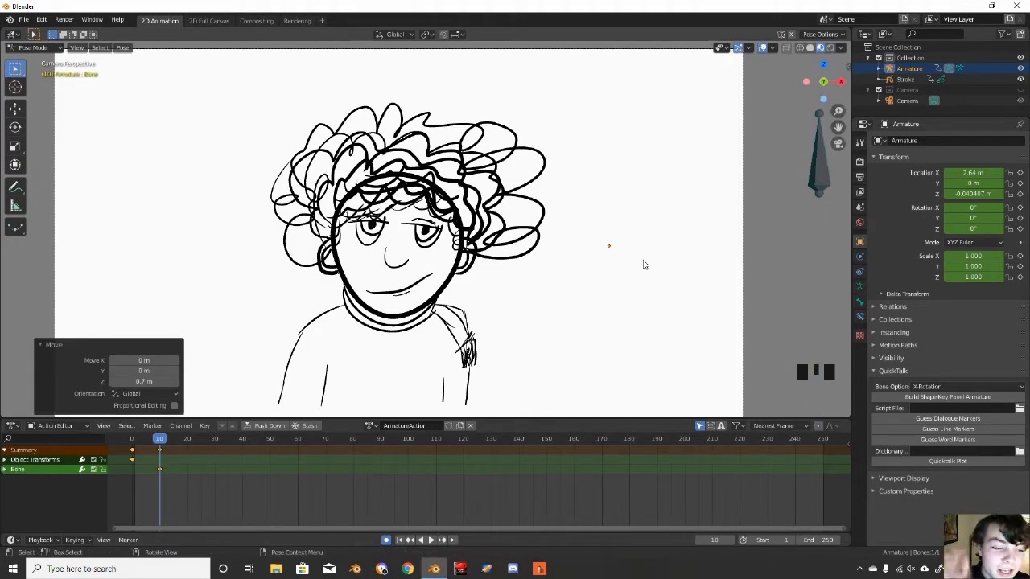
- Return to frame 1, clear the bone's location to key its rest position, and play the animation
{"action": "left_click", "coordinate": [399, 540]}
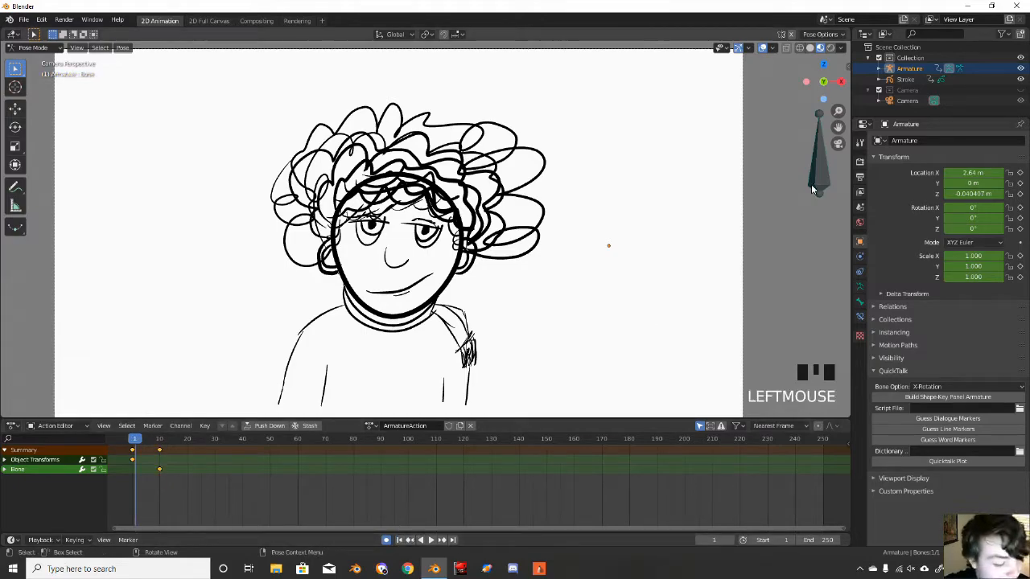
{"action": "key", "text": "alt+g"}
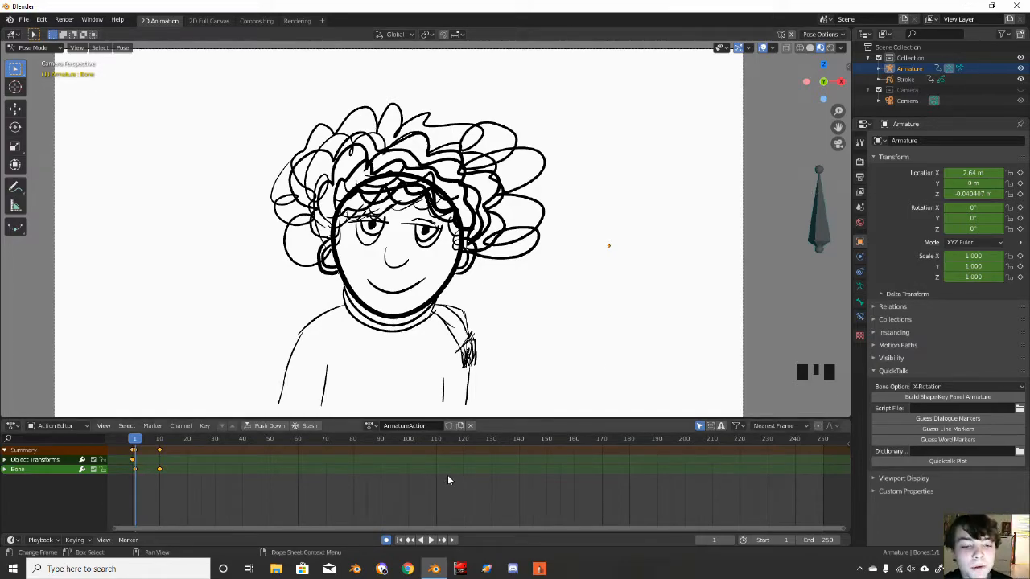
{"action": "left_click", "coordinate": [430, 540]}
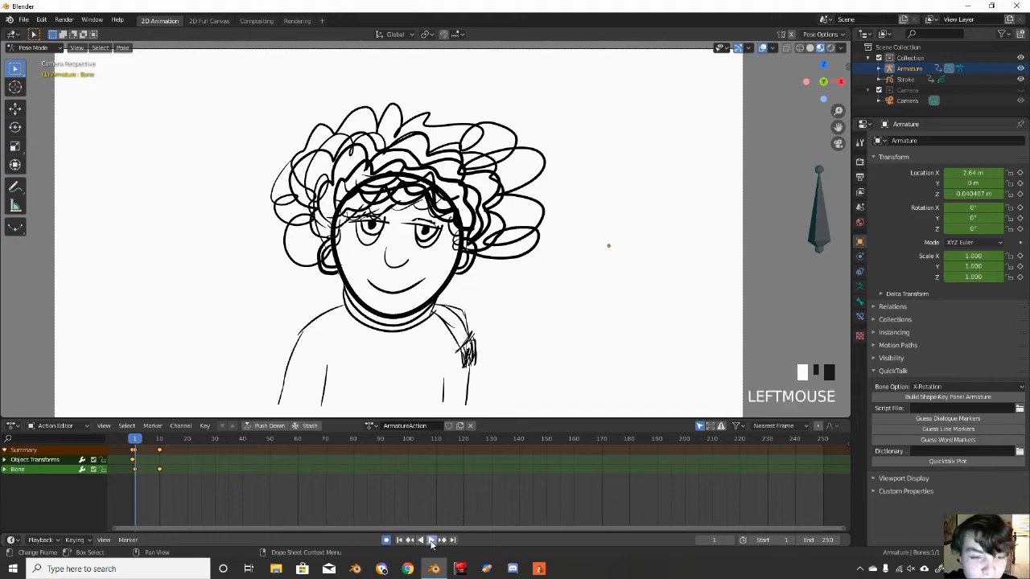
{"action": "left_click", "coordinate": [429, 540]}
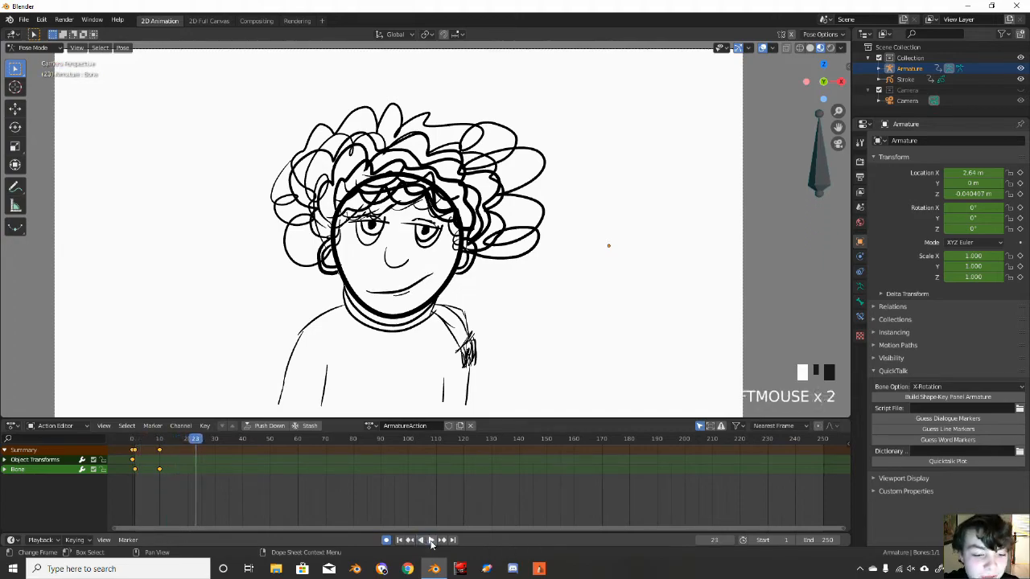
- Duplicate the bone's frame 10 keyframe onto frame 9 and play the animation from the start
{"action": "left_click", "coordinate": [158, 469]}
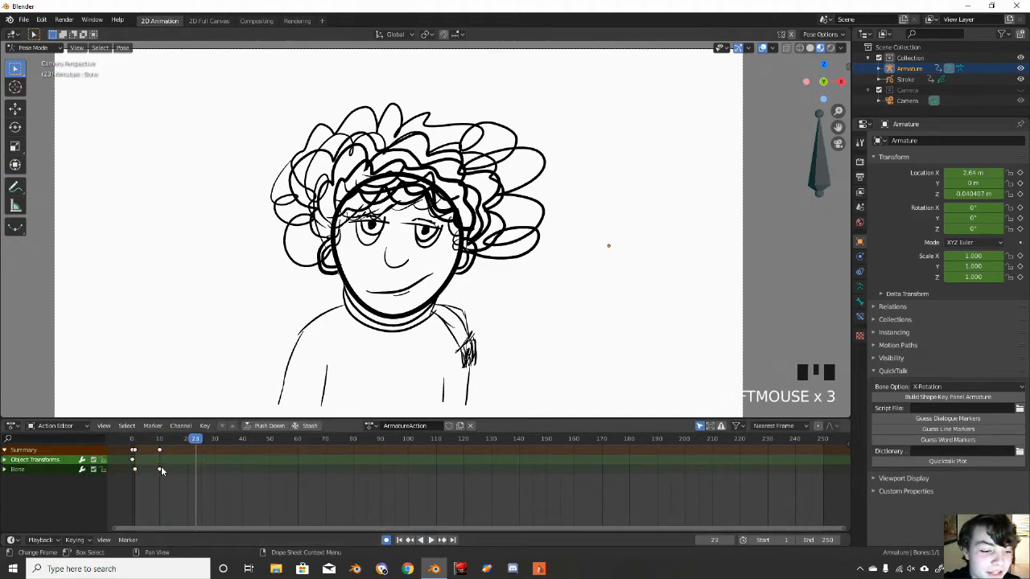
{"action": "left_click", "coordinate": [161, 468]}
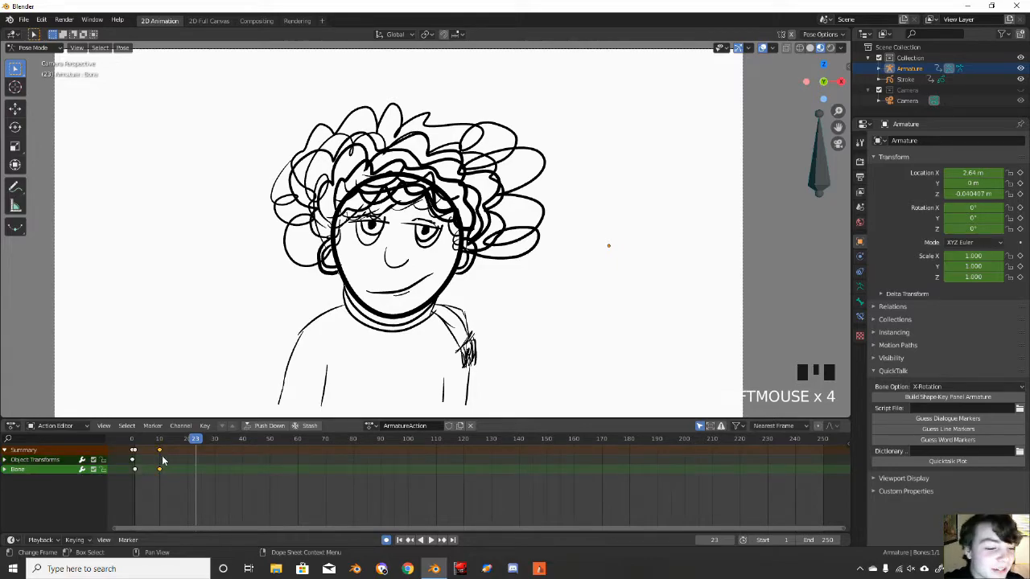
{"action": "key", "text": "shift+d"}
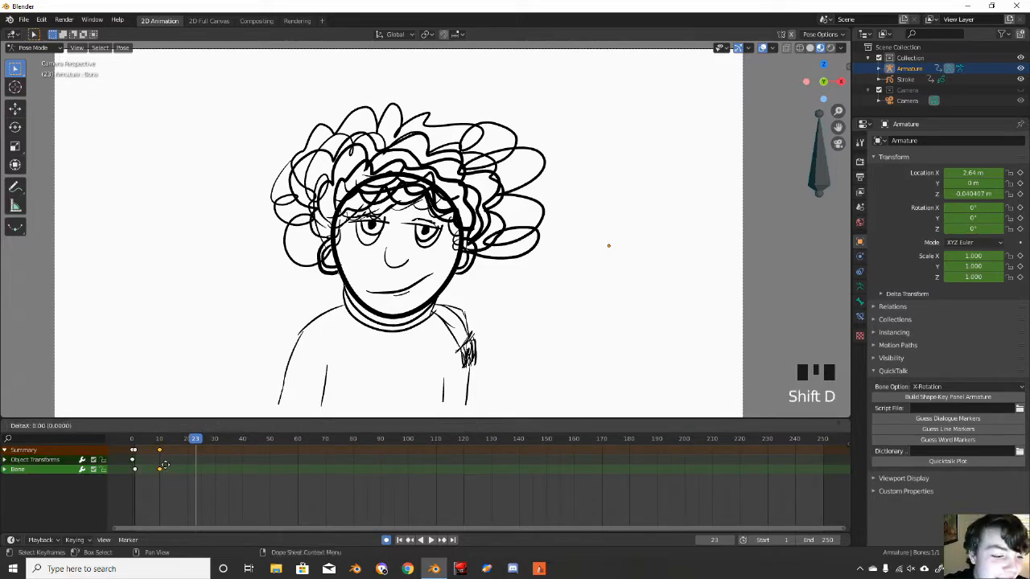
{"action": "left_click", "coordinate": [164, 467]}
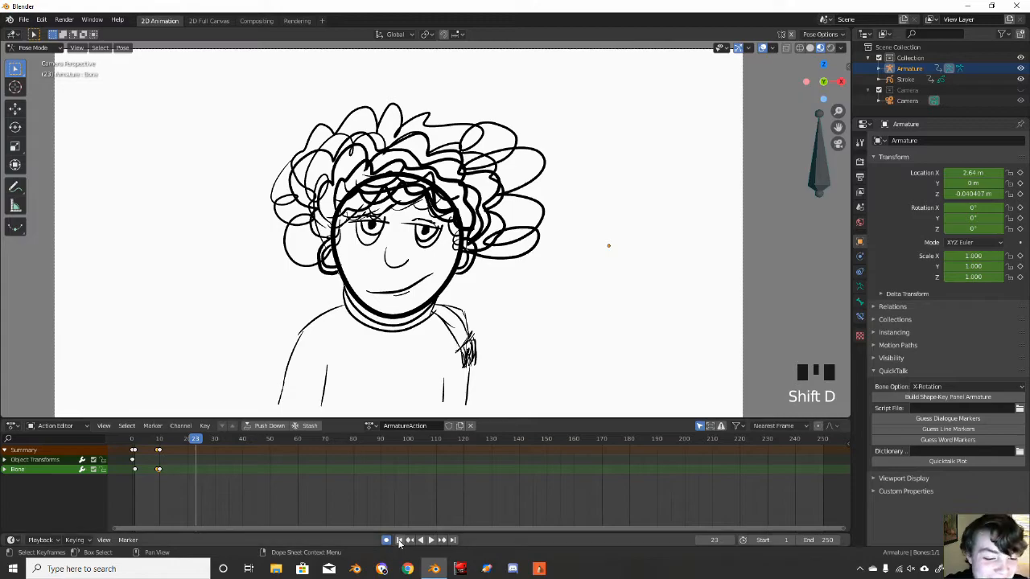
{"action": "left_click", "coordinate": [399, 539]}
{"action": "left_click", "coordinate": [429, 540]}
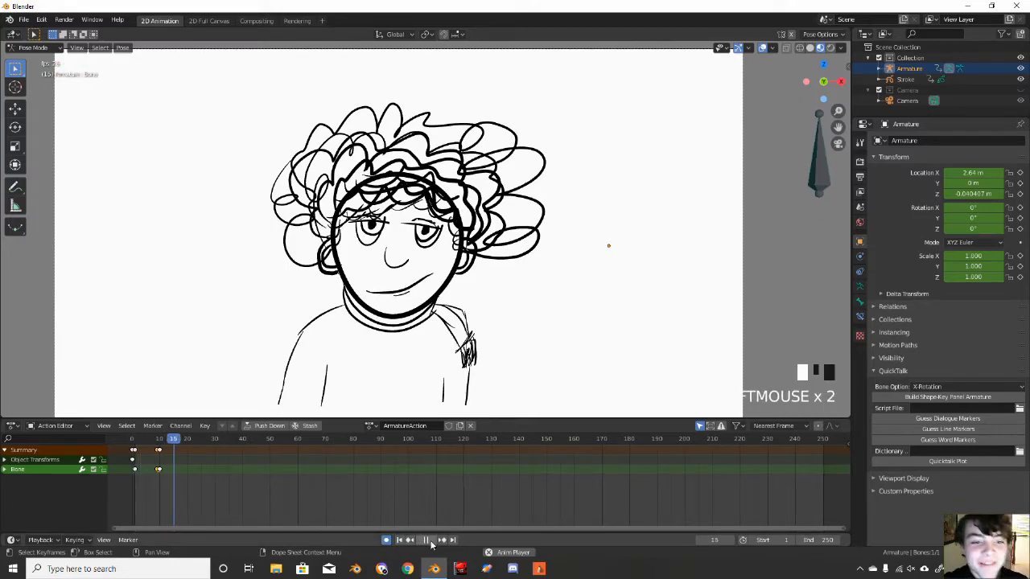
{"action": "left_click", "coordinate": [428, 540]}
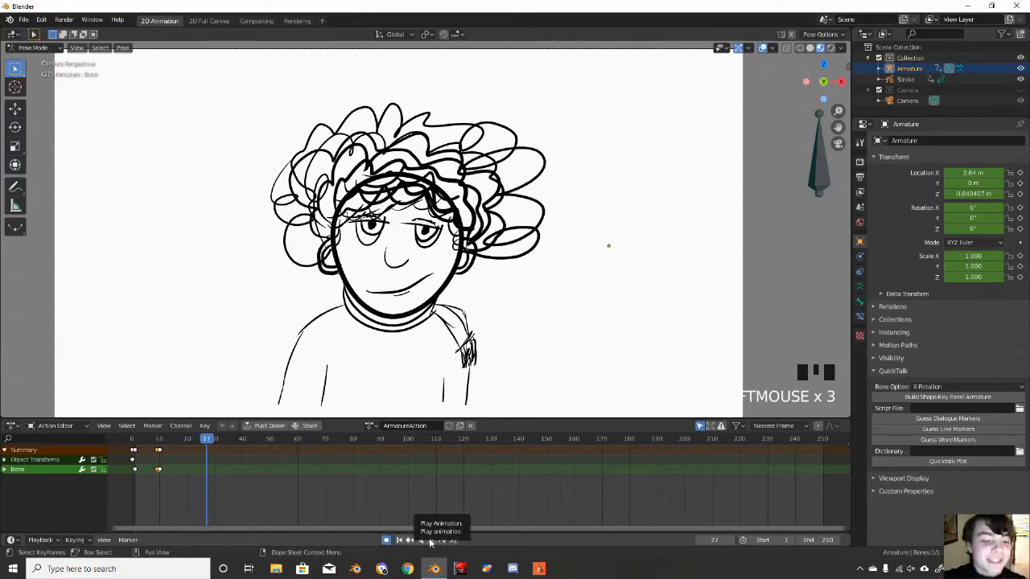
- Try the duplicated bone keyframe at frame 2 in playback, then delete it
{"action": "key", "text": "g"}
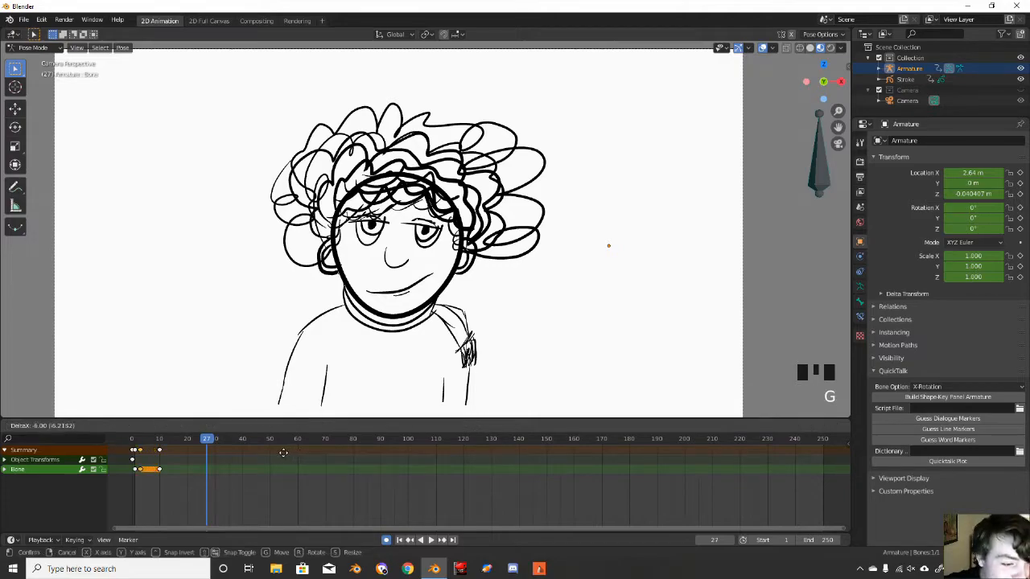
{"action": "left_click", "coordinate": [281, 452]}
{"action": "left_click", "coordinate": [399, 540]}
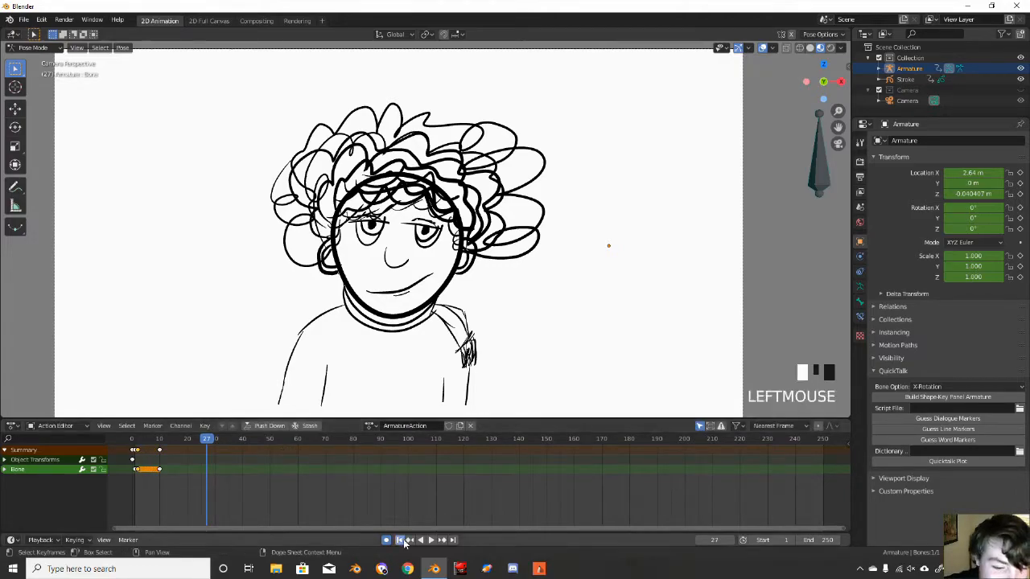
{"action": "left_click", "coordinate": [430, 540]}
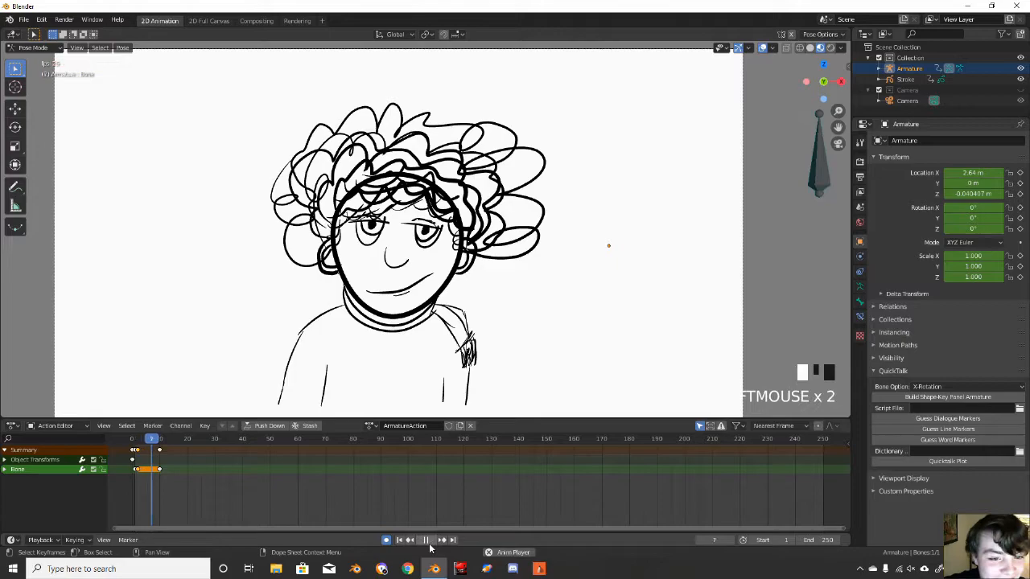
{"action": "left_click", "coordinate": [430, 540]}
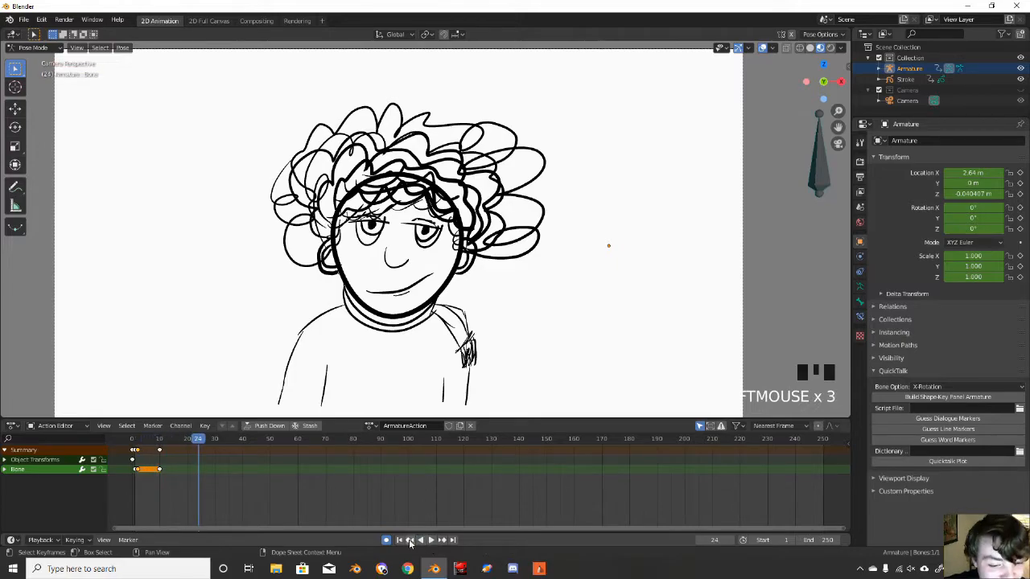
{"action": "key", "text": "Delete"}
{"action": "left_click", "coordinate": [169, 466]}
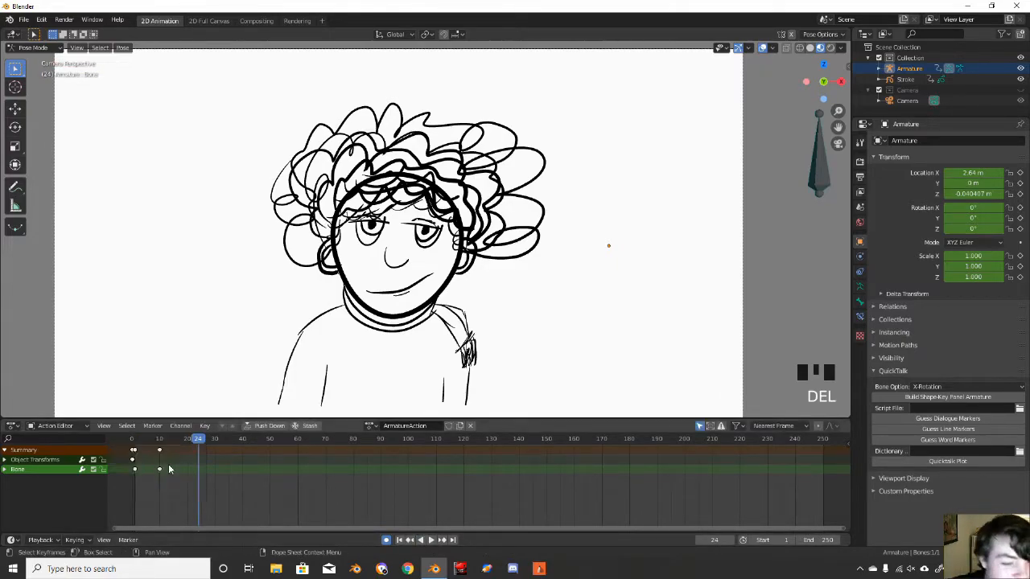
- Duplicate the bone's frame 1 keyframe onto frame 9 and play the animation from the start
{"action": "left_click", "coordinate": [136, 469]}
{"action": "key", "text": "shift+d"}
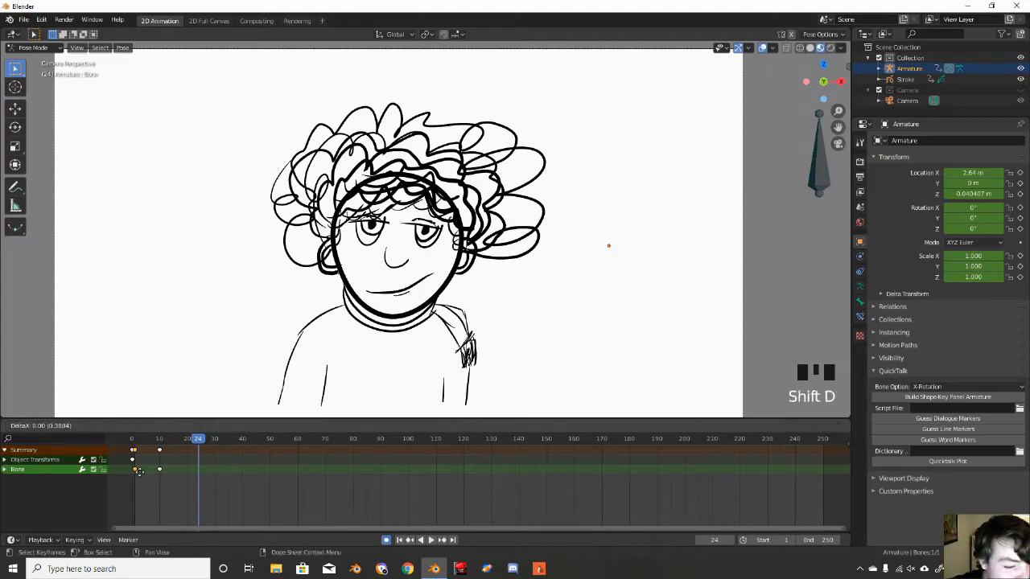
{"action": "left_click", "coordinate": [161, 481]}
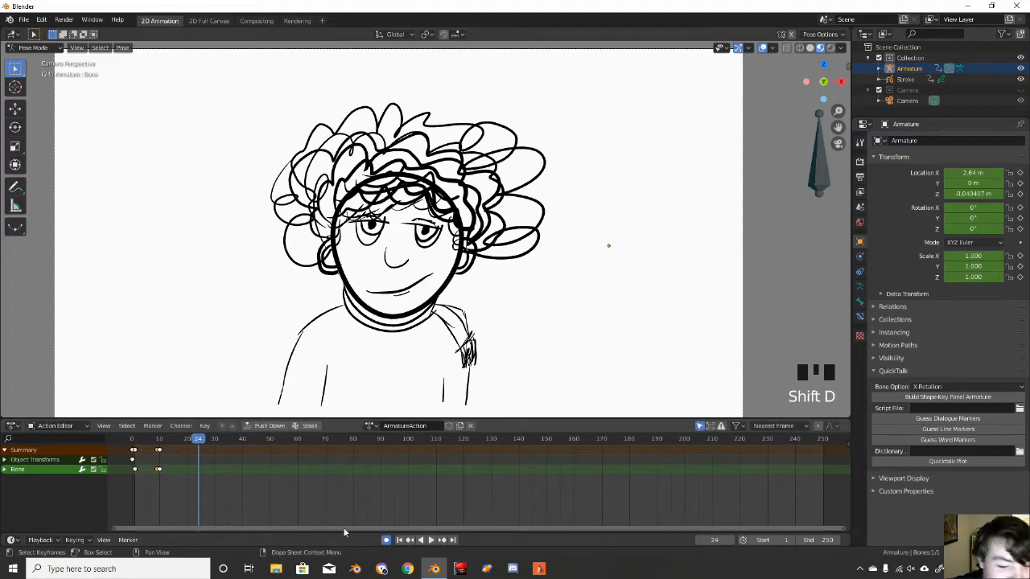
{"action": "left_click", "coordinate": [399, 539]}
{"action": "left_click", "coordinate": [431, 540]}
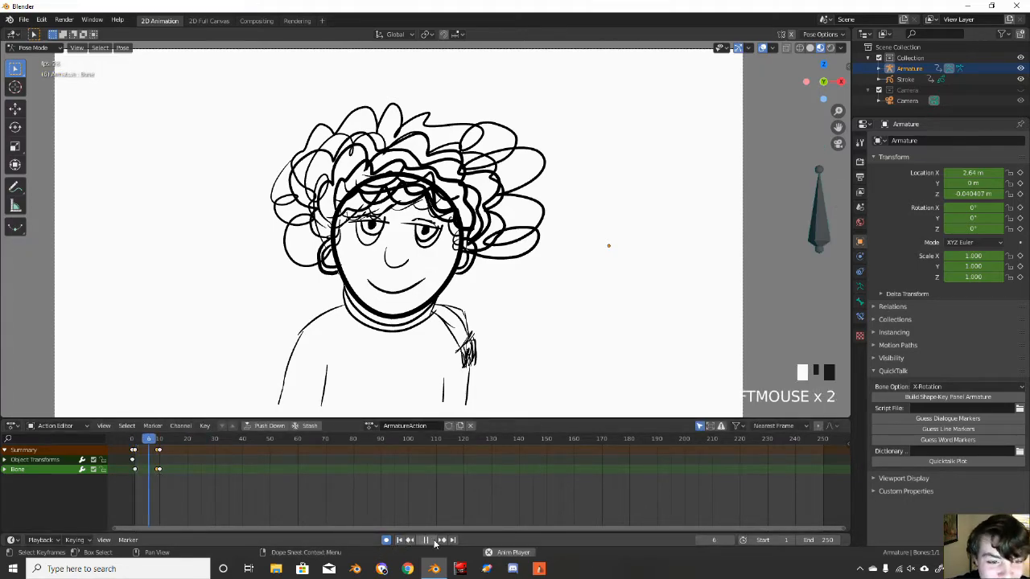
{"action": "left_click", "coordinate": [431, 539]}
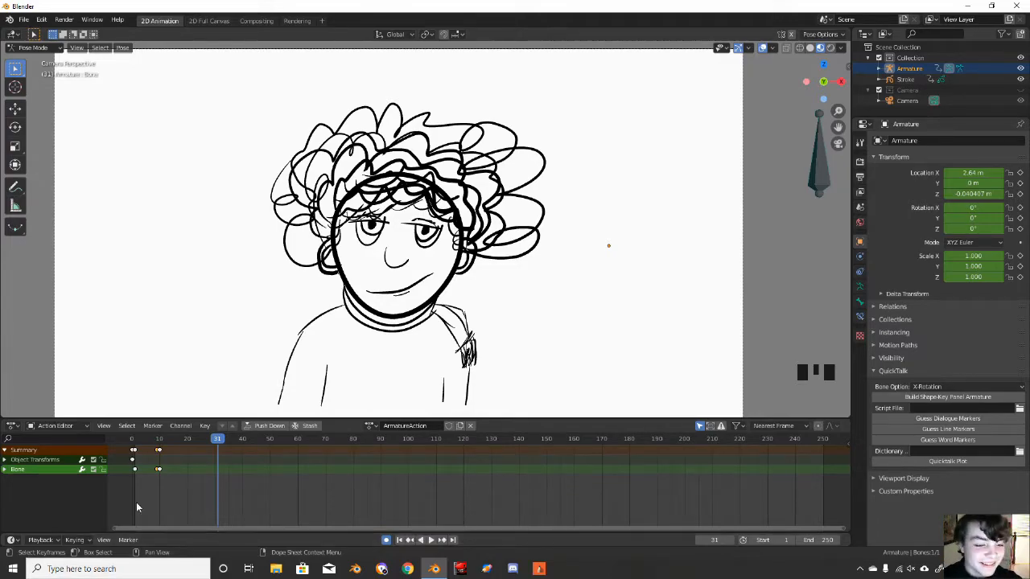
- Move the duplicated rest-position keyframe to frame 5 and replay the animation from the start several times
{"action": "key", "text": "g"}
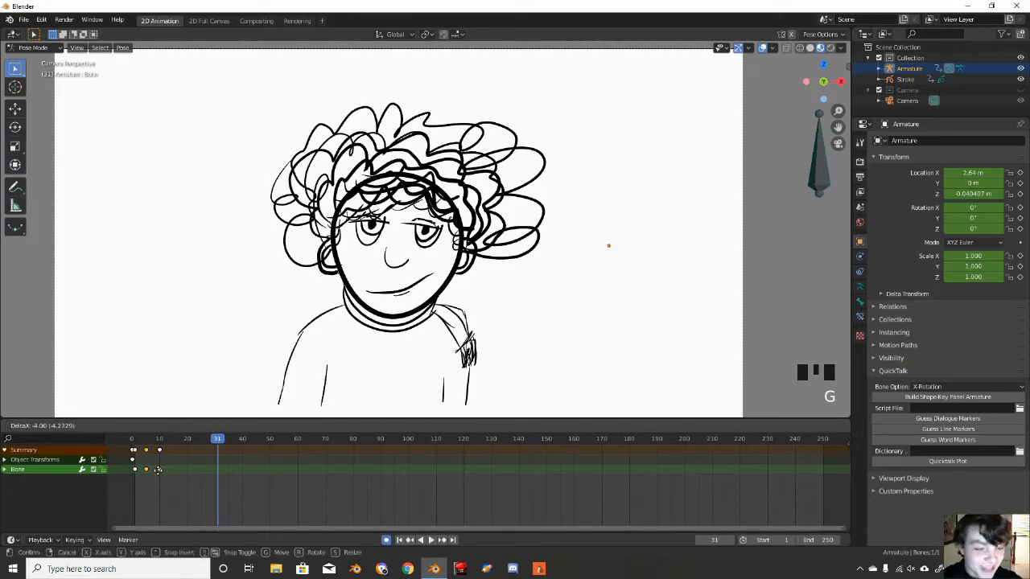
{"action": "left_click", "coordinate": [159, 472]}
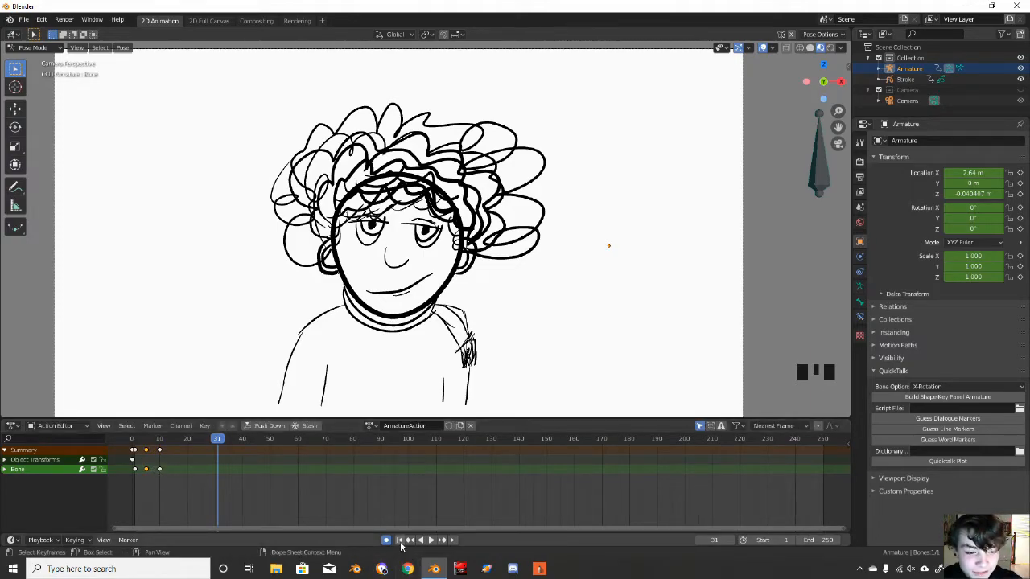
{"action": "left_click", "coordinate": [399, 540]}
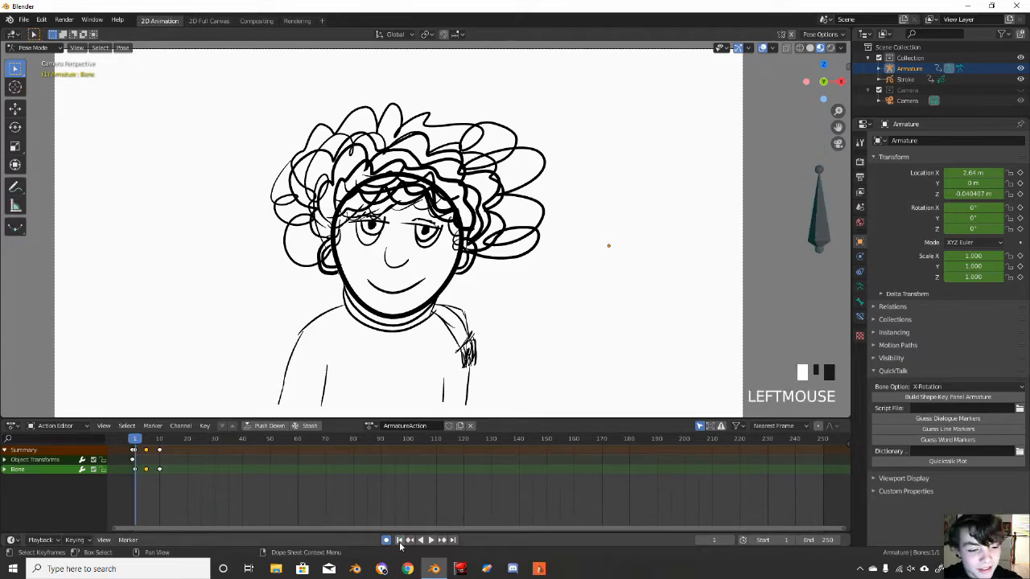
{"action": "left_click", "coordinate": [431, 540]}
{"action": "left_click", "coordinate": [432, 540]}
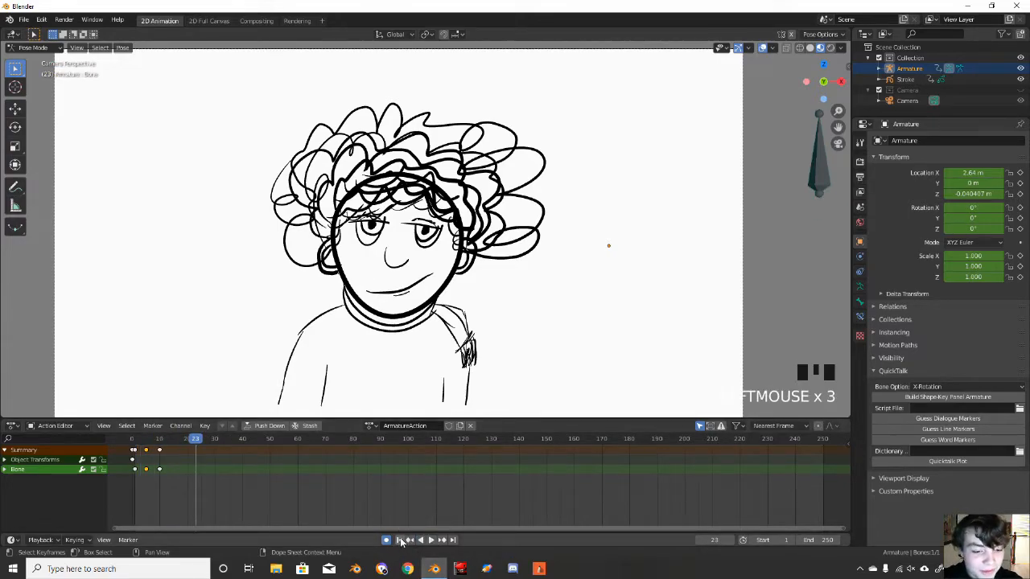
{"action": "left_click", "coordinate": [400, 539]}
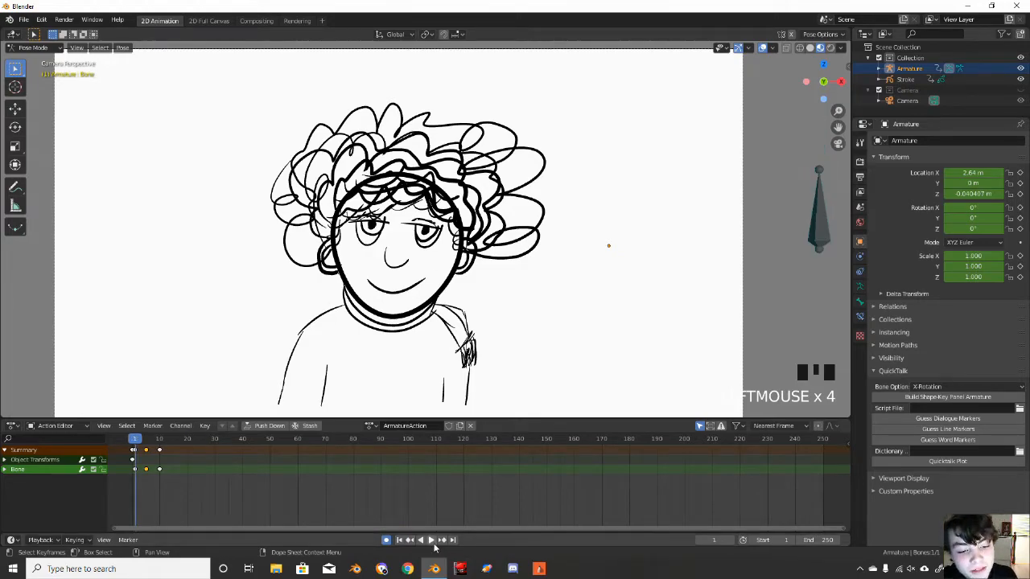
{"action": "left_click", "coordinate": [432, 540]}
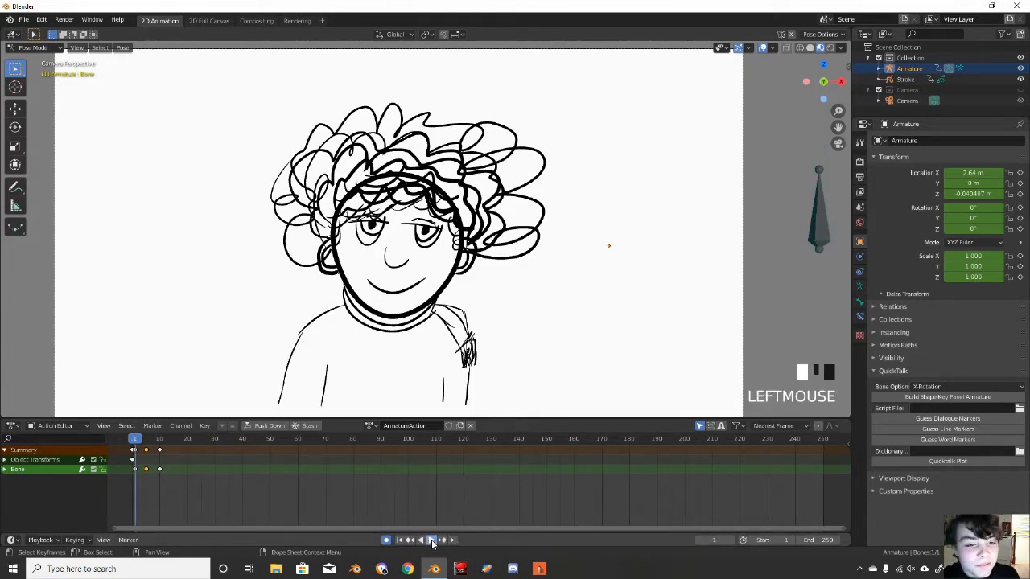
{"action": "left_click", "coordinate": [429, 541]}
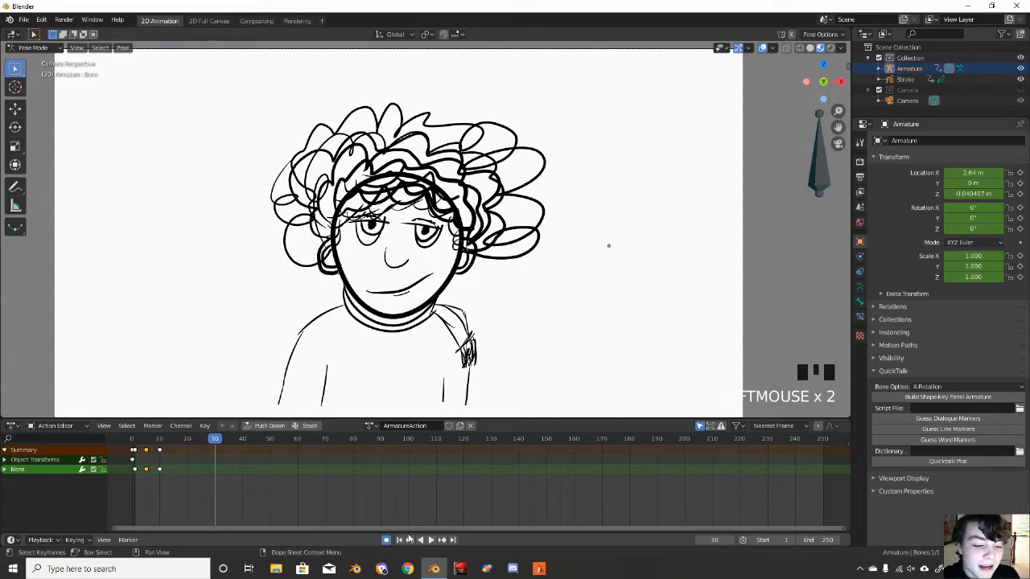
{"action": "left_click", "coordinate": [402, 540]}
{"action": "left_click", "coordinate": [431, 541]}
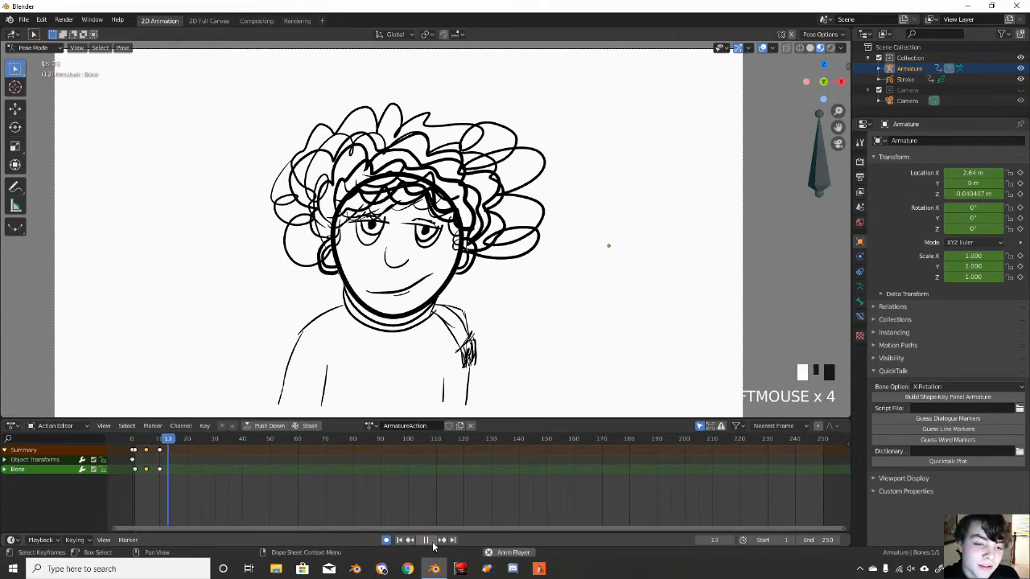
{"action": "left_click", "coordinate": [430, 541]}
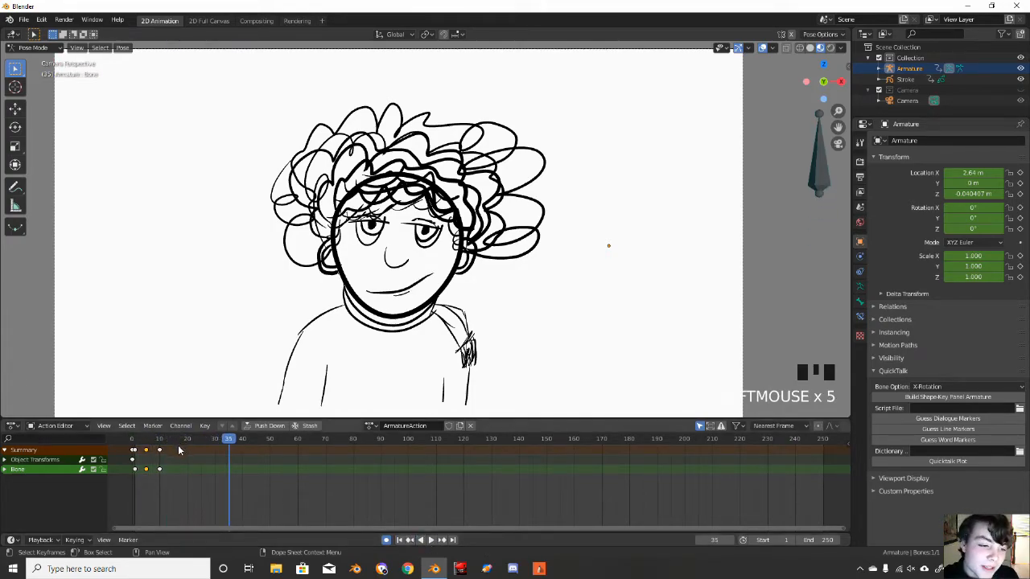
- Move the duplicated rest-position keyframe to frame 7
{"action": "key", "text": "g"}
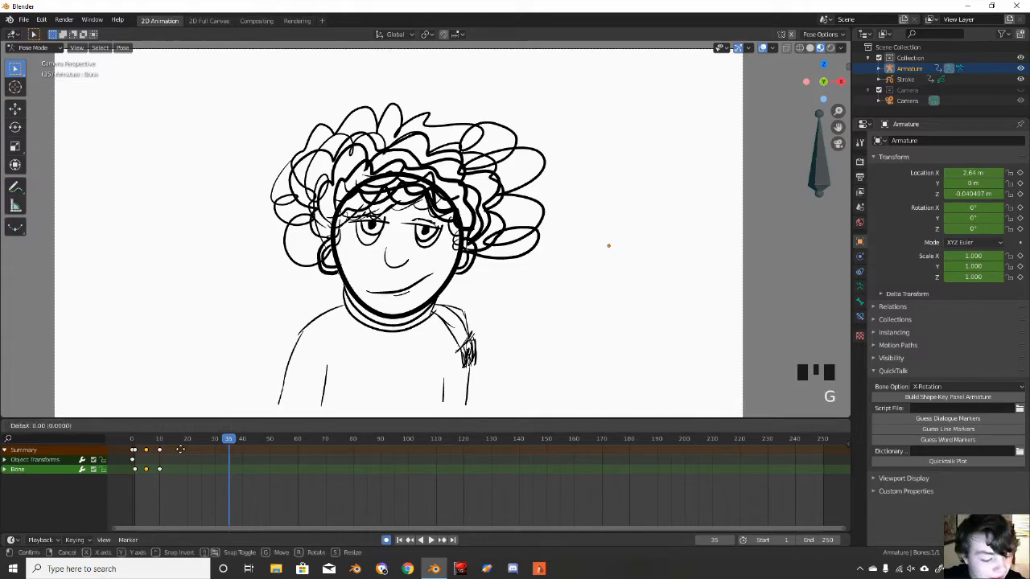
{"action": "left_click", "coordinate": [185, 448]}
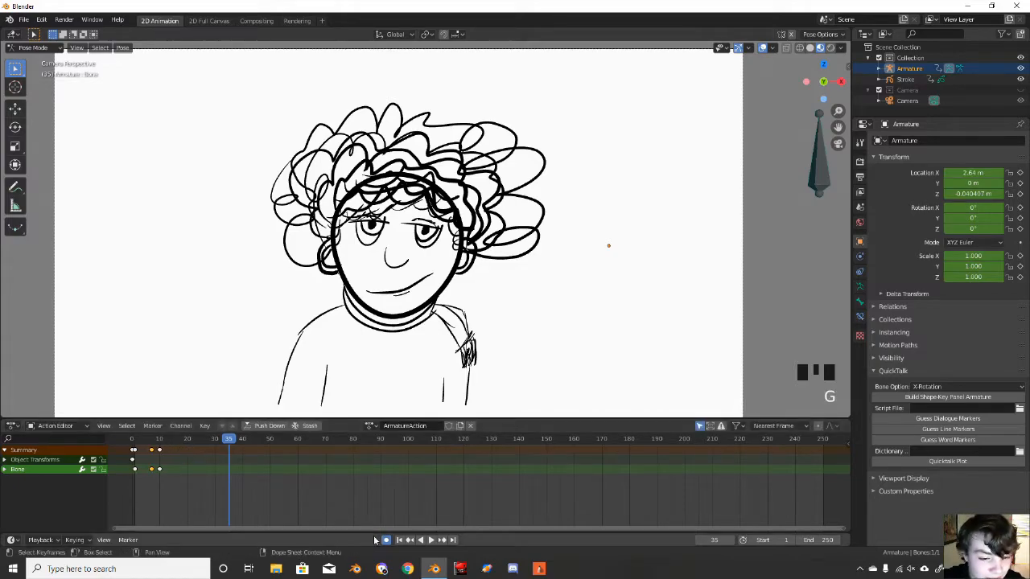
- Play the animation from the start to check the mouth timing with the rest-position keyframe at frame 7
{"action": "left_click", "coordinate": [400, 540]}
{"action": "left_click", "coordinate": [432, 539]}
{"action": "left_click", "coordinate": [432, 539]}
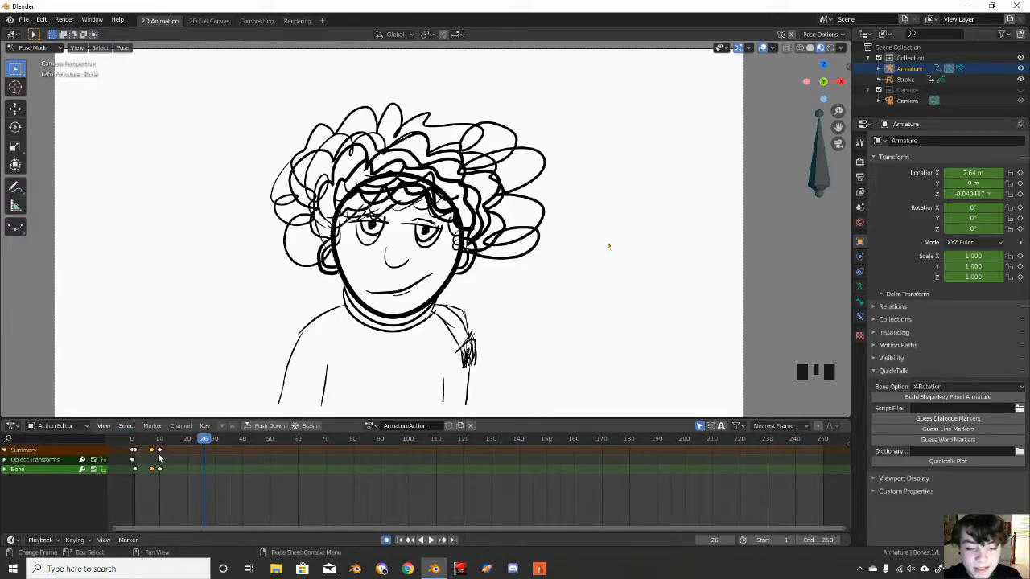
- Move the duplicated rest-position keyframe to frame 8 and replay the animation from the start
{"action": "key", "text": "g"}
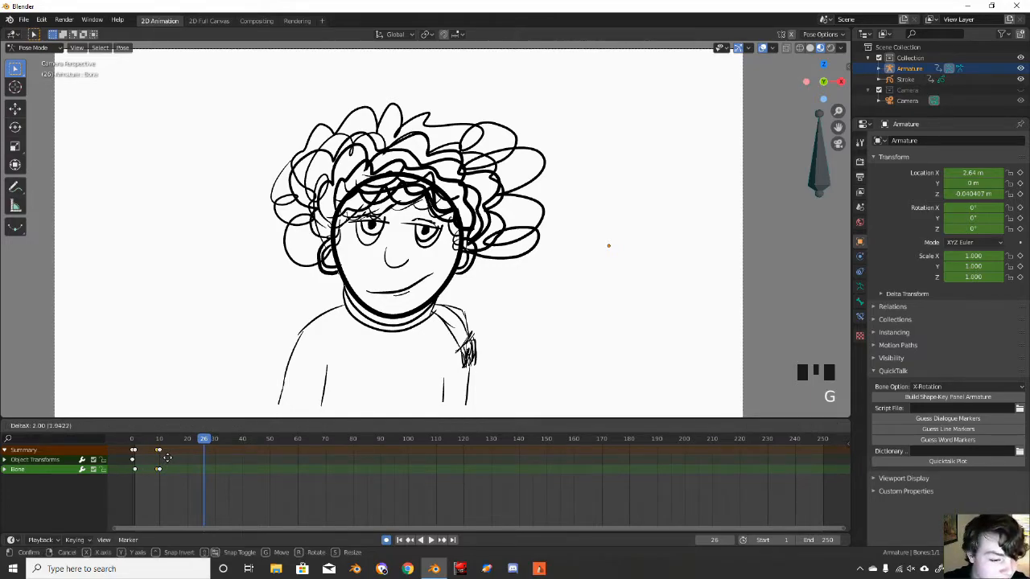
{"action": "left_click", "coordinate": [166, 458]}
{"action": "left_click", "coordinate": [399, 540]}
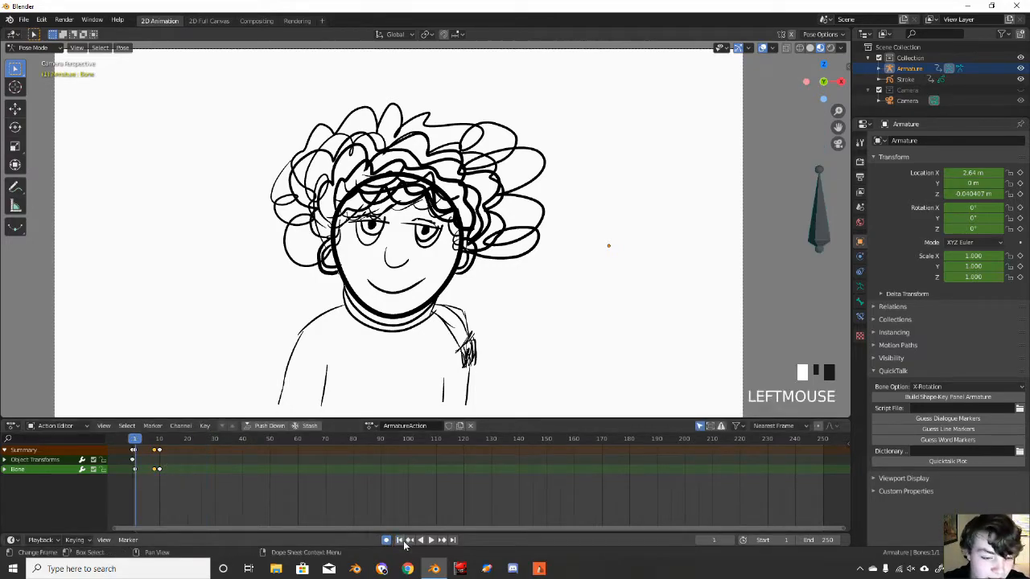
{"action": "left_click", "coordinate": [430, 541]}
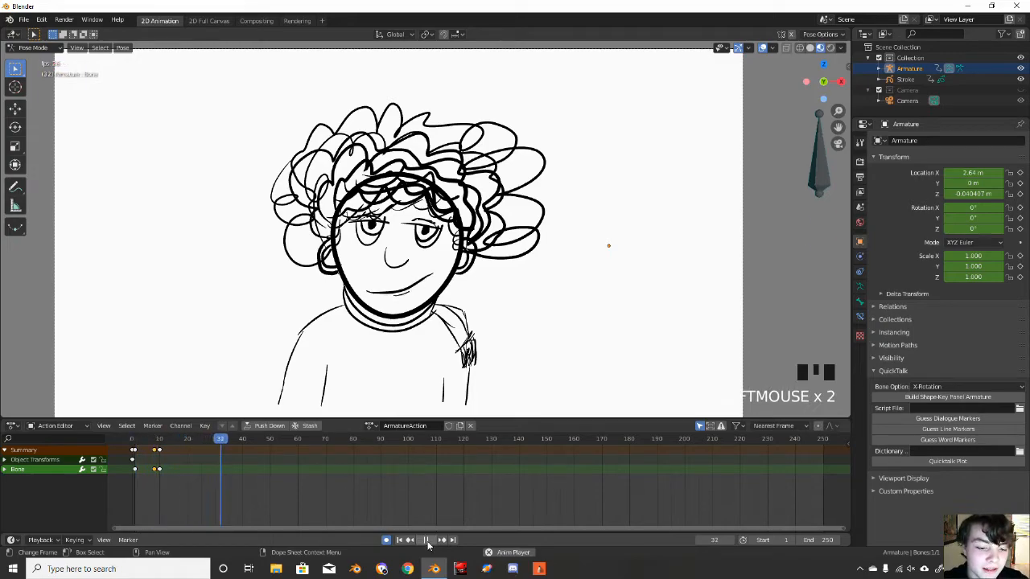
{"action": "left_click", "coordinate": [427, 541]}
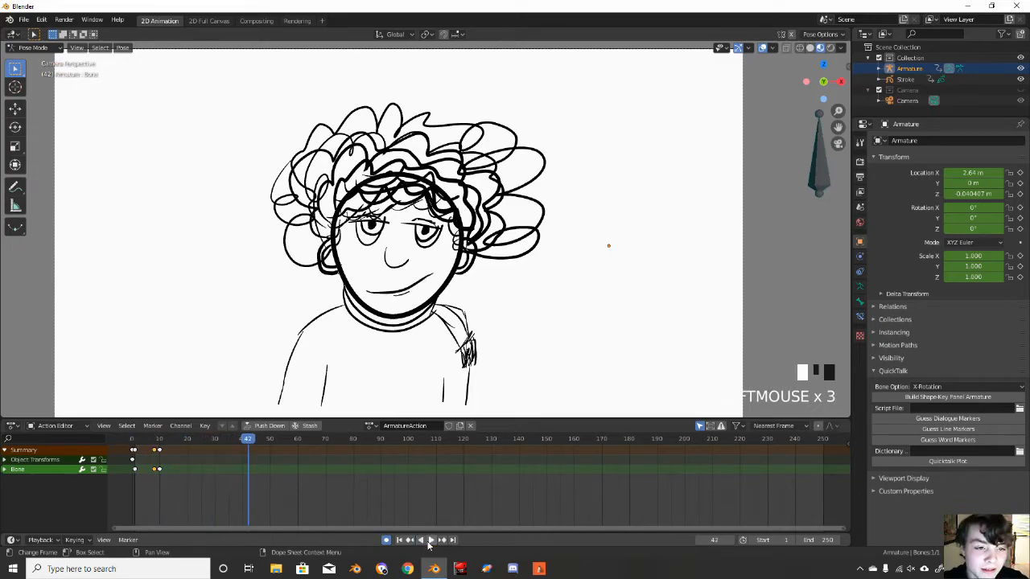
- Shift the duplicated rest-position keyframe to frame 9, right before the frame 10 keyframe, and replay the animation
{"action": "key", "text": "g"}
{"action": "left_click", "coordinate": [200, 458]}
{"action": "left_click", "coordinate": [400, 540]}
{"action": "left_click", "coordinate": [431, 540]}
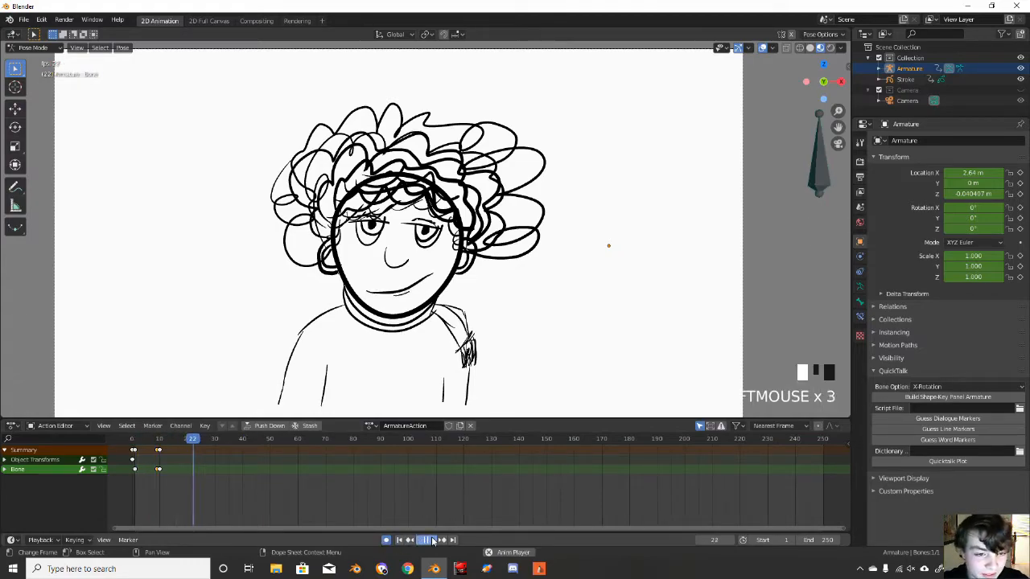
{"action": "left_click", "coordinate": [430, 539]}
- At frame 20, move the control bone down about 0.323 m along global Z to key the frowning mouth
{"action": "left_click_drag", "start_coordinate": [201, 443], "coordinate": [187, 441]}
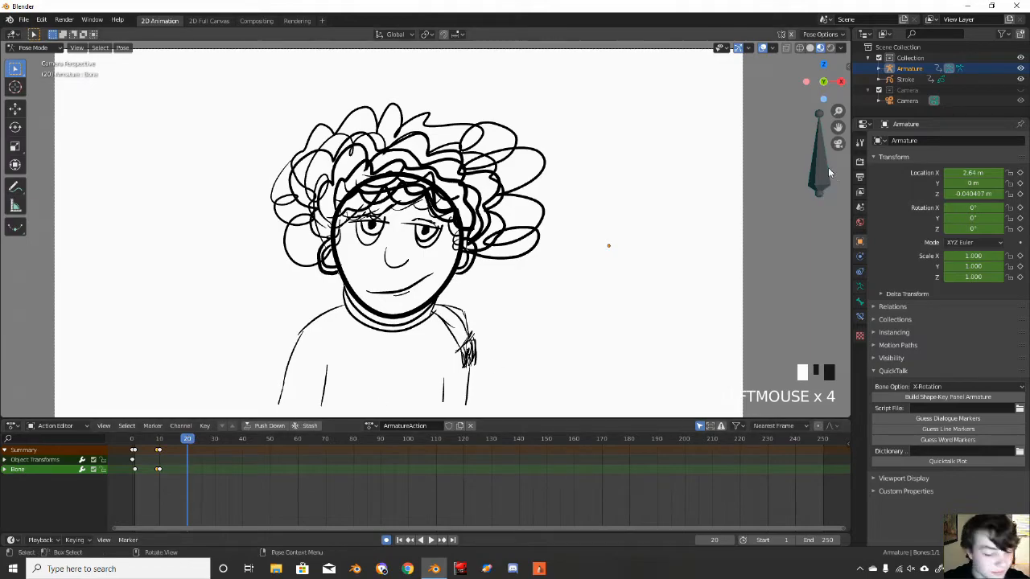
{"action": "key", "text": "g"}
{"action": "key", "text": "z"}
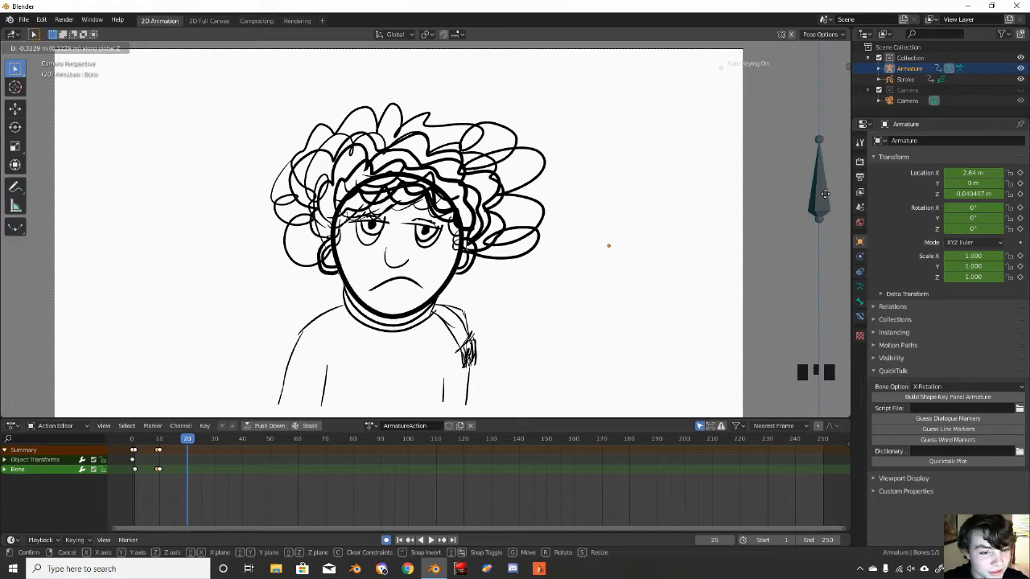
{"action": "left_click", "coordinate": [824, 193]}
- Duplicate the bone's frame 10 keyframe onto frame 19 as a hold, and play the animation from the start
{"action": "left_click", "coordinate": [160, 470]}
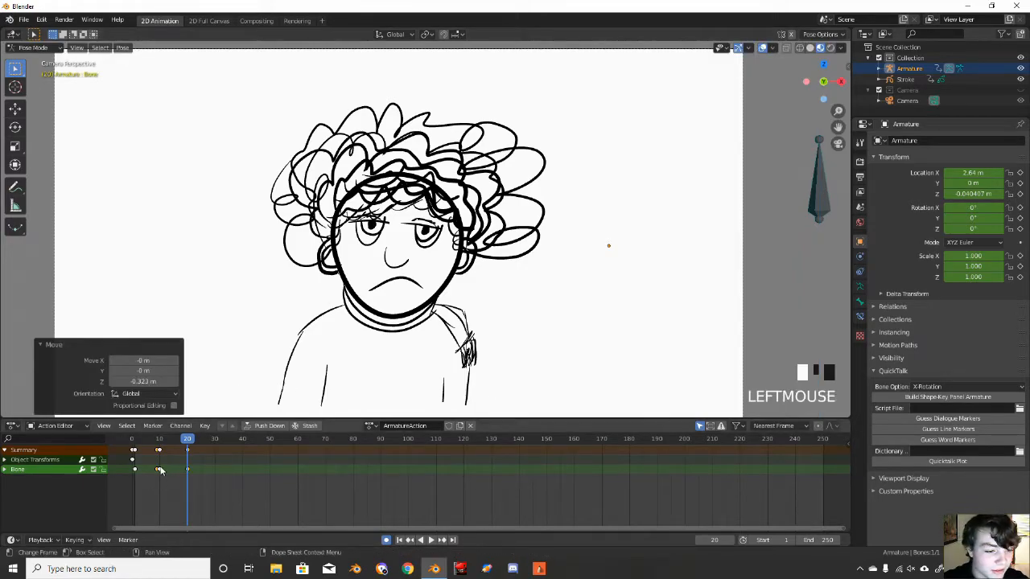
{"action": "left_click", "coordinate": [161, 471]}
{"action": "left_click", "coordinate": [161, 471]}
{"action": "left_click", "coordinate": [158, 453]}
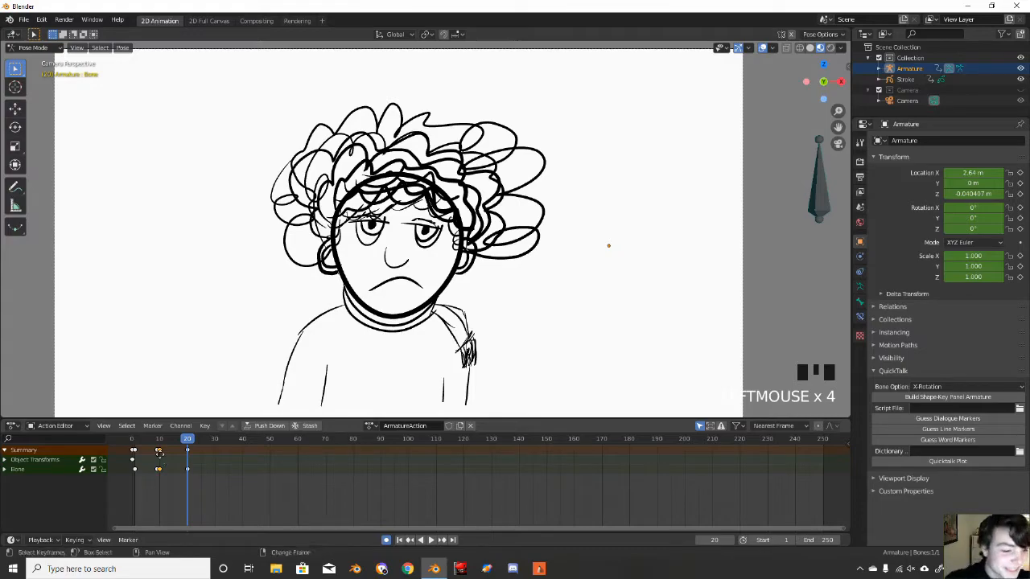
{"action": "key", "text": "shift+d"}
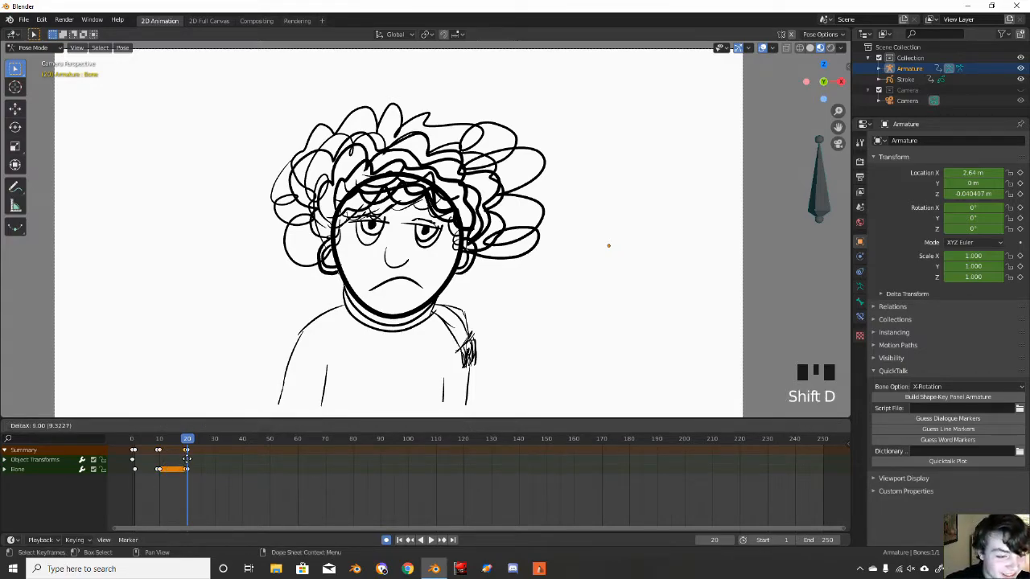
{"action": "left_click", "coordinate": [186, 458]}
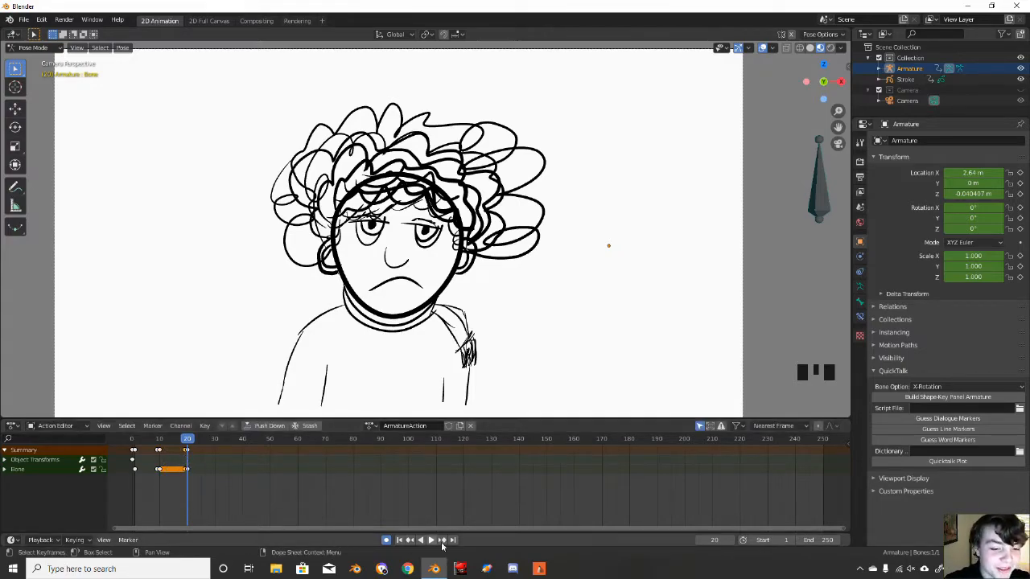
{"action": "left_click", "coordinate": [399, 540]}
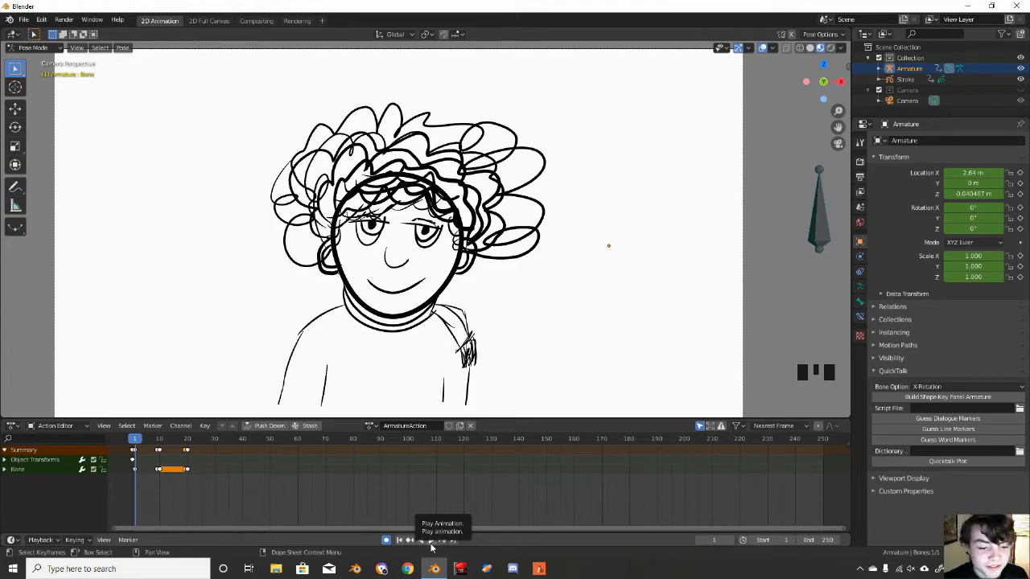
{"action": "left_click", "coordinate": [431, 546]}
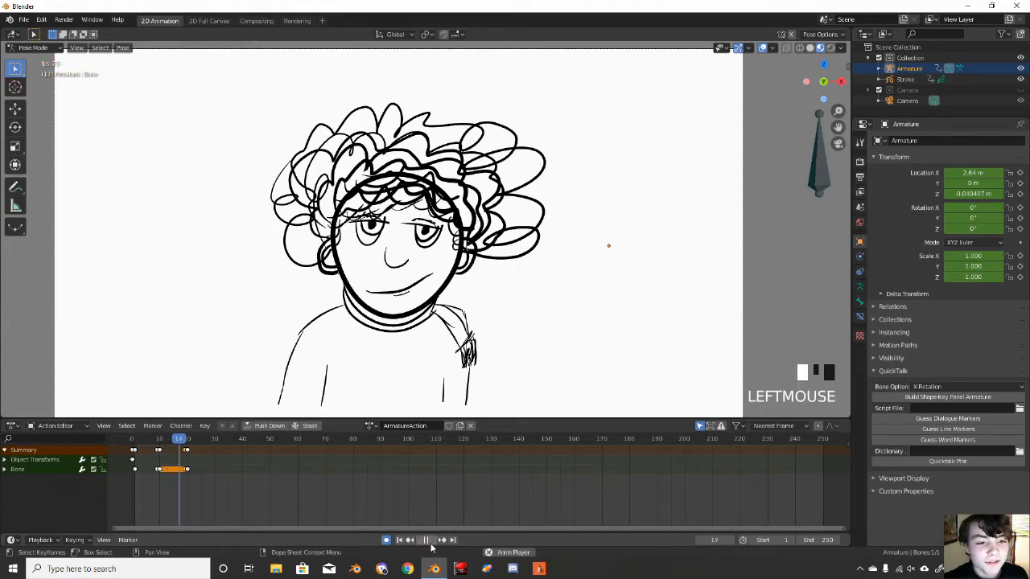
{"action": "left_click", "coordinate": [430, 544]}
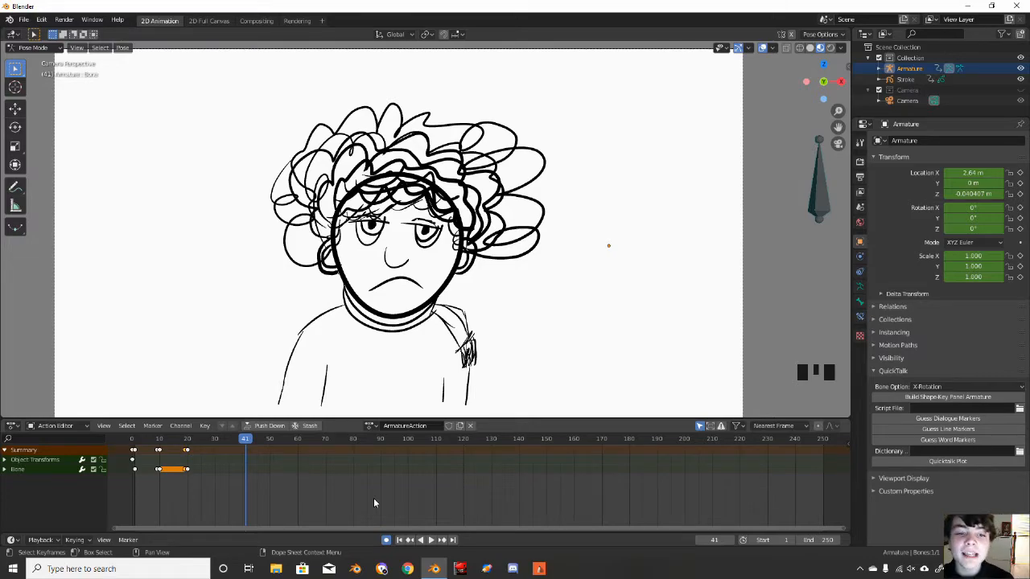
- Deselect the bone, leave Pose Mode, and open the Stroke Grease Pencil object in Edit Mode
{"action": "left_click", "coordinate": [347, 278]}
{"action": "left_click", "coordinate": [348, 291]}
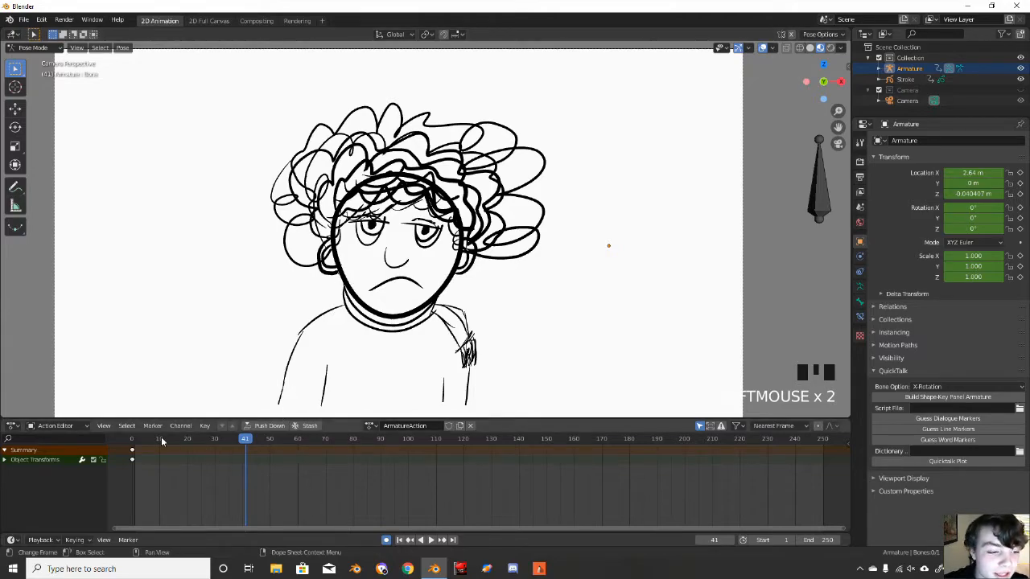
{"action": "left_click_drag", "start_coordinate": [240, 445], "coordinate": [209, 442]}
{"action": "left_click", "coordinate": [397, 324]}
{"action": "left_click", "coordinate": [387, 299]}
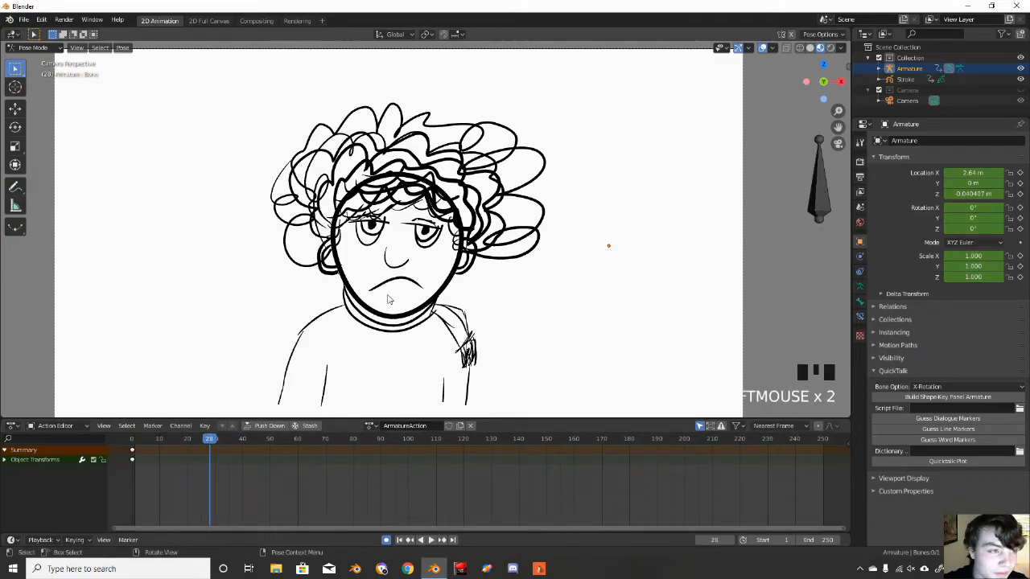
{"action": "left_click", "coordinate": [358, 236]}
{"action": "left_click", "coordinate": [397, 242]}
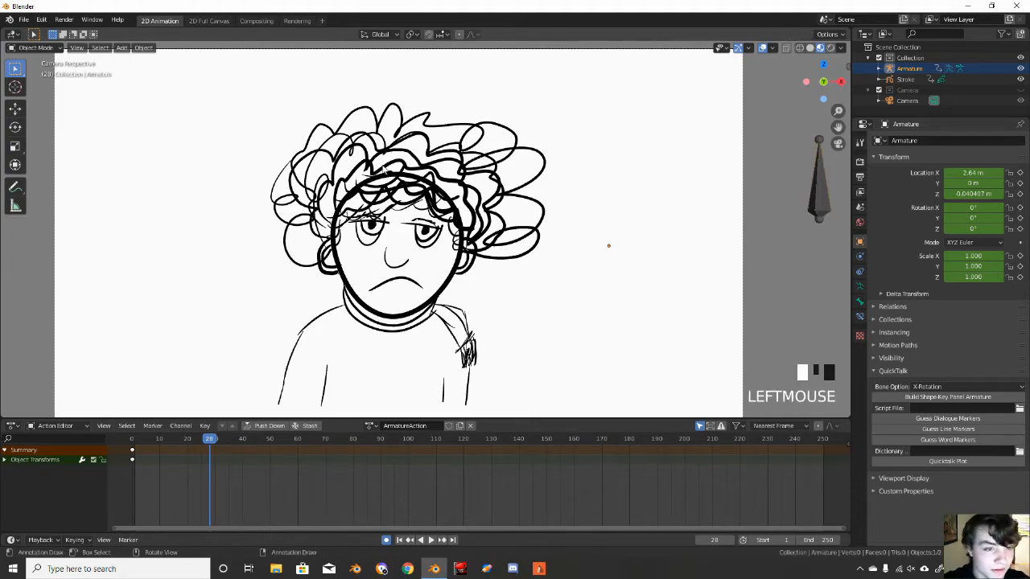
{"action": "key", "text": "Tab"}
{"action": "left_click", "coordinate": [348, 297]}
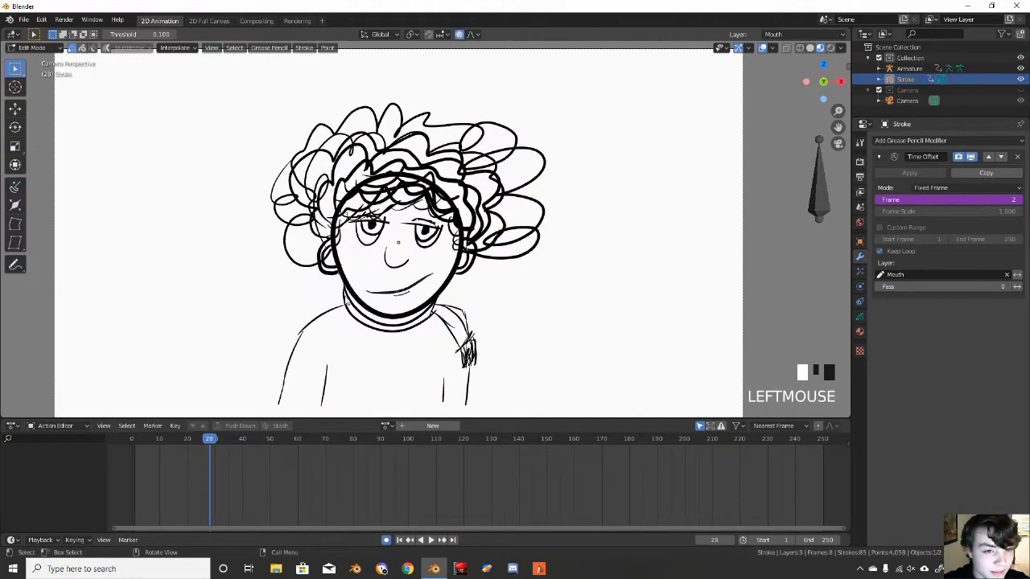
- Lock the Mouth layer and unlock the Lines and Fills layers of the Stroke object
{"action": "left_click", "coordinate": [859, 317]}
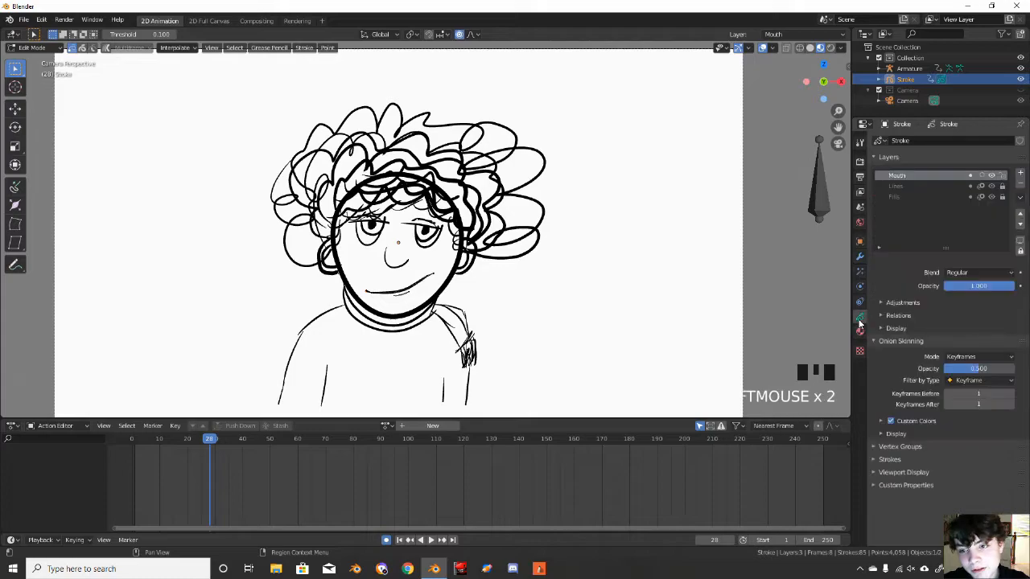
{"action": "left_click", "coordinate": [1002, 175]}
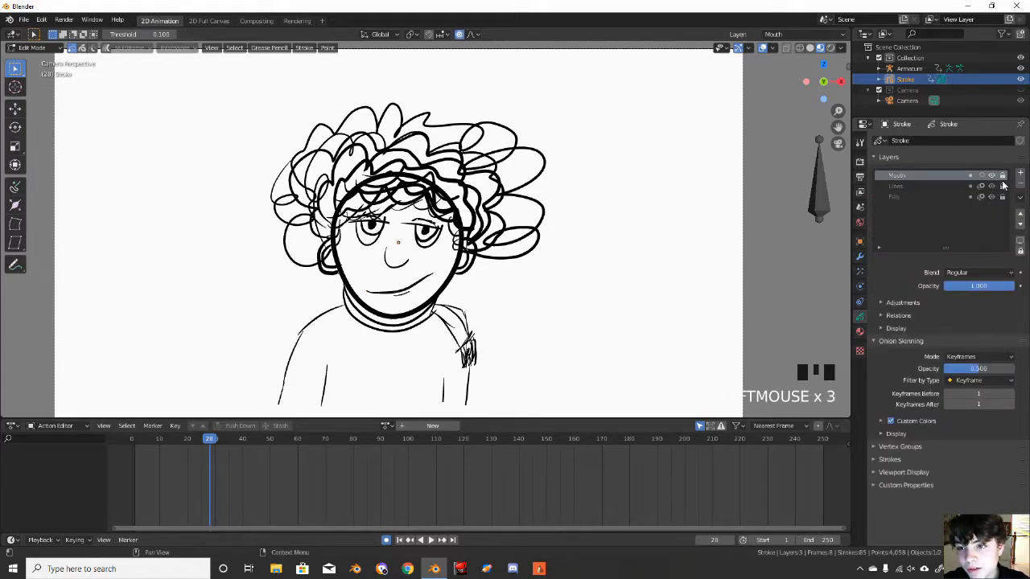
{"action": "left_click", "coordinate": [1001, 186]}
{"action": "left_click", "coordinate": [1001, 196]}
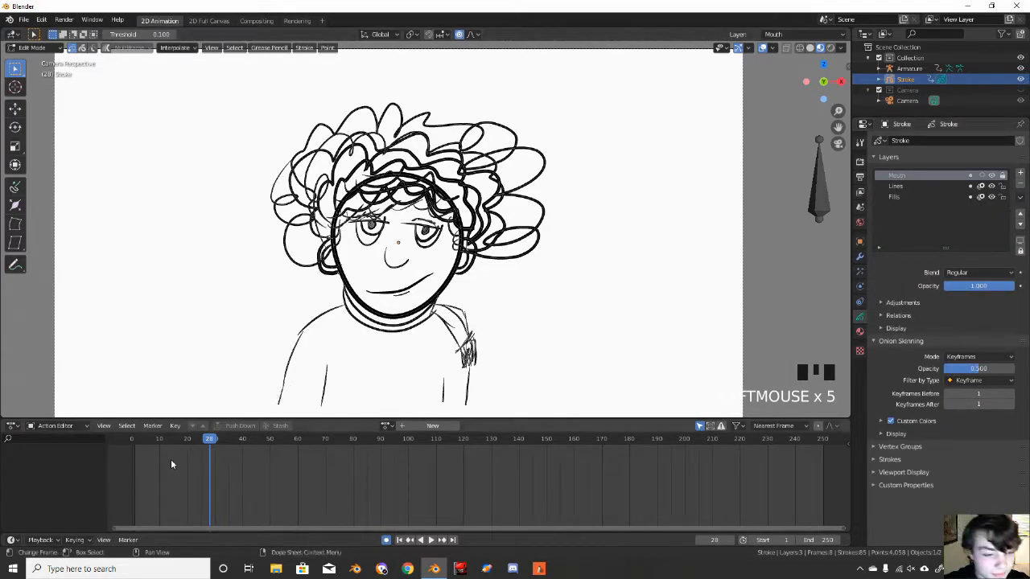
- Select all unlocked drawing points and try to insert keyframes on all channels at frames 0 and 1 in the Action Editor
{"action": "left_click_drag", "start_coordinate": [213, 443], "coordinate": [132, 443]}
{"action": "key", "text": "a"}
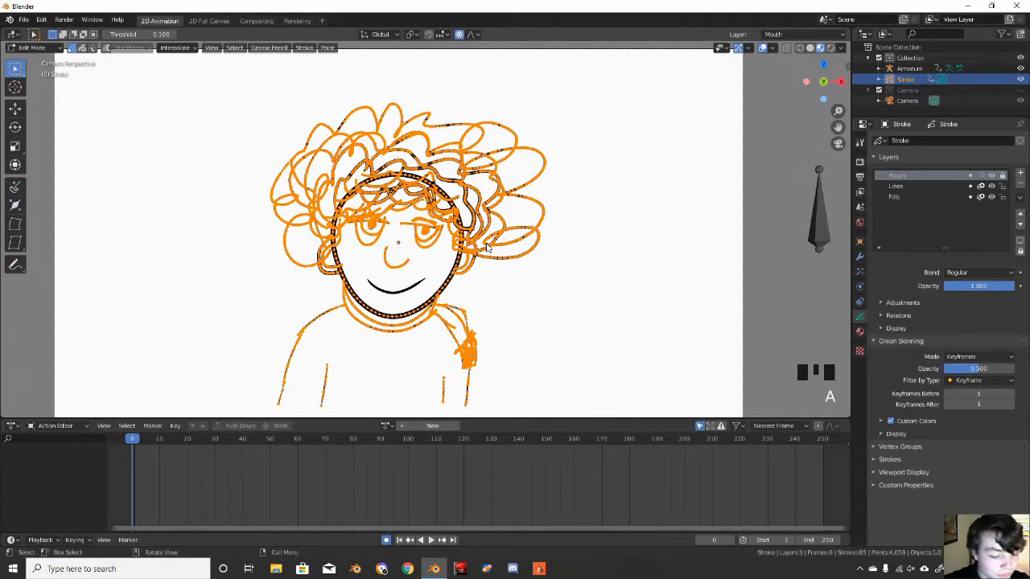
{"action": "key", "text": "i"}
{"action": "key", "text": "i"}
{"action": "key", "text": "i"}
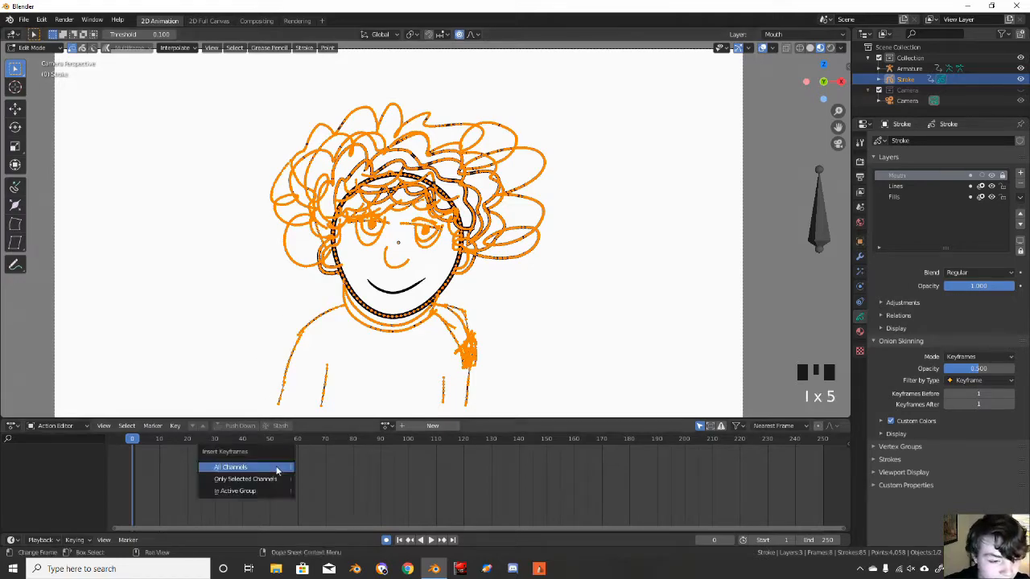
{"action": "left_click", "coordinate": [276, 469]}
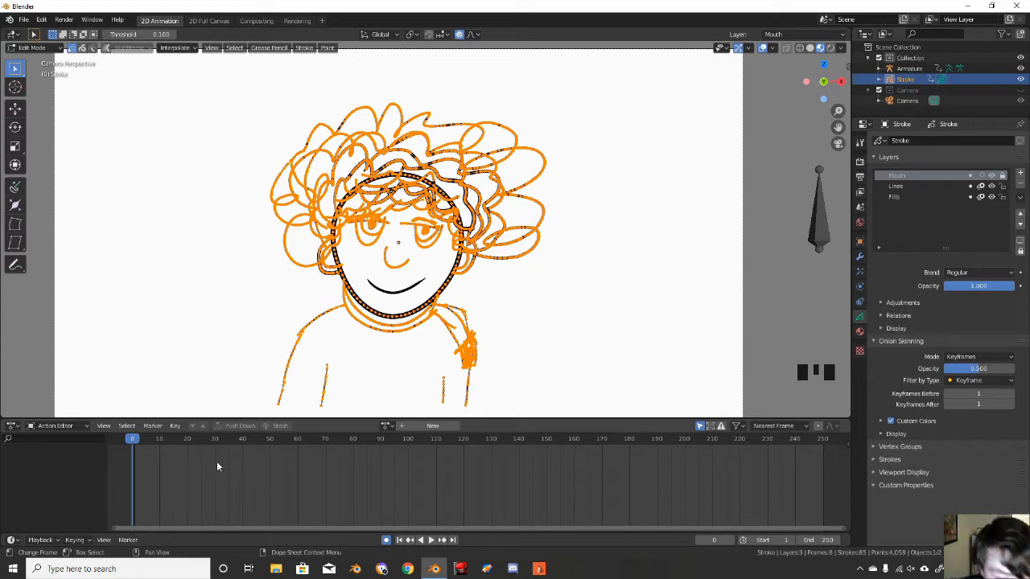
{"action": "key", "text": "Right"}
{"action": "key", "text": "i"}
{"action": "left_click", "coordinate": [217, 464]}
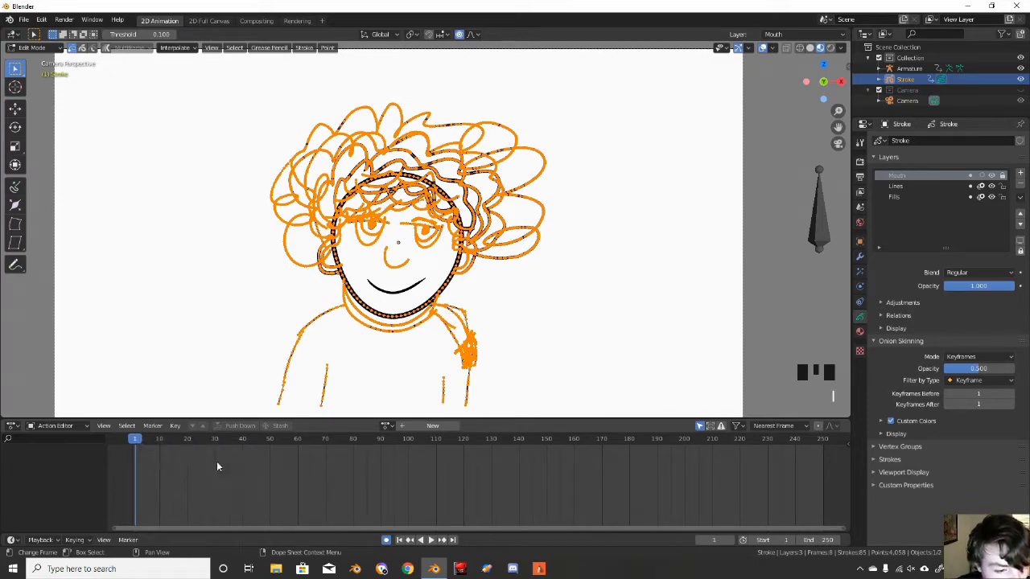
{"action": "key", "text": "Right"}
{"action": "key", "text": "Left"}
- Create a new action for the Stroke object and set the Dope Sheet to Grease Pencil mode
{"action": "left_click", "coordinate": [438, 426]}
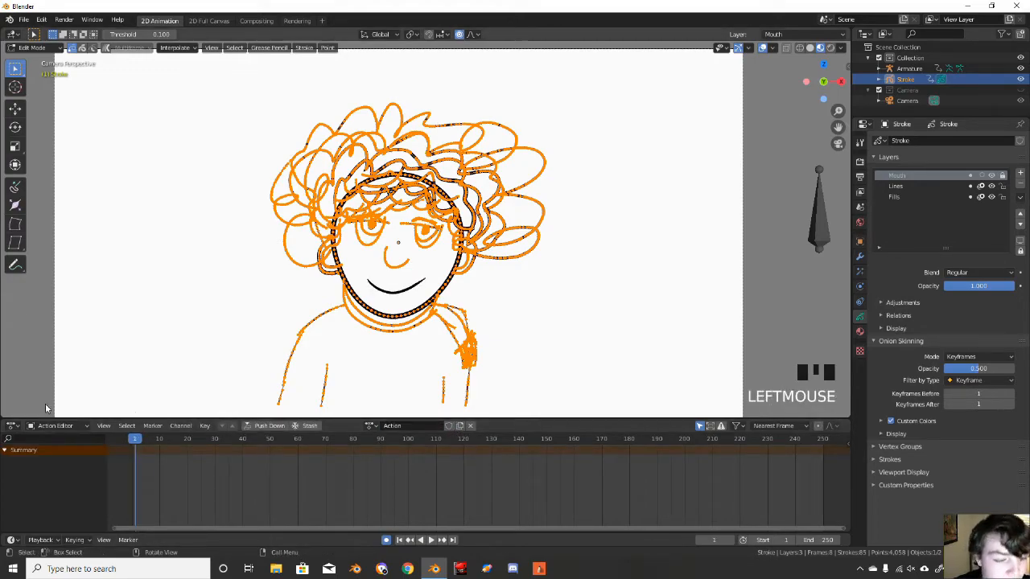
{"action": "left_click_drag", "start_coordinate": [43, 427], "coordinate": [49, 442]}
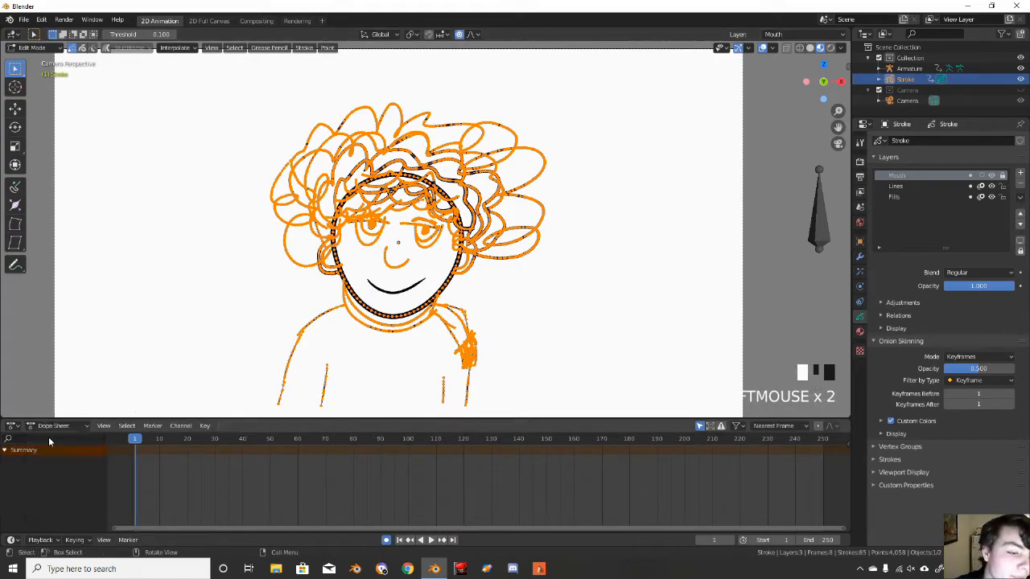
{"action": "left_click", "coordinate": [65, 426]}
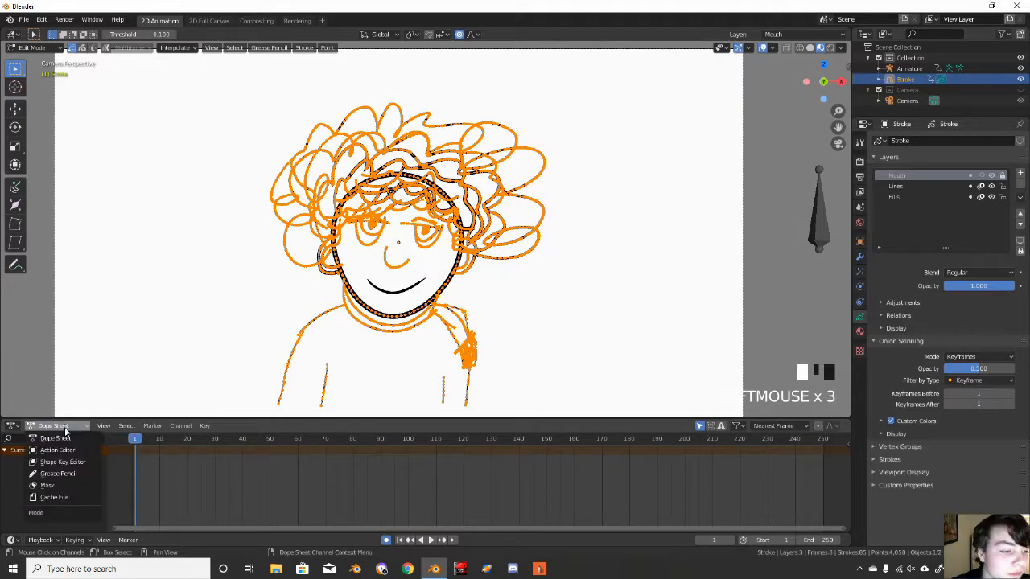
{"action": "left_click", "coordinate": [67, 473]}
- Insert Grease Pencil keyframes on all channels at frame 1
{"action": "mouse_move", "coordinate": [133, 442]}
{"action": "left_mouse_down"}
{"action": "mouse_move", "coordinate": [143, 440]}
{"action": "mouse_move", "coordinate": [135, 444]}
{"action": "left_mouse_up"}
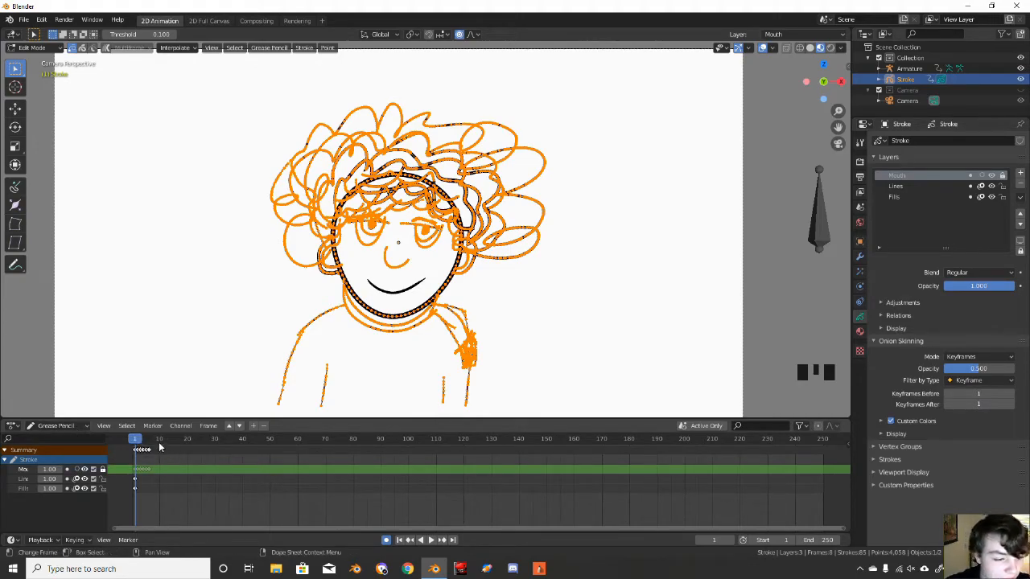
{"action": "key", "text": "i"}
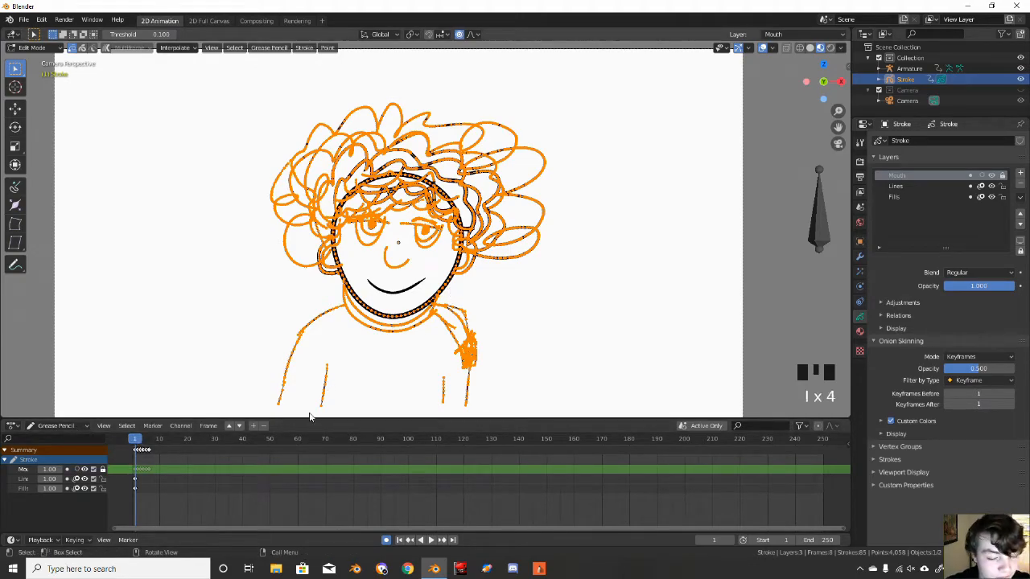
{"action": "key", "text": "i"}
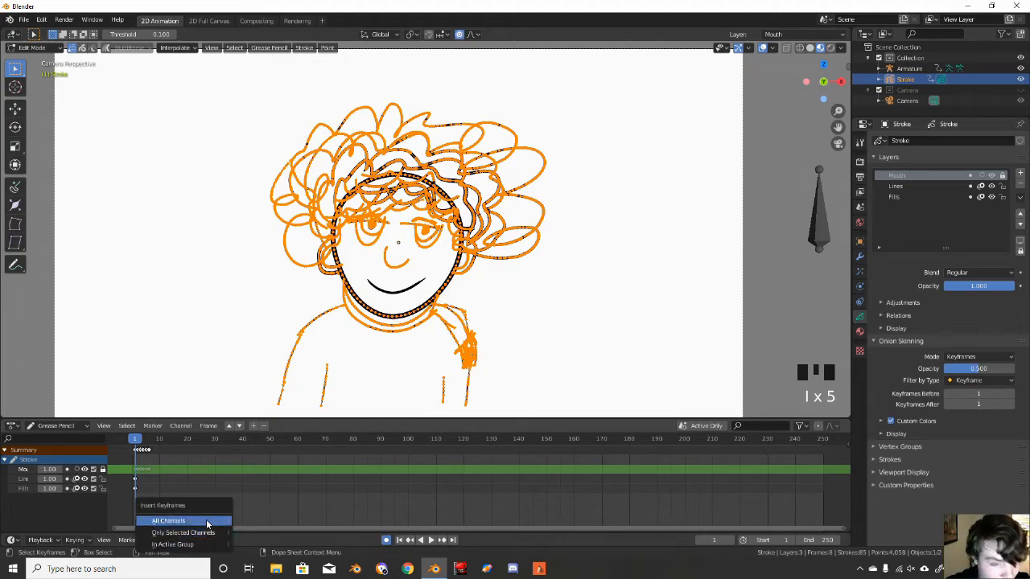
{"action": "left_click", "coordinate": [206, 521]}
- Advance the animation from frame 1 to frame 6 for the head's new pose
{"action": "key", "text": "Right"}
{"action": "key", "text": "Right"}
{"action": "key", "text": "Right"}
{"action": "key", "text": "Right"}
{"action": "key", "text": "Right"}
- Try to pull the head's left side inward by about 0.28 m with proportional editing, and undo the move
{"action": "left_click", "coordinate": [335, 251]}
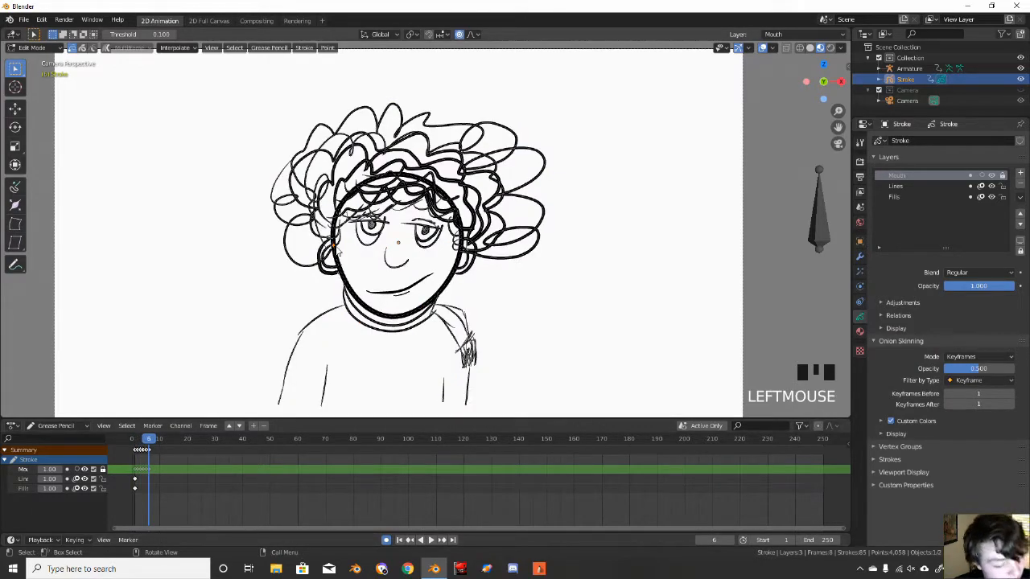
{"action": "key", "text": "g"}
{"action": "scroll", "coordinate": [342, 251], "scroll_direction": "down", "scroll_amount": 5}
{"action": "scroll", "coordinate": [346, 250], "scroll_direction": "down", "scroll_amount": 15}
{"action": "left_click", "coordinate": [362, 257]}
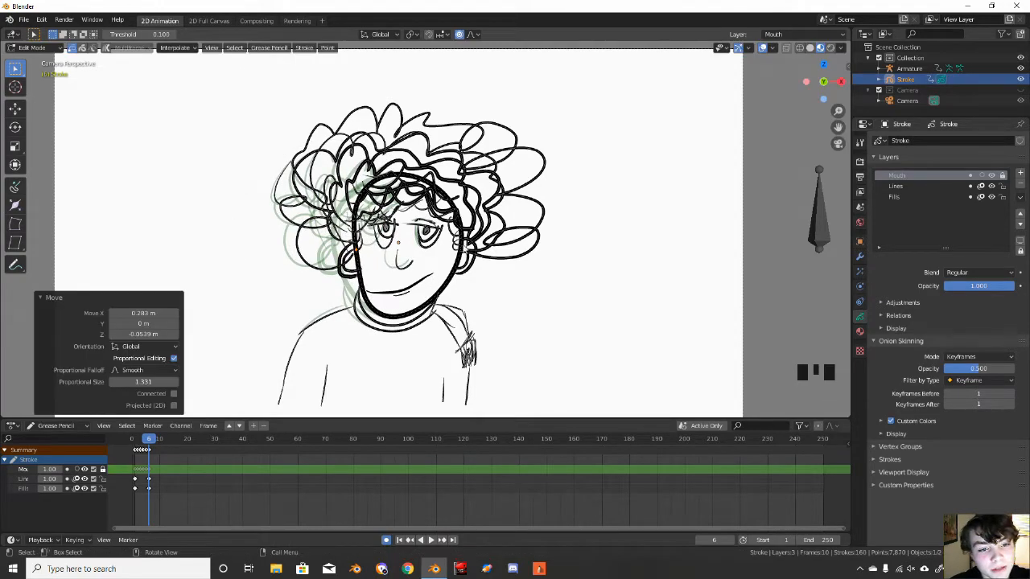
{"action": "left_click", "coordinate": [462, 248]}
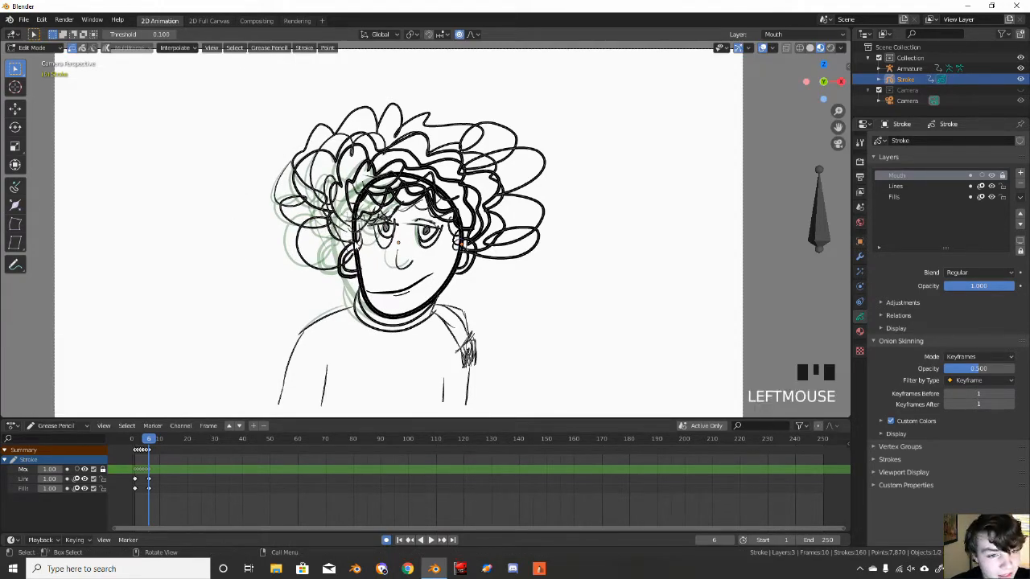
{"action": "key", "text": "ctrl+z"}
{"action": "key", "text": "ctrl+z"}
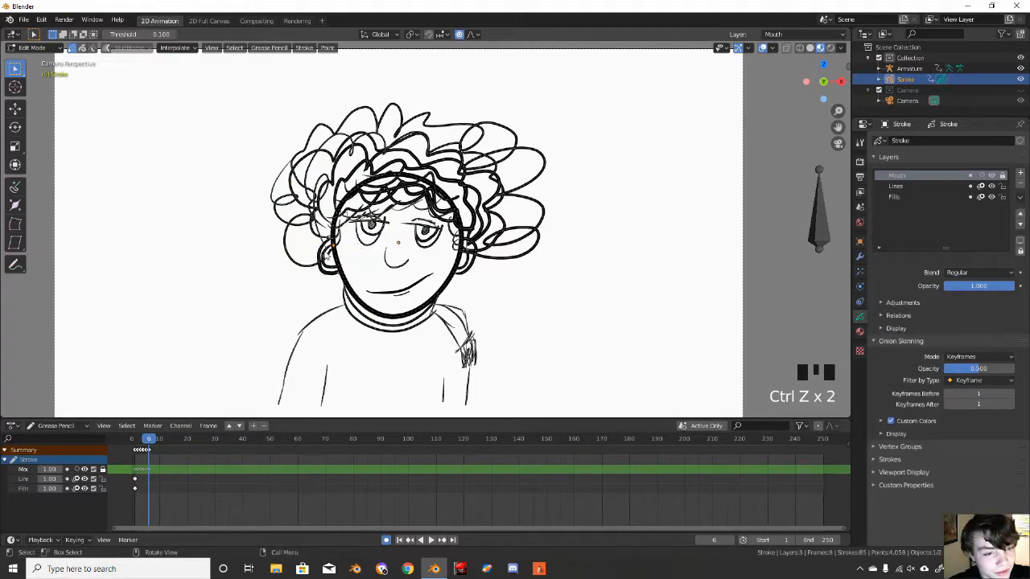
- Select both strokes of the left ear and move them about 0.2 m inward with proportional editing limited to Connected Only
{"action": "left_click", "coordinate": [330, 256]}
{"action": "key", "text": "l"}
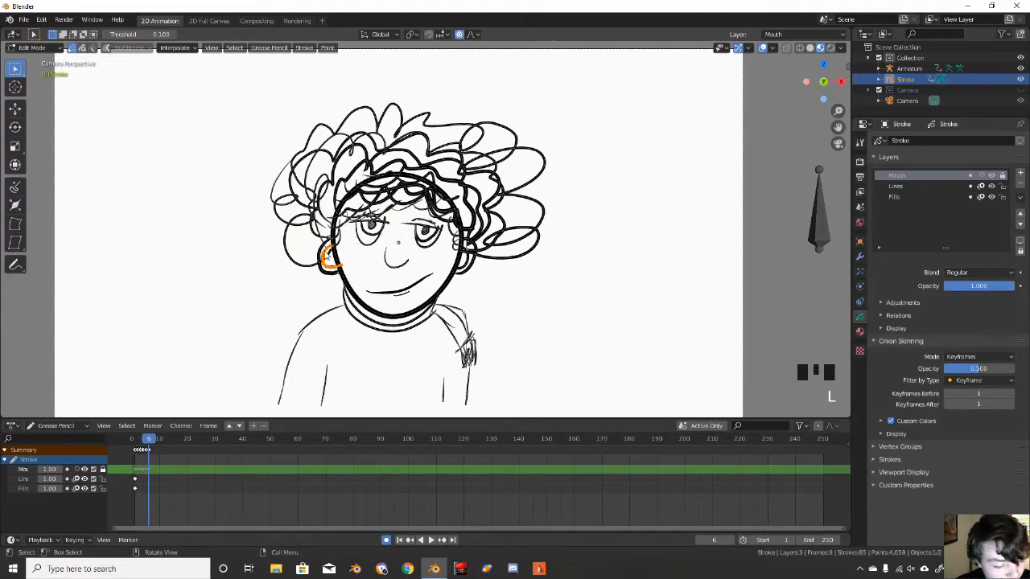
{"action": "key", "text": "l"}
{"action": "left_click", "coordinate": [323, 276]}
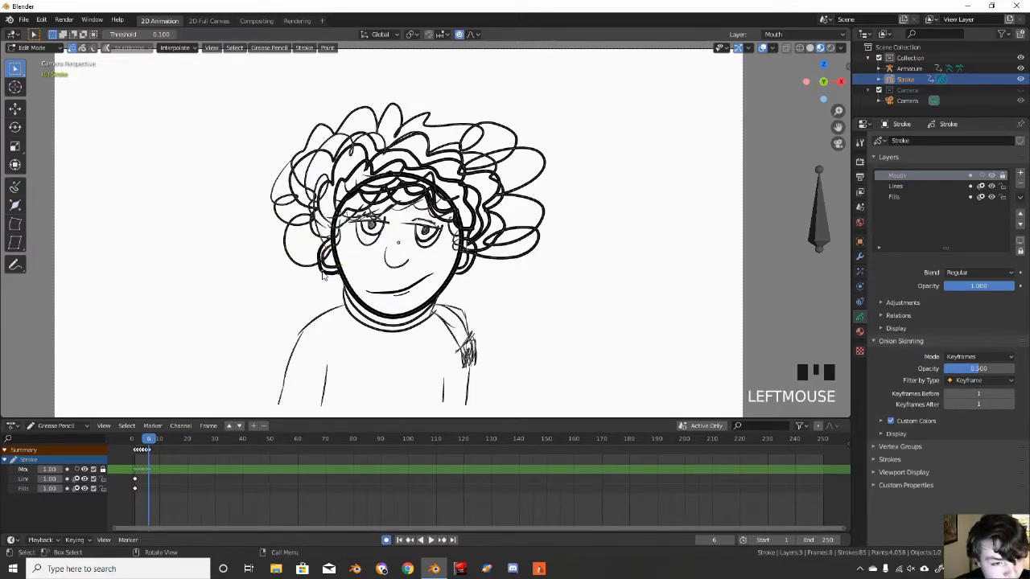
{"action": "key", "text": "l"}
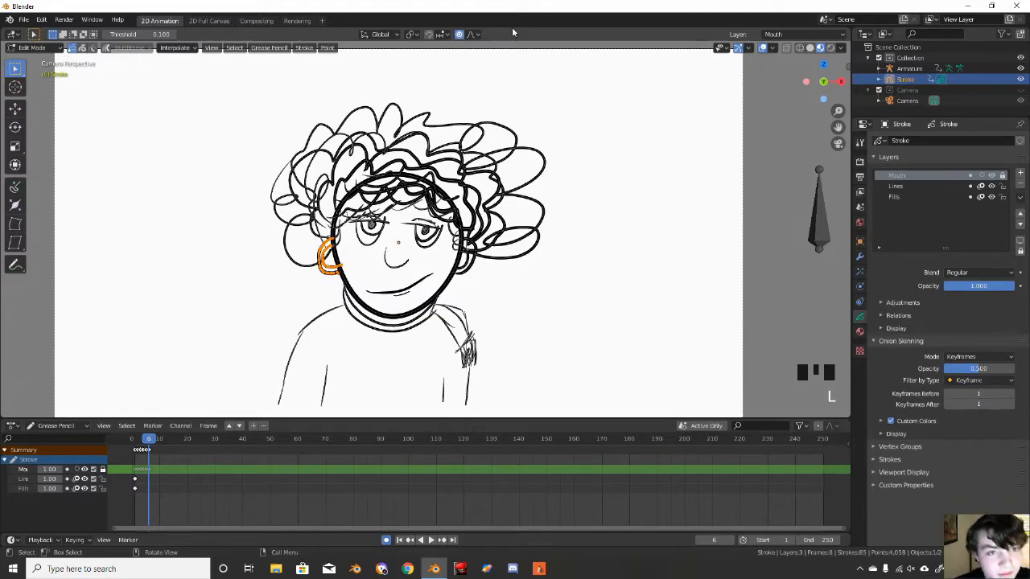
{"action": "left_click", "coordinate": [475, 35]}
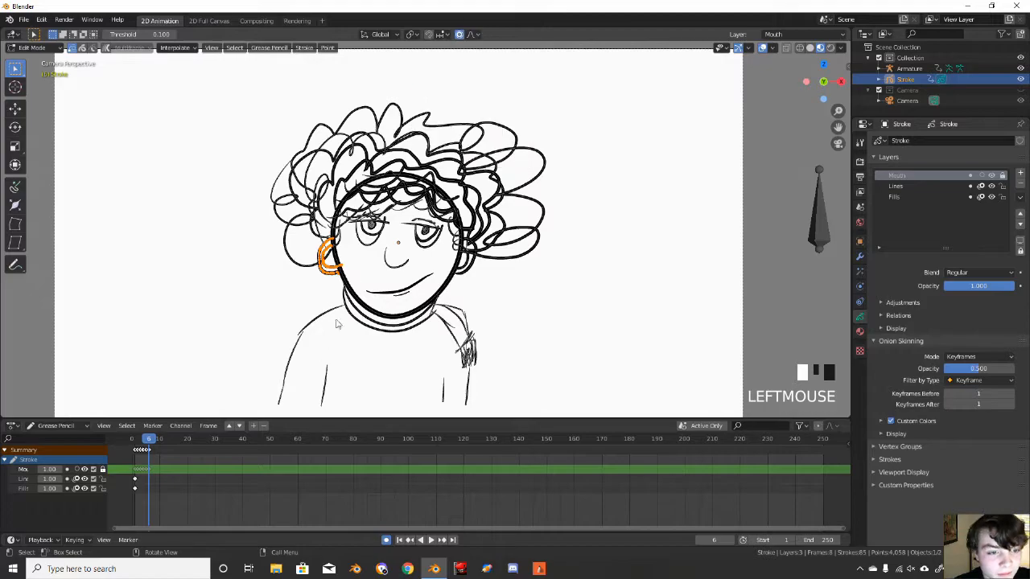
{"action": "key", "text": "g"}
{"action": "left_click", "coordinate": [372, 309]}
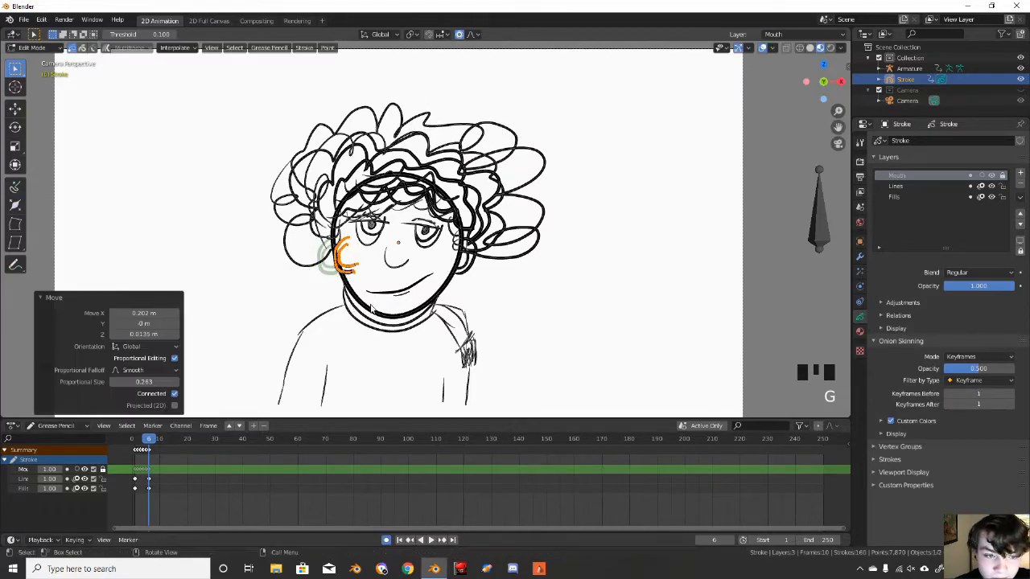
- Turn off Connected Only and shift the face outline's left edge about 0.12 m outward with a proportional size of about 1.21
{"action": "left_click", "coordinate": [333, 257]}
{"action": "left_click", "coordinate": [333, 257]}
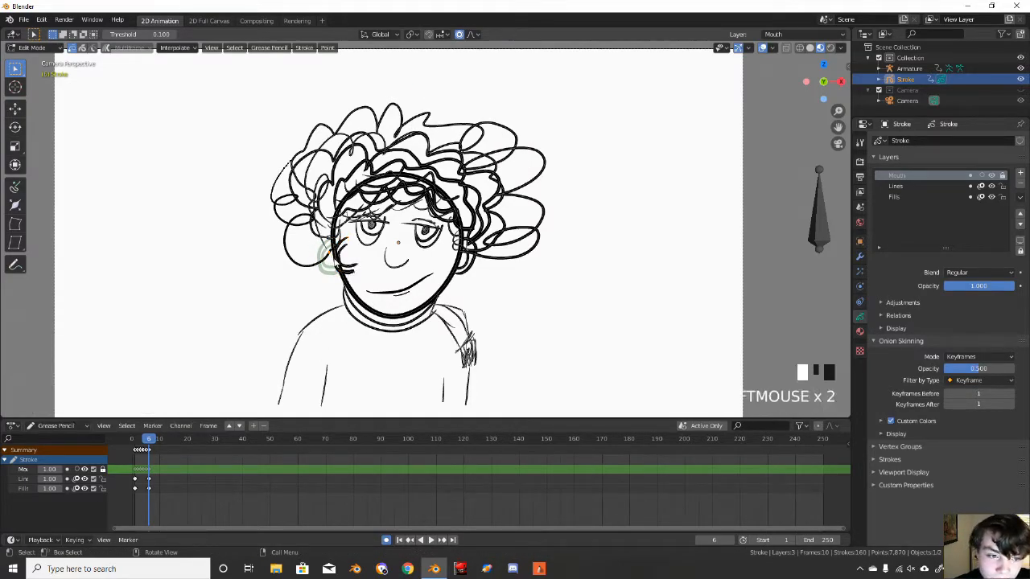
{"action": "left_click", "coordinate": [333, 256]}
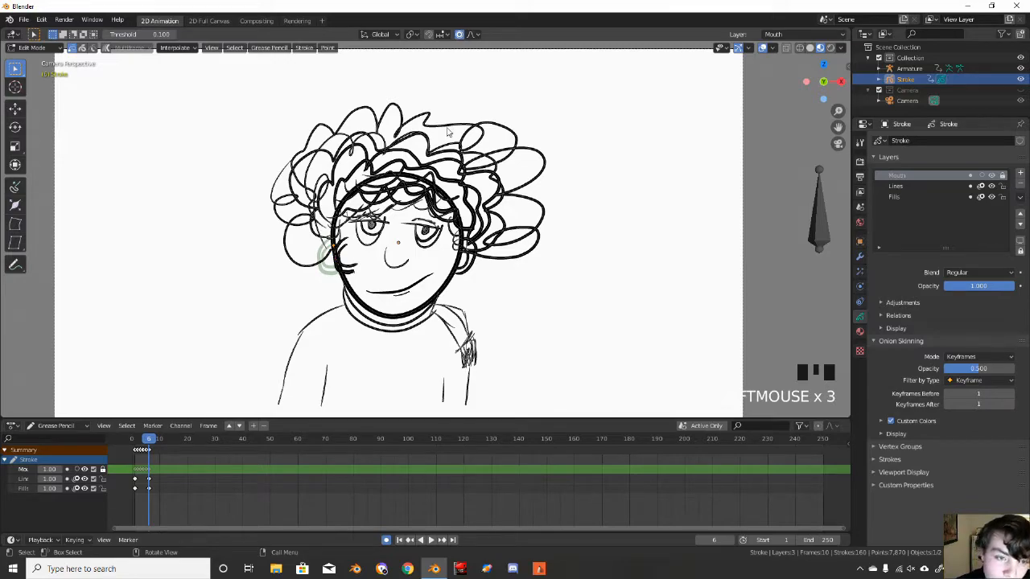
{"action": "left_click", "coordinate": [472, 35]}
{"action": "left_click", "coordinate": [469, 53]}
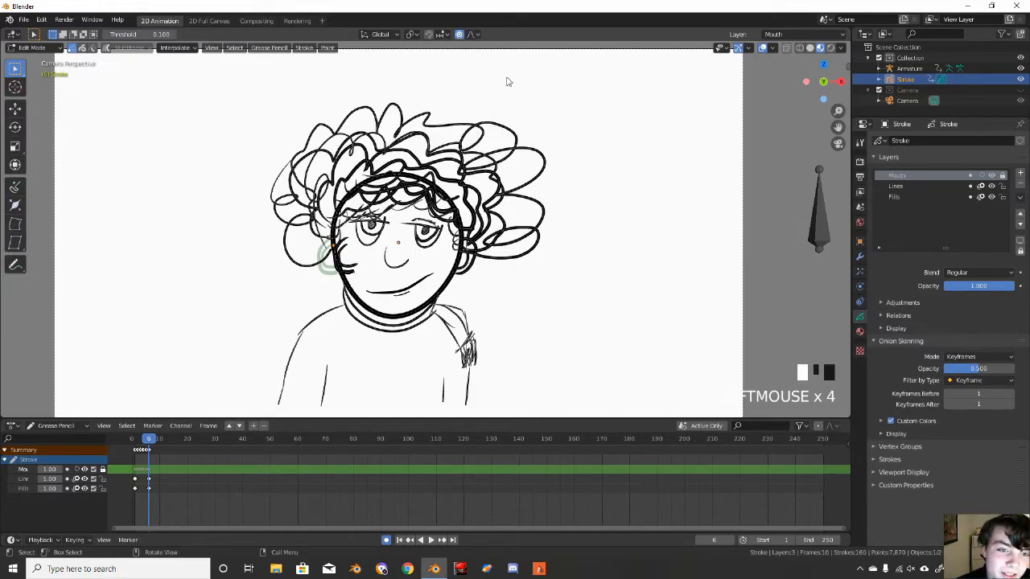
{"action": "left_click", "coordinate": [479, 37]}
{"action": "key", "text": "g"}
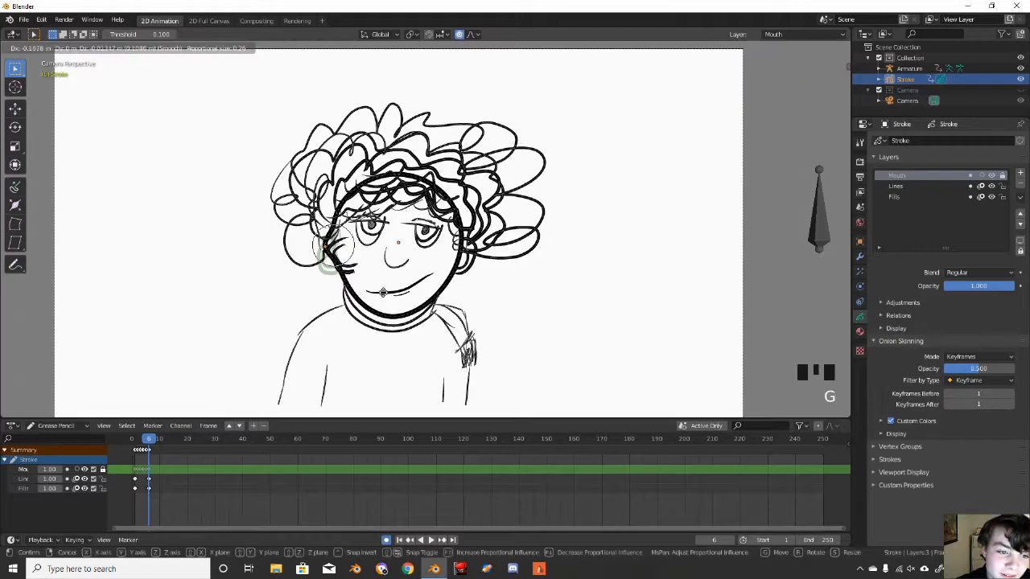
{"action": "scroll", "coordinate": [382, 294], "scroll_direction": "down", "scroll_amount": 9}
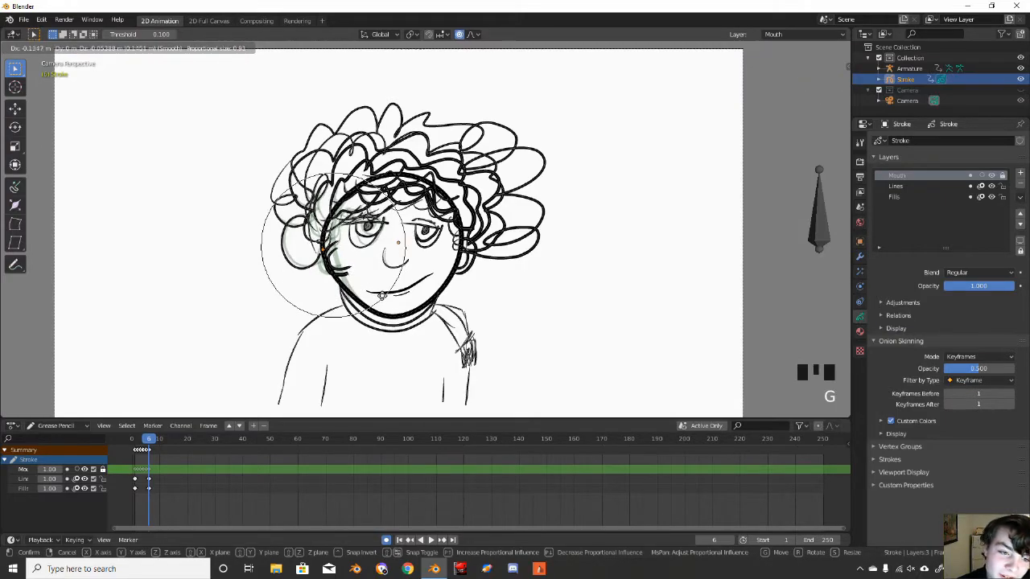
{"action": "left_click", "coordinate": [382, 294]}
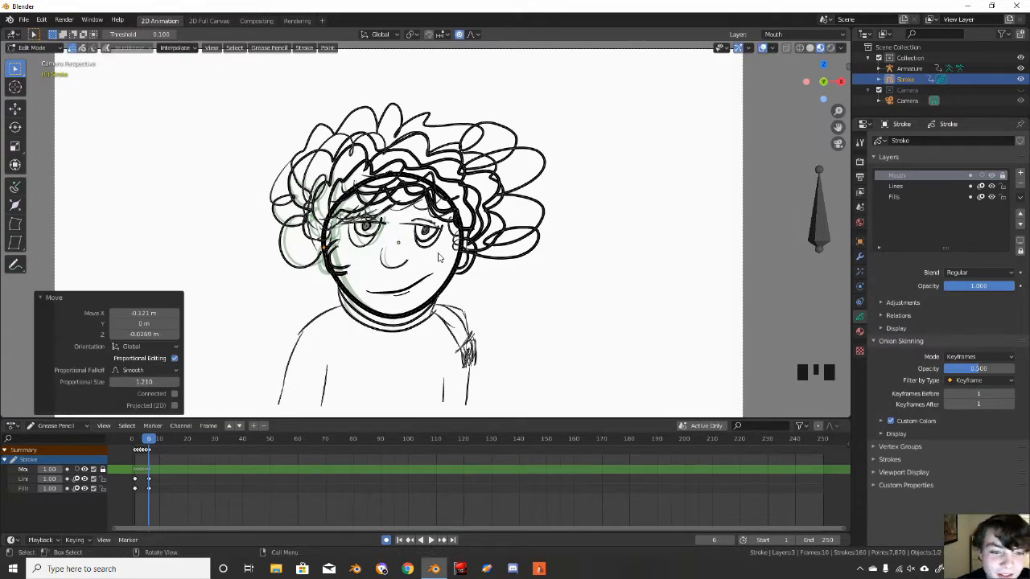
- Select both right ear strokes, enable Connected Only, scale them to 0 and move them about 0.08 m onto the face outline
{"action": "left_click", "coordinate": [473, 267]}
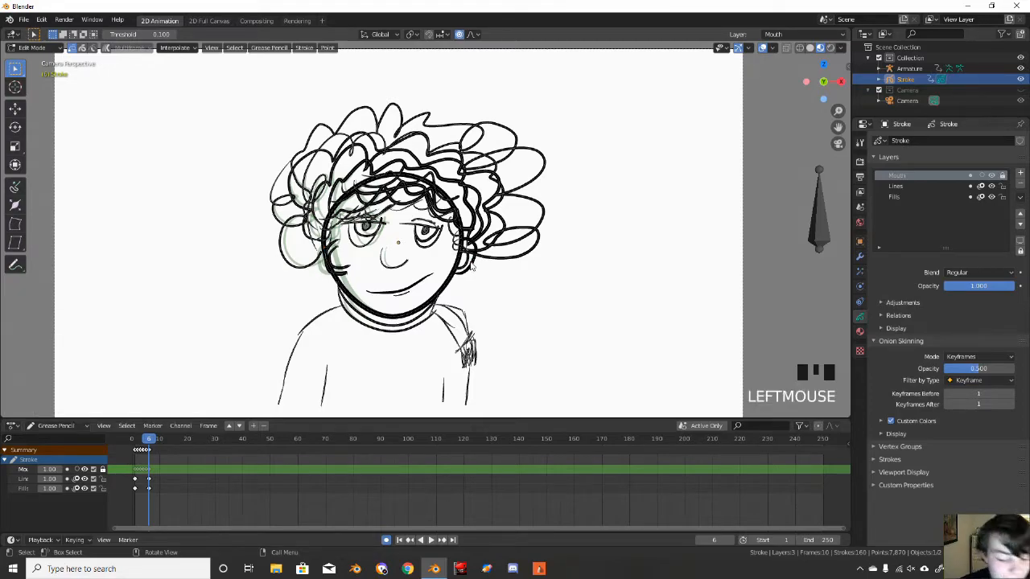
{"action": "key", "text": "l"}
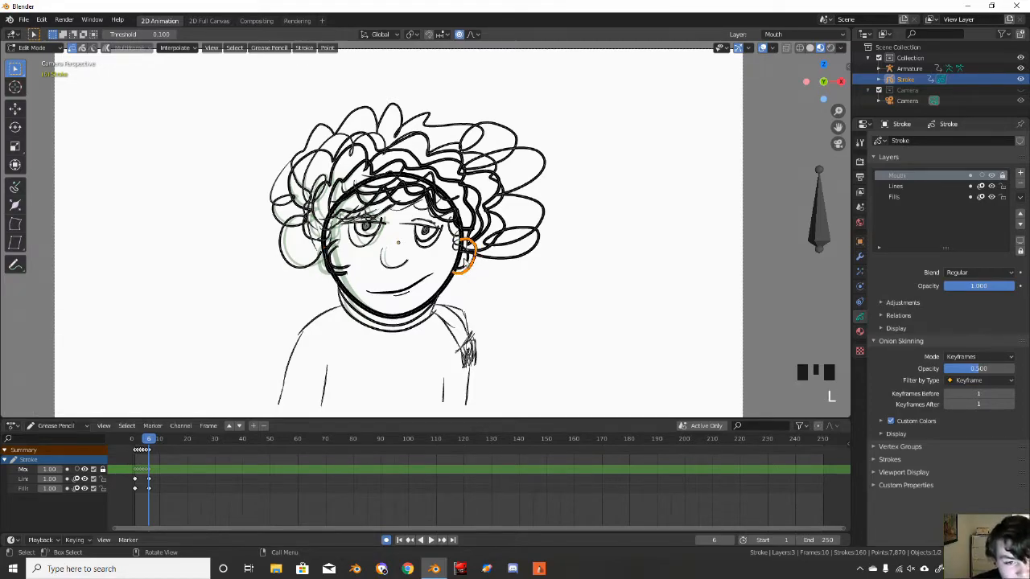
{"action": "left_click", "coordinate": [470, 264]}
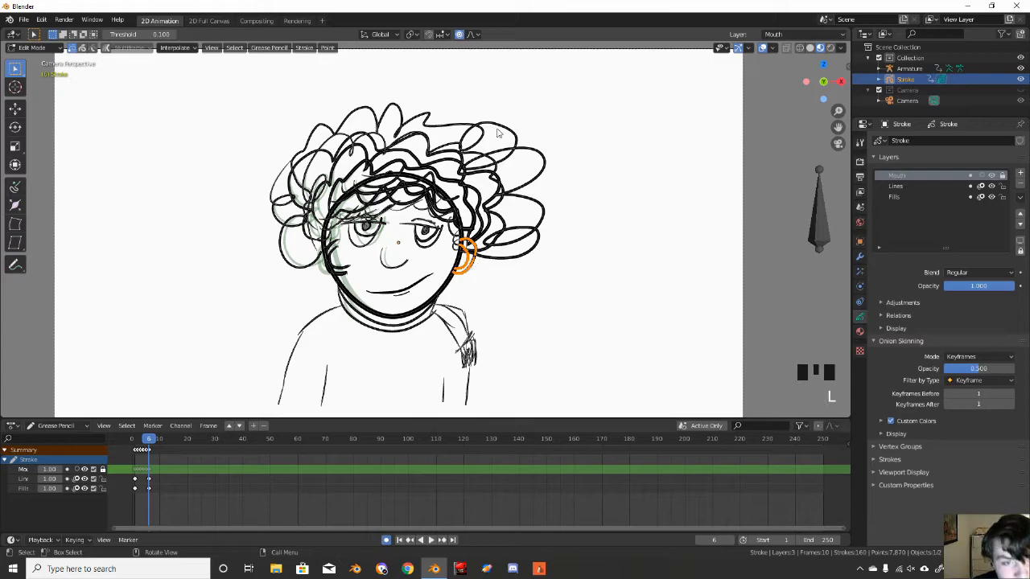
{"action": "left_click", "coordinate": [474, 34]}
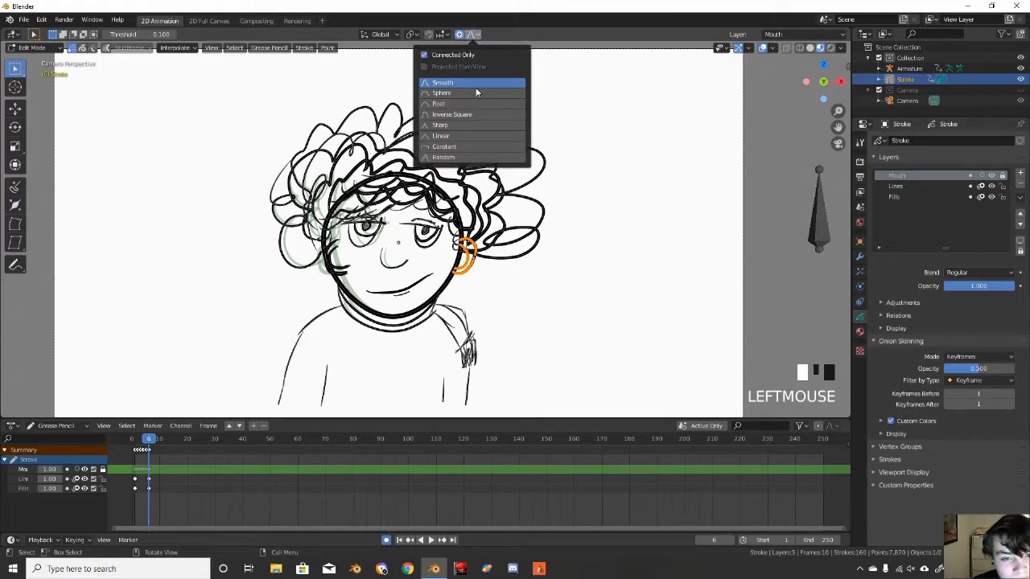
{"action": "key", "text": "s"}
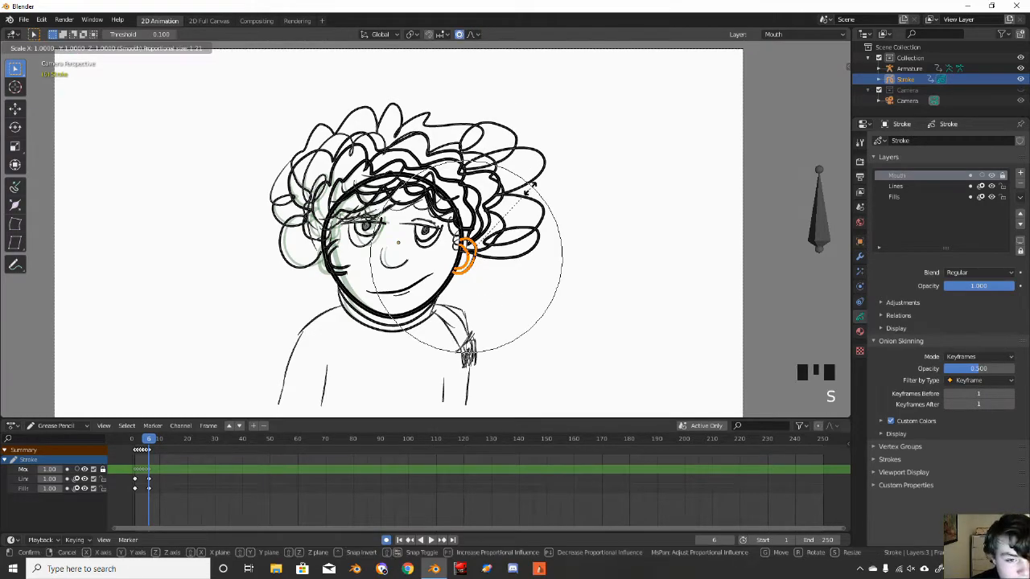
{"action": "key", "text": "0"}
{"action": "left_click", "coordinate": [531, 189]}
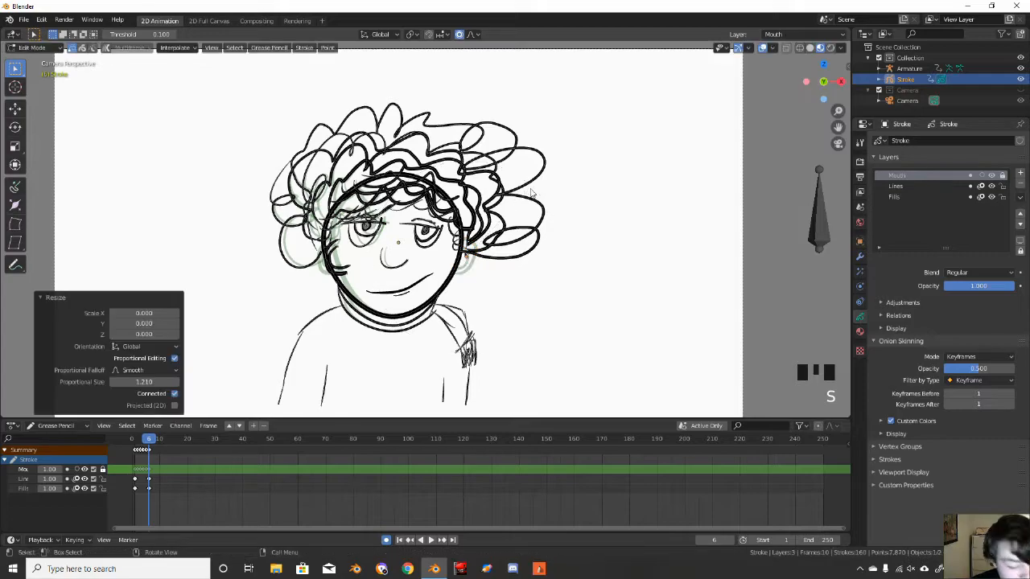
{"action": "key", "text": "g"}
{"action": "left_click", "coordinate": [378, 256]}
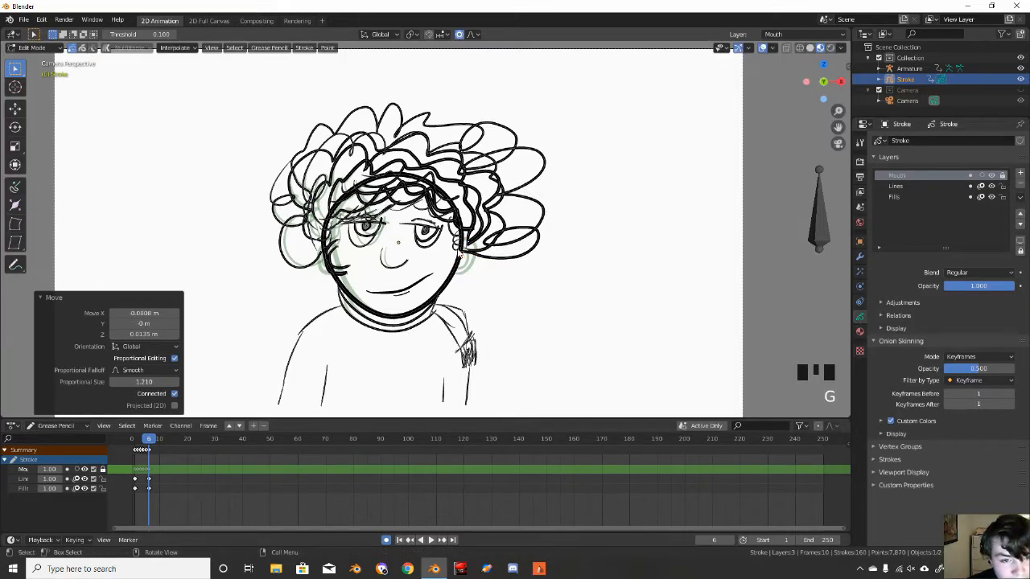
{"action": "left_click", "coordinate": [465, 259]}
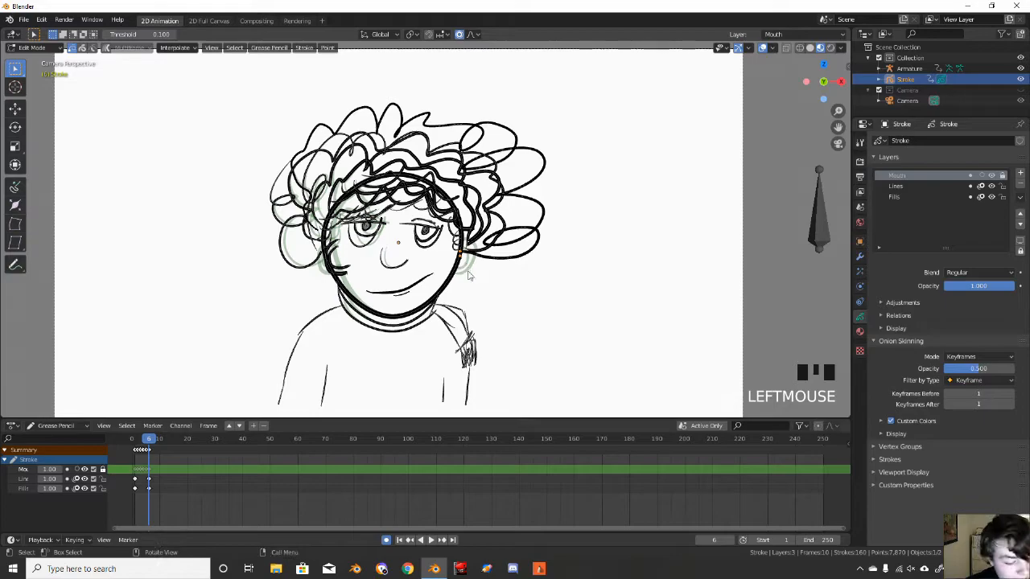
{"action": "key", "text": "g"}
{"action": "right_click", "coordinate": [459, 268]}
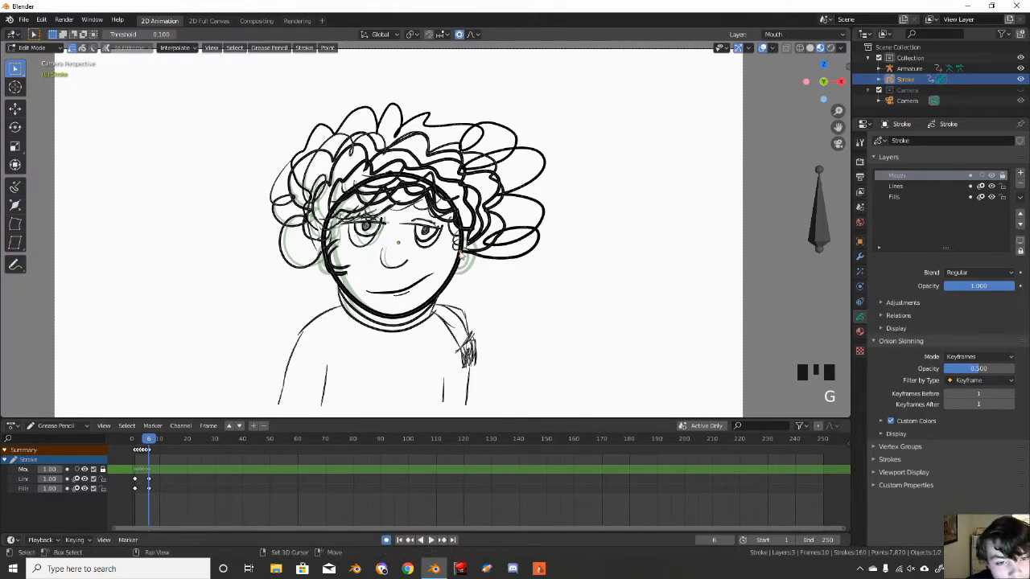
- Turn off Connected Only and pull the face outline's right edge inward with proportional editing to narrow the head
{"action": "left_click", "coordinate": [459, 254]}
{"action": "left_click", "coordinate": [460, 251]}
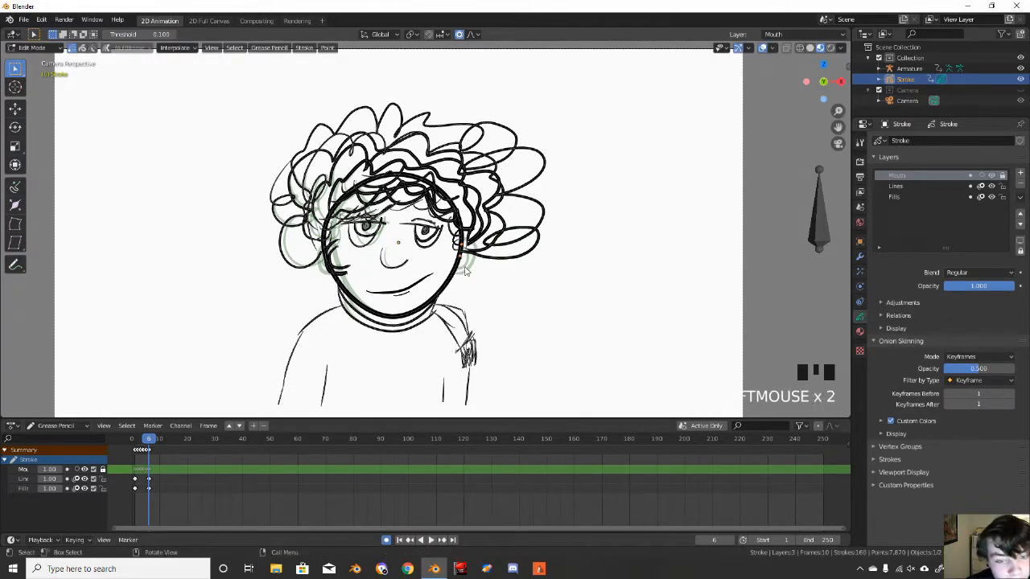
{"action": "left_click", "coordinate": [471, 35]}
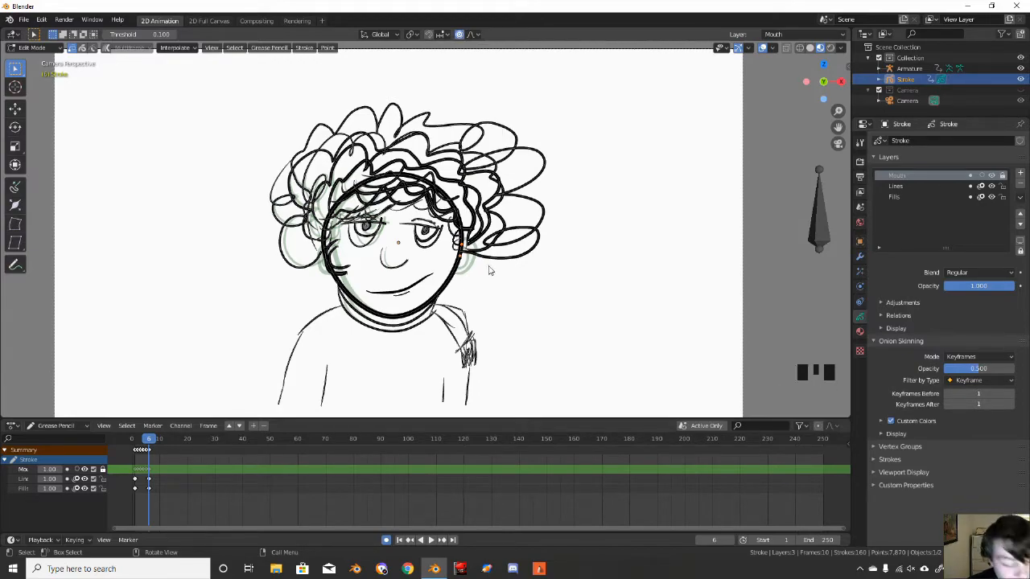
{"action": "key", "text": "g"}
{"action": "left_click", "coordinate": [438, 270]}
- Move the nose slightly toward the face's right side with a proportional size of about 1.00
{"action": "left_click", "coordinate": [392, 269]}
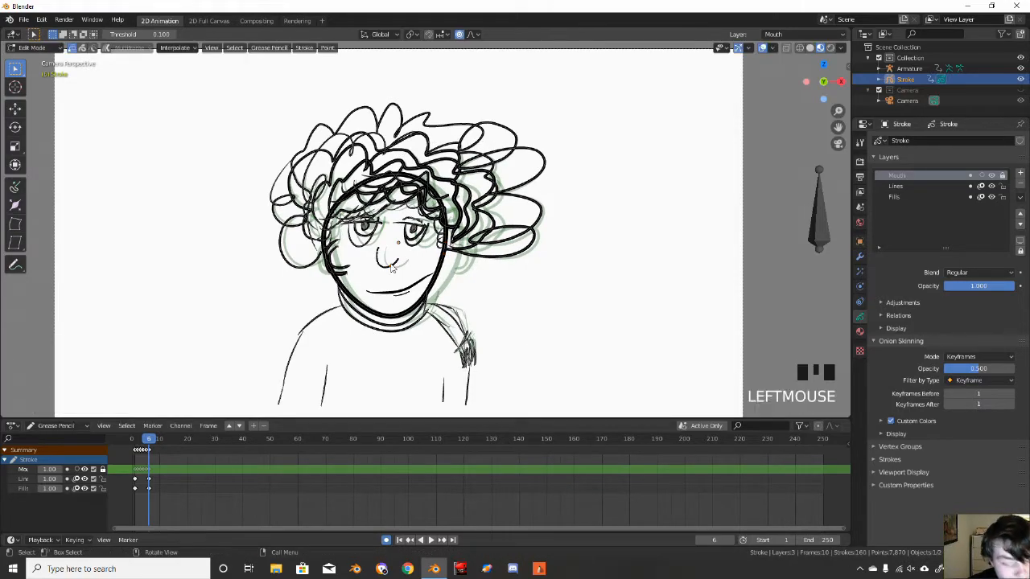
{"action": "key", "text": "g"}
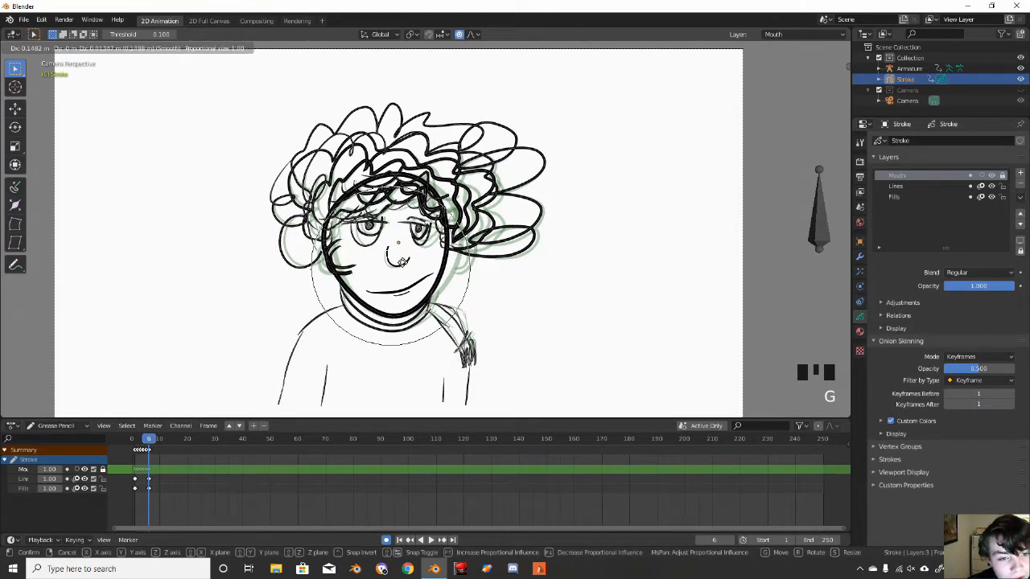
{"action": "left_click", "coordinate": [404, 260]}
- Pull the hair curls on the head's right side inward using proportional editing, the uppermost by about 0.15 m
{"action": "left_click", "coordinate": [480, 287]}
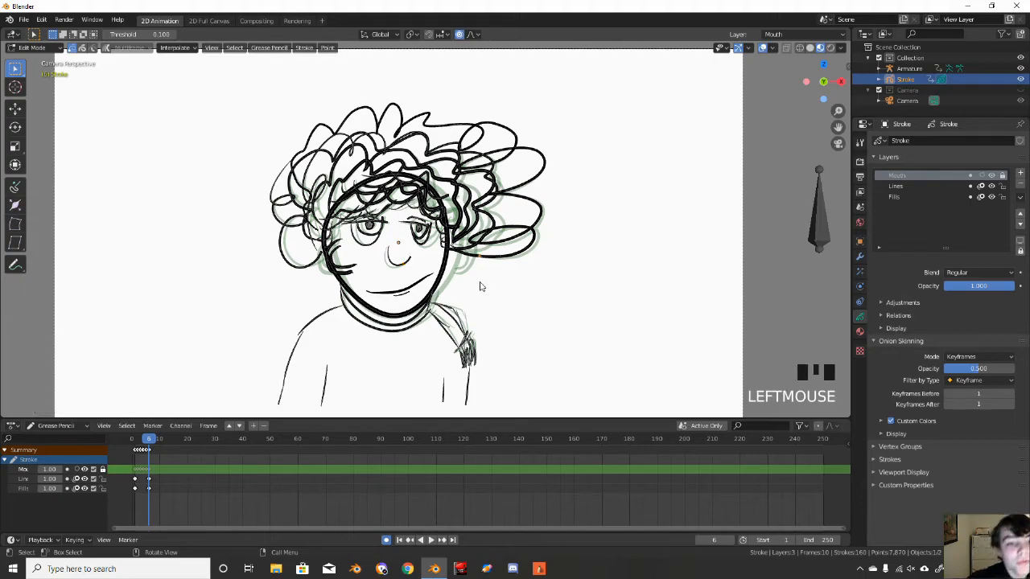
{"action": "left_click", "coordinate": [539, 210]}
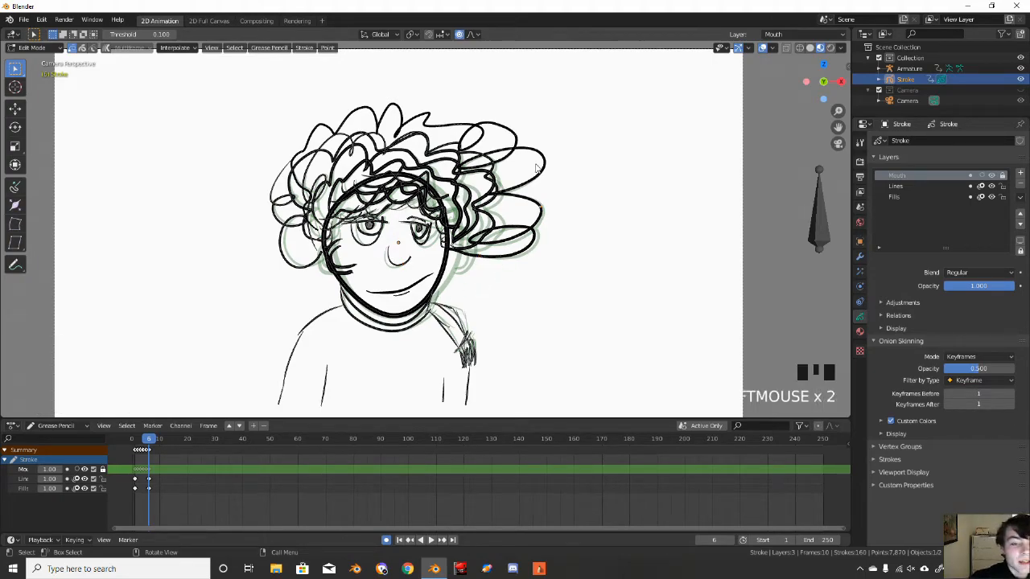
{"action": "key", "text": "g"}
{"action": "scroll", "coordinate": [521, 158], "scroll_direction": "down", "scroll_amount": 2}
{"action": "left_click", "coordinate": [508, 154]}
{"action": "left_click", "coordinate": [509, 134]}
{"action": "key", "text": "g"}
{"action": "left_click", "coordinate": [496, 135]}
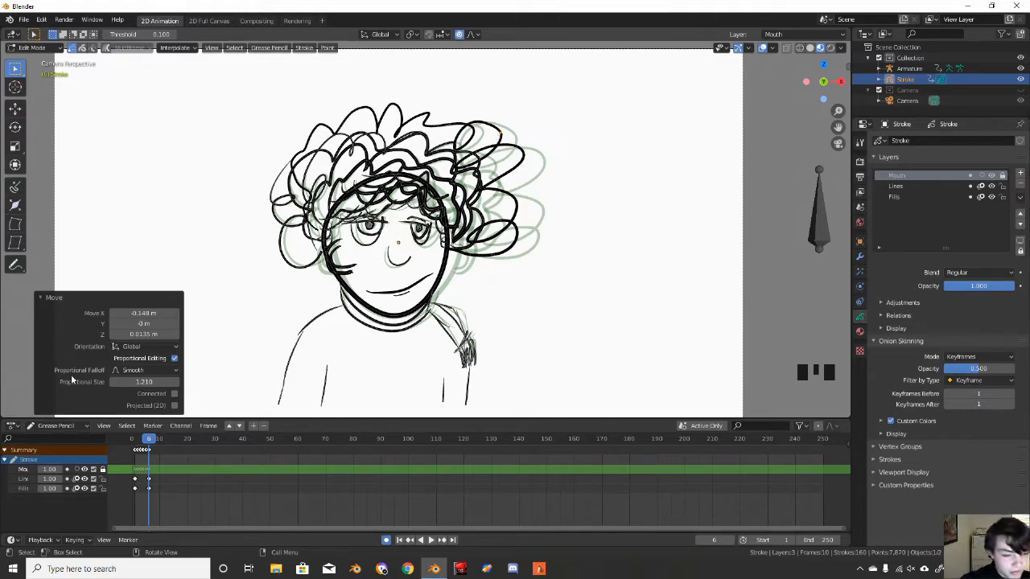
- Switch the Stroke object to Object Mode, play the animation to preview the new pose, stop playback and deselect the object
{"action": "left_click", "coordinate": [32, 48]}
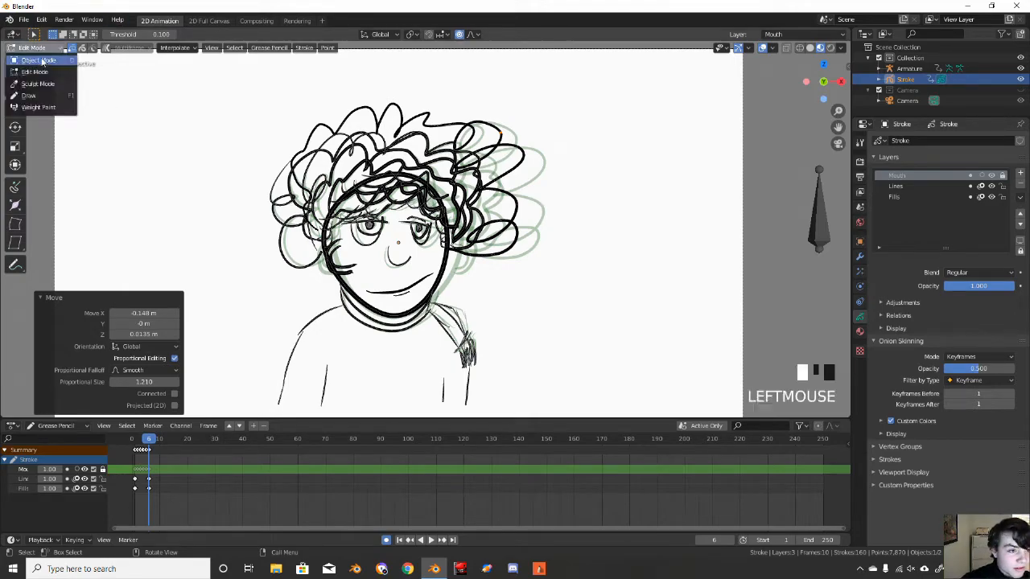
{"action": "left_click", "coordinate": [32, 60]}
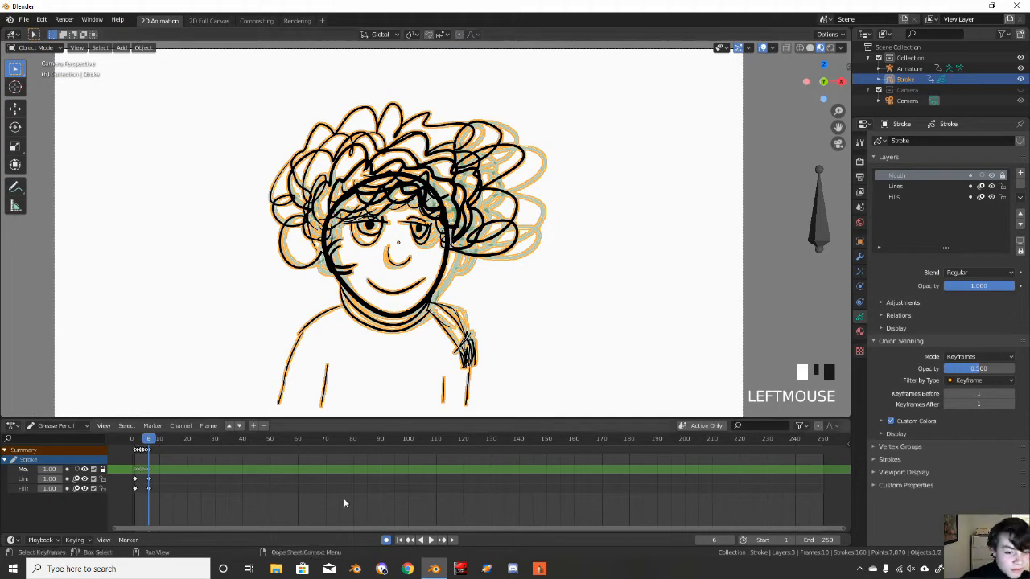
{"action": "left_click", "coordinate": [418, 542]}
{"action": "left_click", "coordinate": [420, 540]}
{"action": "left_click", "coordinate": [410, 539]}
{"action": "left_click", "coordinate": [428, 542]}
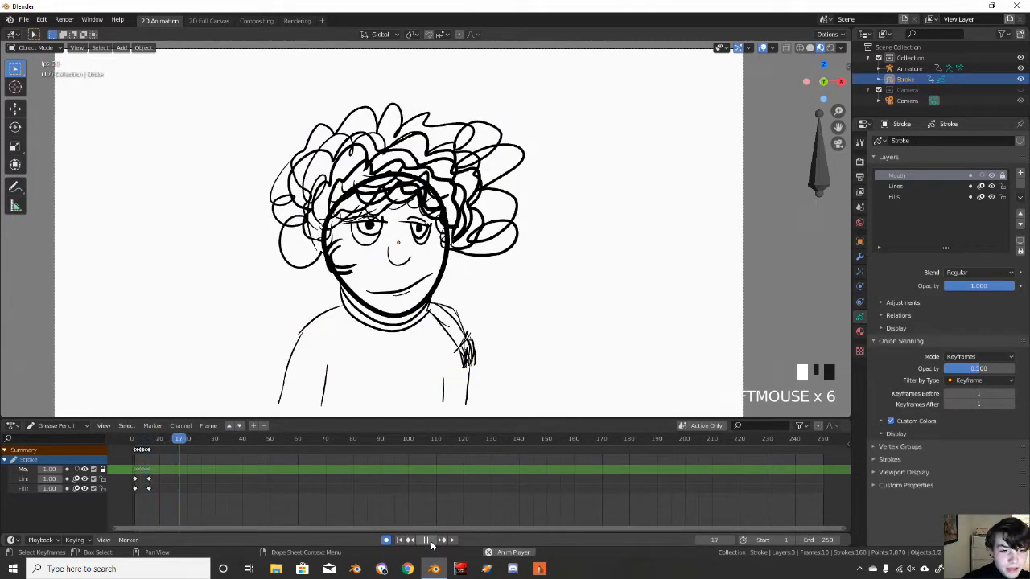
{"action": "left_click", "coordinate": [428, 541]}
{"action": "left_click", "coordinate": [570, 362]}
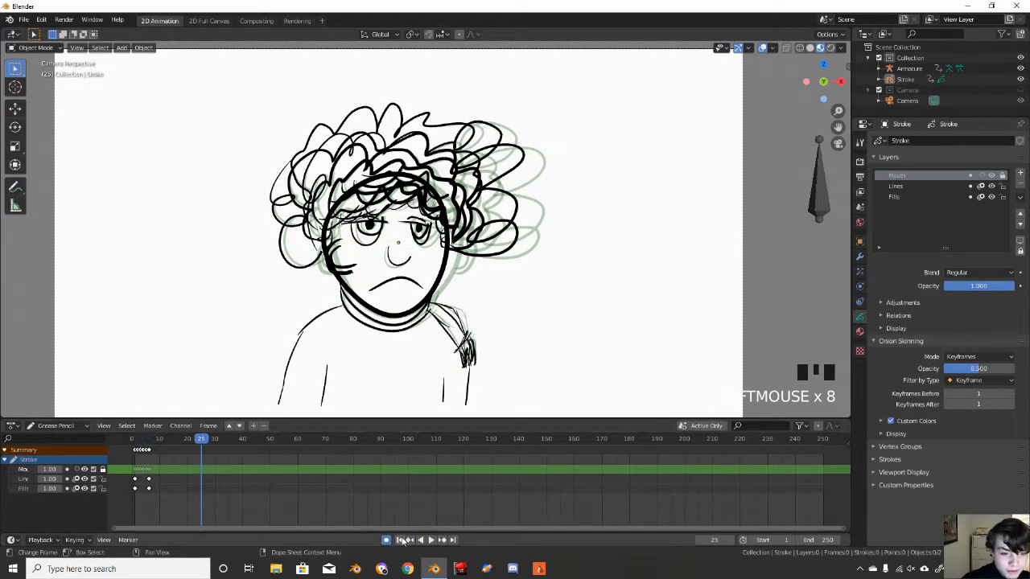
- Replay the animation from the first frame several times to examine the head turn and mouth change, stopping it after each run
{"action": "left_click", "coordinate": [400, 540]}
{"action": "left_click", "coordinate": [430, 541]}
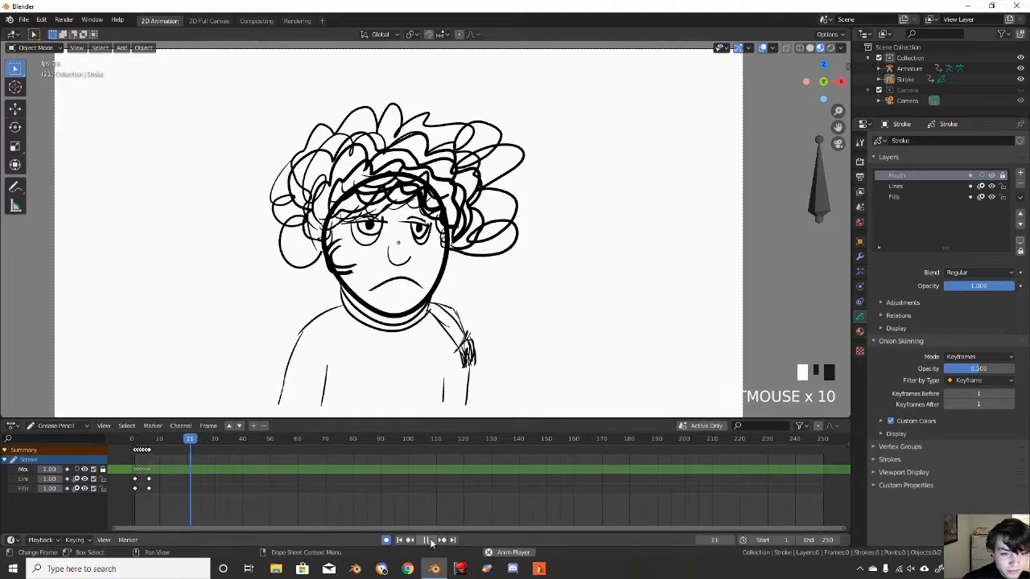
{"action": "left_click", "coordinate": [428, 541]}
{"action": "left_click", "coordinate": [400, 540]}
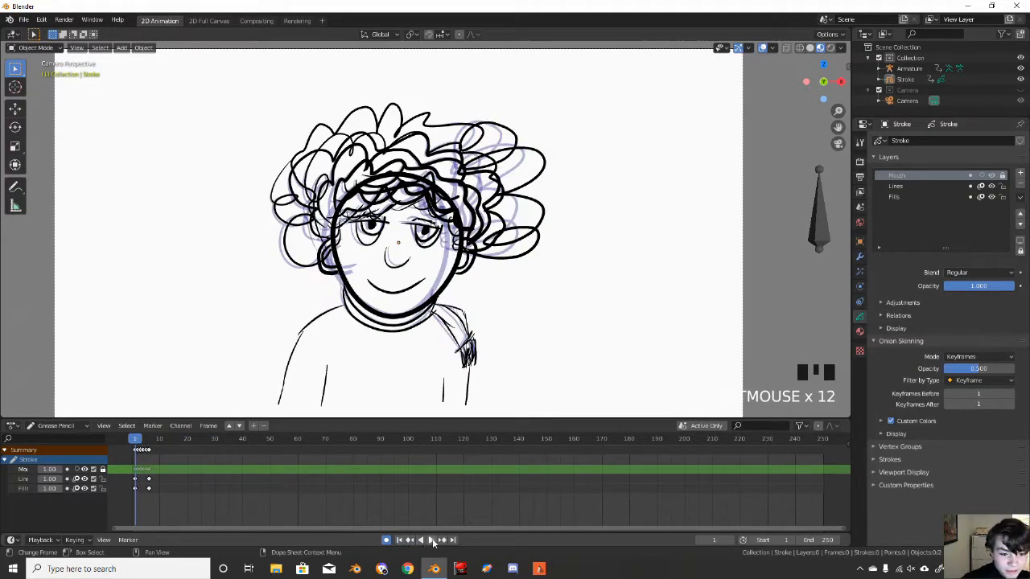
{"action": "left_click", "coordinate": [430, 540]}
{"action": "left_click", "coordinate": [428, 540]}
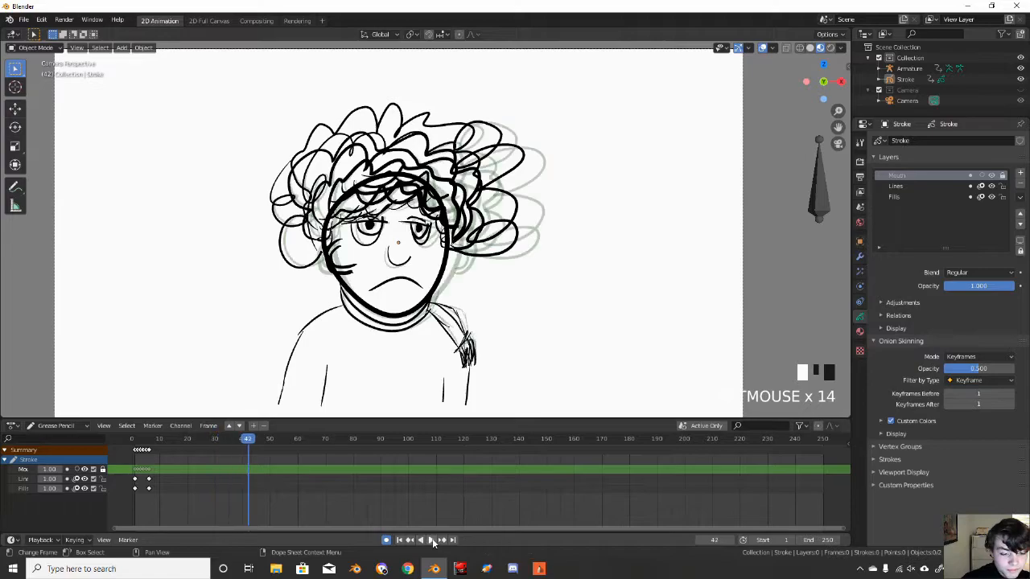
{"action": "left_click", "coordinate": [400, 539]}
{"action": "left_click", "coordinate": [433, 542]}
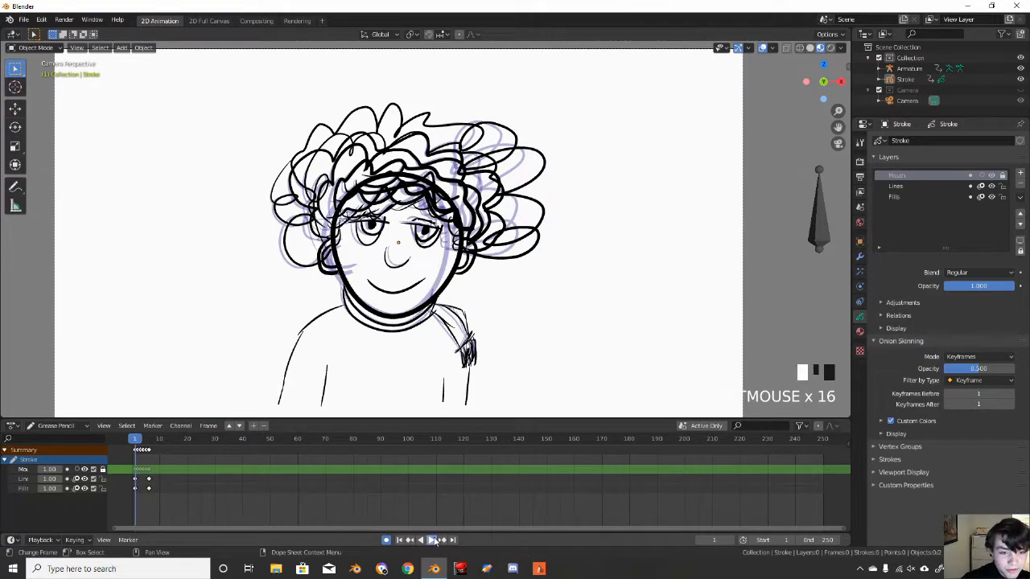
{"action": "left_click", "coordinate": [431, 541]}
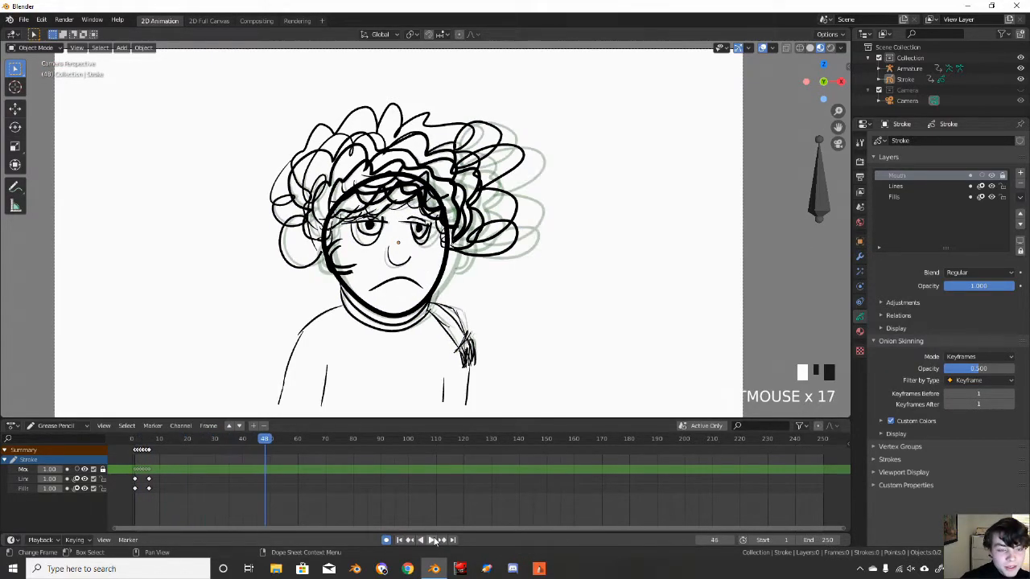
{"action": "left_click", "coordinate": [401, 541]}
{"action": "left_click", "coordinate": [431, 540]}
{"action": "left_click", "coordinate": [434, 541]}
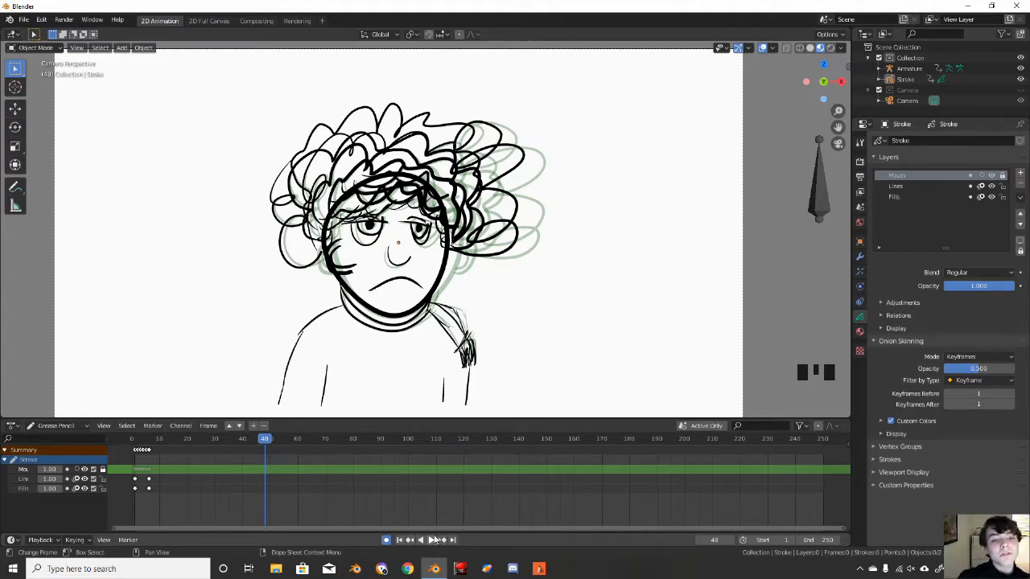
- Select the armature beside the camera frame and try moving it freely to preview how the mouth drawing responds
{"action": "scroll", "coordinate": [434, 540], "scroll_direction": "down", "scroll_amount": 3}
{"action": "scroll", "coordinate": [597, 209], "scroll_direction": "down", "scroll_amount": 3}
{"action": "middle_click_drag", "start_coordinate": [598, 208], "coordinate": [577, 203], "text": "shift"}
{"action": "left_click", "coordinate": [628, 215], "text": "shift"}
{"action": "left_click", "coordinate": [634, 207]}
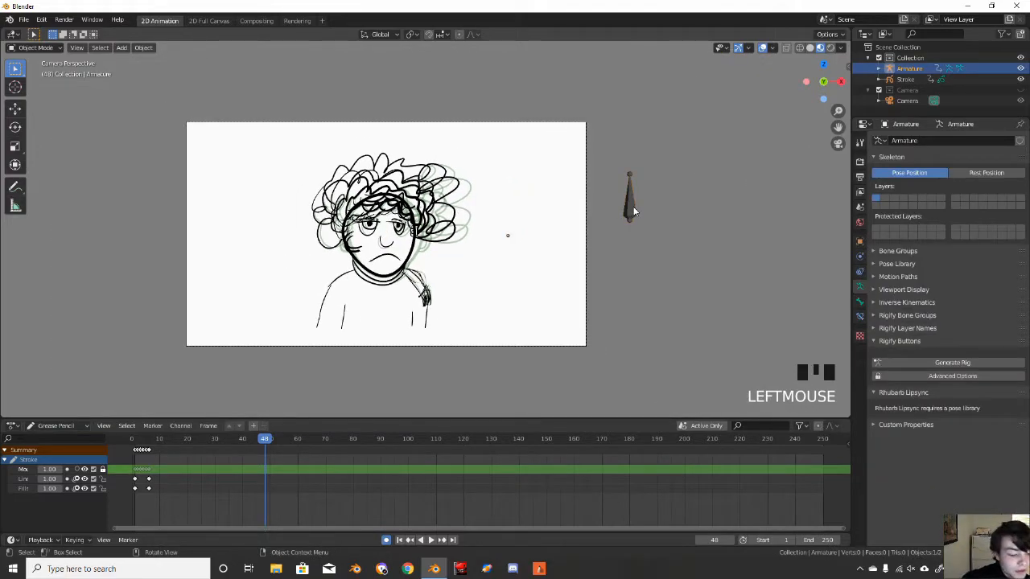
{"action": "key", "text": "g"}
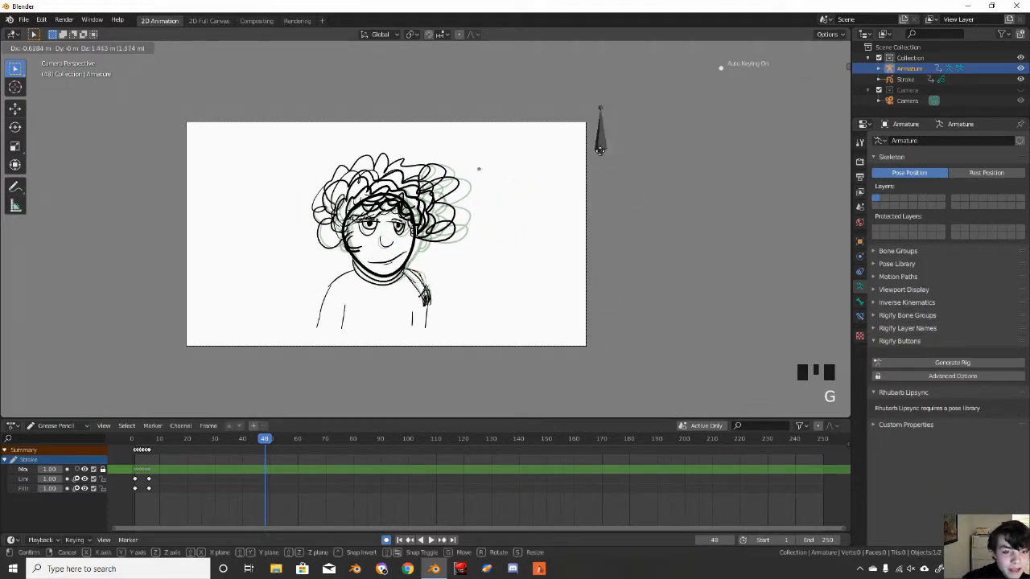
{"action": "key", "text": "Escape"}
- Reselect the armature and try moving it along the global Z axis to preview the mouth shapes
{"action": "left_click", "coordinate": [507, 235]}
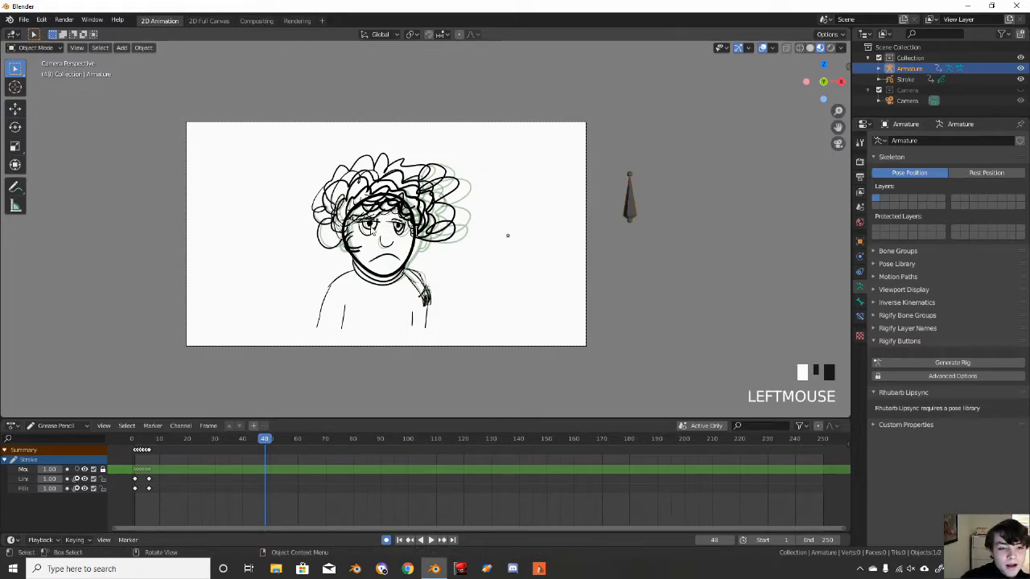
{"action": "left_click", "coordinate": [395, 232]}
{"action": "left_click", "coordinate": [545, 258]}
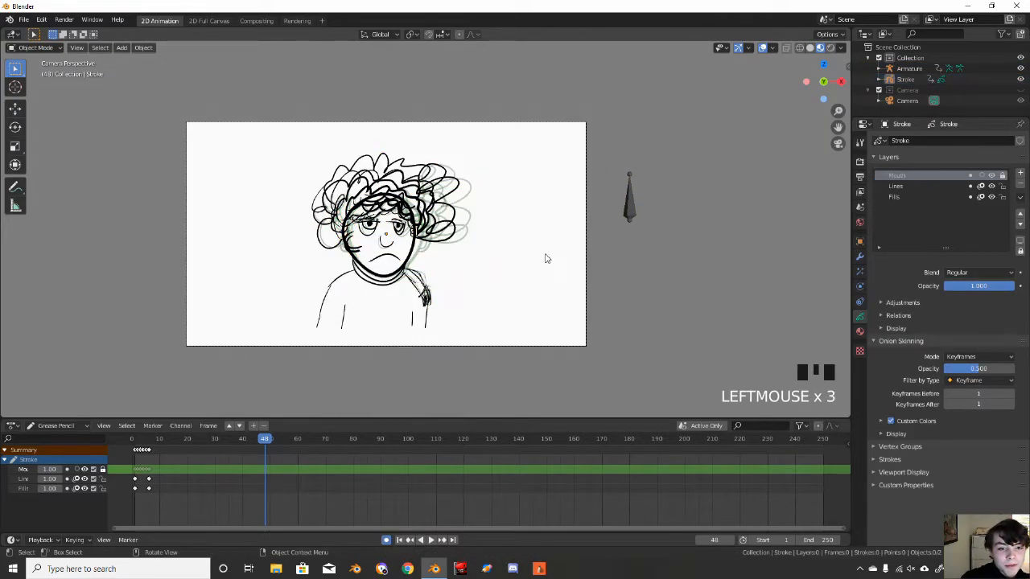
{"action": "left_click", "coordinate": [632, 213]}
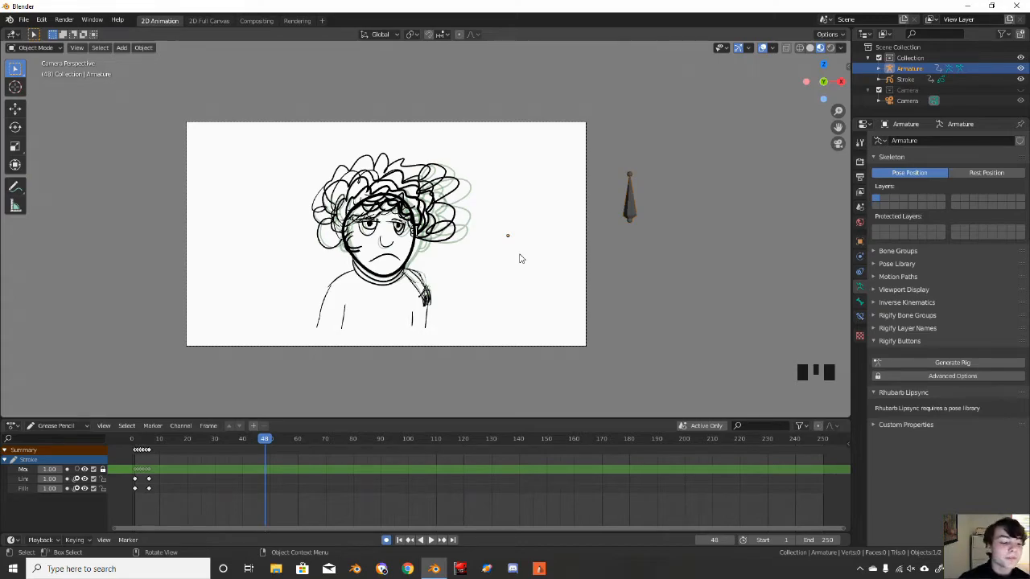
{"action": "key", "text": "g"}
{"action": "key", "text": "z"}
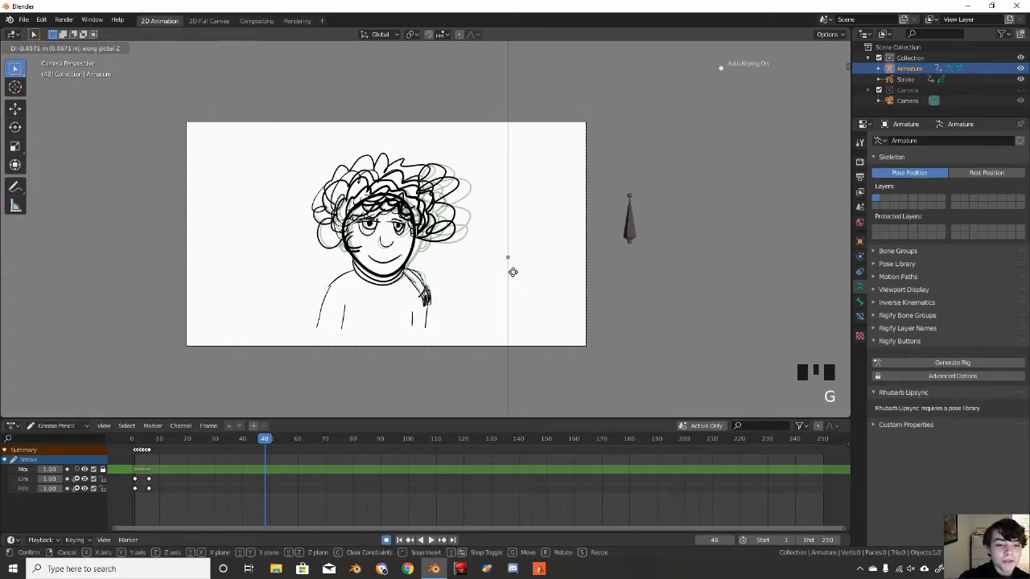
{"action": "right_click", "coordinate": [519, 279]}
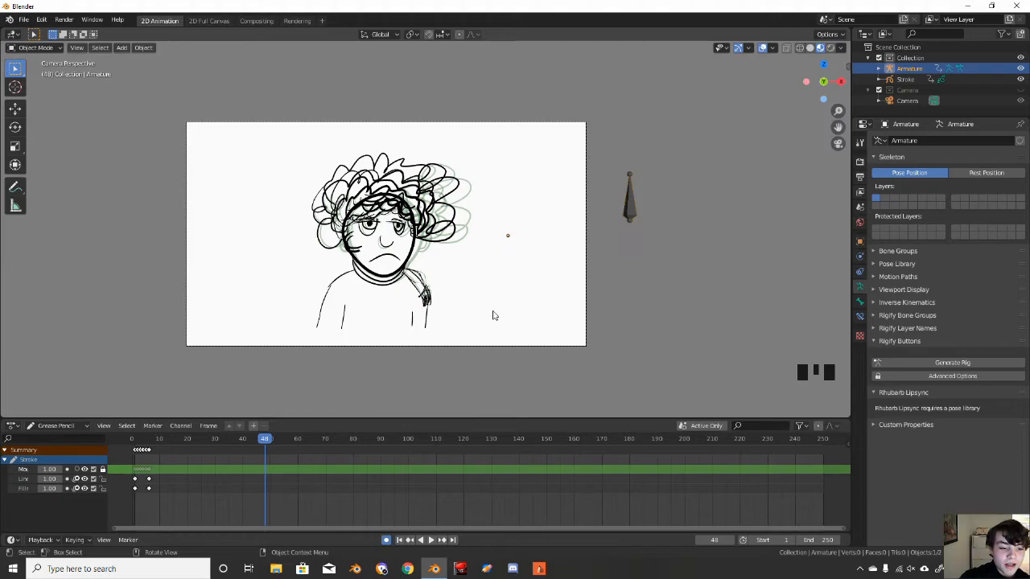
- Play the animation from frame 1 with the armature selected, stop it and return to the first frame
{"action": "left_click", "coordinate": [400, 540]}
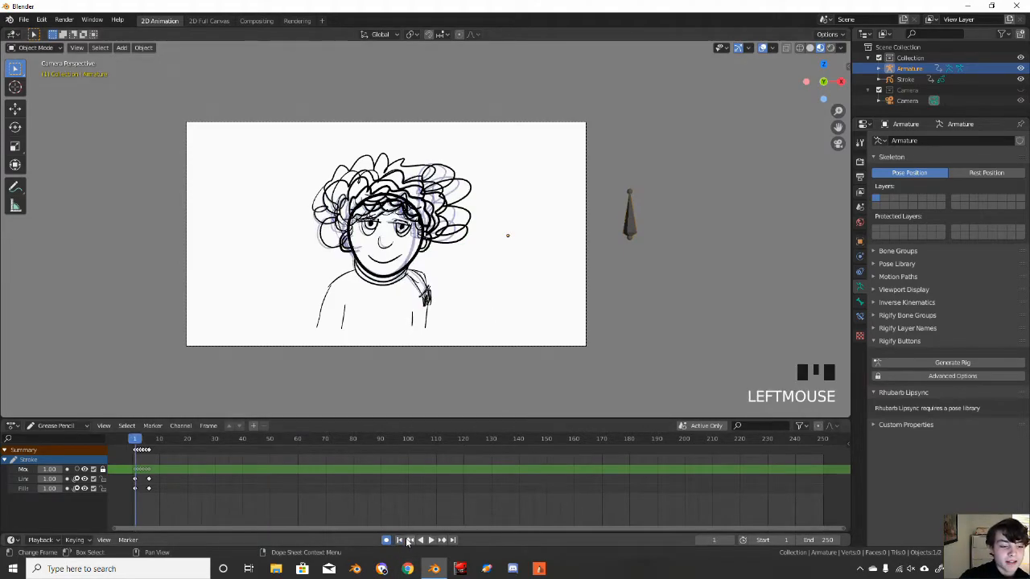
{"action": "left_click", "coordinate": [427, 542]}
{"action": "left_click", "coordinate": [427, 541]}
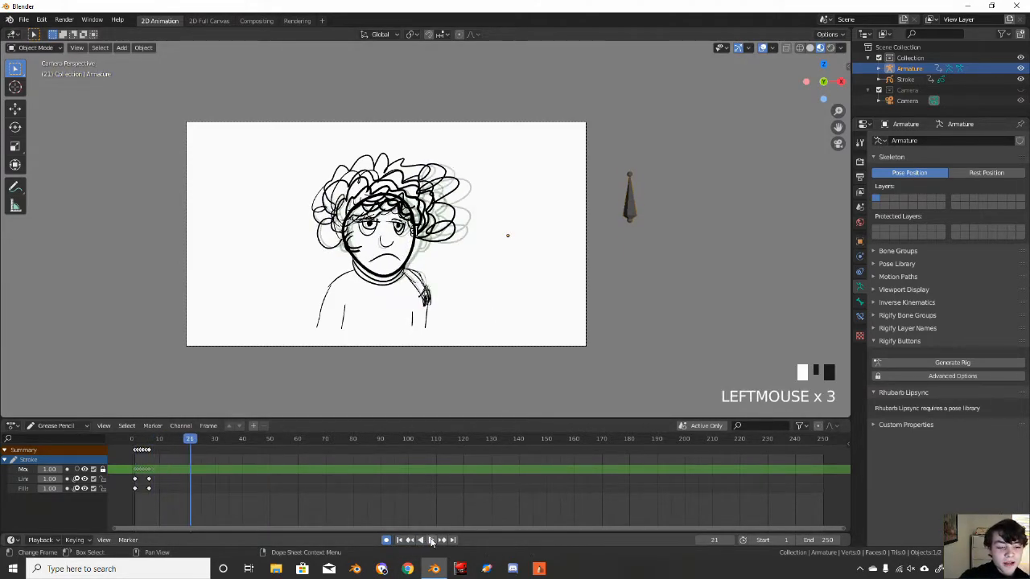
{"action": "left_click", "coordinate": [402, 540]}
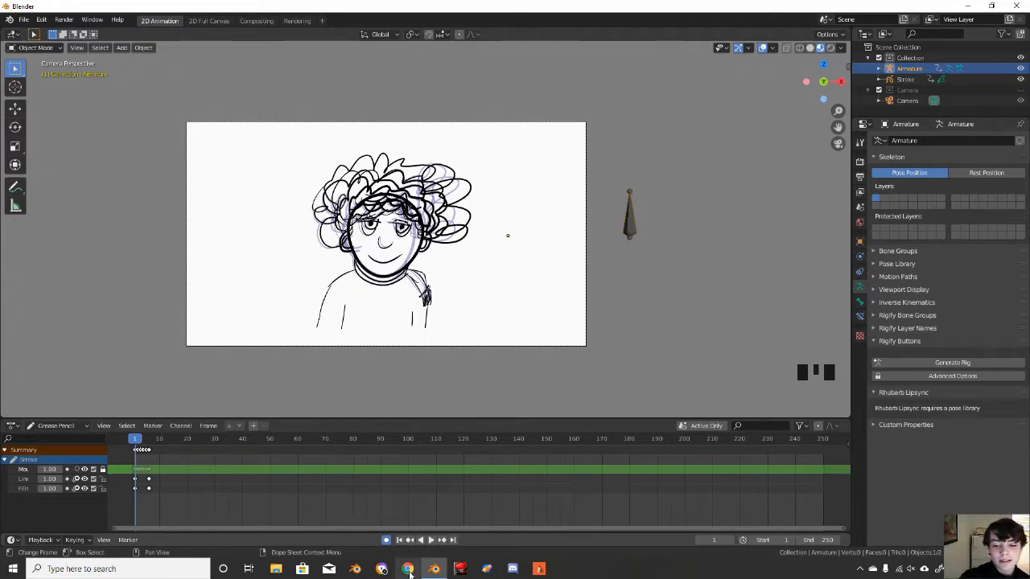
- Switch to Chrome and open youtube.com in the incognito window
{"action": "left_click", "coordinate": [408, 569]}
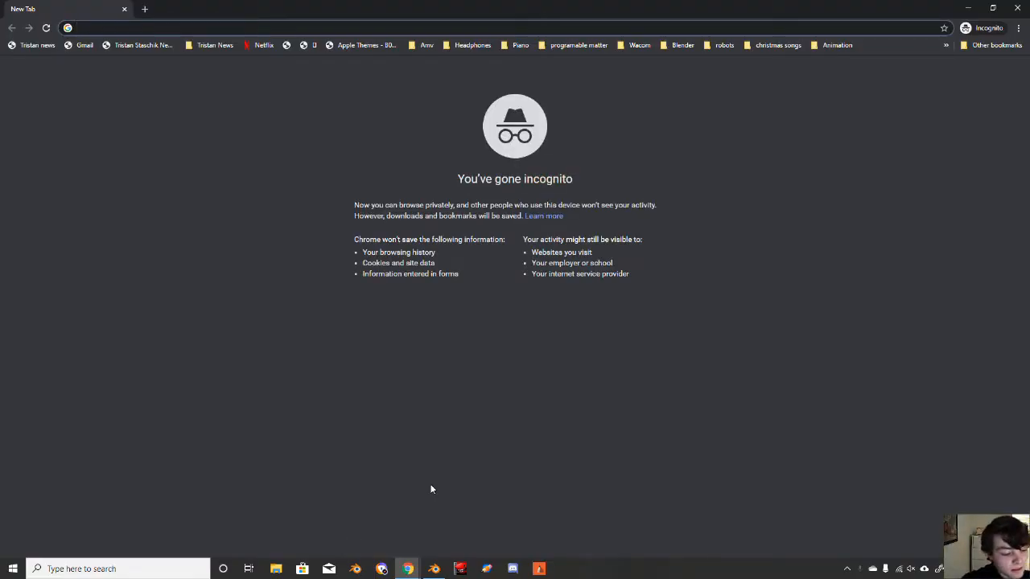
{"action": "type", "text": "youtube.com"}
{"action": "key", "text": "Return"}
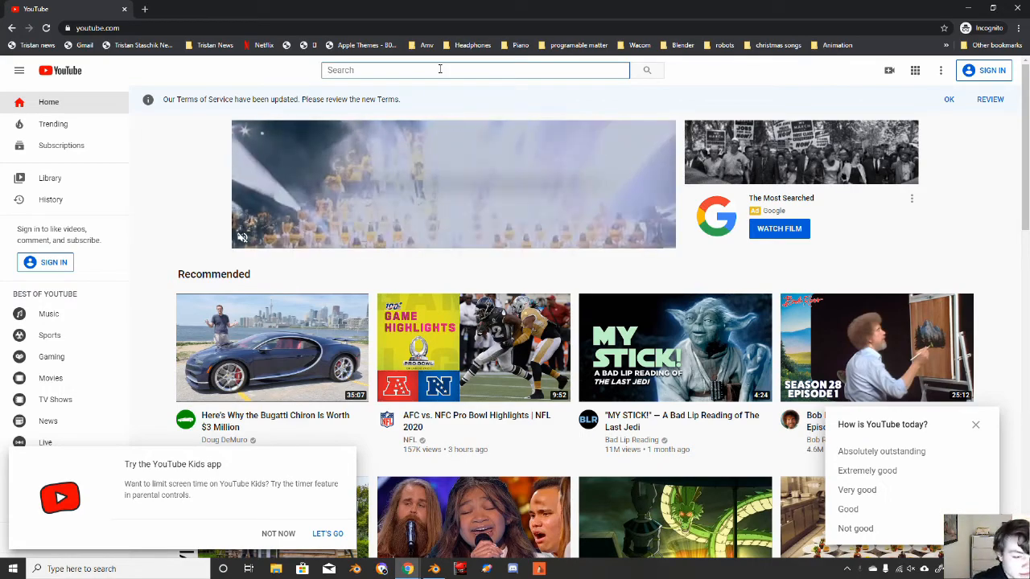
- Search YouTube for the channel by its creator's name and open the channel's list of videos
{"action": "left_click", "coordinate": [440, 69]}
{"action": "type", "text": "Tre"}
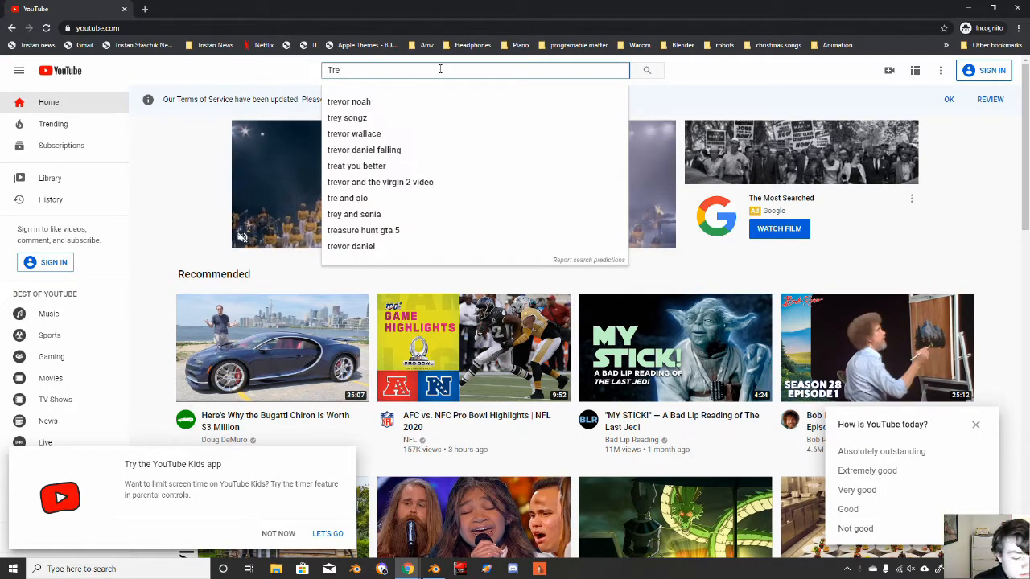
{"action": "type", "text": "vor"}
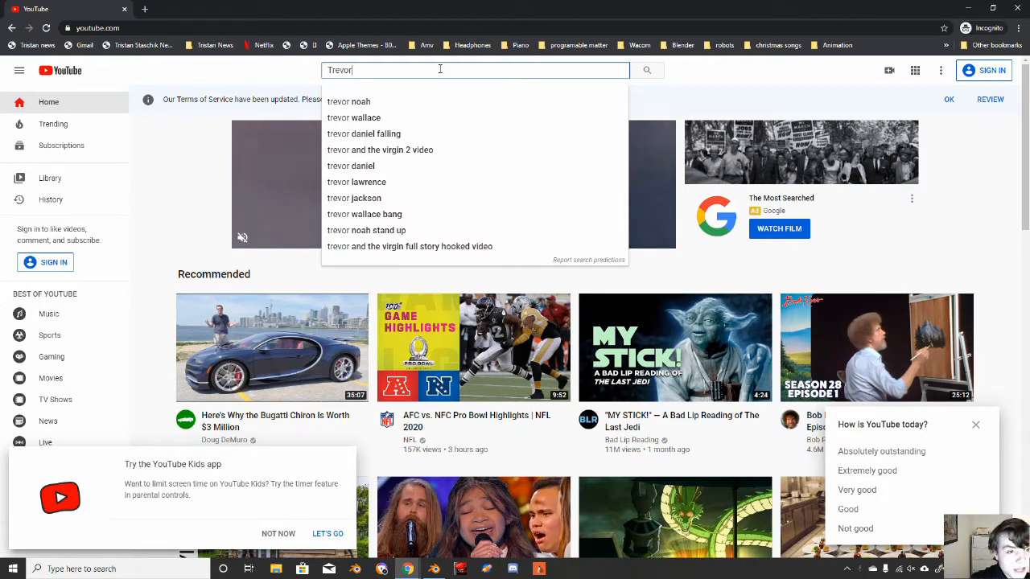
{"action": "type", "text": " Bro"}
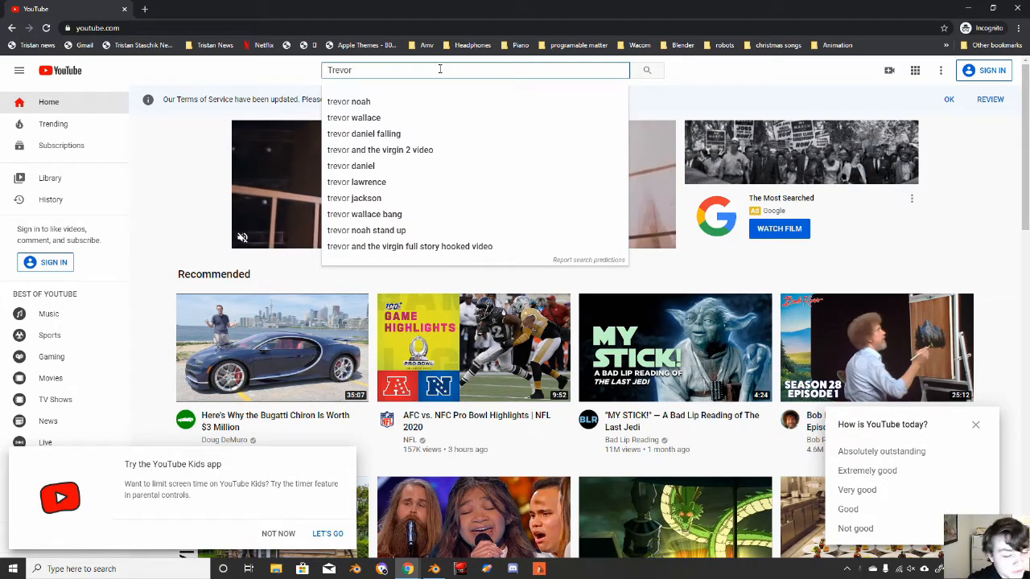
{"action": "type", "text": "dy"}
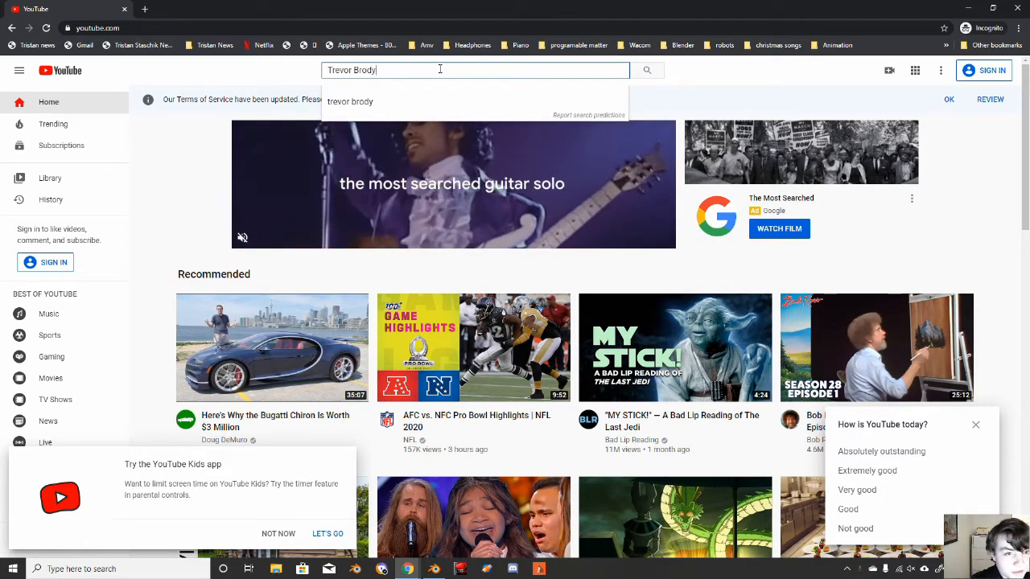
{"action": "key", "text": "Return"}
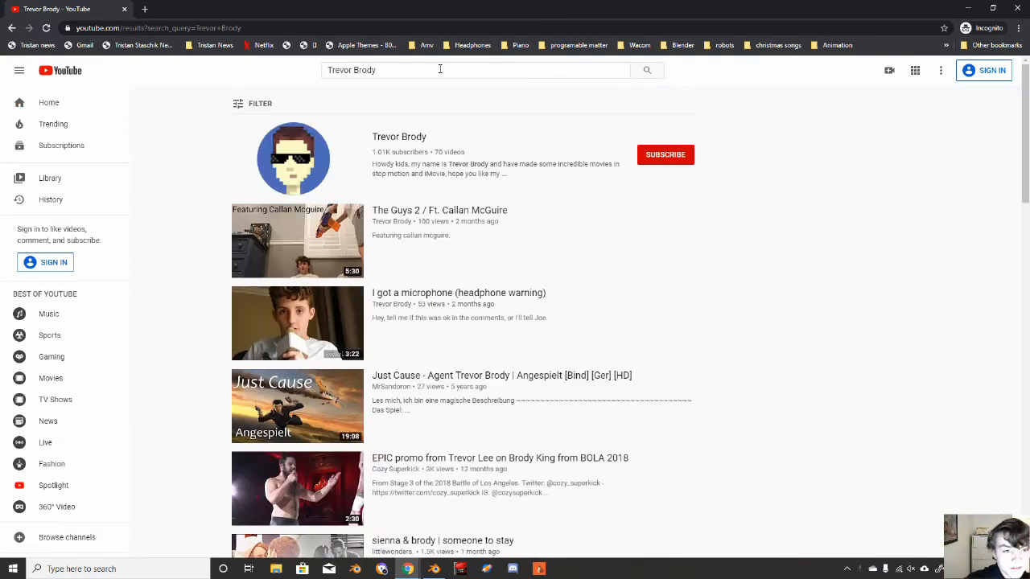
{"action": "left_click", "coordinate": [408, 138]}
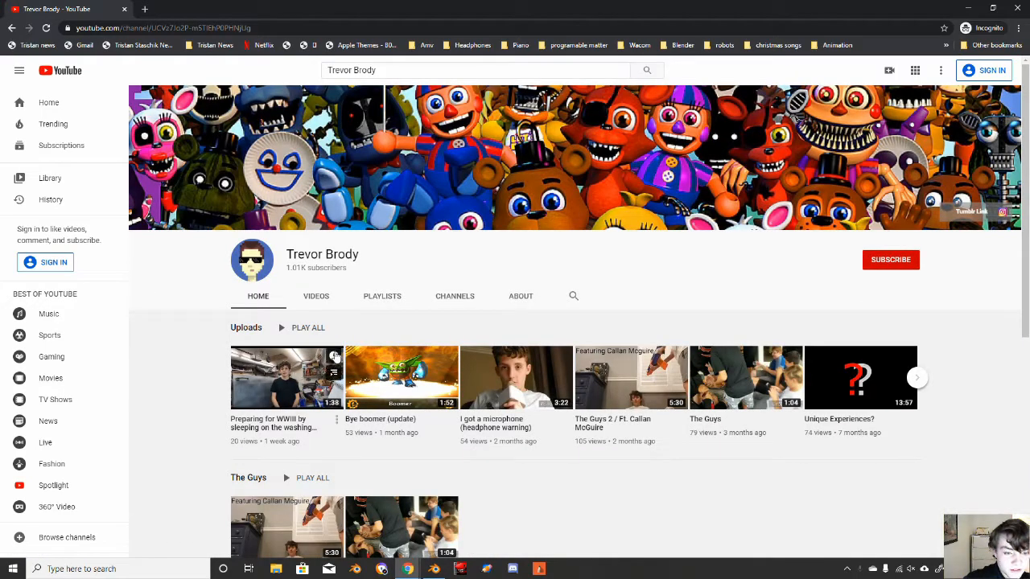
{"action": "left_click", "coordinate": [318, 297]}
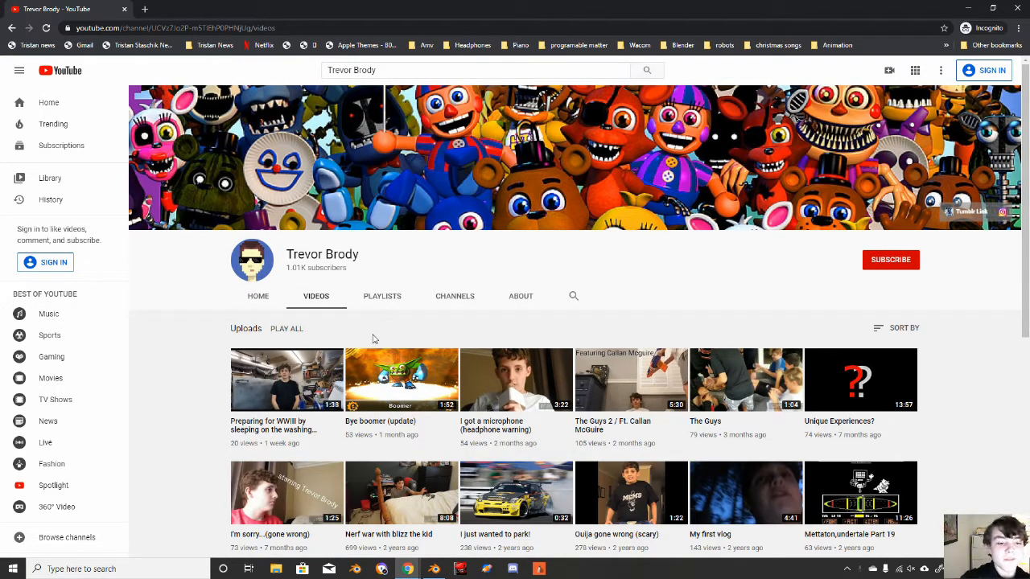
- Look through the channel's uploaded videos, close the page and switch back to Blender
{"action": "scroll", "coordinate": [372, 338], "scroll_direction": "down", "scroll_amount": 10}
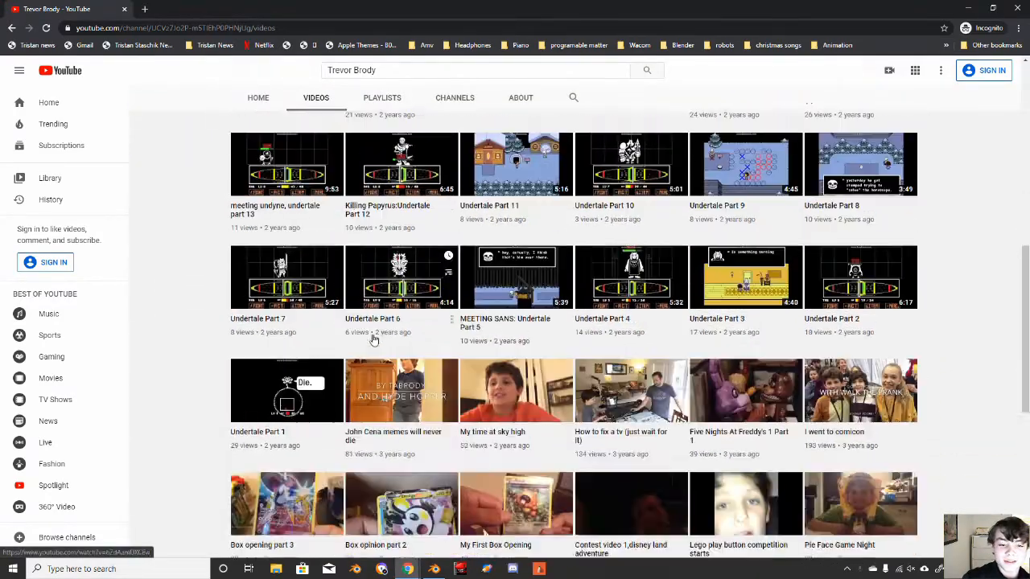
{"action": "scroll", "coordinate": [372, 339], "scroll_direction": "down", "scroll_amount": 3}
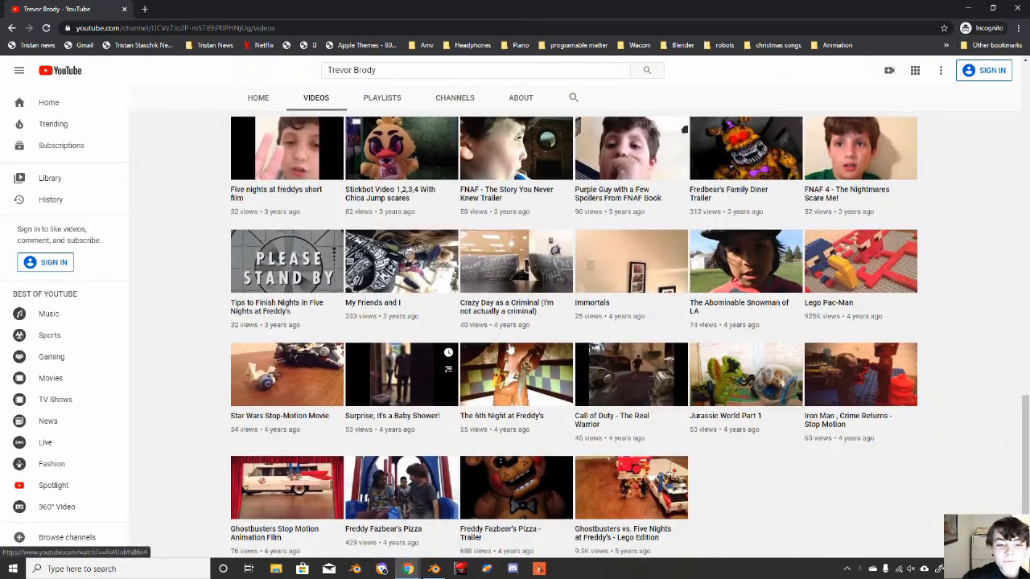
{"action": "scroll", "coordinate": [547, 332], "scroll_direction": "up", "scroll_amount": 15}
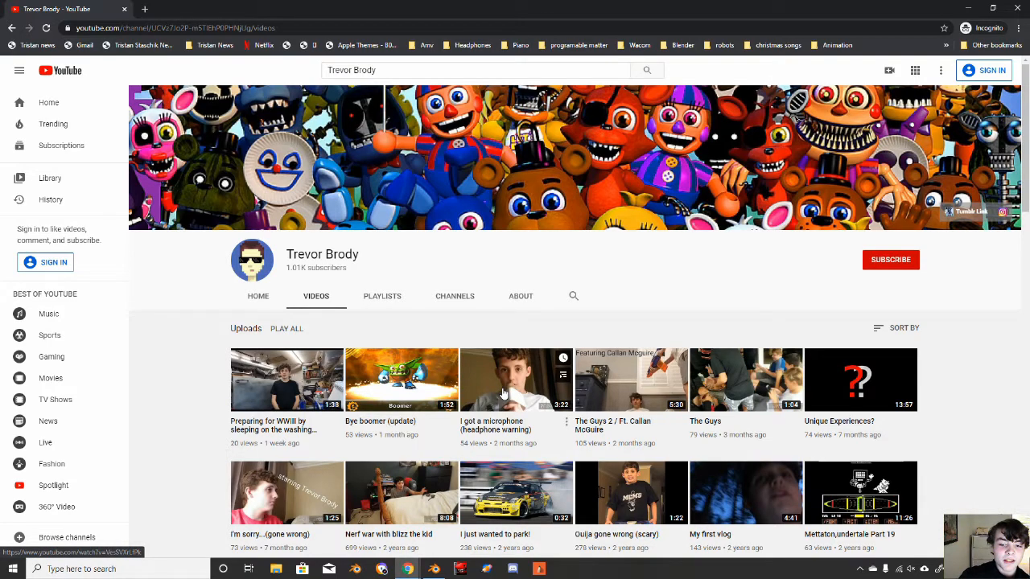
{"action": "middle_click", "coordinate": [74, 8]}
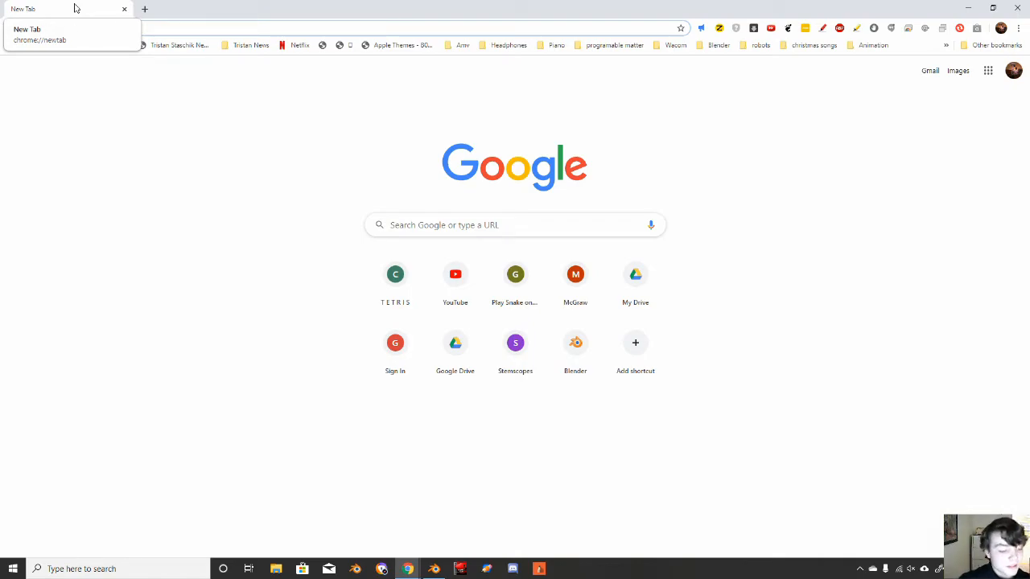
{"action": "key", "text": "alt+Tab"}
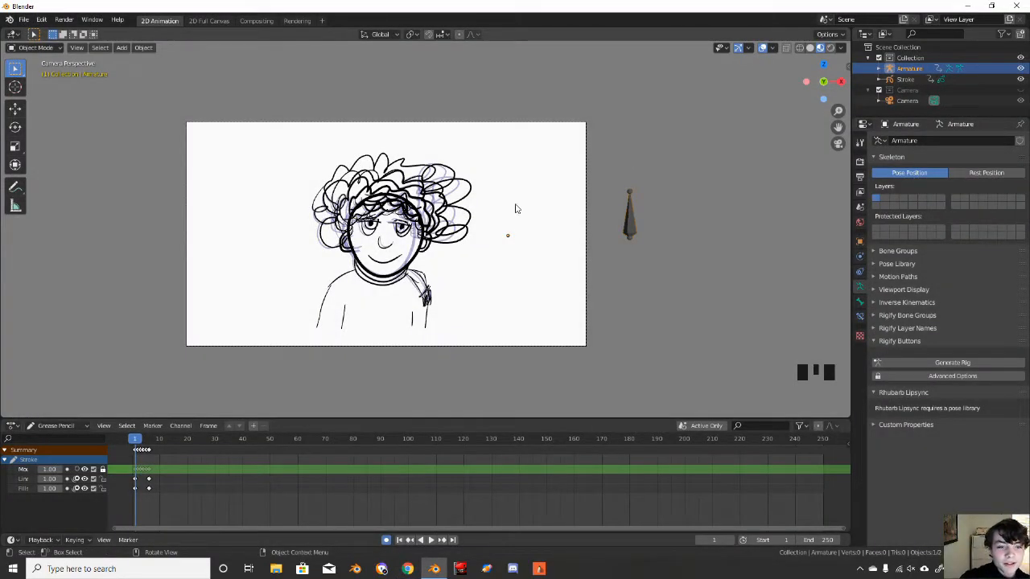
- Try moving the armature along its local Z axis to preview the mouth change at frame 1
{"action": "scroll", "coordinate": [516, 209], "scroll_direction": "up", "scroll_amount": 4}
{"action": "mouse_move", "coordinate": [515, 209]}
{"action": "middle_mouse_down", "text": "shift"}
{"action": "mouse_move", "coordinate": [575, 186]}
{"action": "mouse_move", "coordinate": [582, 202]}
{"action": "mouse_move", "coordinate": [680, 220]}
{"action": "middle_mouse_up", "text": "shift"}
{"action": "scroll", "coordinate": [574, 186], "scroll_direction": "down", "scroll_amount": 2}
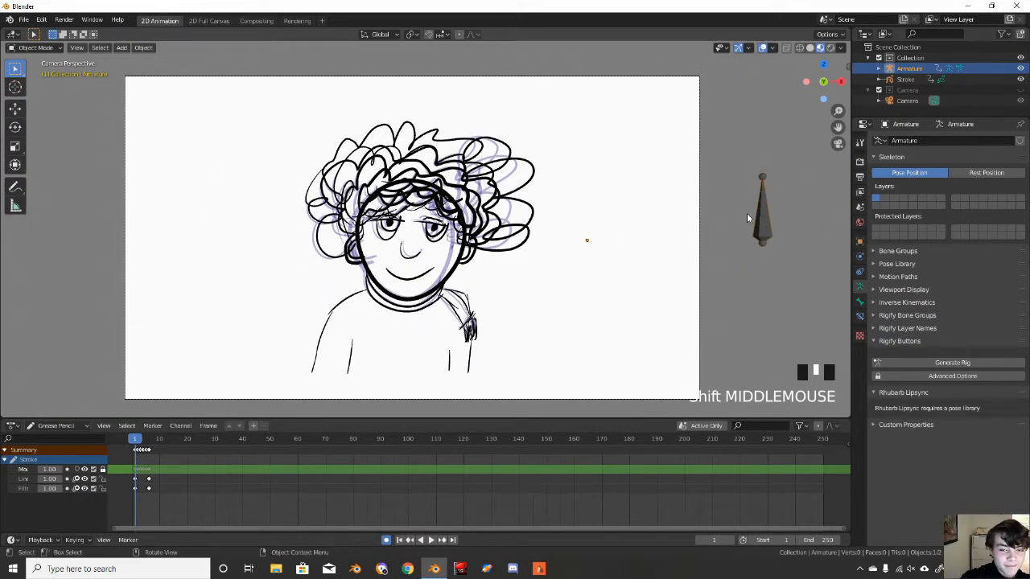
{"action": "key", "text": "g"}
{"action": "key", "text": "x"}
{"action": "key", "text": "z"}
{"action": "key", "text": "z"}
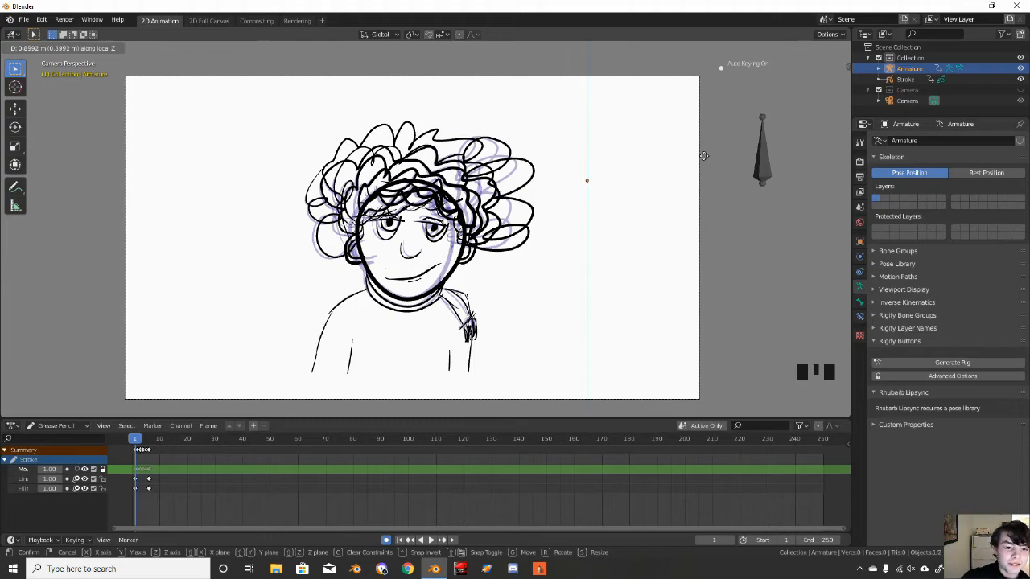
{"action": "left_click", "coordinate": [690, 256]}
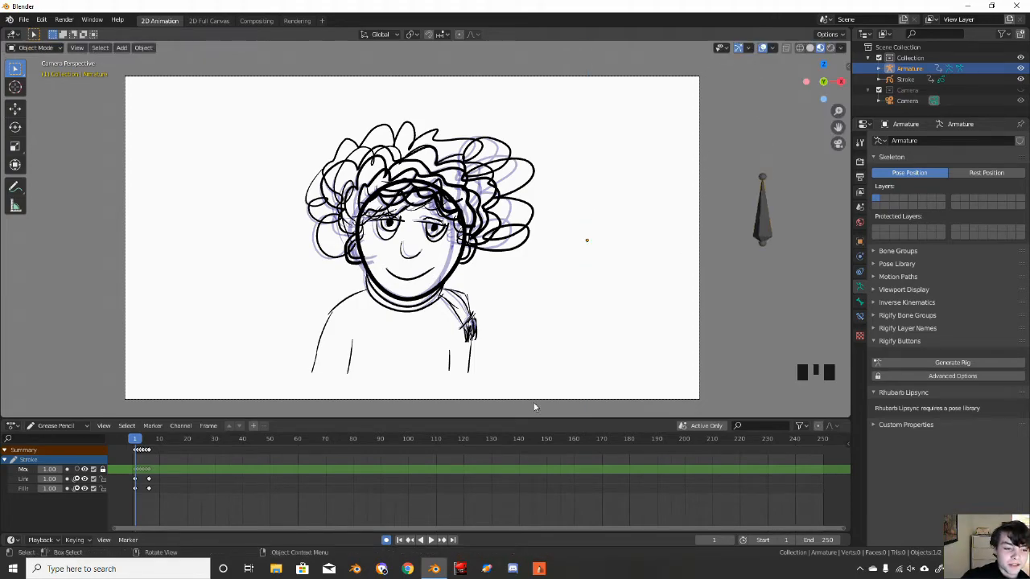
- Play the animation once more to check the head turn and moving bone, stop it and return to frame 1
{"action": "left_click", "coordinate": [399, 539]}
{"action": "left_click", "coordinate": [430, 540]}
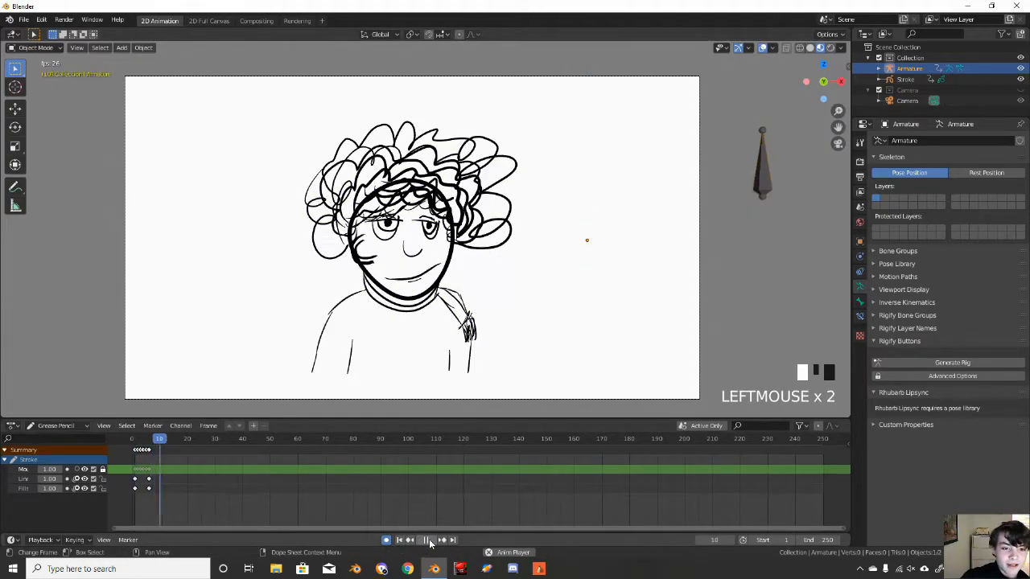
{"action": "left_click", "coordinate": [431, 540]}
{"action": "left_click", "coordinate": [400, 539]}
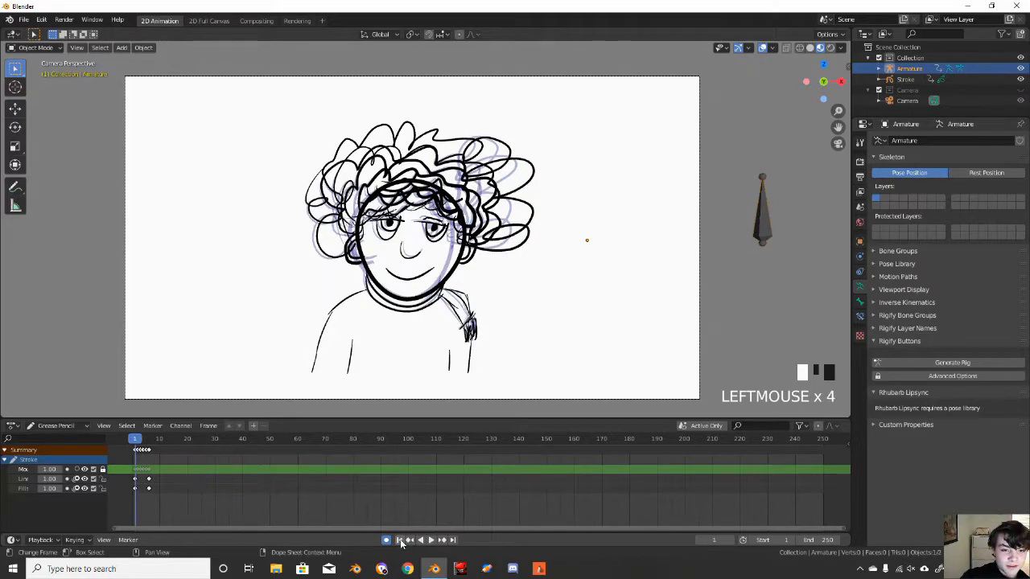
- Open the Stroke drawing in Edit Mode and unlock its Mouth layer
{"action": "left_click", "coordinate": [426, 220]}
{"action": "left_click", "coordinate": [427, 221]}
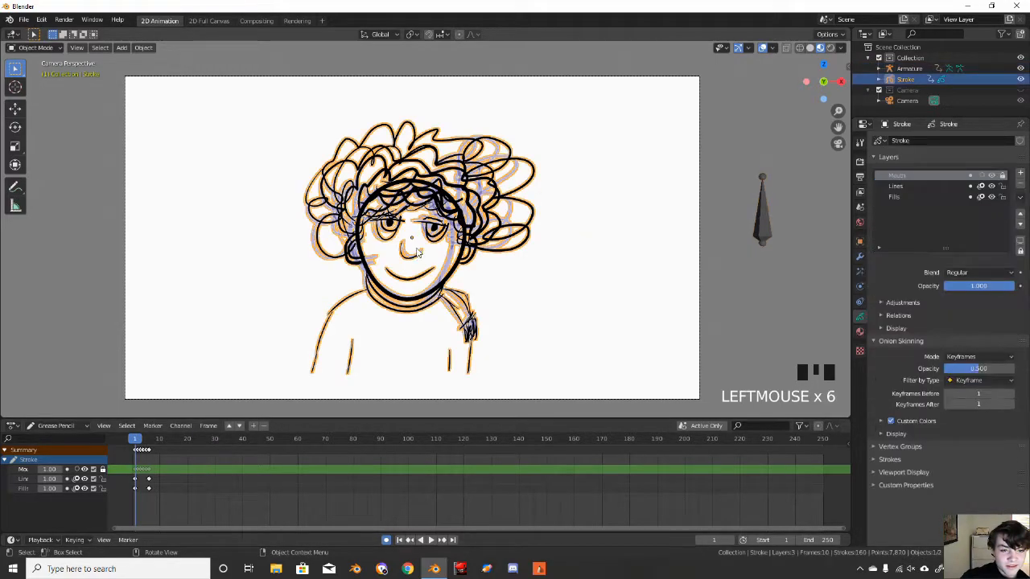
{"action": "middle_click_drag", "start_coordinate": [418, 264], "coordinate": [441, 266]}
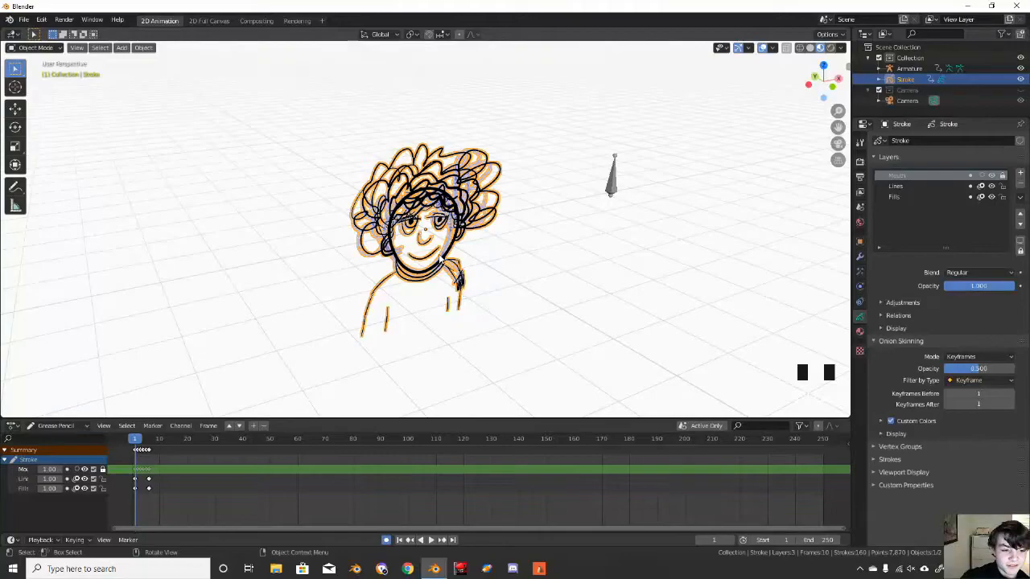
{"action": "left_click", "coordinate": [34, 48]}
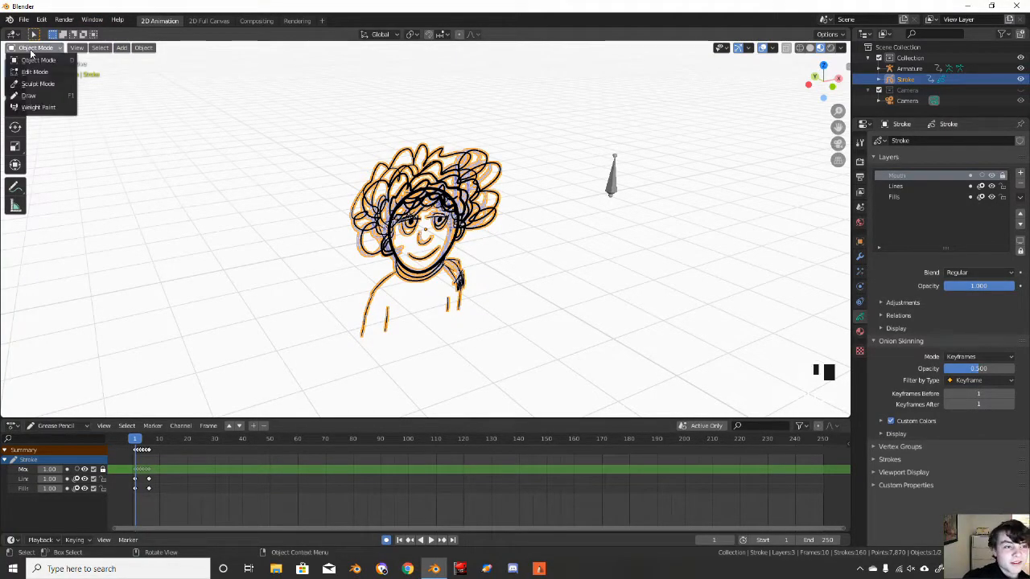
{"action": "left_click", "coordinate": [29, 95]}
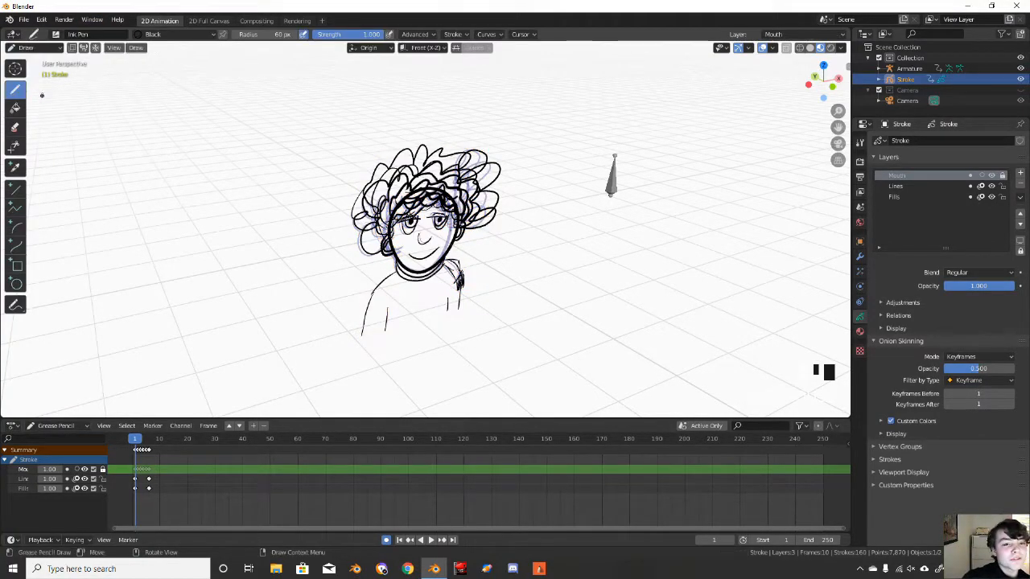
{"action": "left_click", "coordinate": [32, 47]}
{"action": "left_click", "coordinate": [40, 72]}
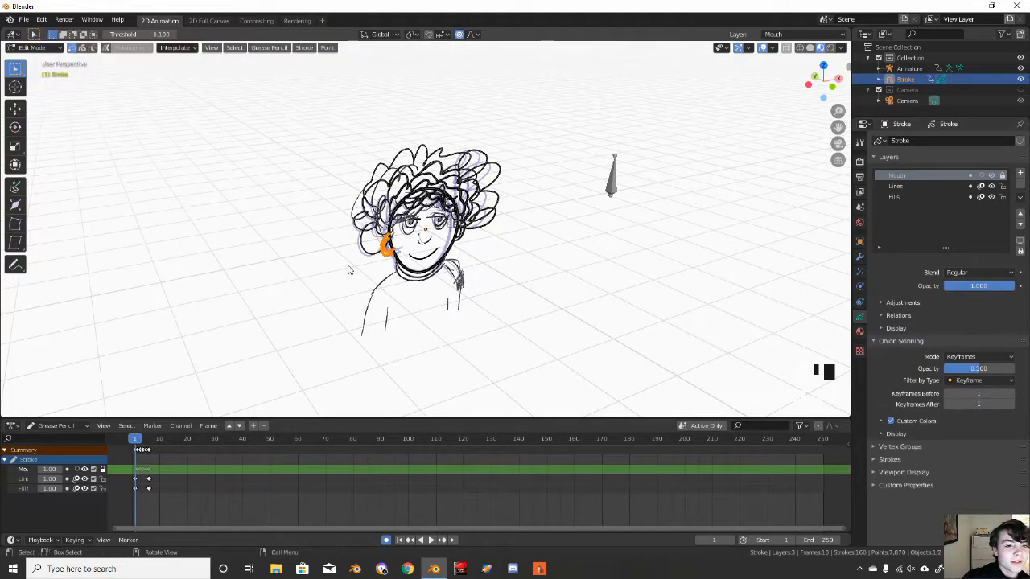
{"action": "left_click", "coordinate": [426, 250]}
{"action": "left_click", "coordinate": [1003, 176]}
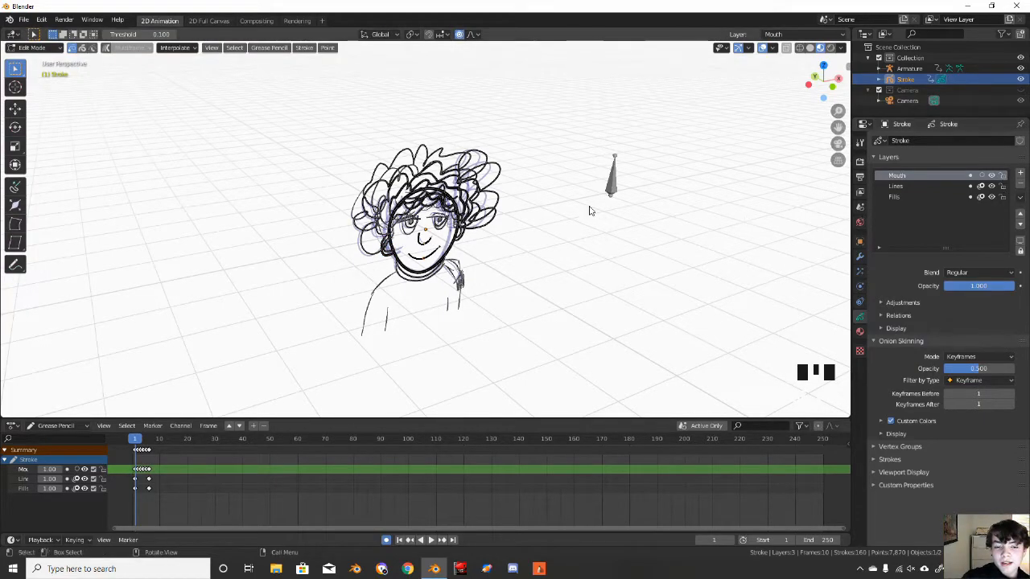
- Move the point near the nose -11.1 m along global Y with proportional editing at size 1.331, and return to Object Mode
{"action": "left_click", "coordinate": [426, 243]}
{"action": "middle_click_drag", "start_coordinate": [425, 252], "coordinate": [435, 248]}
{"action": "key", "text": "g"}
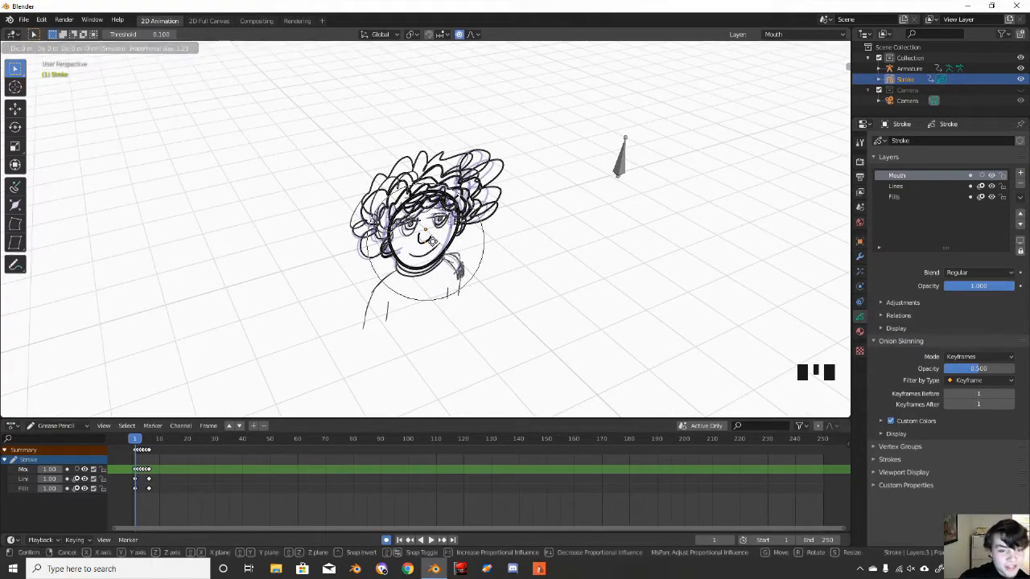
{"action": "key", "text": "y"}
{"action": "scroll", "coordinate": [432, 241], "scroll_direction": "down", "scroll_amount": 7}
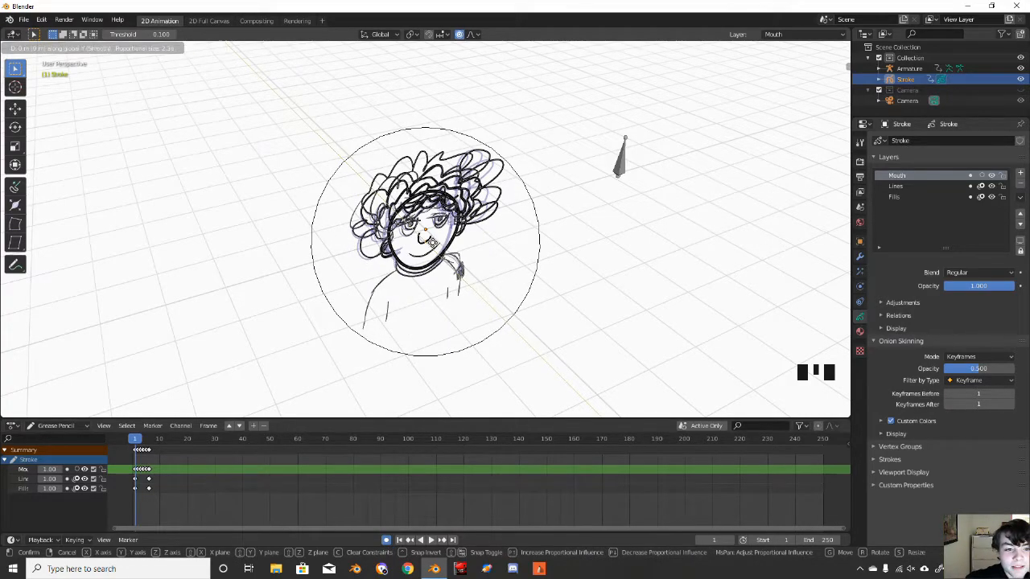
{"action": "scroll", "coordinate": [464, 273], "scroll_direction": "down", "scroll_amount": 3}
{"action": "scroll", "coordinate": [465, 272], "scroll_direction": "up", "scroll_amount": 7}
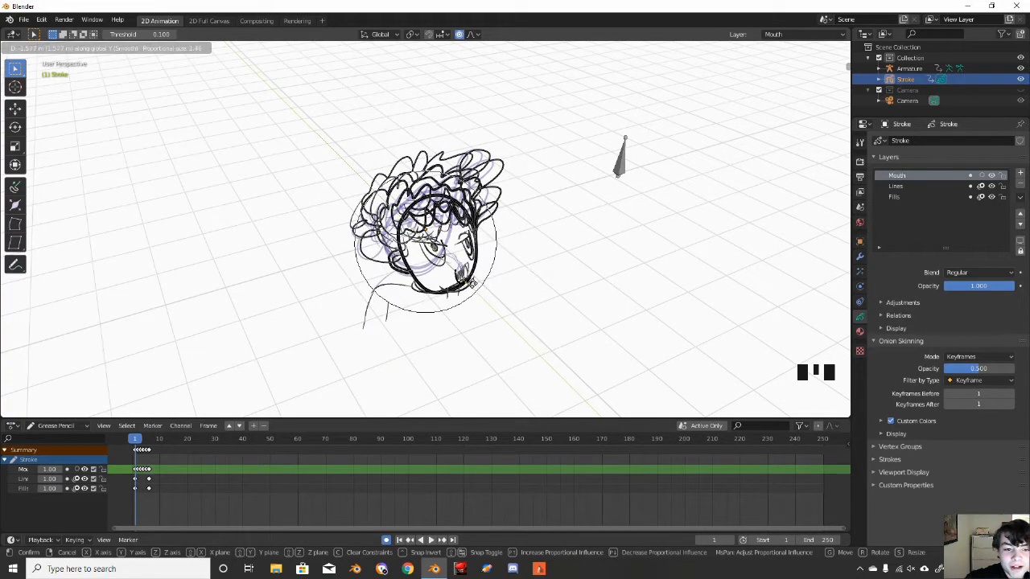
{"action": "scroll", "coordinate": [475, 283], "scroll_direction": "down", "scroll_amount": 9}
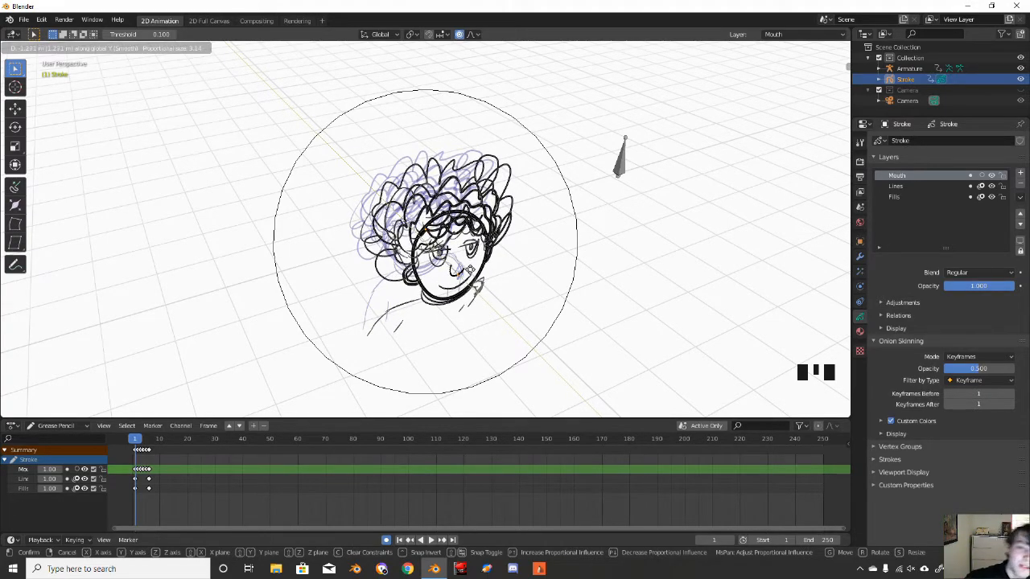
{"action": "scroll", "coordinate": [470, 269], "scroll_direction": "up", "scroll_amount": 9}
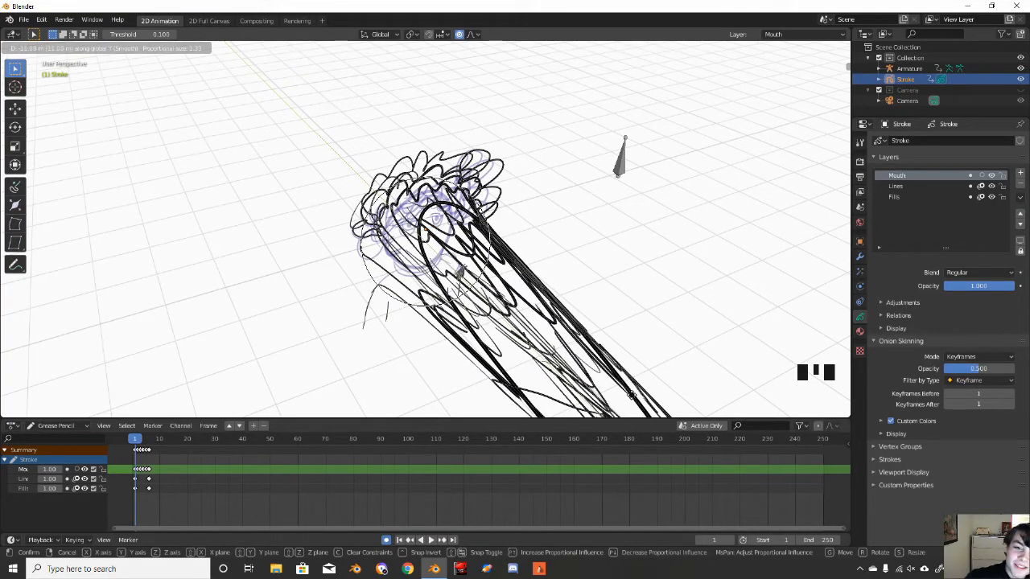
{"action": "left_click", "coordinate": [597, 310]}
{"action": "key", "text": "KP_0"}
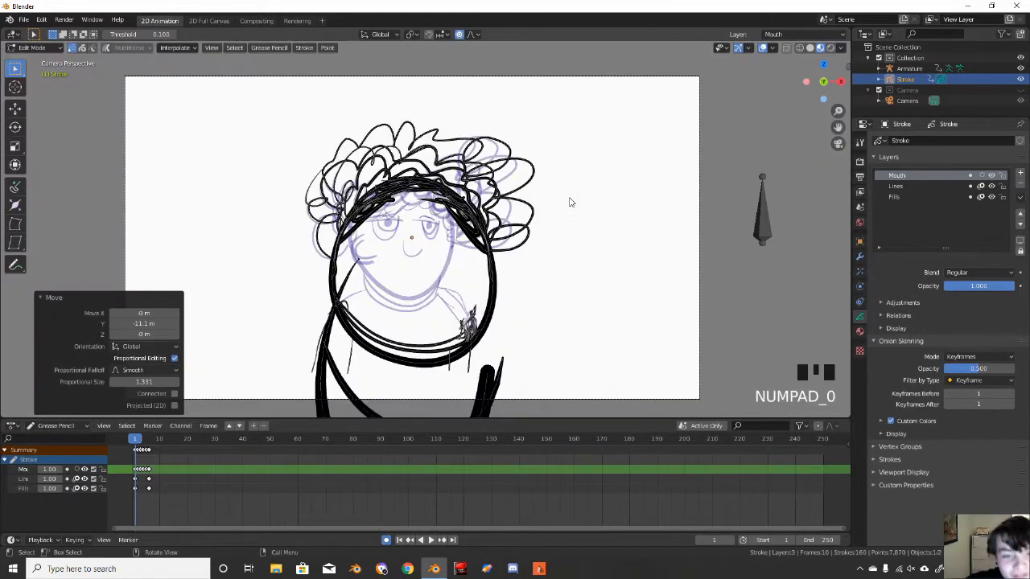
{"action": "left_click", "coordinate": [591, 80]}
{"action": "key", "text": "Tab"}
- Select the camera and try the Orthographic lens type while looking through the camera
{"action": "key", "text": "d"}
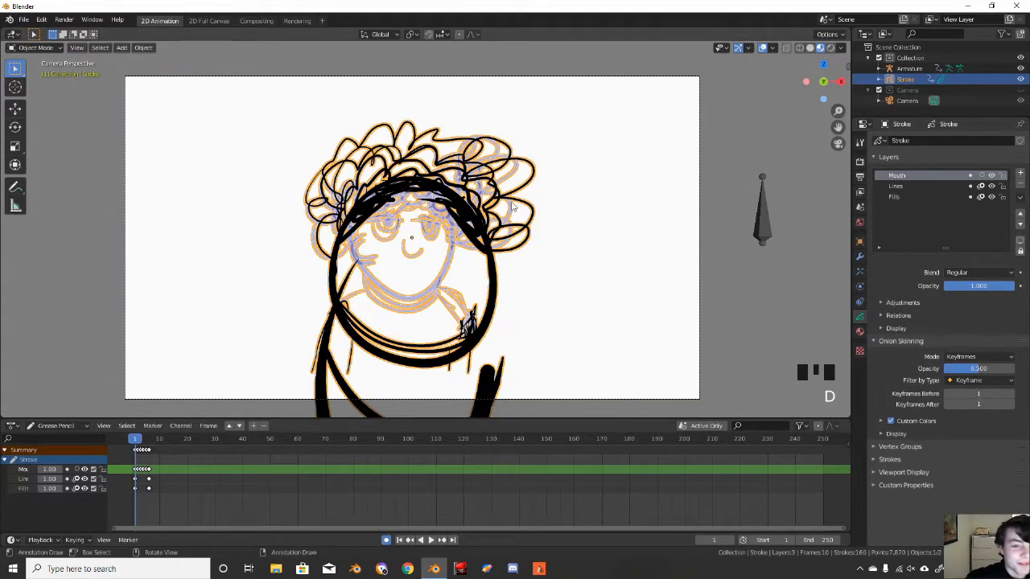
{"action": "left_click", "coordinate": [507, 82]}
{"action": "left_click", "coordinate": [520, 82]}
{"action": "middle_click_drag", "start_coordinate": [520, 83], "coordinate": [486, 197]}
{"action": "left_click", "coordinate": [906, 99]}
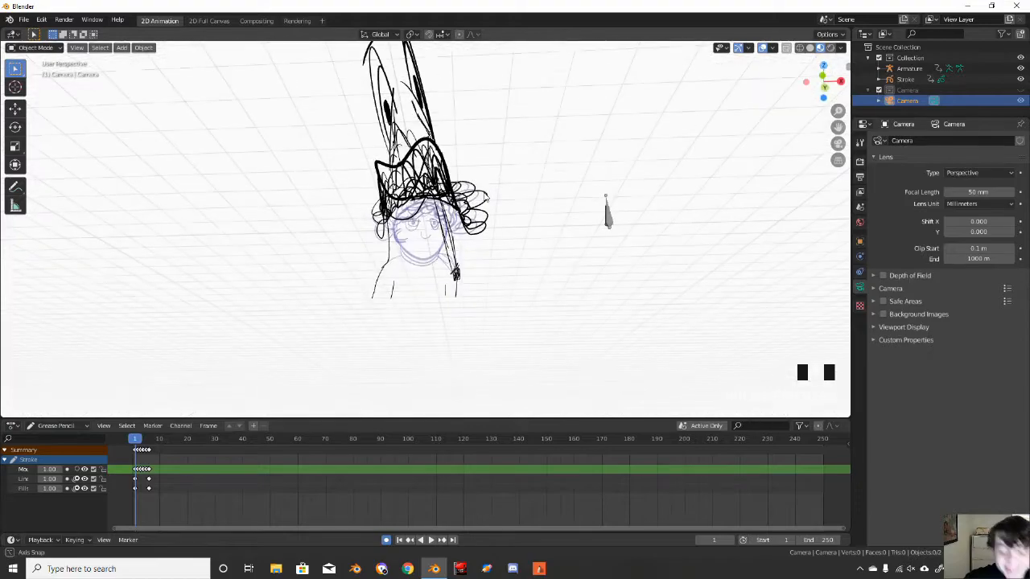
{"action": "key", "text": "KP_0"}
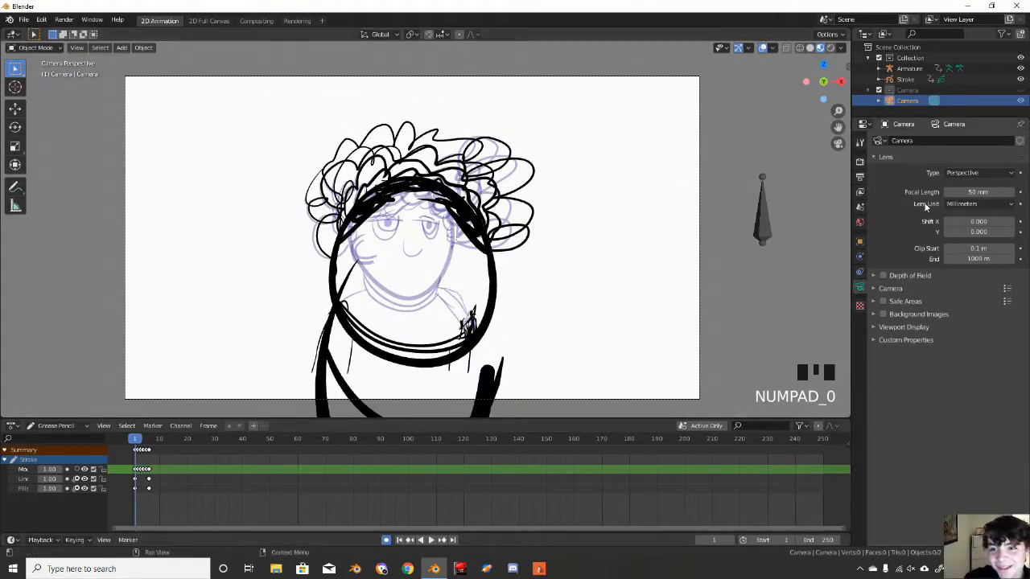
{"action": "left_click", "coordinate": [975, 173]}
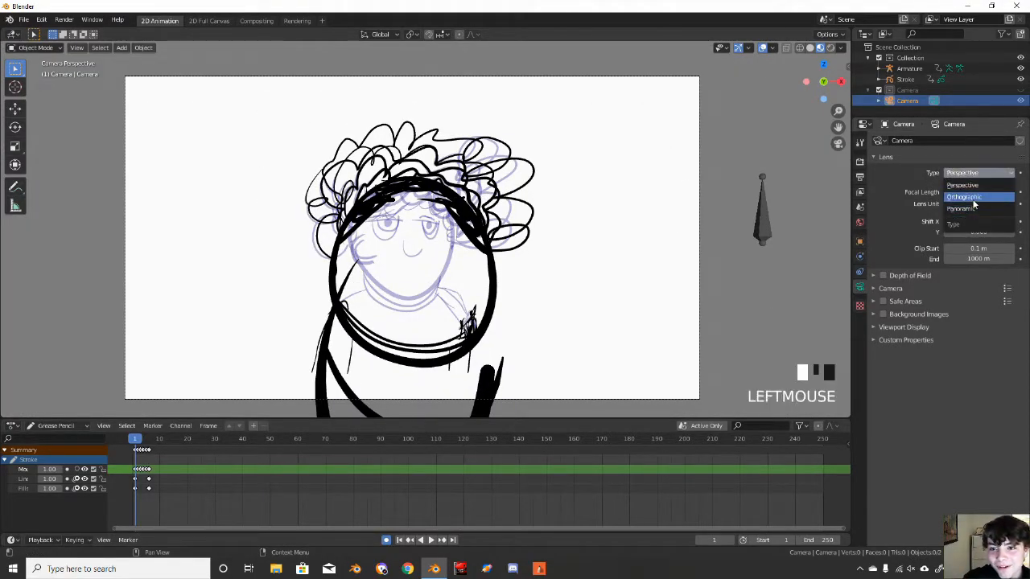
{"action": "left_click", "coordinate": [973, 198]}
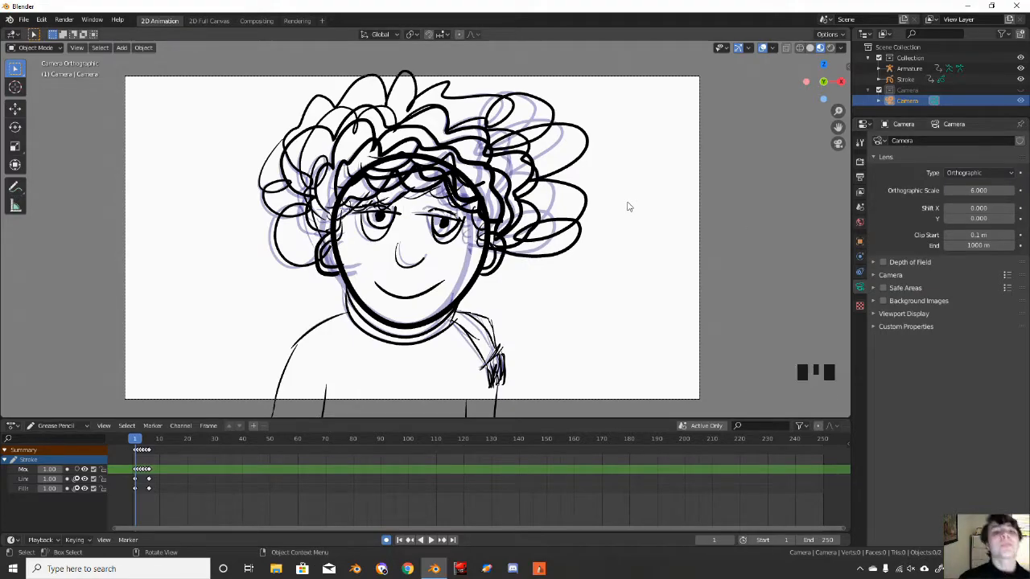
- Examine the stretched face strokes through the orthographic camera, from the side and in the perspective viewport
{"action": "mouse_move", "coordinate": [629, 207]}
{"action": "middle_mouse_down"}
{"action": "mouse_move", "coordinate": [633, 221]}
{"action": "mouse_move", "coordinate": [711, 218]}
{"action": "mouse_move", "coordinate": [455, 226]}
{"action": "middle_mouse_up"}
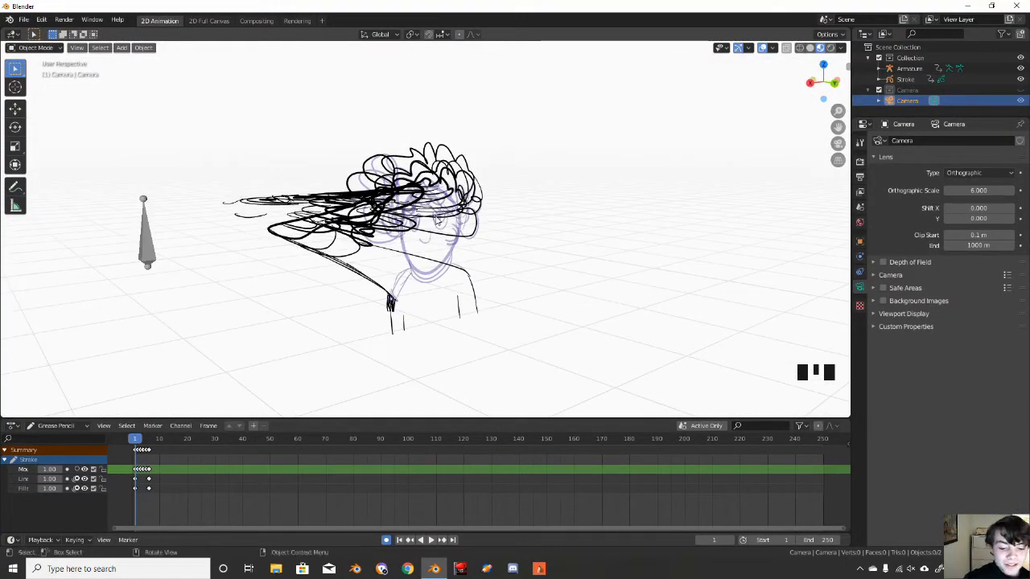
{"action": "key", "text": "KP_0"}
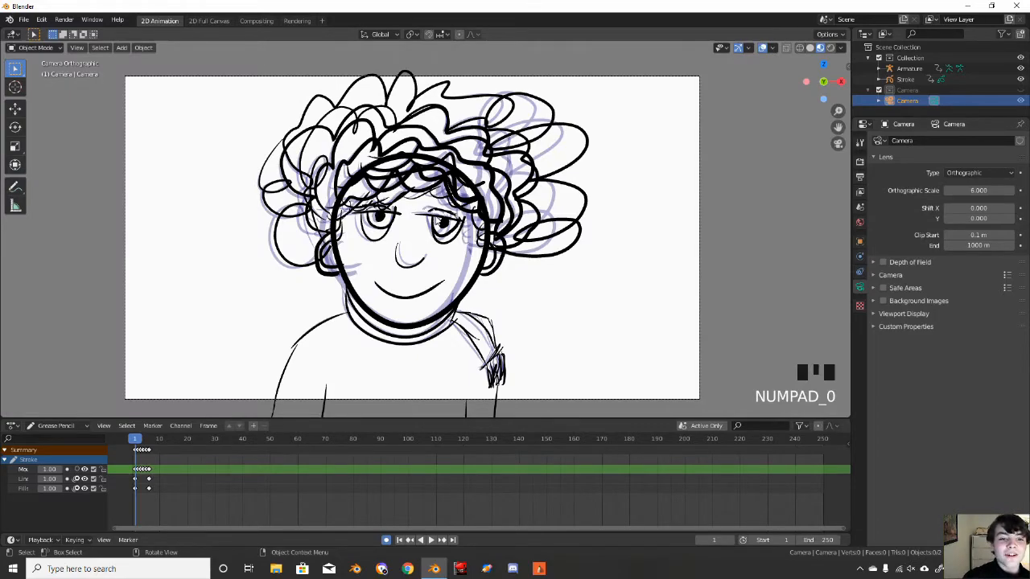
{"action": "mouse_move", "coordinate": [438, 220]}
{"action": "middle_mouse_down"}
{"action": "mouse_move", "coordinate": [278, 216]}
{"action": "mouse_move", "coordinate": [291, 213]}
{"action": "mouse_move", "coordinate": [282, 234]}
{"action": "mouse_move", "coordinate": [305, 238]}
{"action": "middle_mouse_up"}
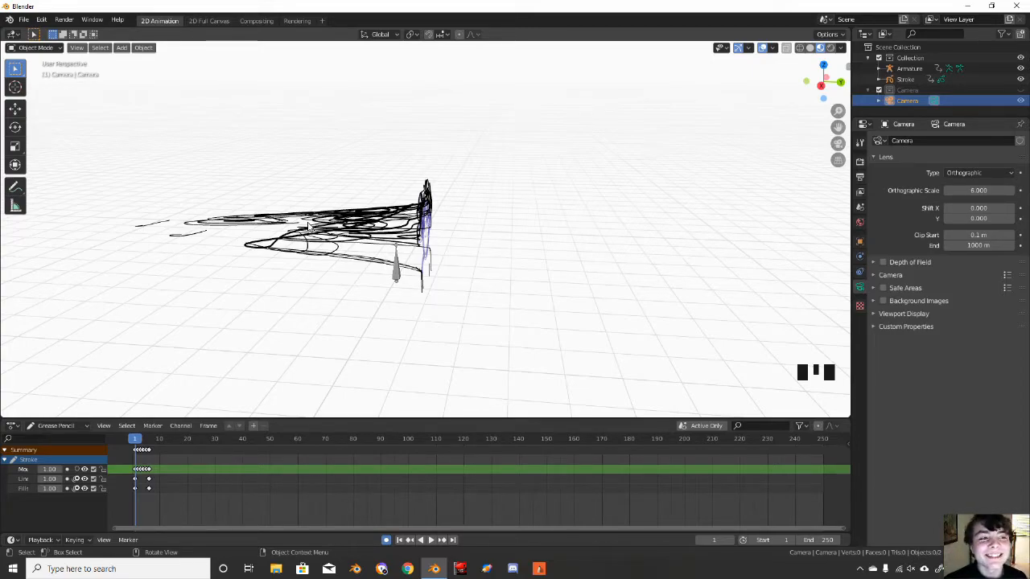
{"action": "key", "text": "KP_0"}
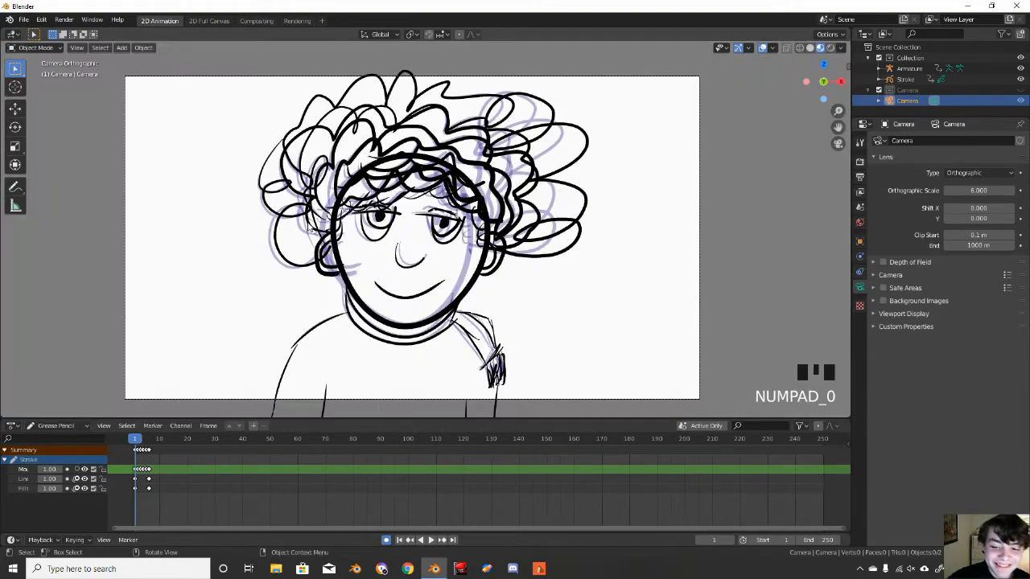
{"action": "mouse_move", "coordinate": [395, 232]}
{"action": "middle_mouse_down"}
{"action": "mouse_move", "coordinate": [320, 247]}
{"action": "mouse_move", "coordinate": [405, 235]}
{"action": "middle_mouse_up"}
{"action": "scroll", "coordinate": [405, 236], "scroll_direction": "up", "scroll_amount": 1}
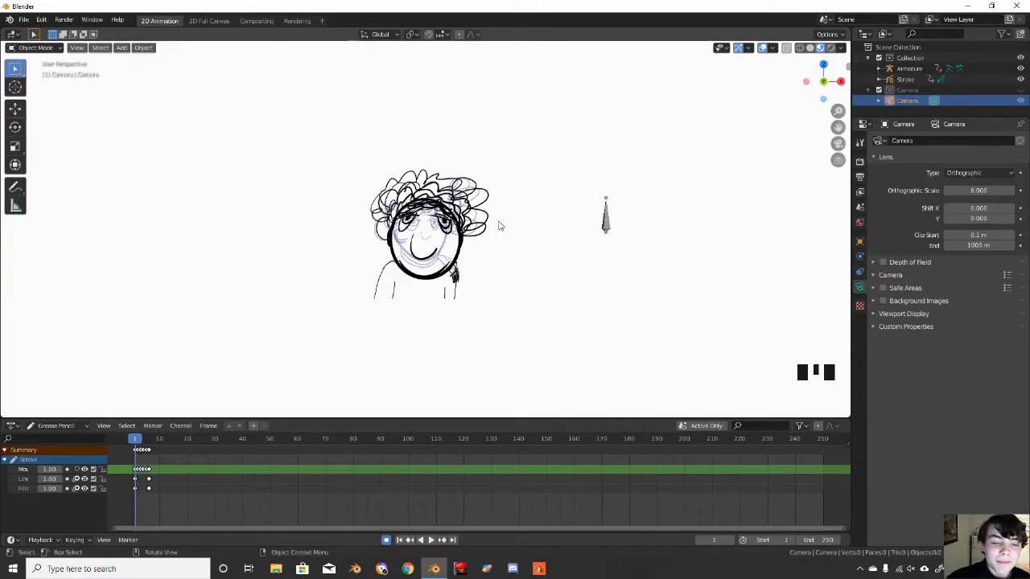
{"action": "scroll", "coordinate": [499, 226], "scroll_direction": "up", "scroll_amount": 2}
{"action": "scroll", "coordinate": [499, 226], "scroll_direction": "down", "scroll_amount": 2}
{"action": "scroll", "coordinate": [499, 226], "scroll_direction": "down", "scroll_amount": 2}
{"action": "scroll", "coordinate": [499, 226], "scroll_direction": "up", "scroll_amount": 1}
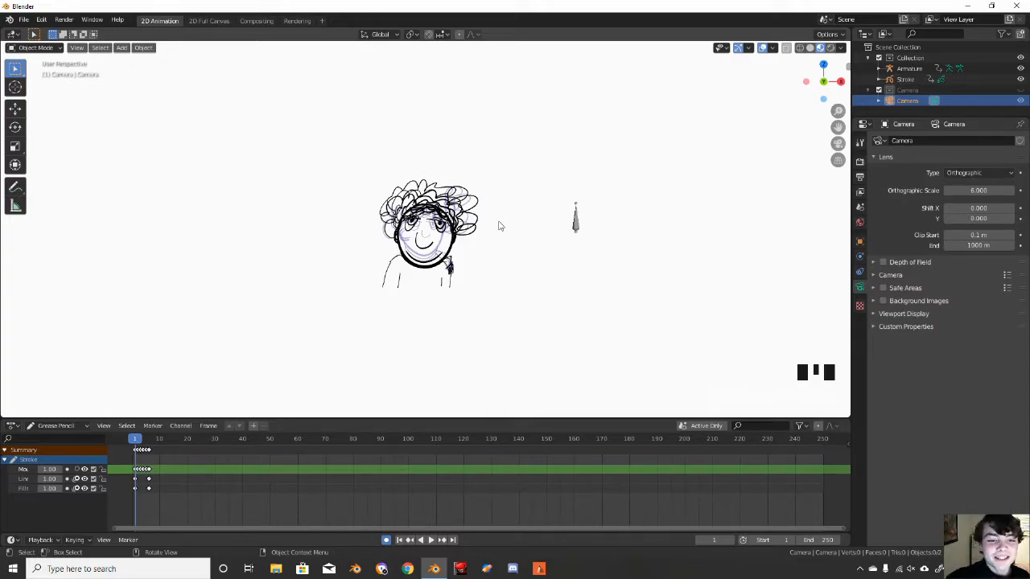
{"action": "middle_click_drag", "start_coordinate": [436, 295], "coordinate": [408, 416]}
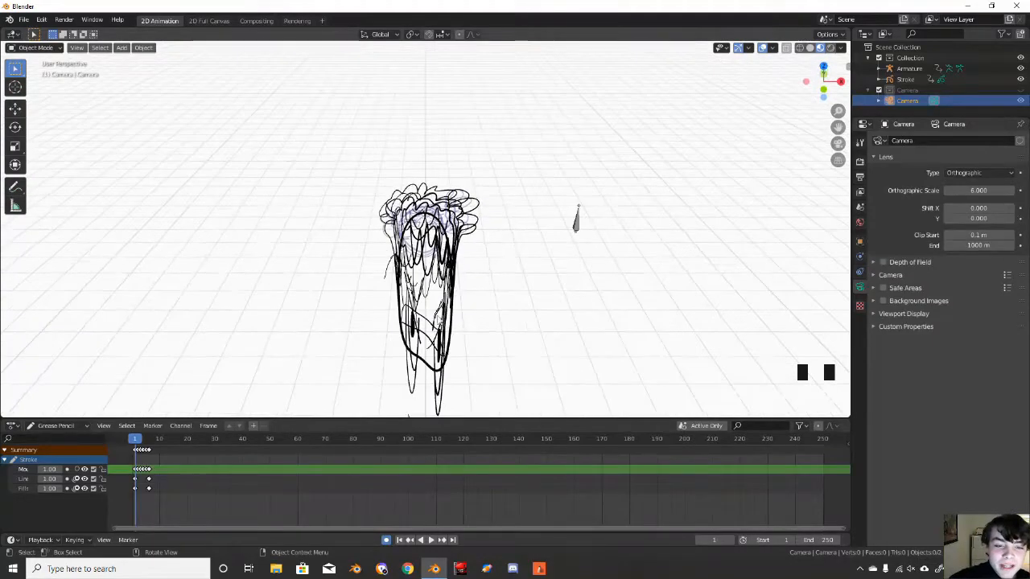
{"action": "middle_click_drag", "start_coordinate": [660, 190], "coordinate": [676, 121]}
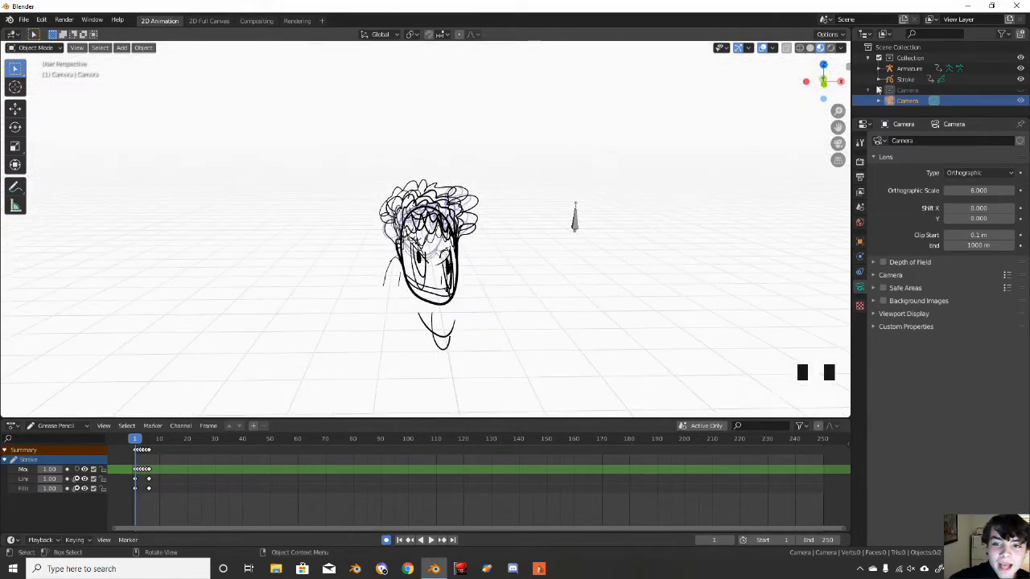
- Compare how the stretched strokes look in the front orthographic and front perspective views
{"action": "left_click", "coordinate": [822, 84]}
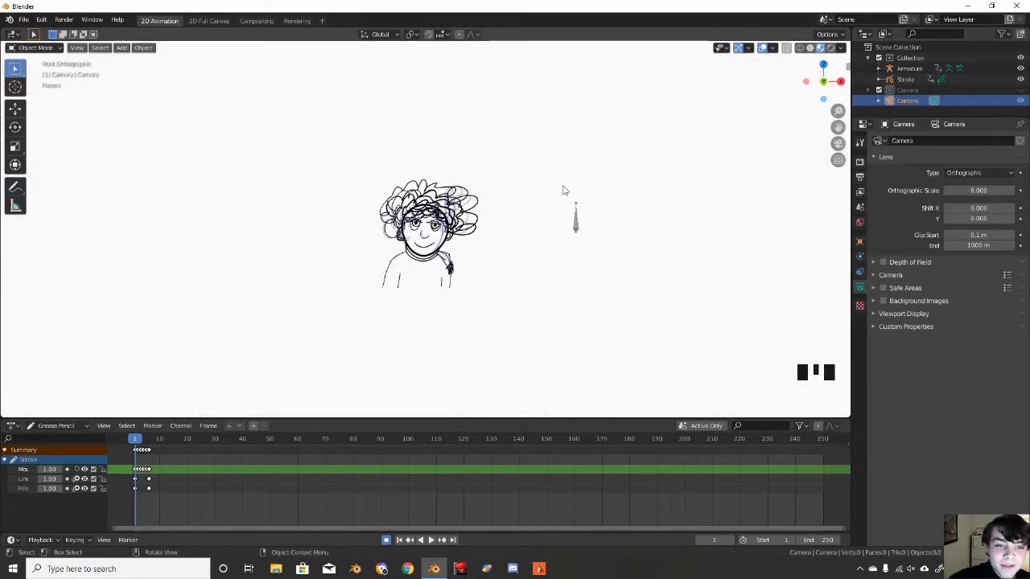
{"action": "scroll", "coordinate": [564, 190], "scroll_direction": "up", "scroll_amount": 4}
{"action": "middle_click_drag", "start_coordinate": [563, 188], "coordinate": [561, 200]}
{"action": "scroll", "coordinate": [559, 190], "scroll_direction": "down", "scroll_amount": 4}
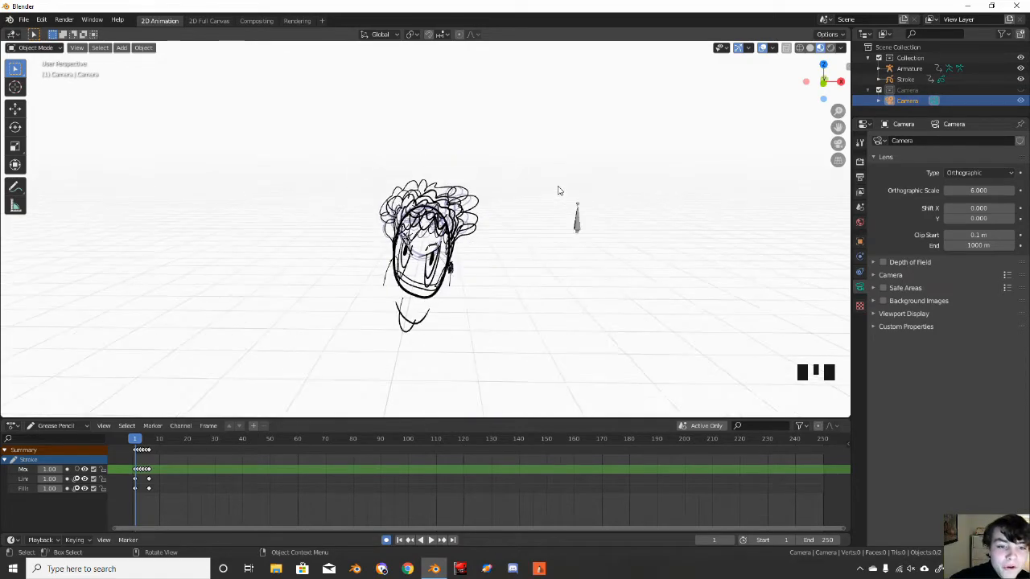
{"action": "key", "text": "KP_1"}
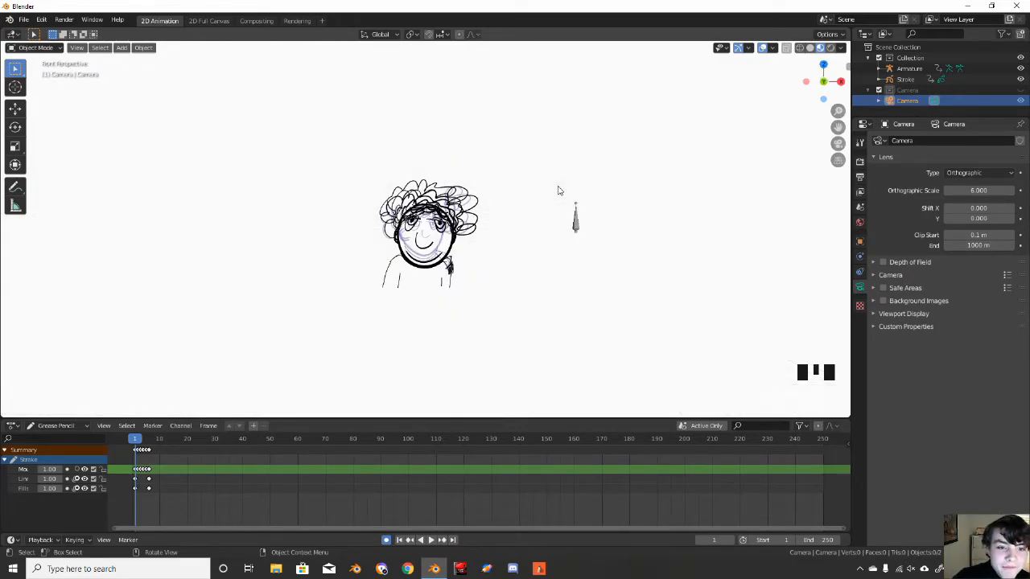
{"action": "middle_click_drag", "start_coordinate": [556, 189], "coordinate": [505, 241]}
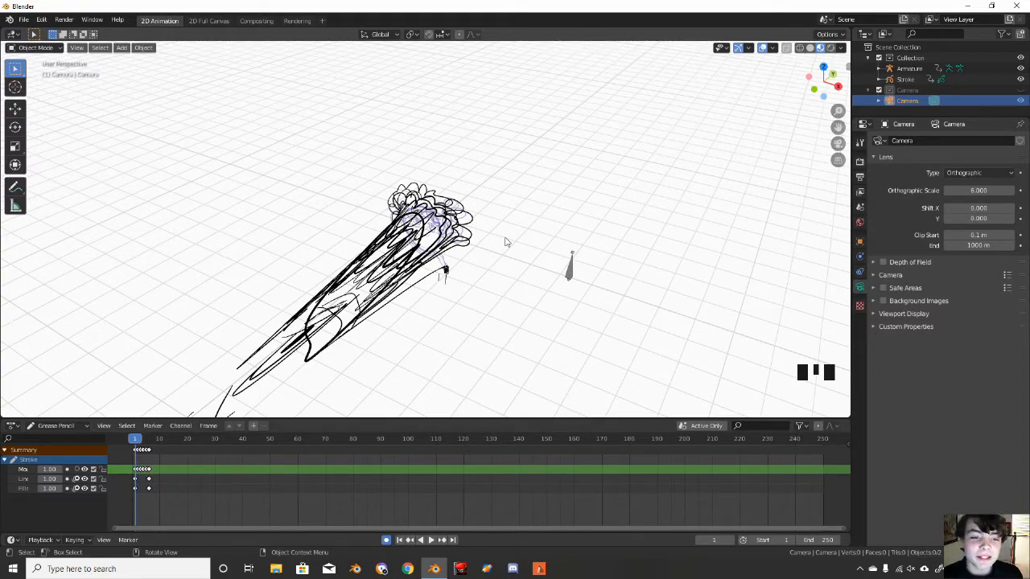
{"action": "key", "text": "KP_1"}
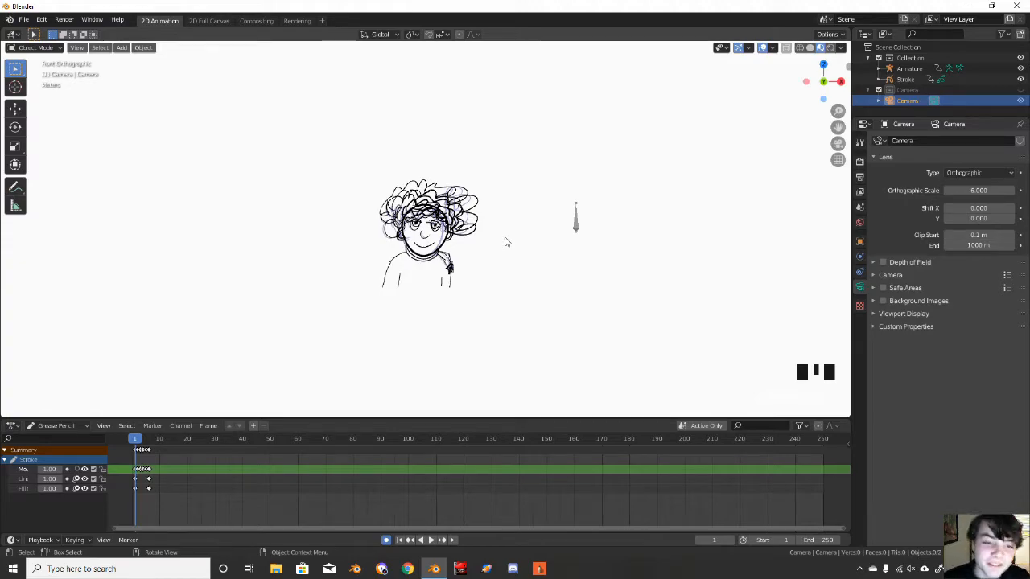
{"action": "scroll", "coordinate": [505, 242], "scroll_direction": "up", "scroll_amount": 4}
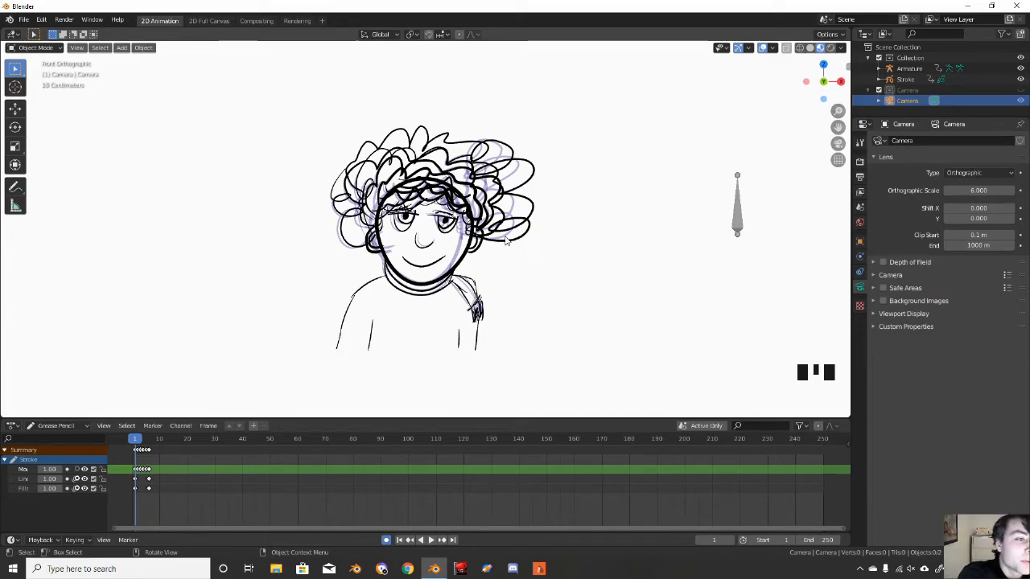
{"action": "key", "text": "KP_5"}
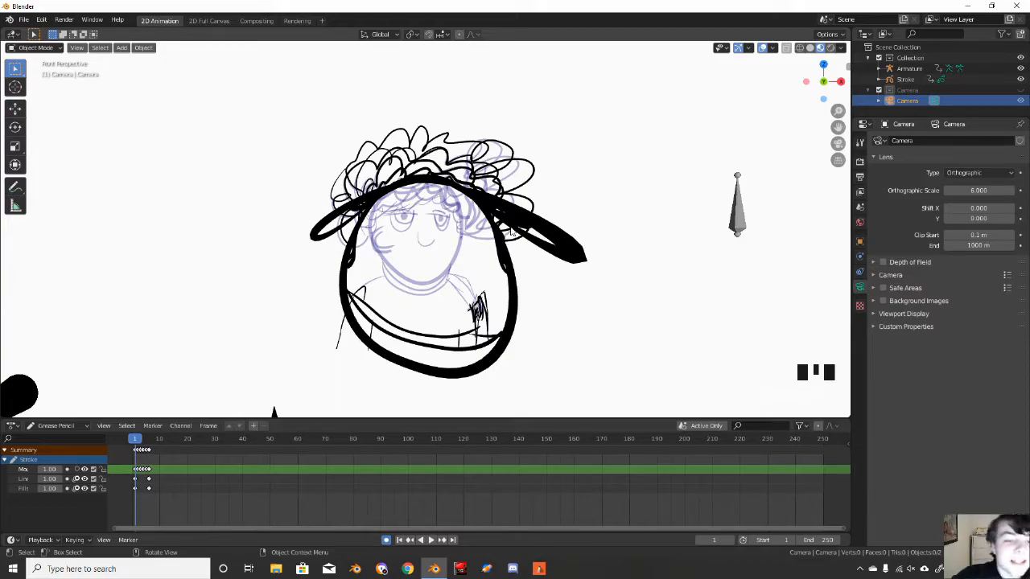
{"action": "scroll", "coordinate": [510, 233], "scroll_direction": "down", "scroll_amount": 5}
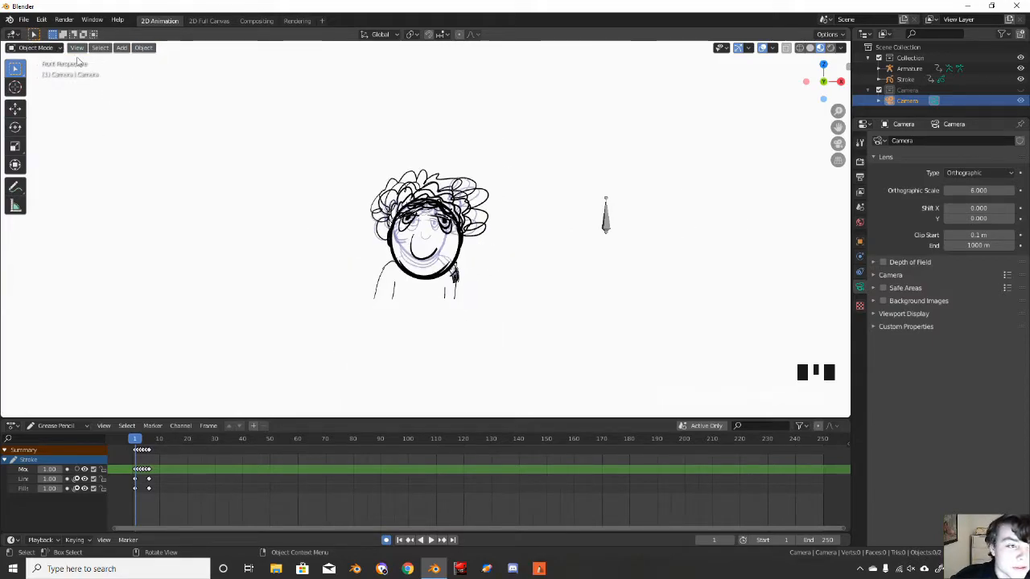
{"action": "key", "text": "KP_5"}
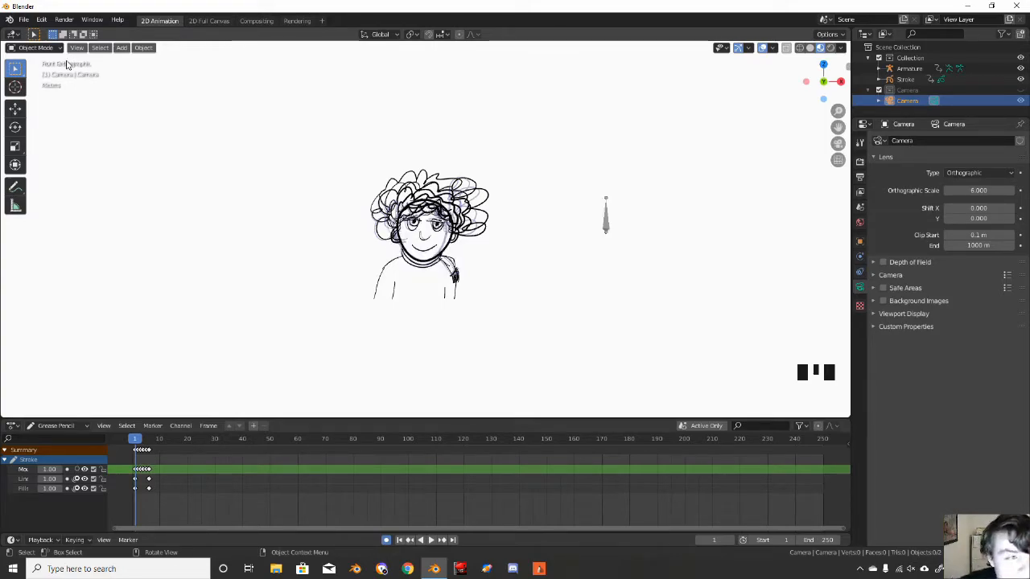
{"action": "mouse_move", "coordinate": [150, 82]}
{"action": "middle_mouse_down"}
{"action": "mouse_move", "coordinate": [345, 201]}
{"action": "mouse_move", "coordinate": [327, 193]}
{"action": "middle_mouse_up"}
{"action": "scroll", "coordinate": [327, 194], "scroll_direction": "down", "scroll_amount": 4}
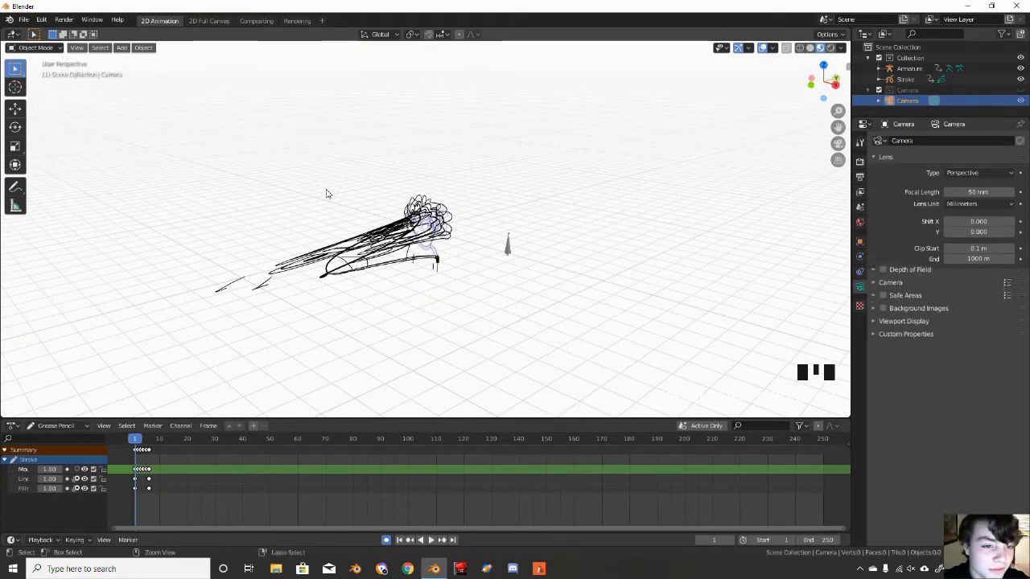
- Put the Grease Pencil character into Edit Mode and start saving the project as a new file
{"action": "left_click", "coordinate": [452, 249]}
{"action": "key", "text": "Tab"}
{"action": "middle_click_drag", "start_coordinate": [452, 249], "coordinate": [500, 247]}
{"action": "key", "text": "ctrl+s"}
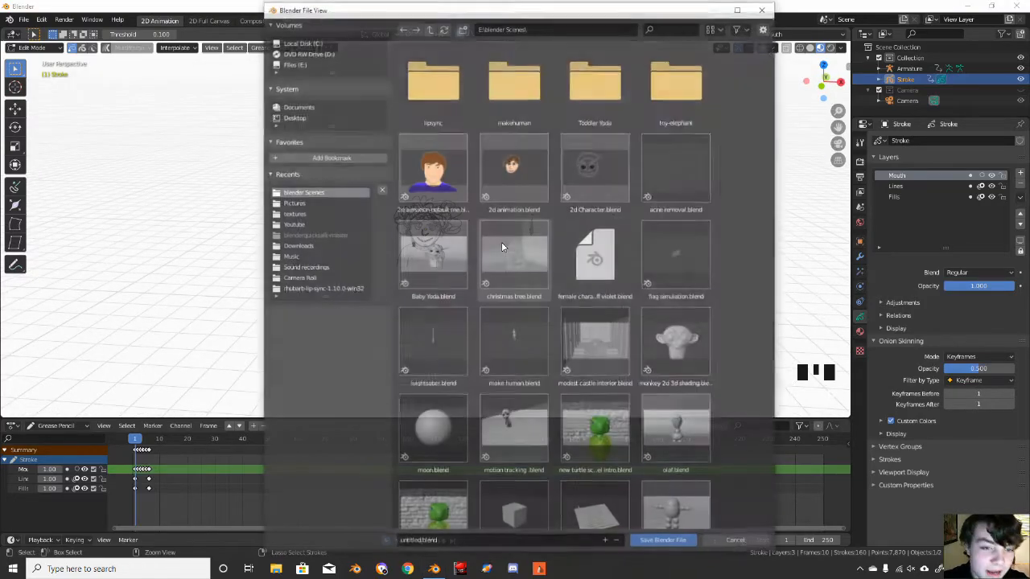
{"action": "left_click", "coordinate": [433, 544]}
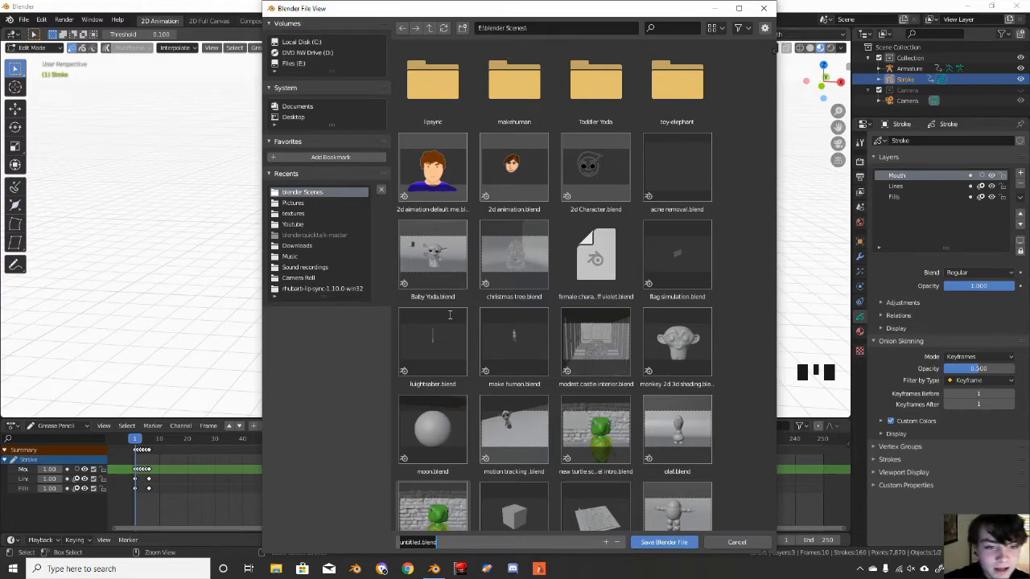
{"action": "type", "text": "MADE"}
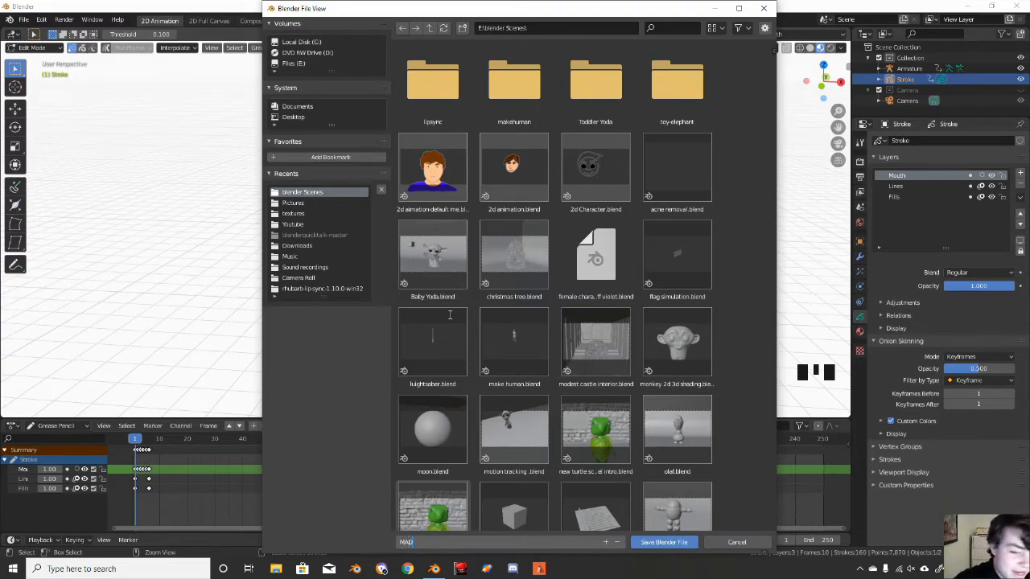
{"action": "key", "text": "BackSpace"}
{"action": "key", "text": "BackSpace"}
{"action": "key", "text": "BackSpace"}
{"action": "key", "text": "BackSpace"}
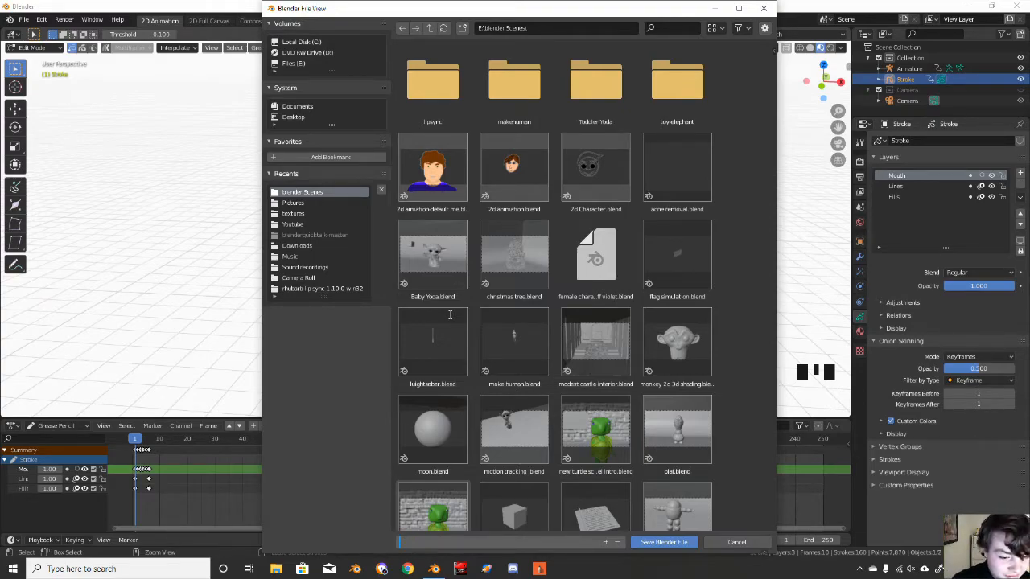
- Name the file "made with", a person's first name, and "awesome fun video this is a long file name ill stop now"
{"action": "type", "text": "made"}
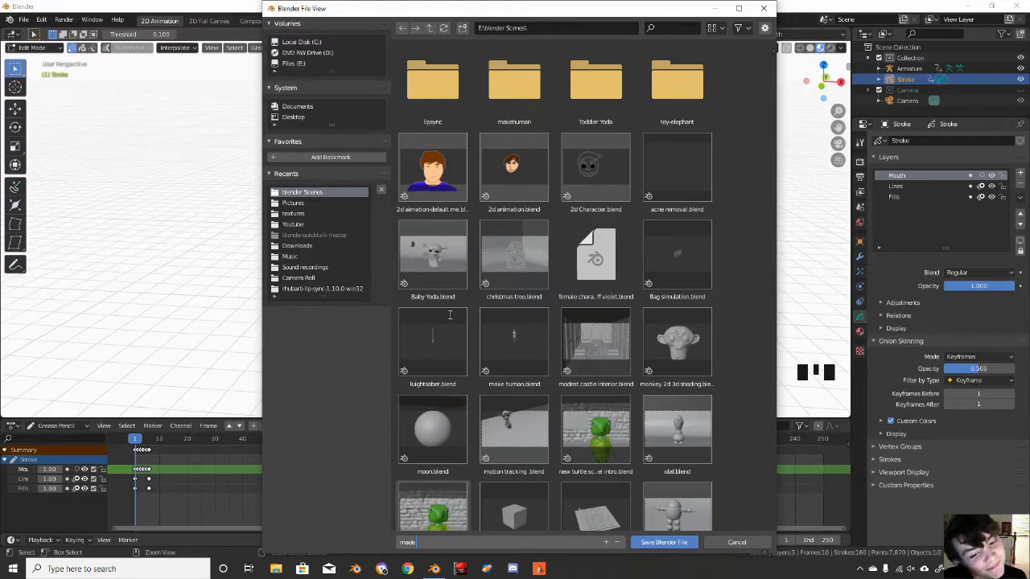
{"action": "type", "text": "with"}
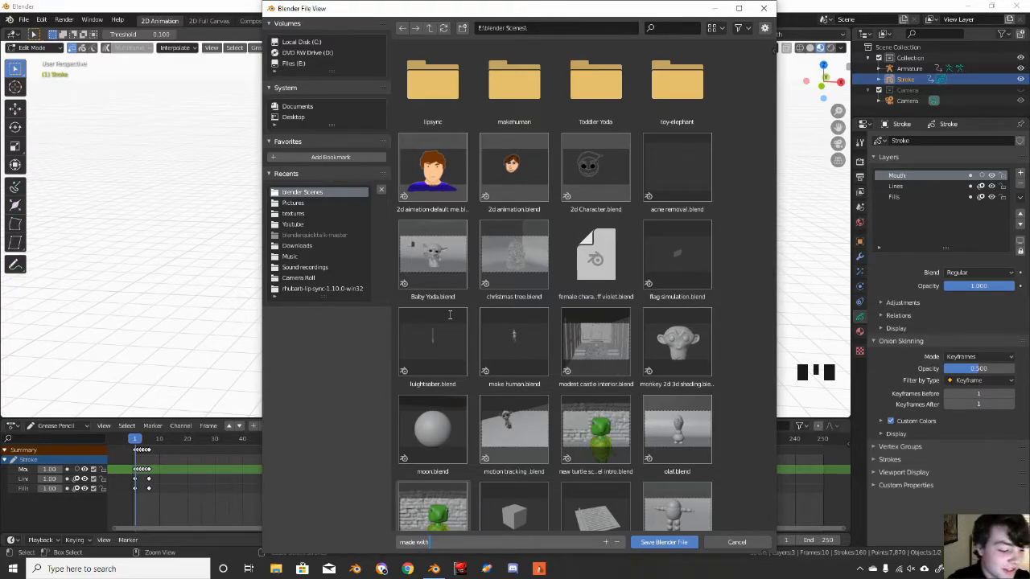
{"action": "type", "text": " andre"}
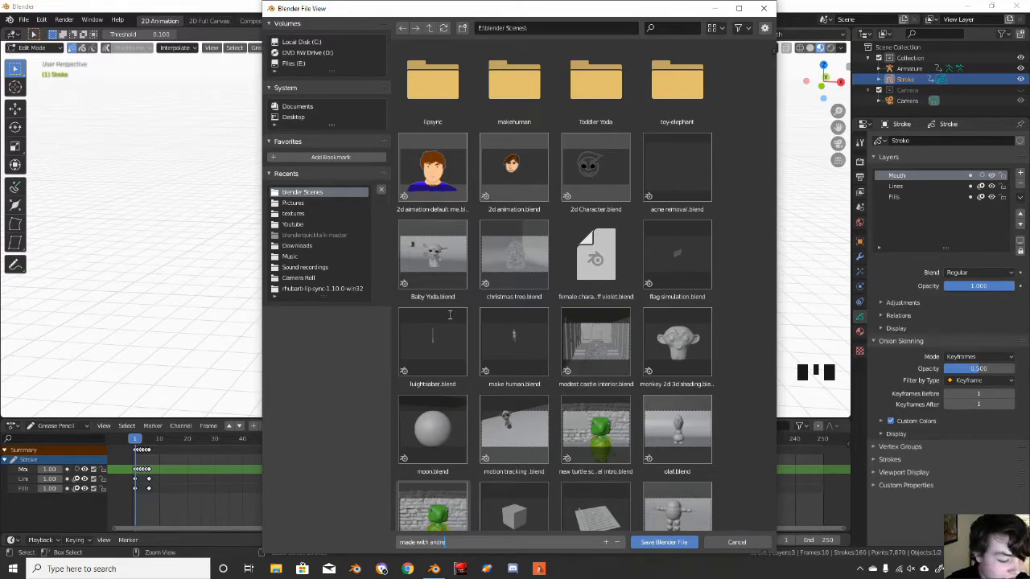
{"action": "type", "text": "w awesome funn"}
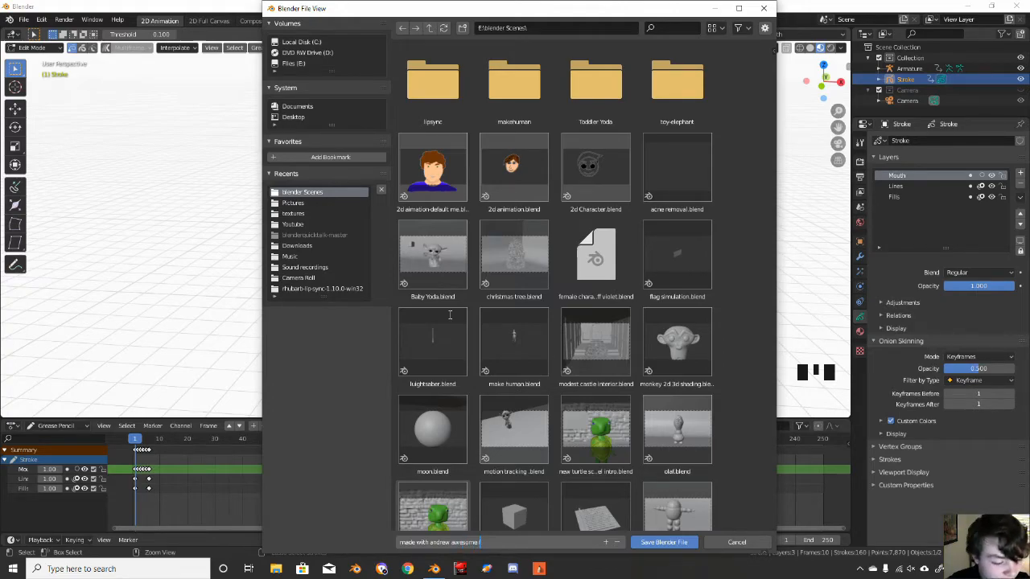
{"action": "type", "text": "ide"}
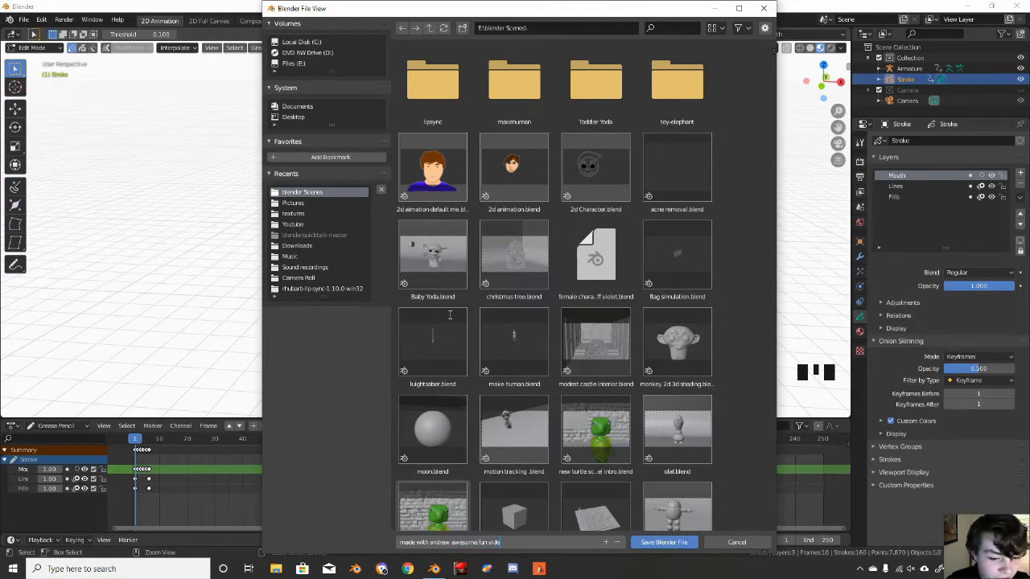
{"action": "type", "text": "o thi"}
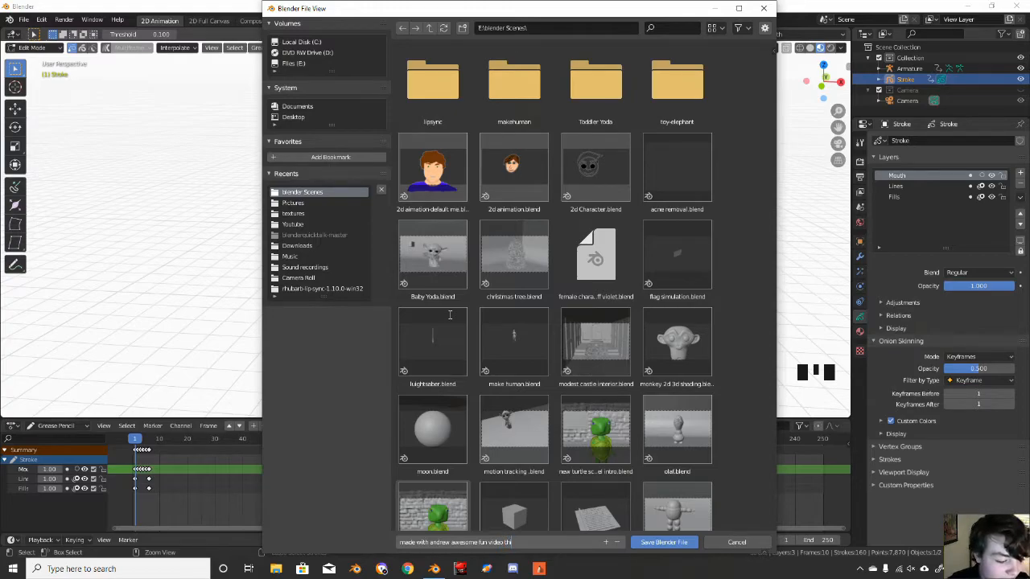
{"action": "type", "text": "s is a lo"}
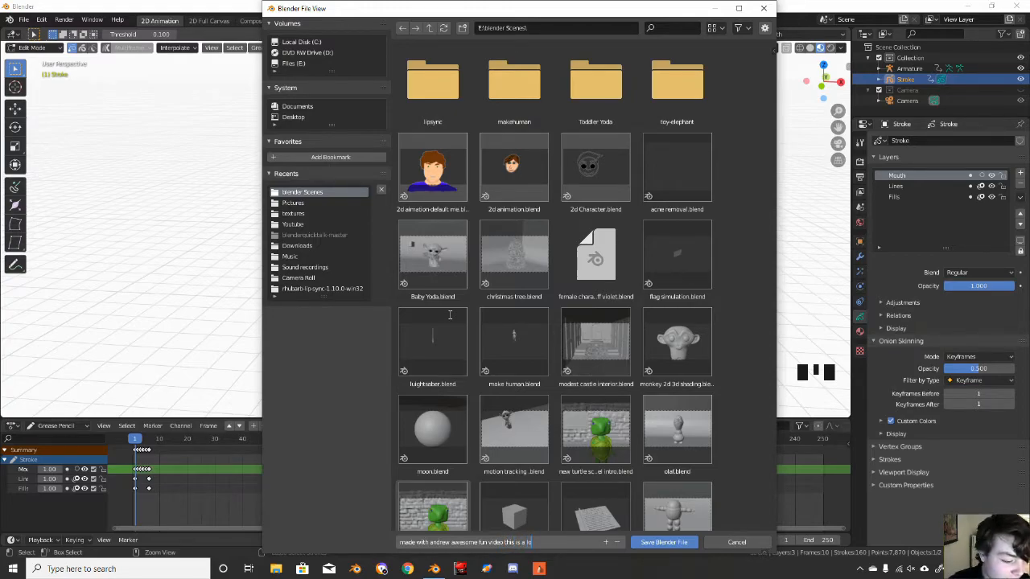
{"action": "type", "text": "ng file"}
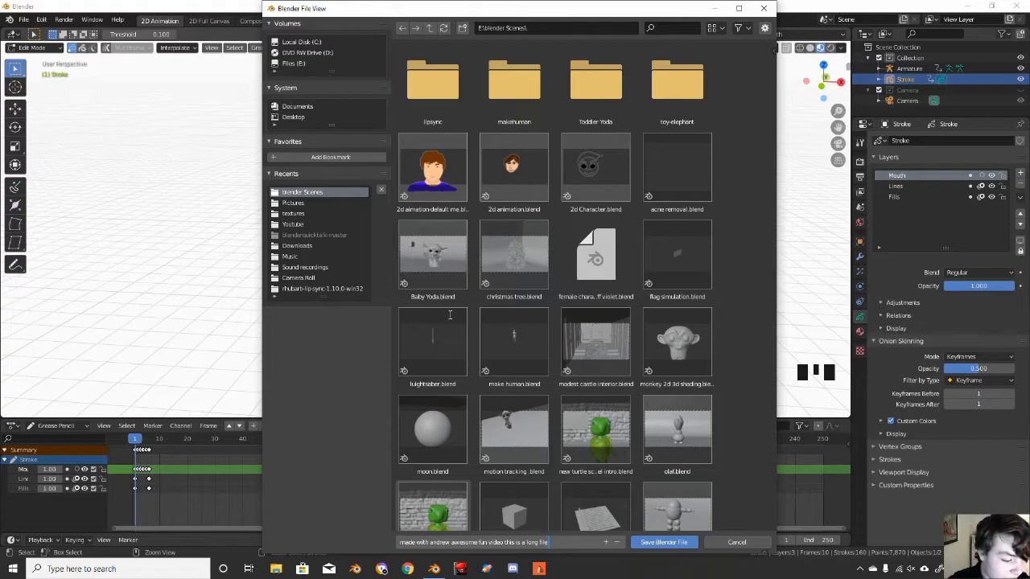
{"action": "type", "text": " name"}
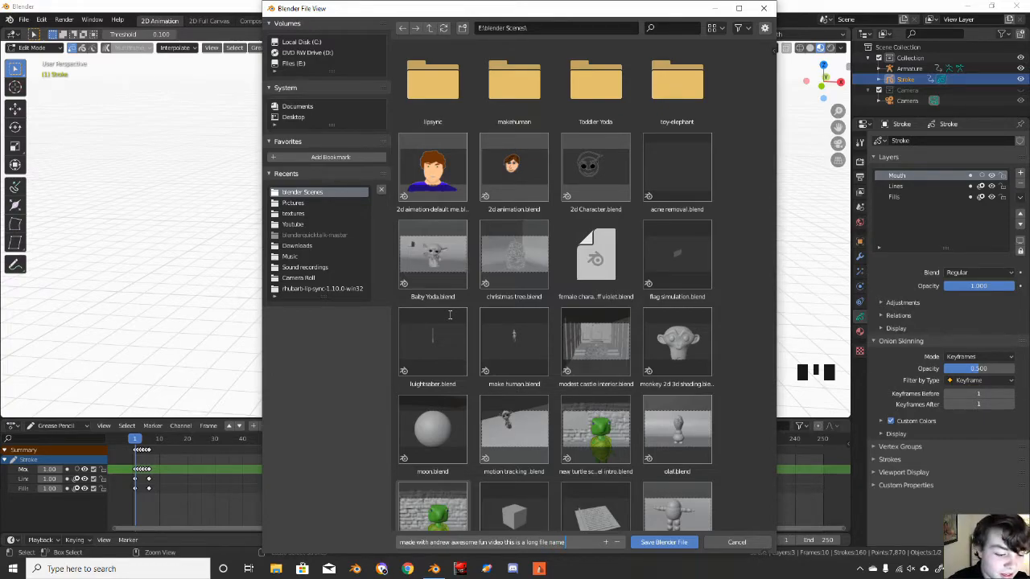
{"action": "type", "text": " ill sto"}
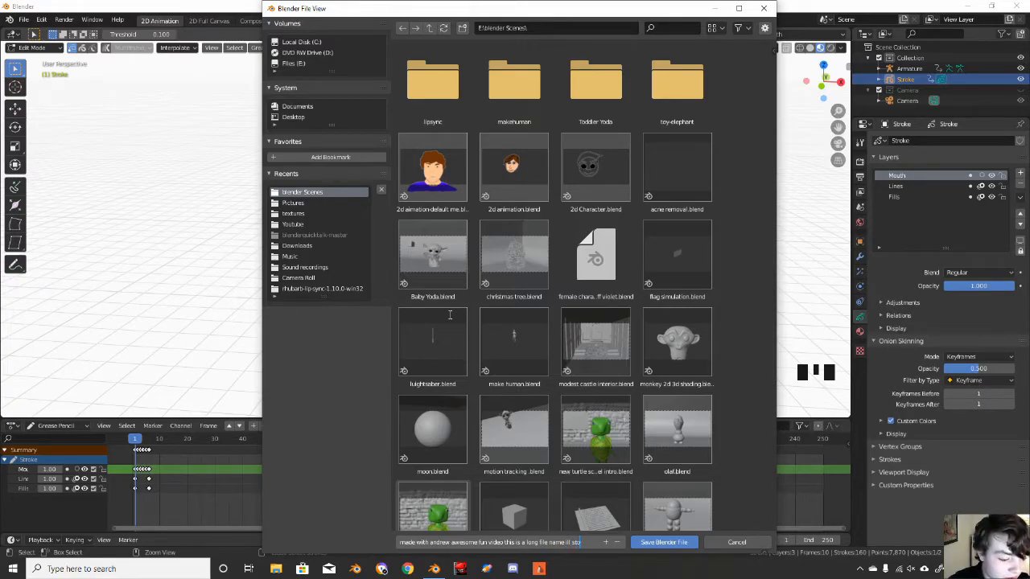
{"action": "type", "text": "p now"}
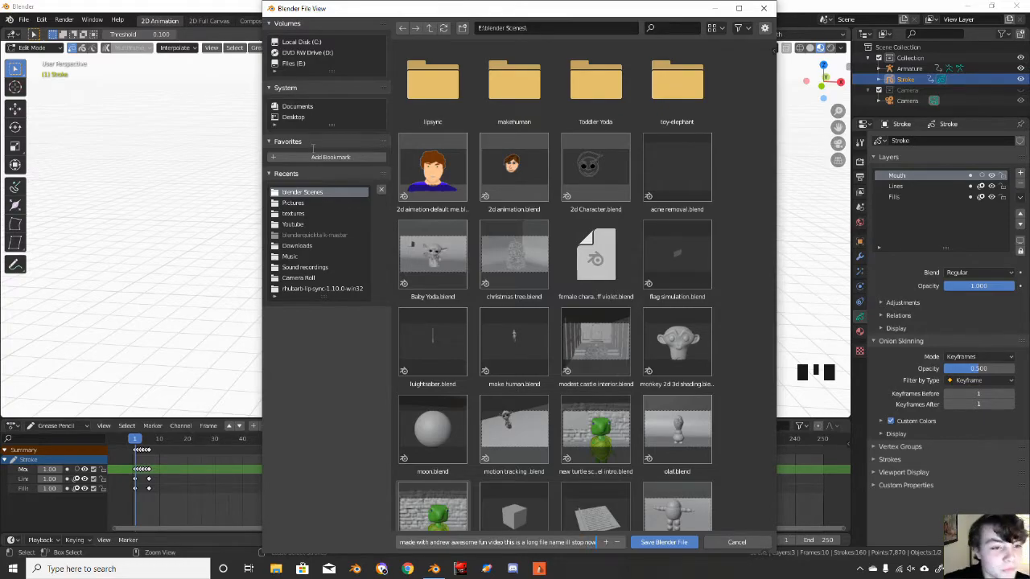
- Save the named Blender file in the Youtube folder
{"action": "left_click", "coordinate": [296, 225]}
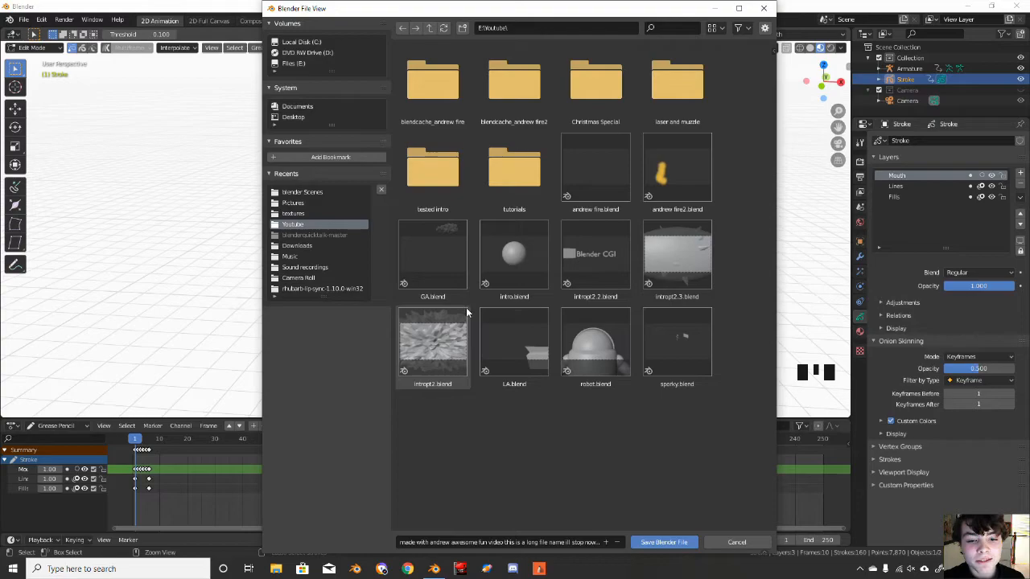
{"action": "left_click", "coordinate": [649, 545]}
{"action": "scroll", "coordinate": [547, 324], "scroll_direction": "up", "scroll_amount": 5}
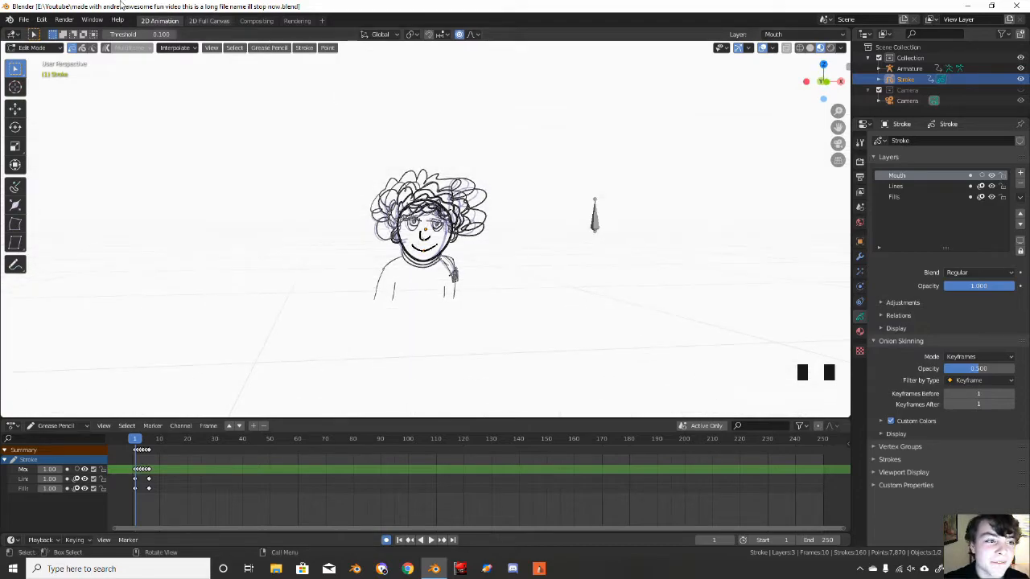
{"action": "double_click", "coordinate": [80, 10]}
{"action": "double_click", "coordinate": [98, 9]}
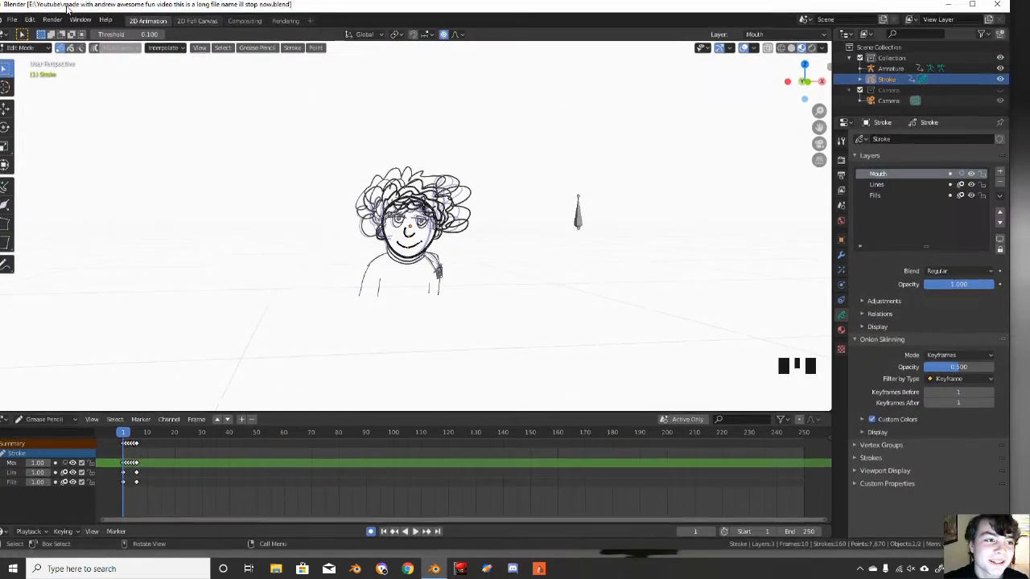
{"action": "scroll", "coordinate": [548, 218], "scroll_direction": "up", "scroll_amount": 2}
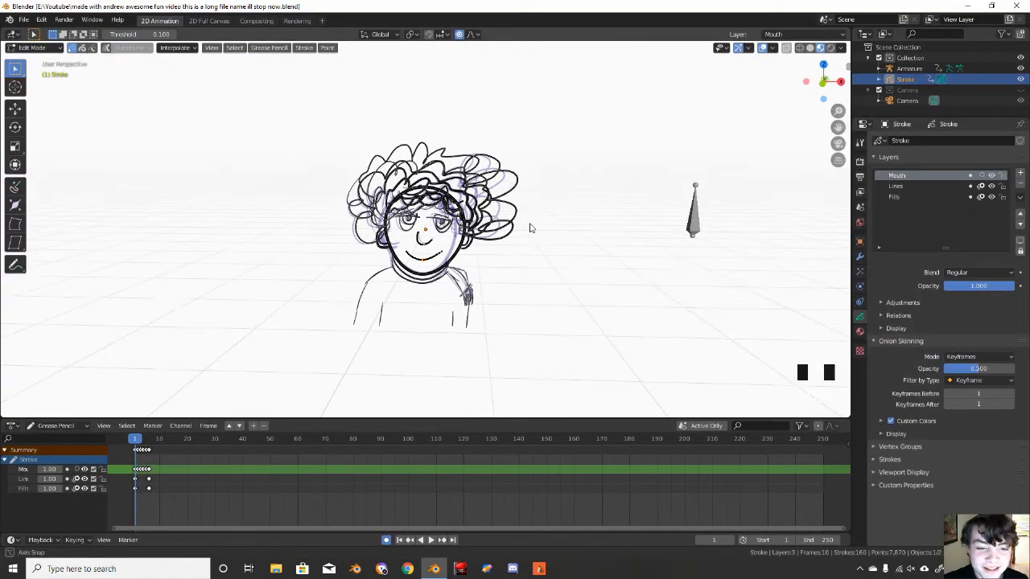
- View the character through the camera, return to Object Mode and select the armature beside the face
{"action": "key", "text": "KP_0"}
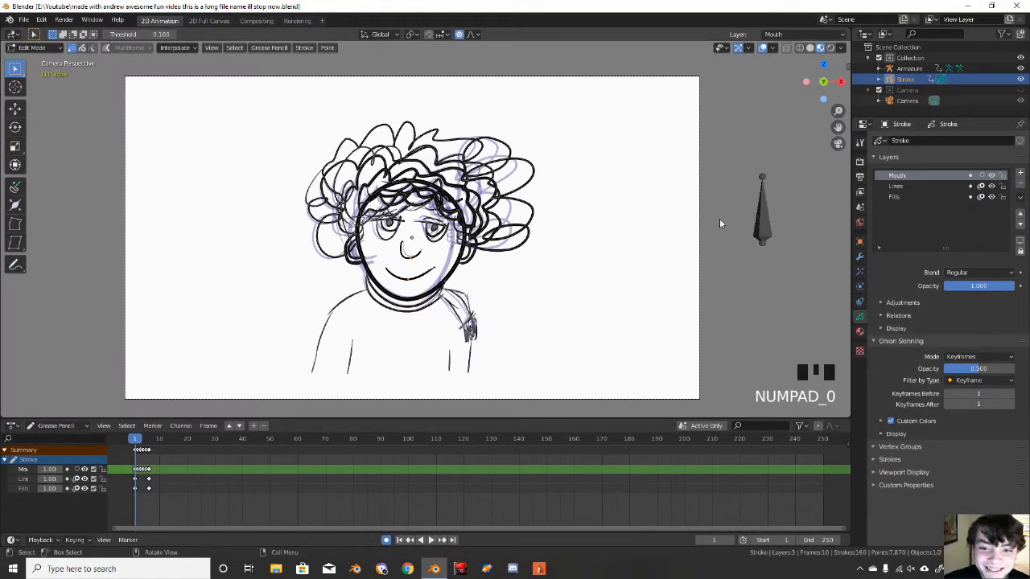
{"action": "left_click", "coordinate": [763, 227]}
{"action": "left_click", "coordinate": [762, 227]}
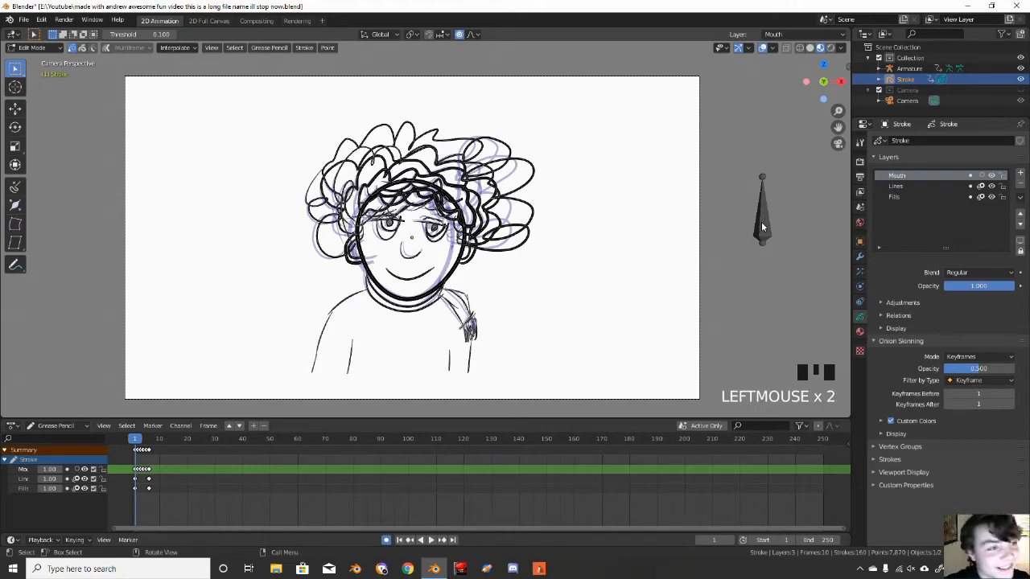
{"action": "key", "text": "Tab"}
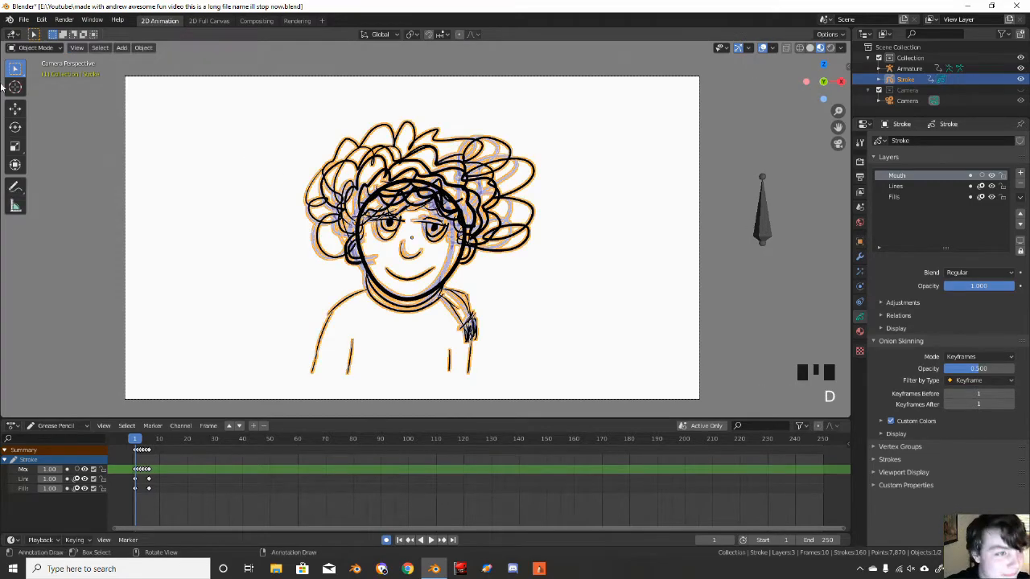
{"action": "left_click", "coordinate": [761, 232]}
- Try moving the armature freely and along global Z to change the mouth shape
{"action": "key", "text": "g"}
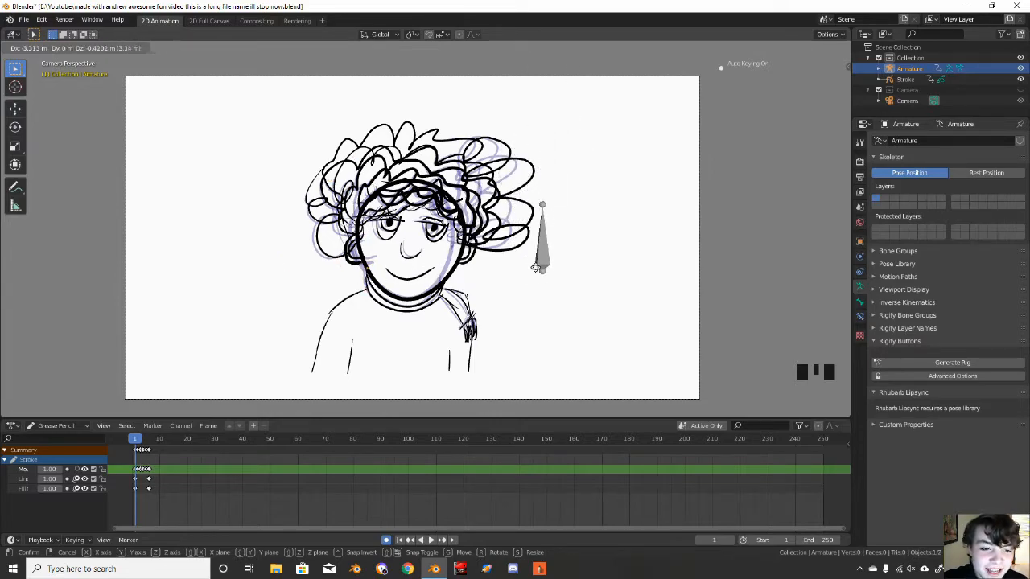
{"action": "right_click", "coordinate": [572, 199]}
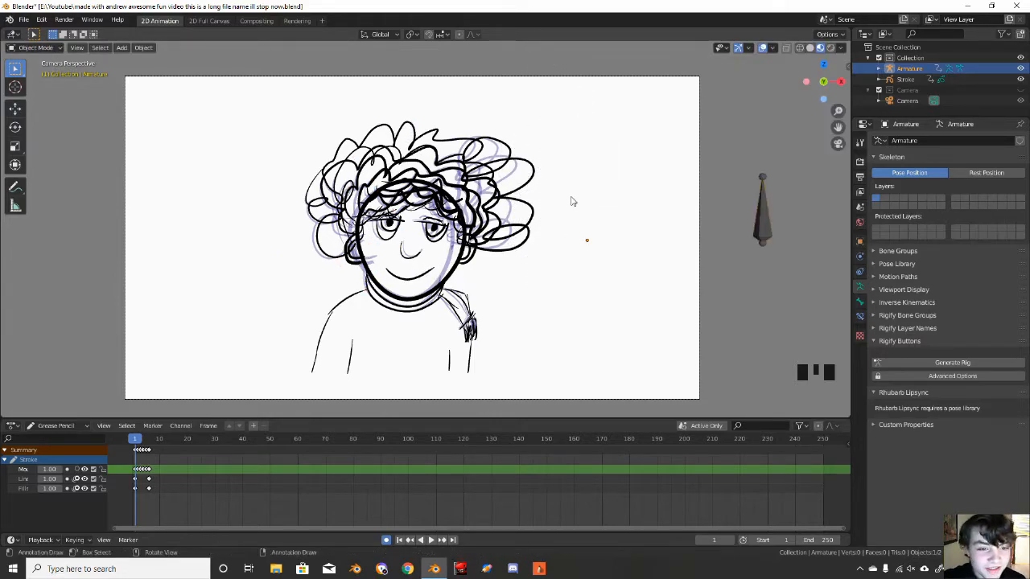
{"action": "key", "text": "g"}
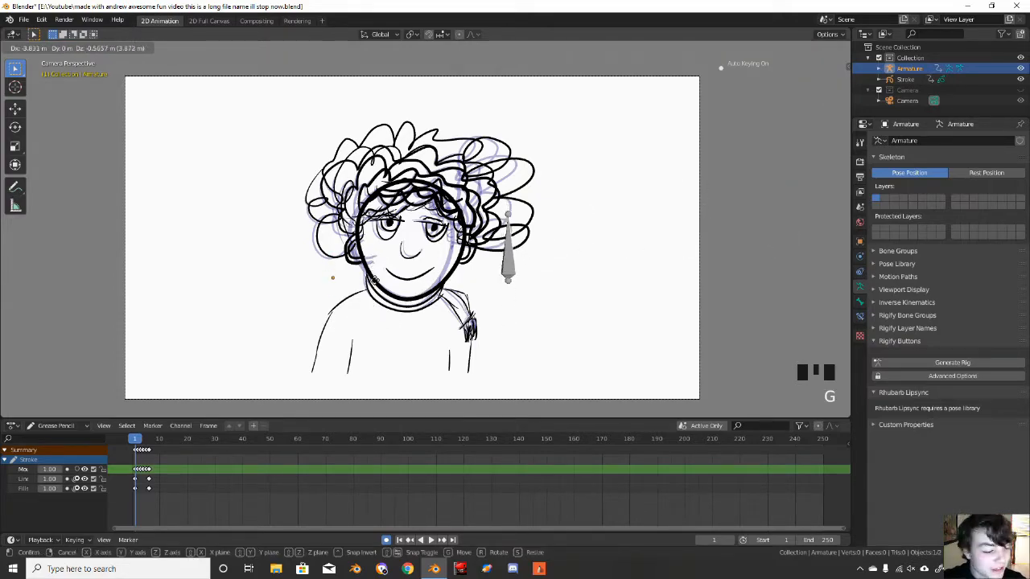
{"action": "key", "text": "z"}
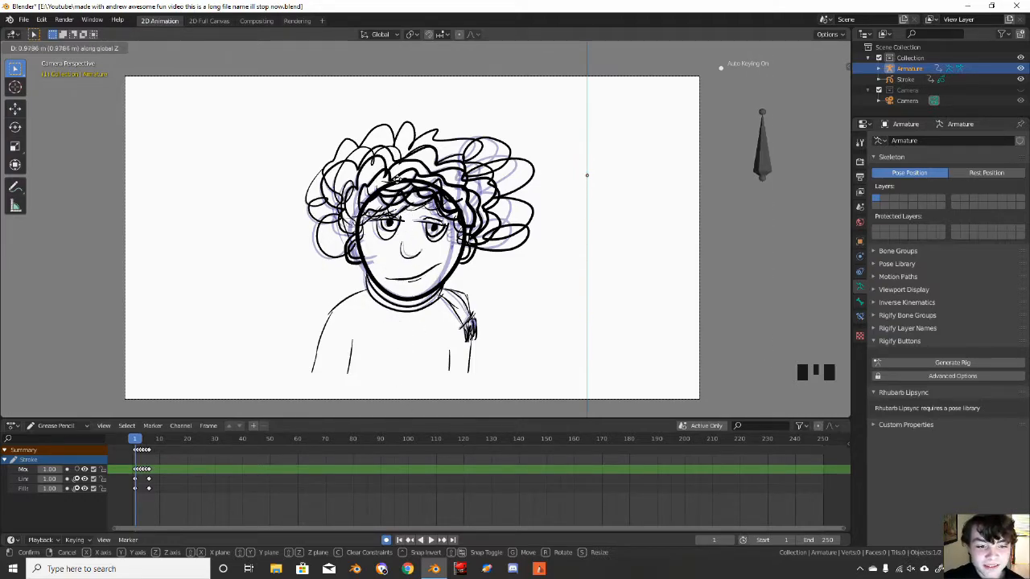
{"action": "left_click", "coordinate": [404, 259]}
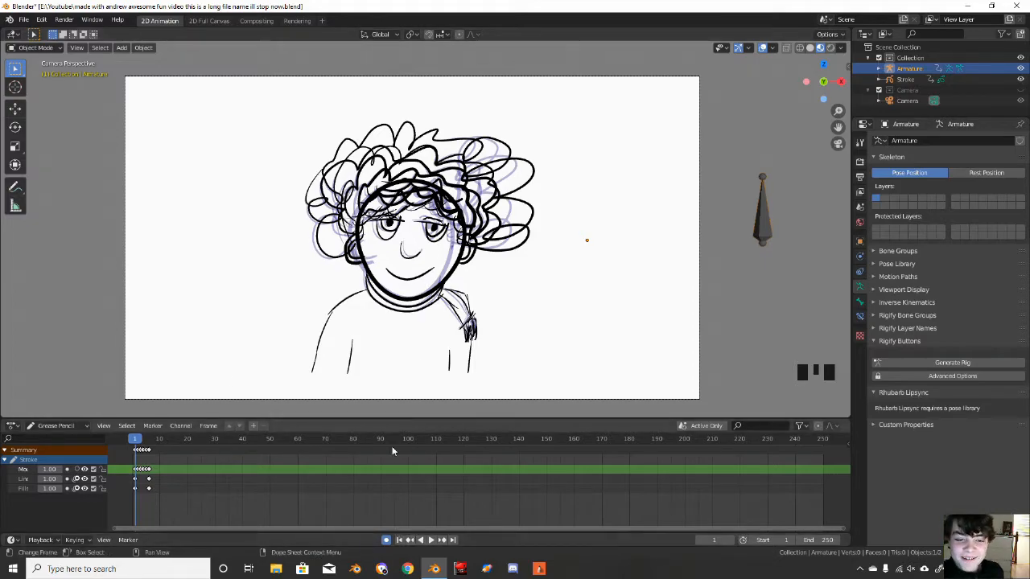
- Save the project again under its current file name
{"action": "key", "text": "ctrl+s"}
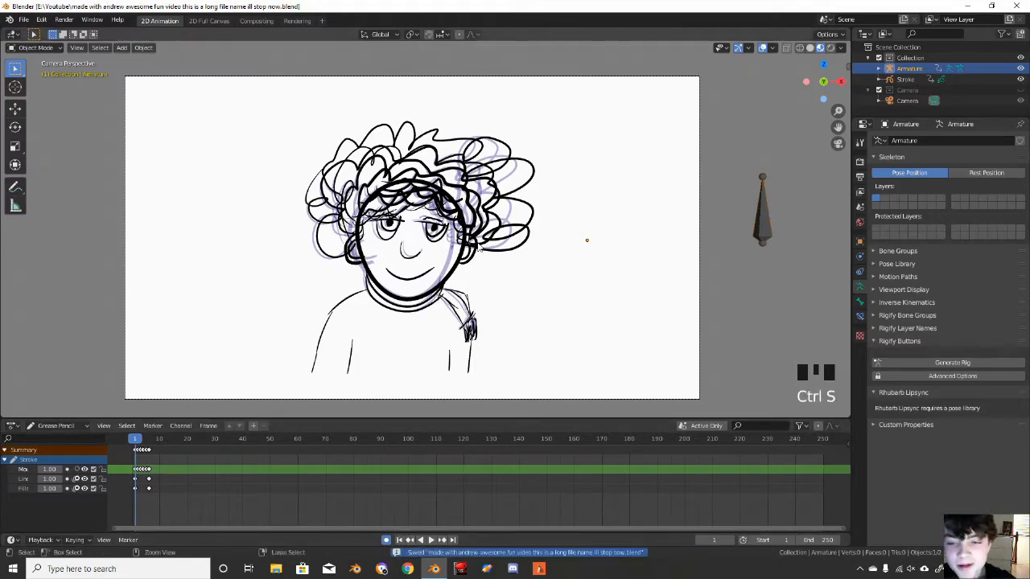